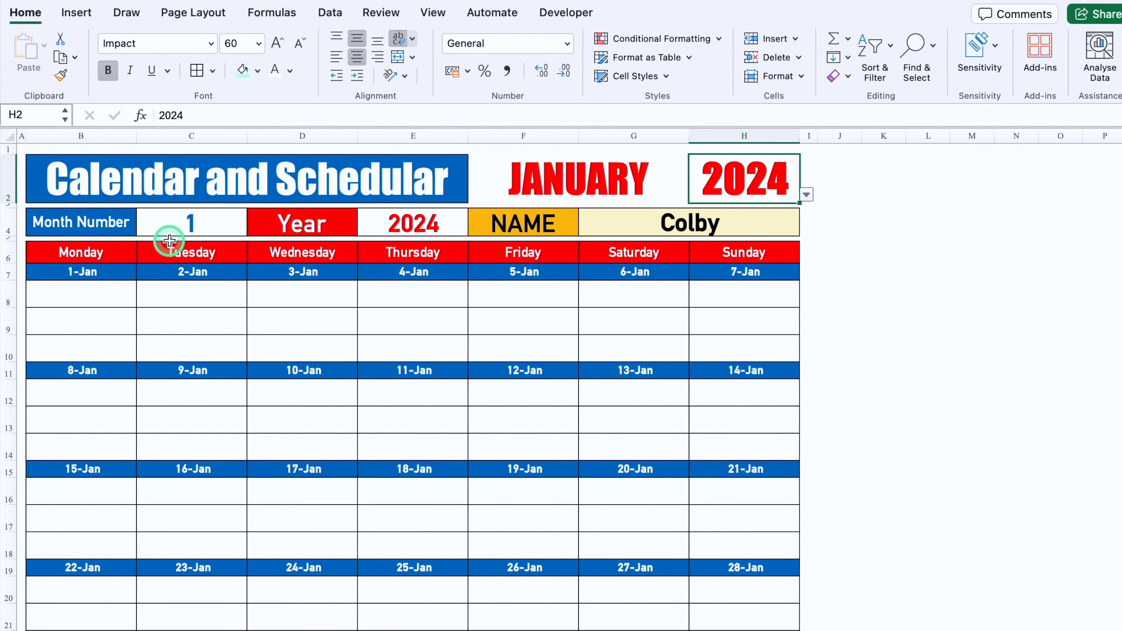
# Step: Switch the calendar's month to FEBRUARY and MARCH to compare their layouts, and set it back to JANUARY
pyautogui.click(592, 180)
pyautogui.click(695, 194)
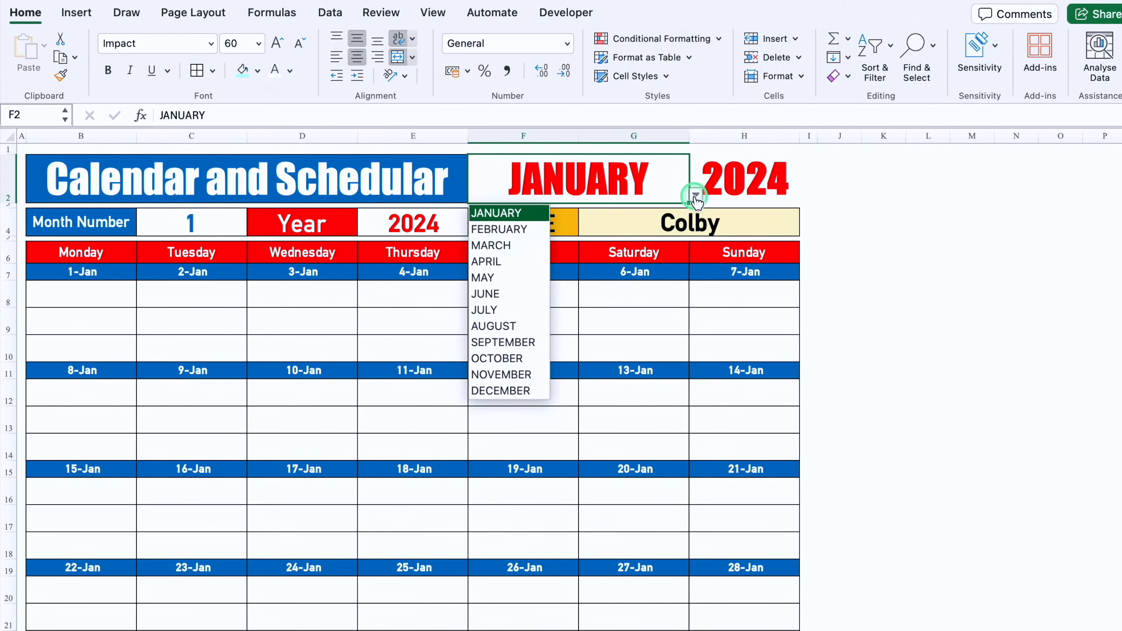
pyautogui.click(533, 230)
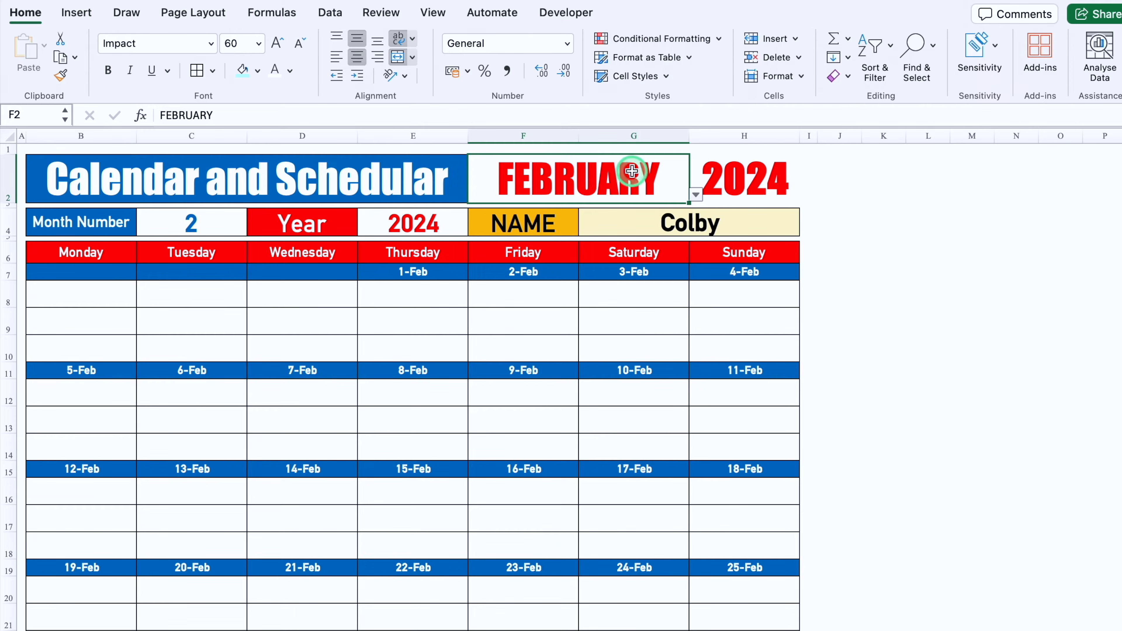
pyautogui.click(696, 195)
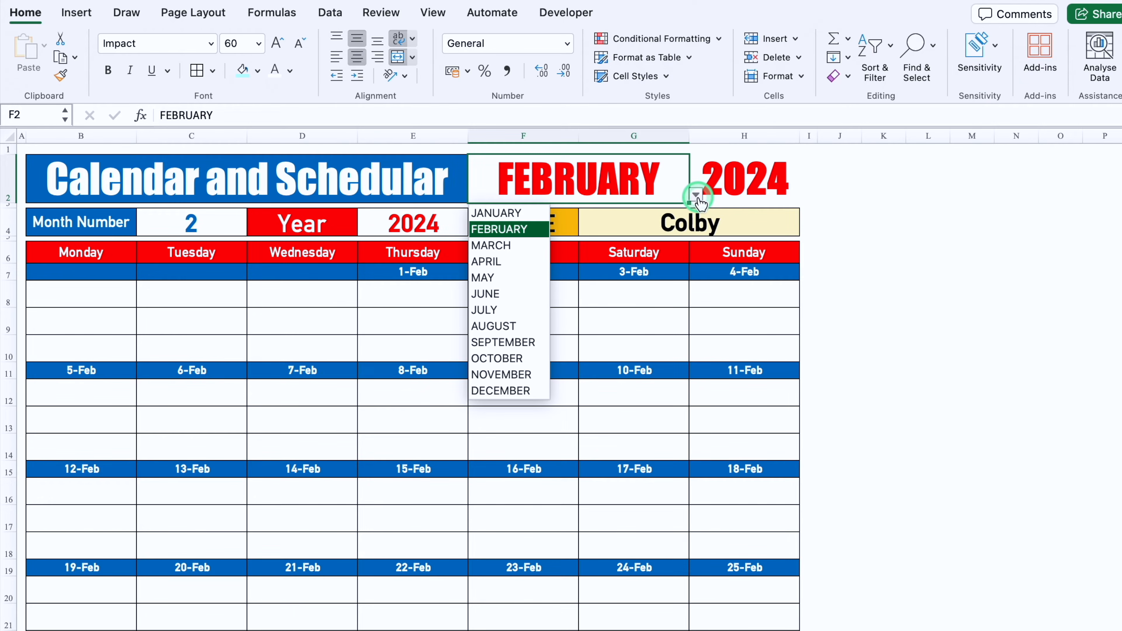
pyautogui.click(528, 245)
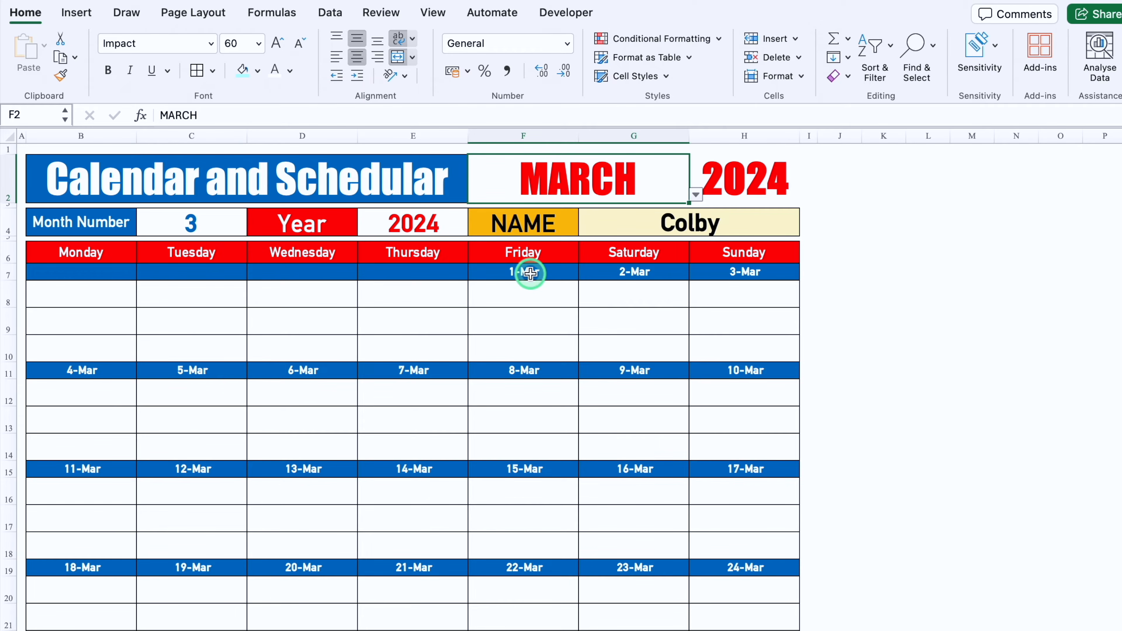
pyautogui.click(695, 194)
pyautogui.click(530, 212)
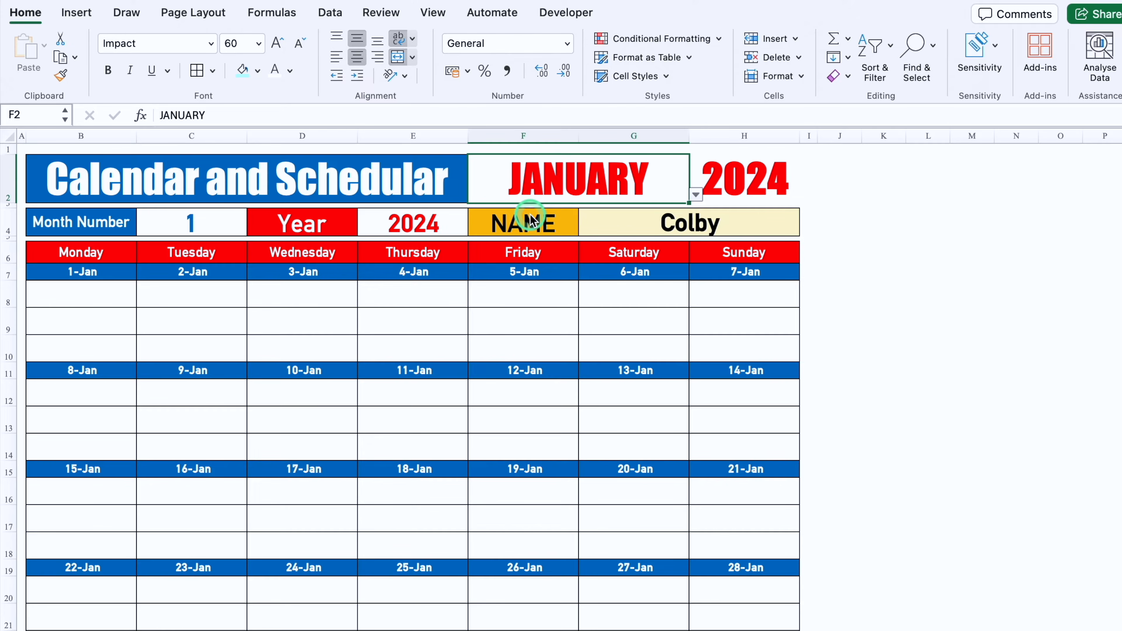
# Step: Set the calendar's month to APRIL, check the MAY schedule, and return the month to APRIL
pyautogui.click(695, 194)
pyautogui.click(526, 259)
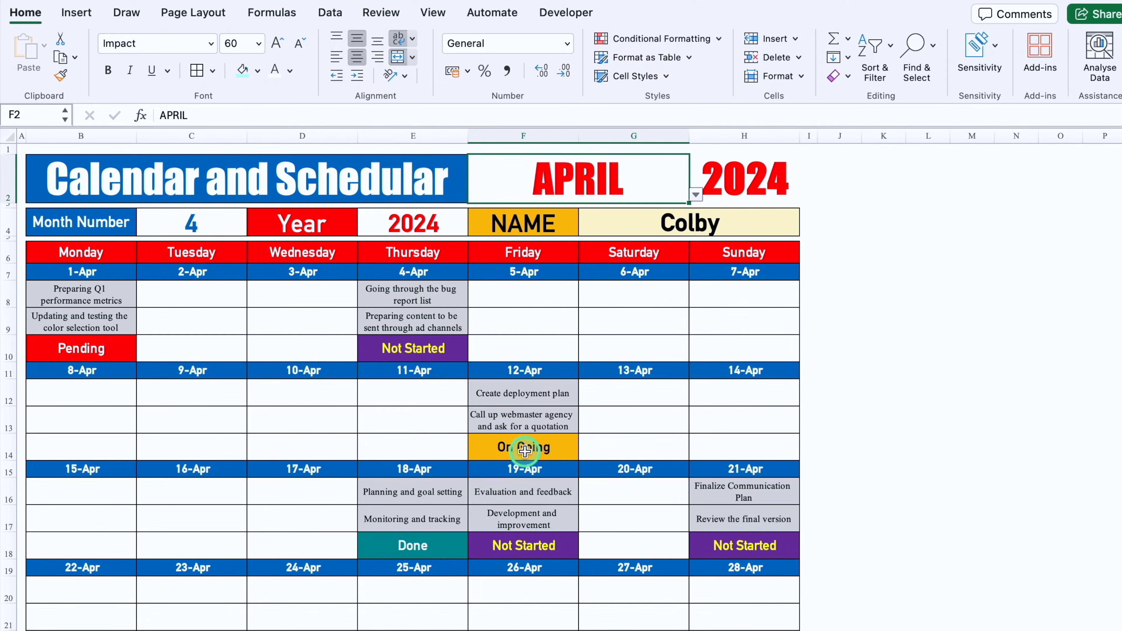
pyautogui.click(696, 194)
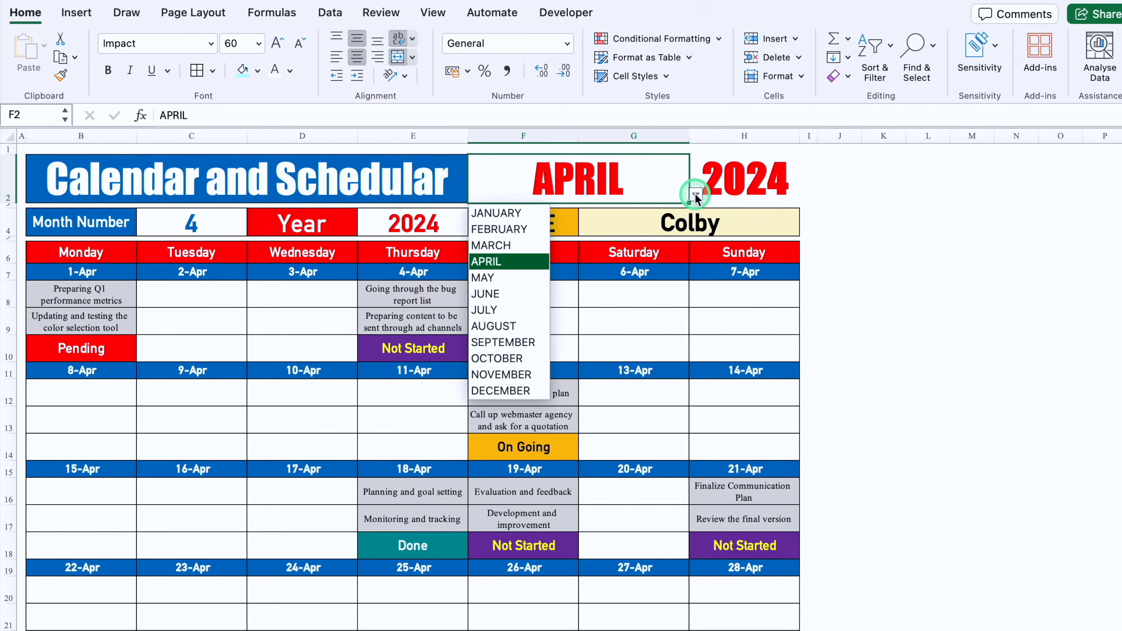
pyautogui.click(518, 277)
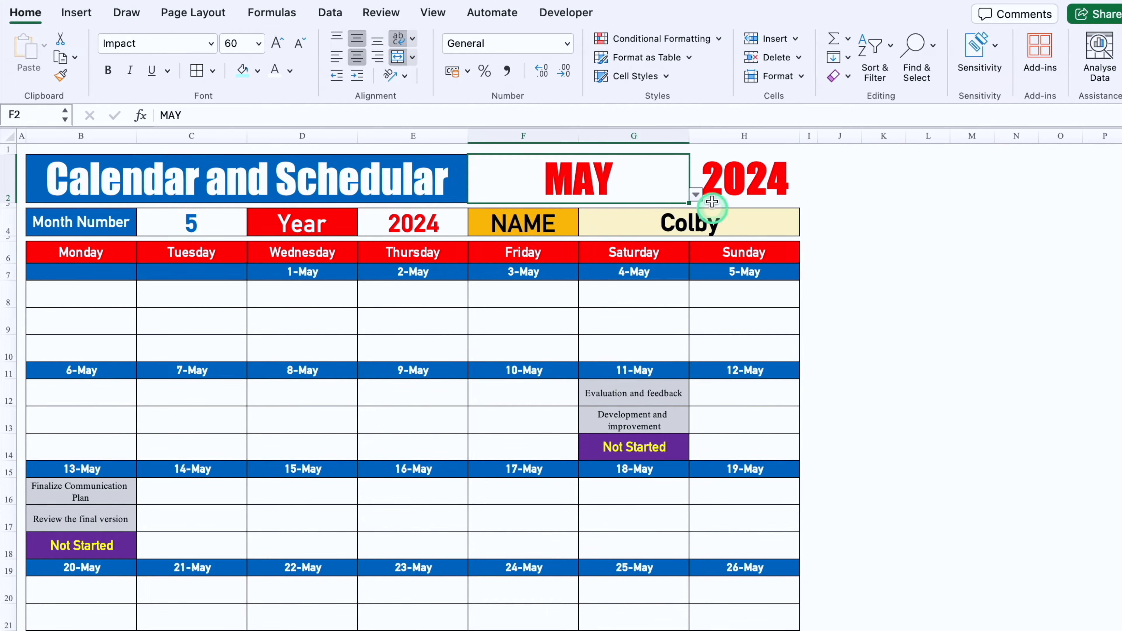
pyautogui.click(696, 195)
pyautogui.click(518, 261)
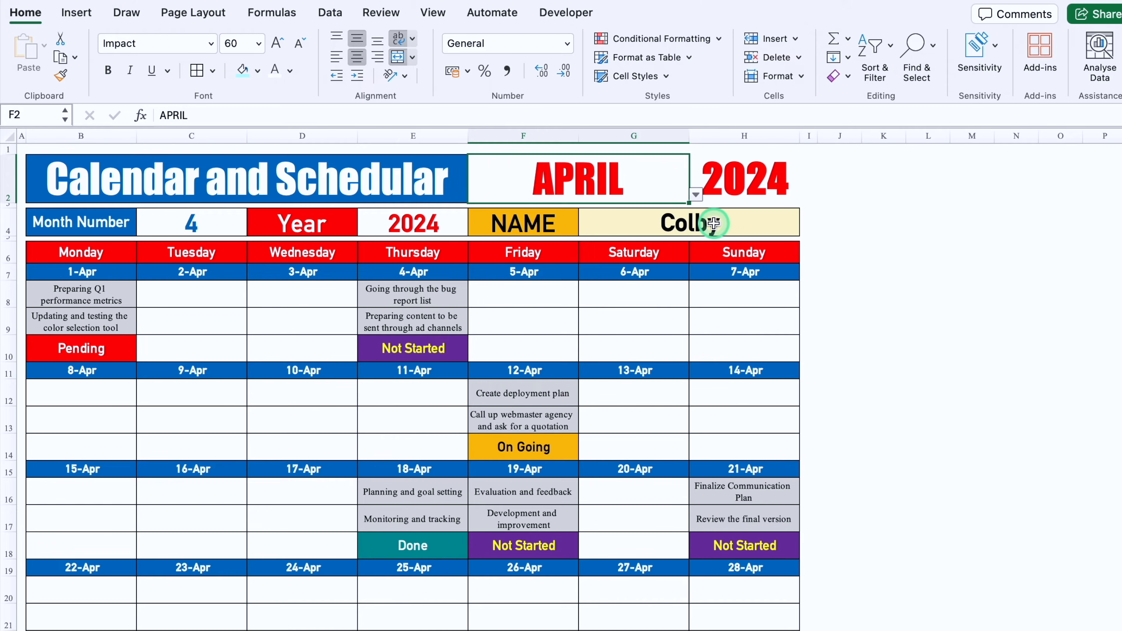
# Step: Choose the first employee in the calendar's NAME cell G4 and view the supporting Settings and Schedules sheets
pyautogui.click(685, 225)
pyautogui.click(806, 228)
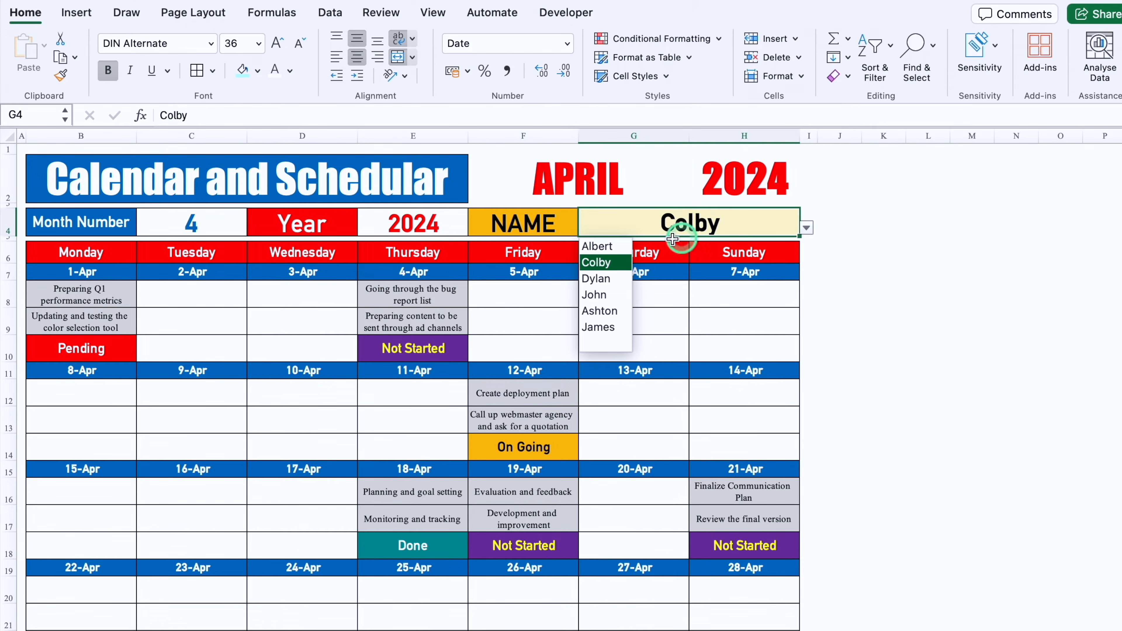
pyautogui.click(601, 244)
pyautogui.click(321, 290)
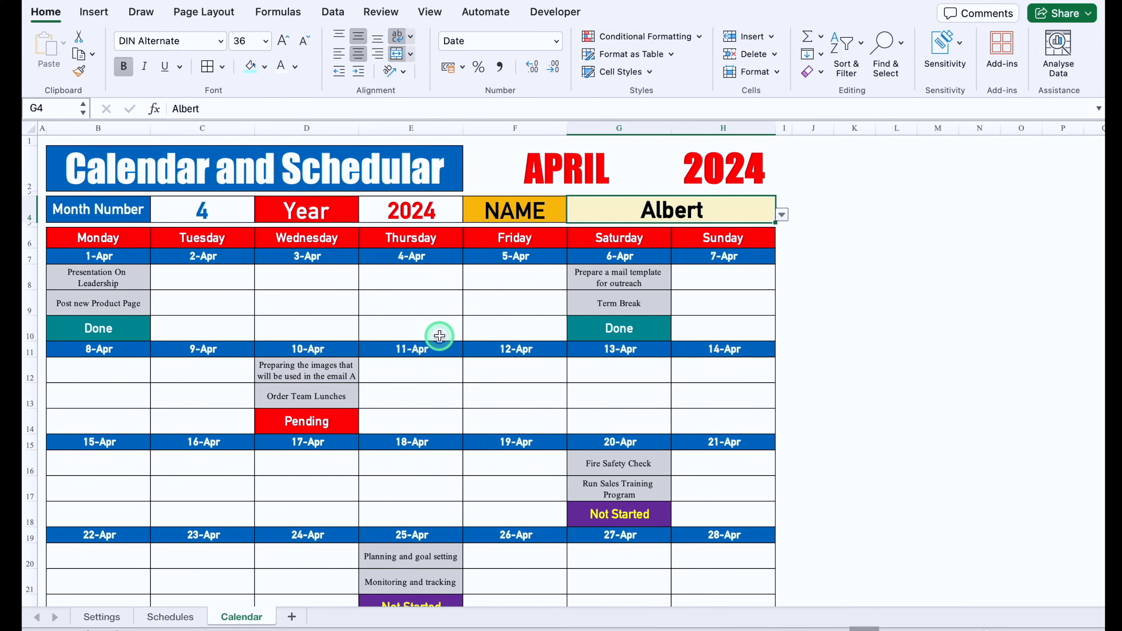
pyautogui.click(106, 617)
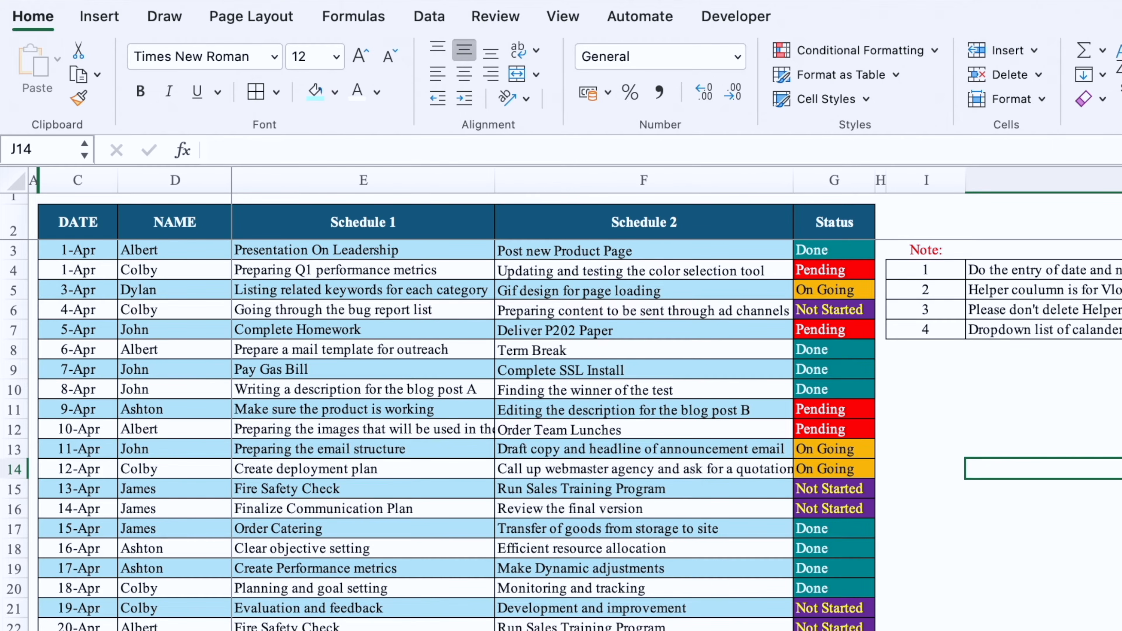
pyautogui.click(391, 629)
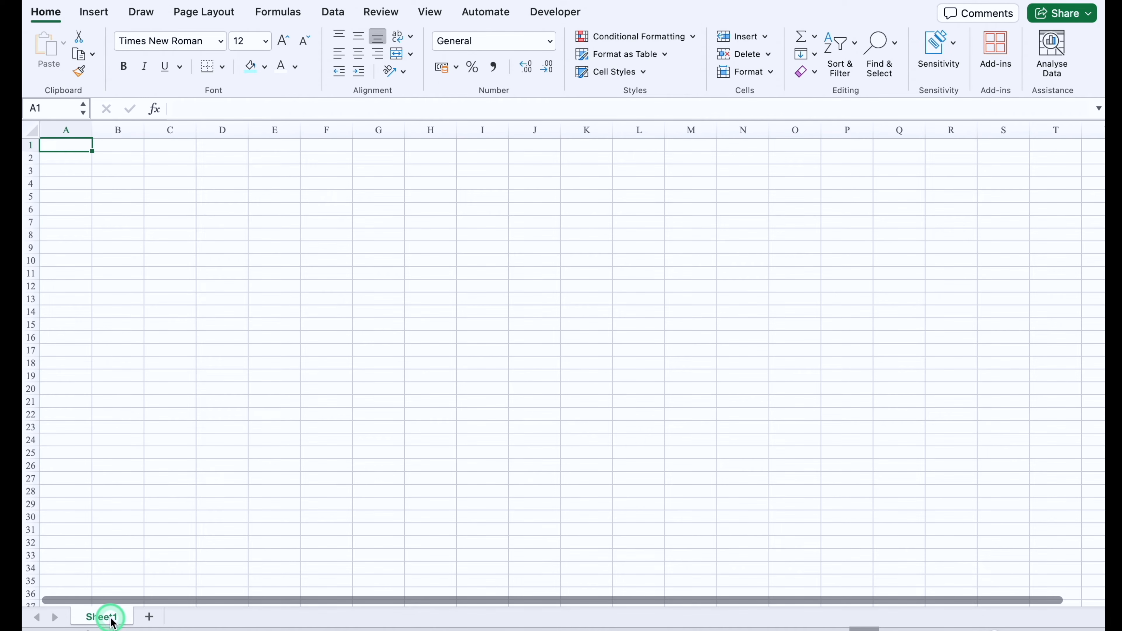
# Step: Rename Sheet1 of the blank workbook to Settings and enter the headers Emp. Name in B2, Months in D2 and Years in E2
pyautogui.doubleClick(111, 619)
pyautogui.write('Settings')
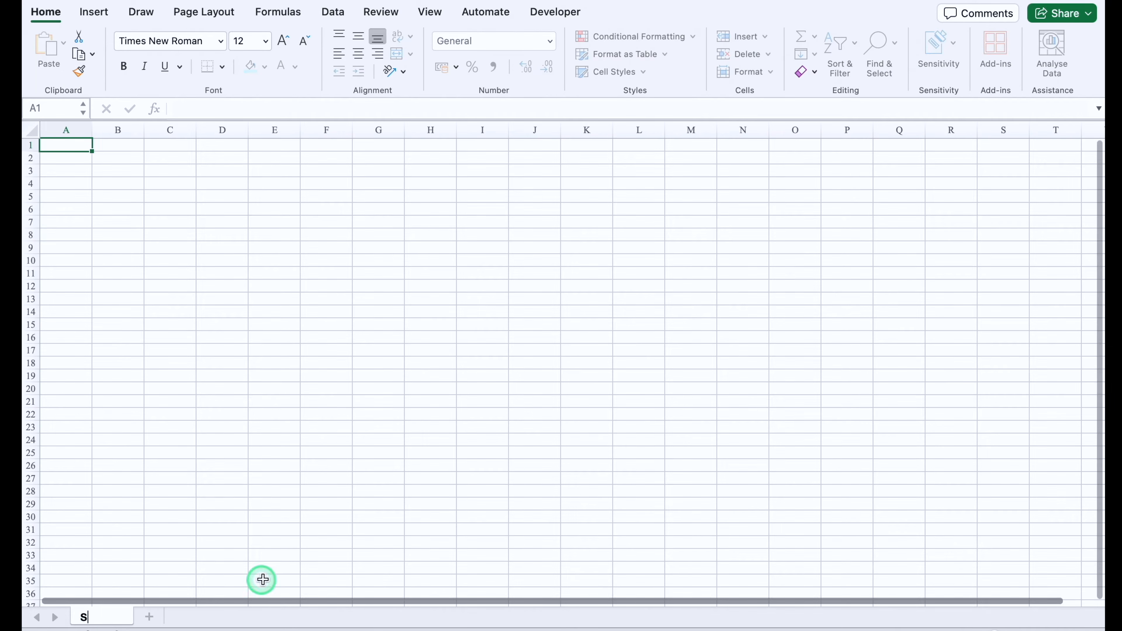
pyautogui.click(196, 187)
pyautogui.write('Emp. ')
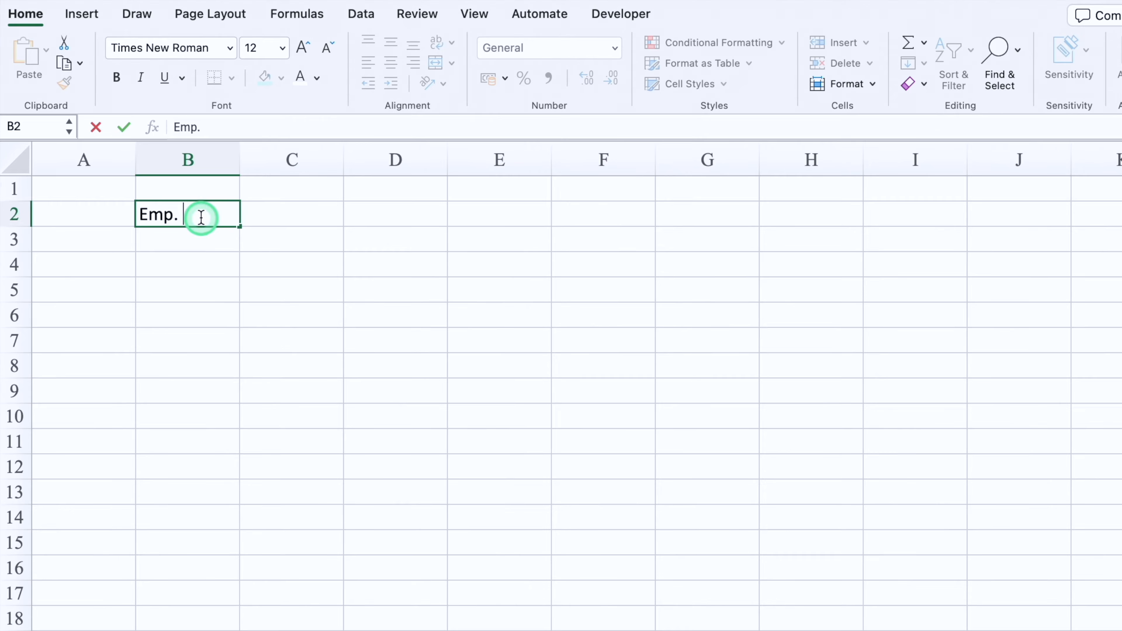
pyautogui.write('Name')
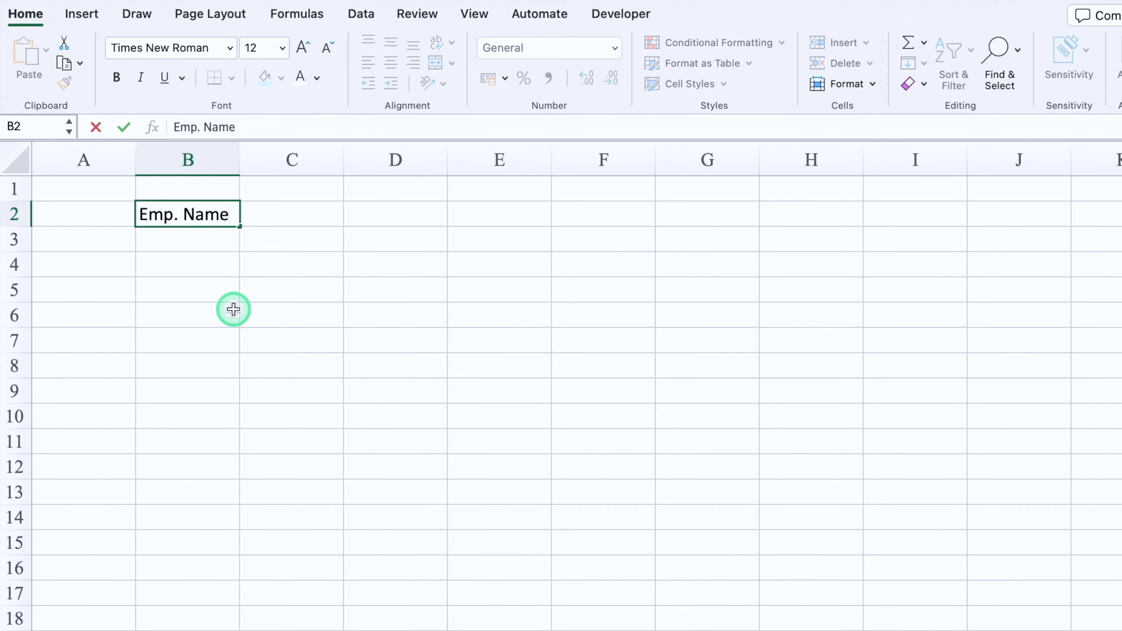
pyautogui.press('Tab')
pyautogui.press('Tab')
pyautogui.write('Months')
pyautogui.press('Tab')
pyautogui.write('Years')
pyautogui.press('Tab')
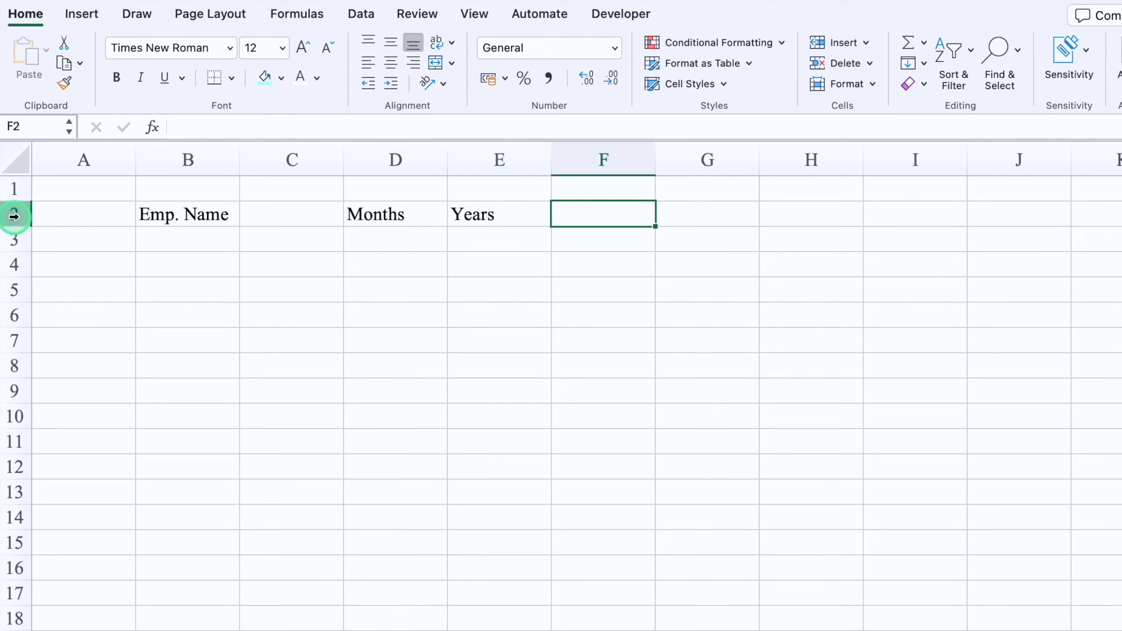
# Step: Centre row 2 and format the headers in B2, D2 and E2 with a blue fill and white font
pyautogui.click(13, 215)
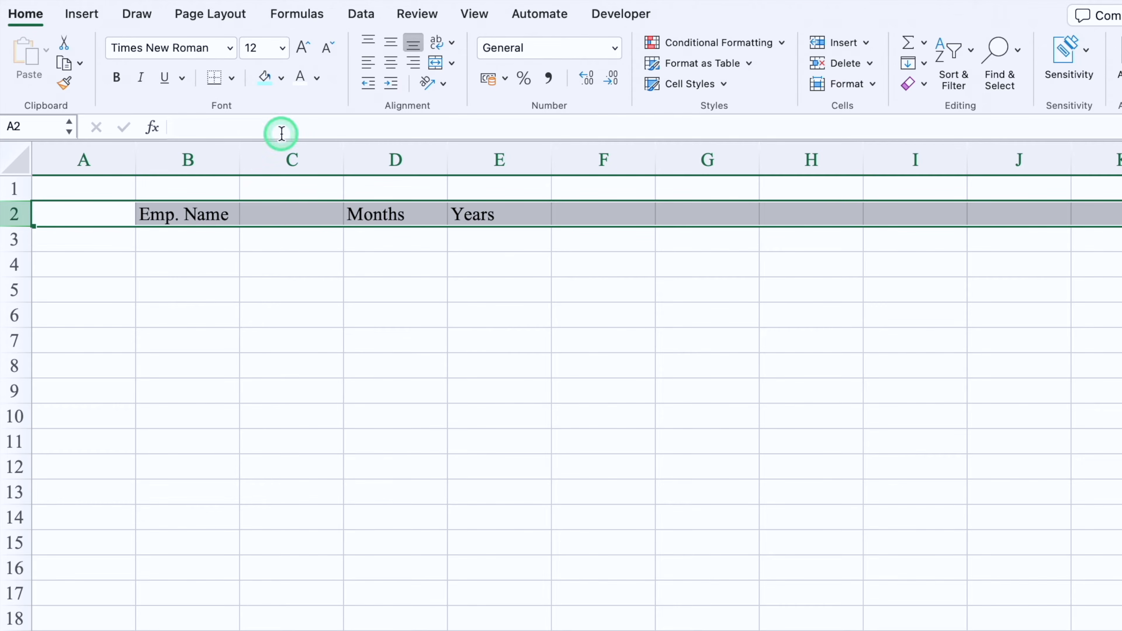
pyautogui.click(391, 63)
pyautogui.click(212, 214)
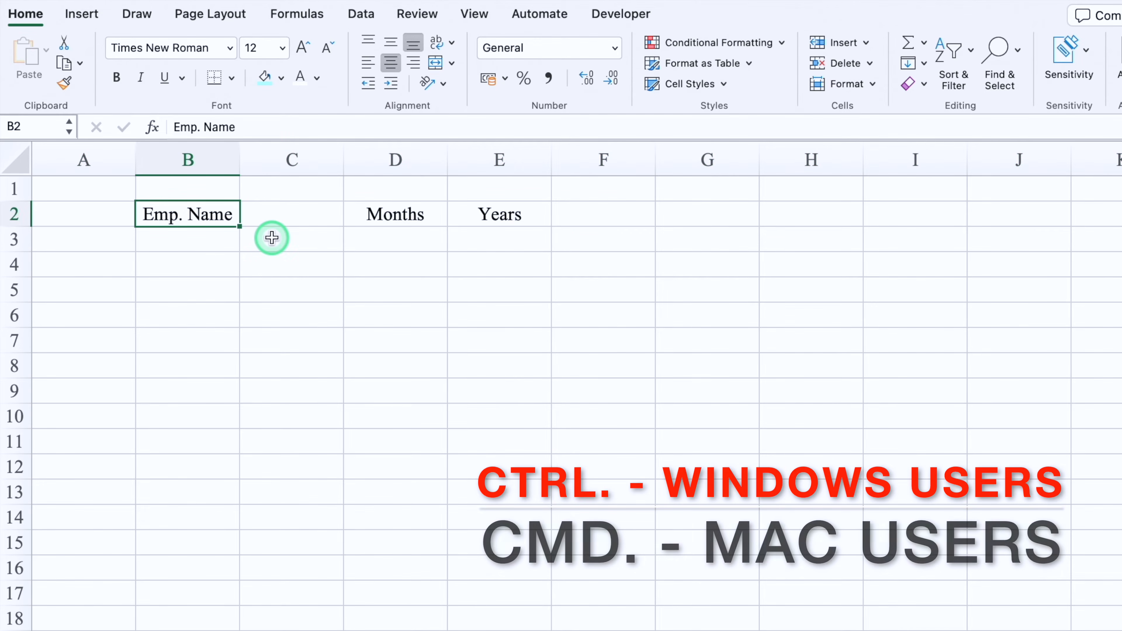
pyautogui.keyDown('super'); pyautogui.click(401, 224); pyautogui.keyUp('super')
pyautogui.keyDown('super'); pyautogui.click(508, 215); pyautogui.keyUp('super')
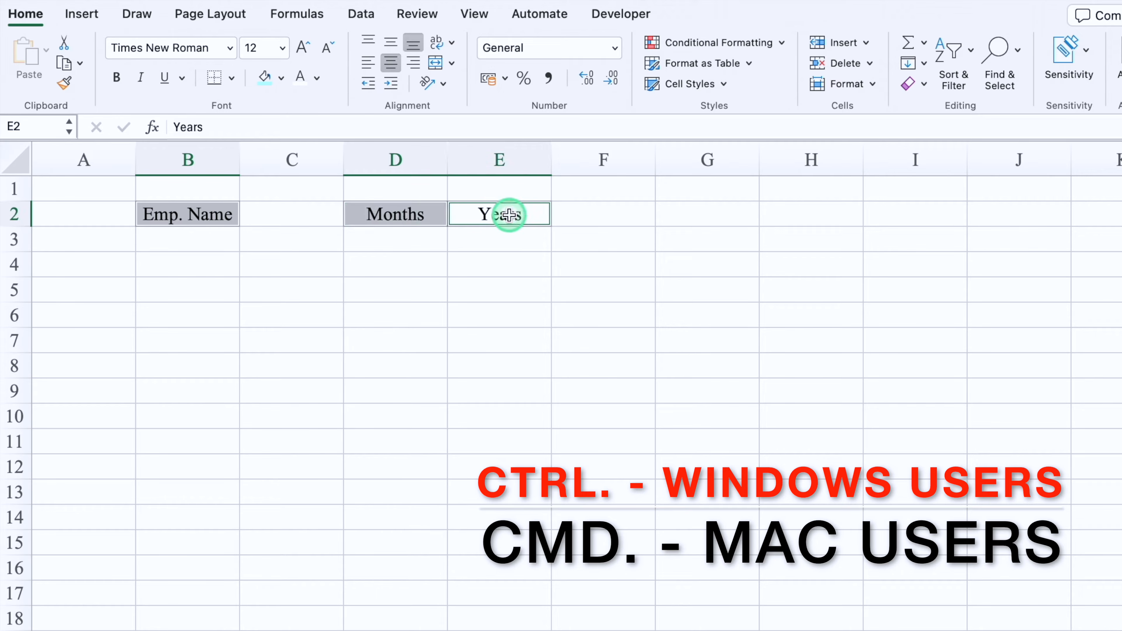
pyautogui.click(281, 78)
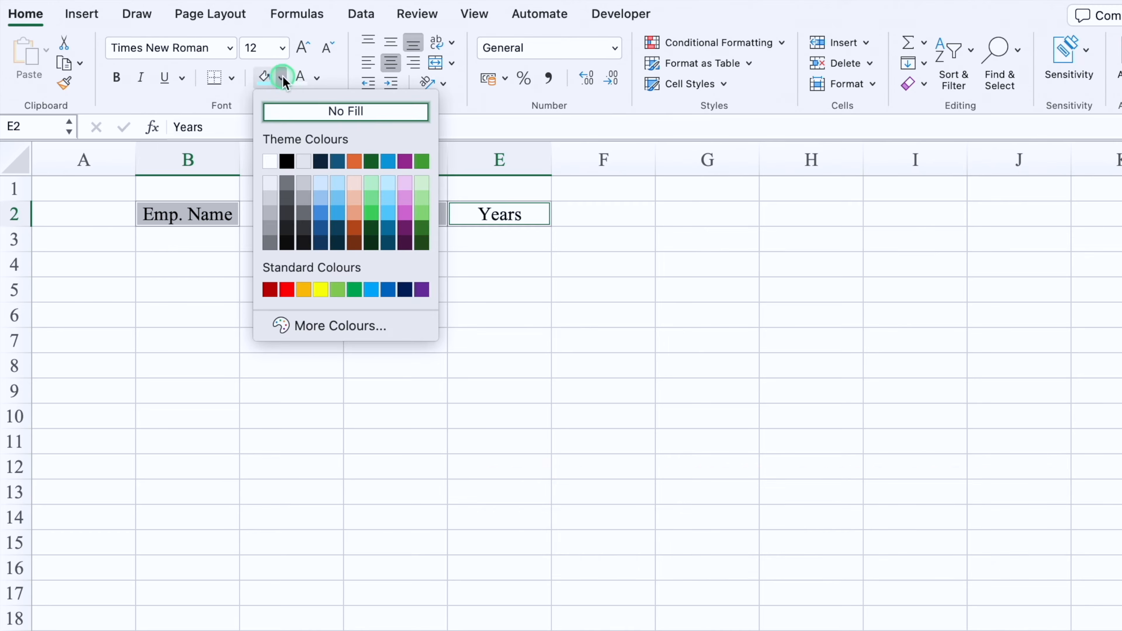
pyautogui.click(388, 289)
pyautogui.click(302, 82)
pyautogui.click(309, 188)
# Step: Widen column B and narrow the spacer columns A and C
pyautogui.moveTo(345, 155)
pyautogui.mouseDown()
pyautogui.moveTo(241, 172)
pyautogui.moveTo(324, 163)
pyautogui.mouseUp()
pyautogui.moveTo(136, 152); pyautogui.dragTo(45, 170)
# Step: Enter JANUARY in D3, fill the months down to DECEMBER in D14, and widen column D to fit
pyautogui.click(296, 238)
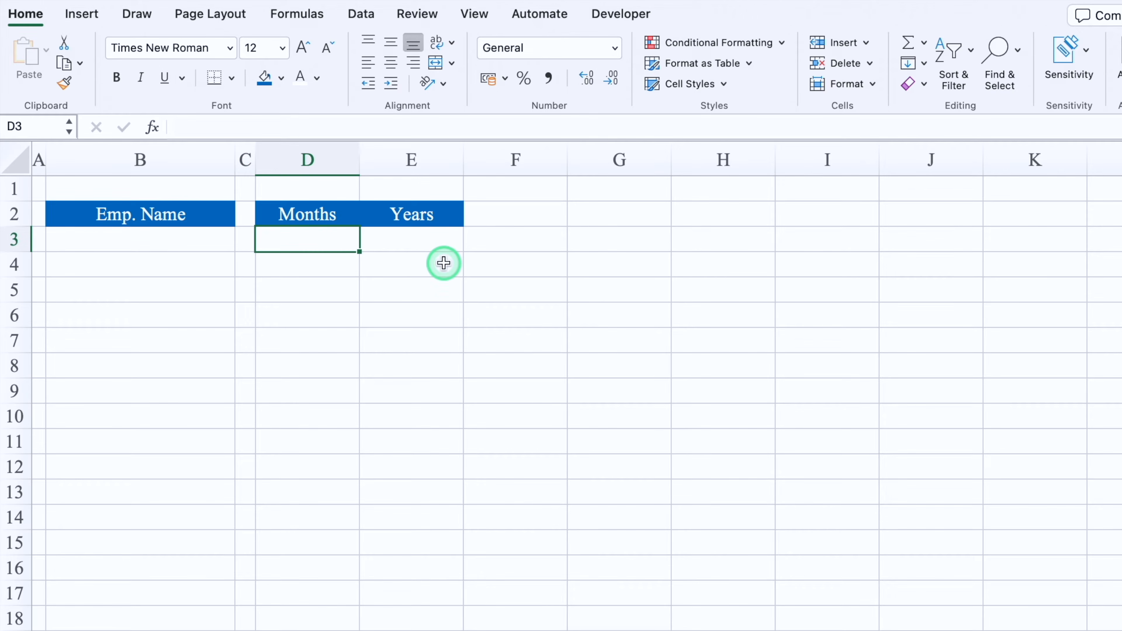
pyautogui.write('JANUARY')
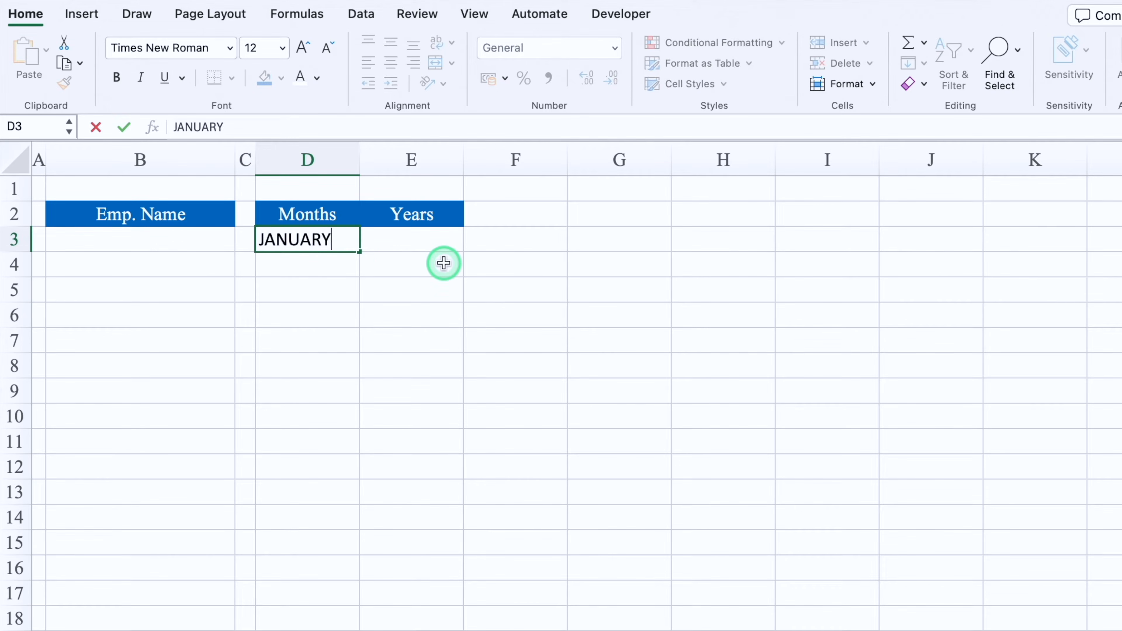
pyautogui.hotkey('ctrl', 'Return')
pyautogui.moveTo(360, 254); pyautogui.dragTo(360, 526)
pyautogui.moveTo(361, 157); pyautogui.dragTo(375, 157)
# Step: Enter 2024 in E3 and 2025 in E4, centre both, and fill the series down to 2035 in E14
pyautogui.click(431, 240)
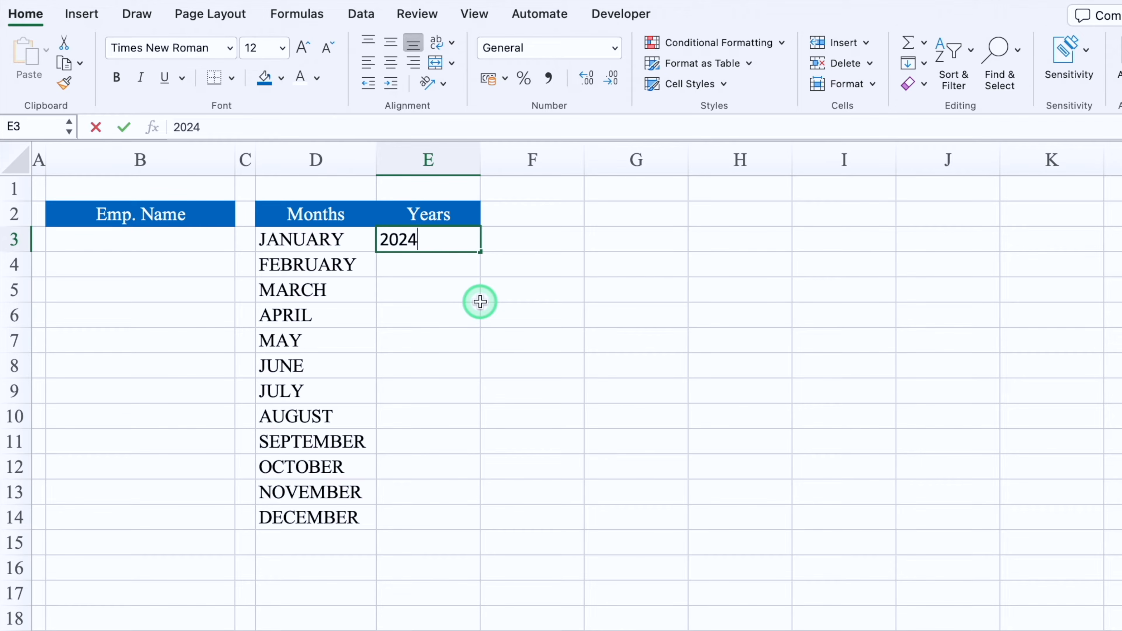
pyautogui.press('Return')
pyautogui.click(452, 241)
pyautogui.click(392, 62)
pyautogui.click(450, 265)
pyautogui.write('2025')
pyautogui.press('Return')
pyautogui.click(456, 263)
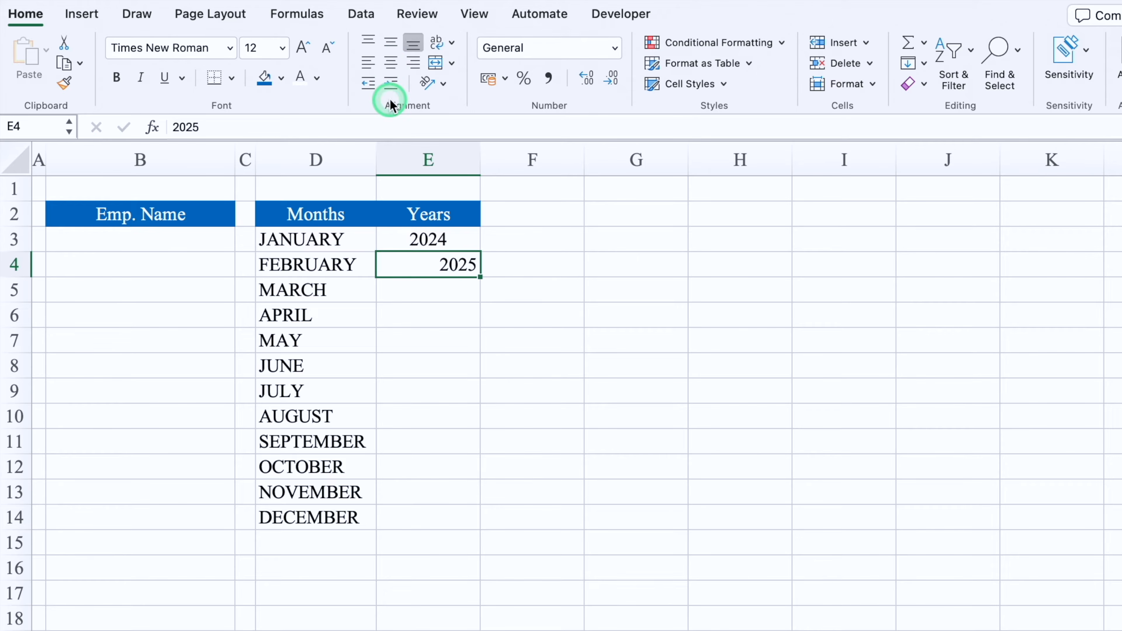
pyautogui.click(392, 63)
pyautogui.click(461, 238)
pyautogui.moveTo(461, 239); pyautogui.dragTo(478, 522)
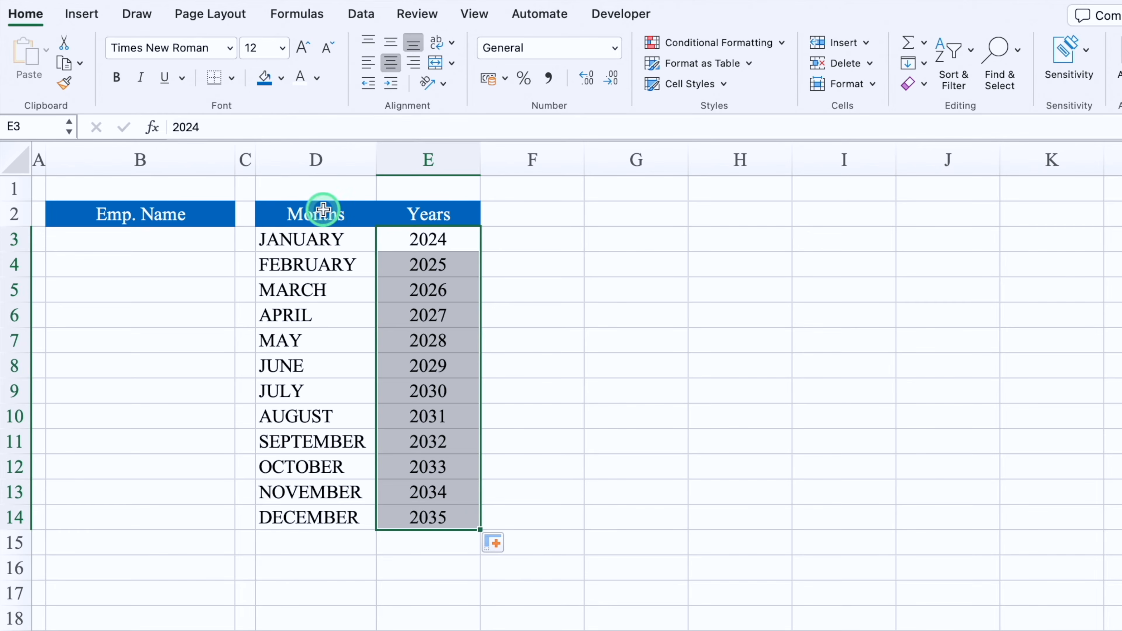
# Step: Apply all borders to the months and years table D2:E14 and to the Emp. Name header in B2
pyautogui.moveTo(321, 216); pyautogui.dragTo(420, 518)
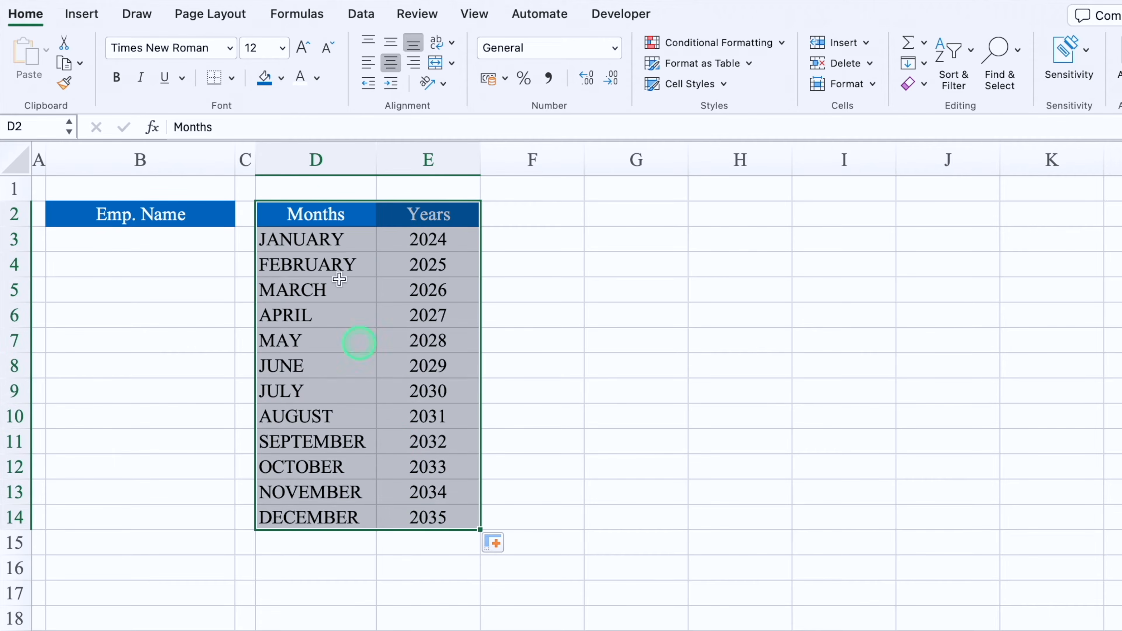
pyautogui.click(231, 78)
pyautogui.click(258, 251)
pyautogui.click(169, 241)
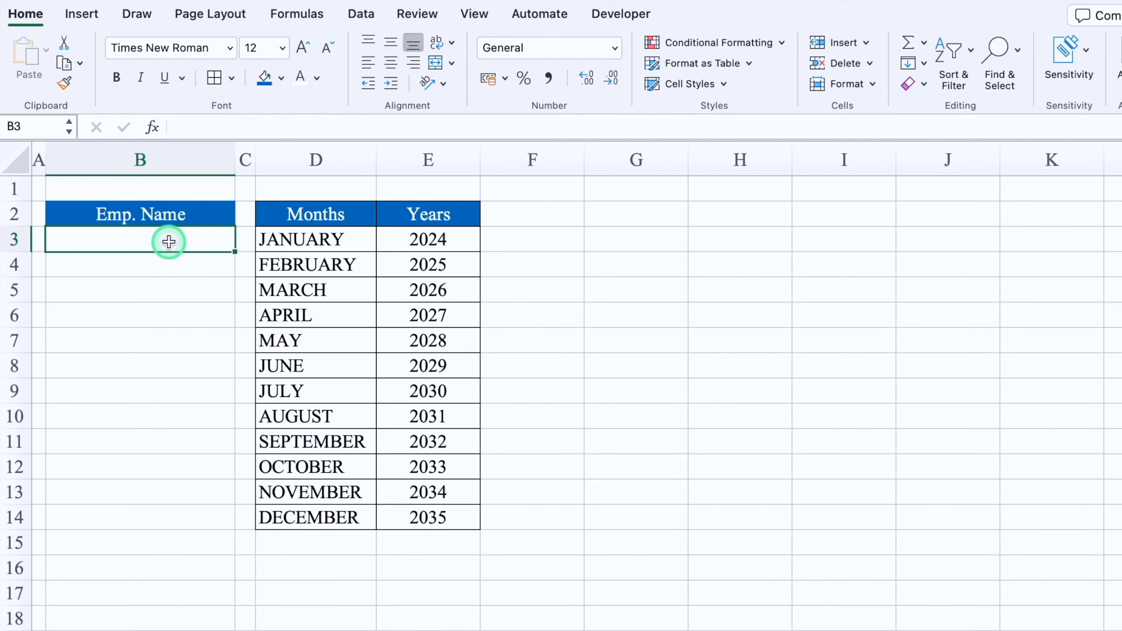
pyautogui.click(158, 220)
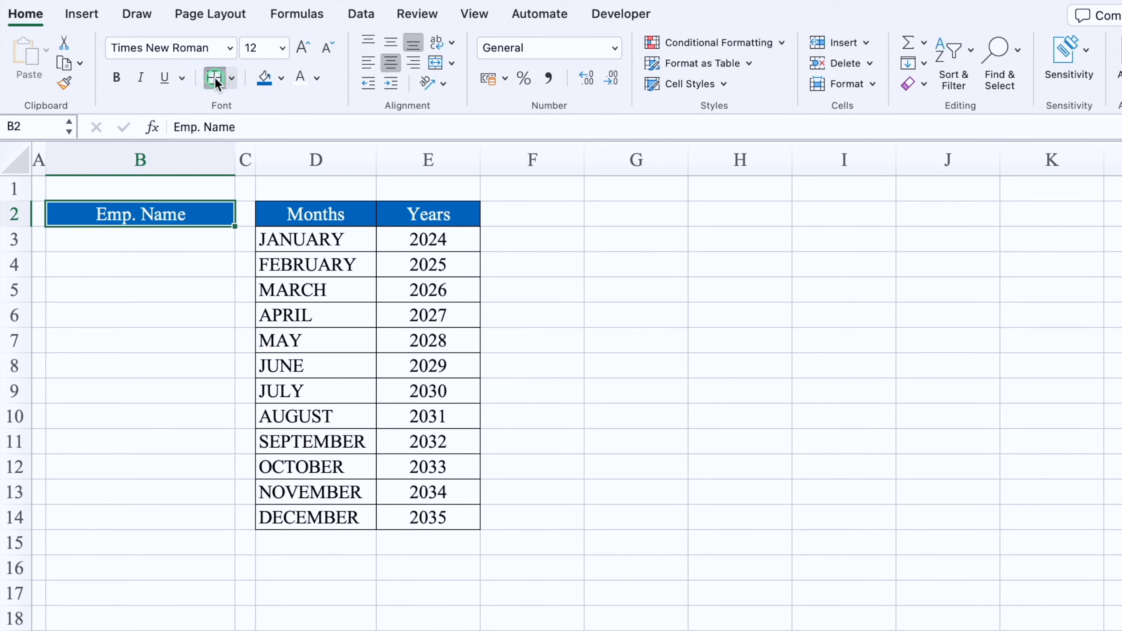
# Step: Copy the employee names B4:B23 from the finished settings list, paste-special them from B3 under Emp. Name, and add borders
pyautogui.click(191, 239)
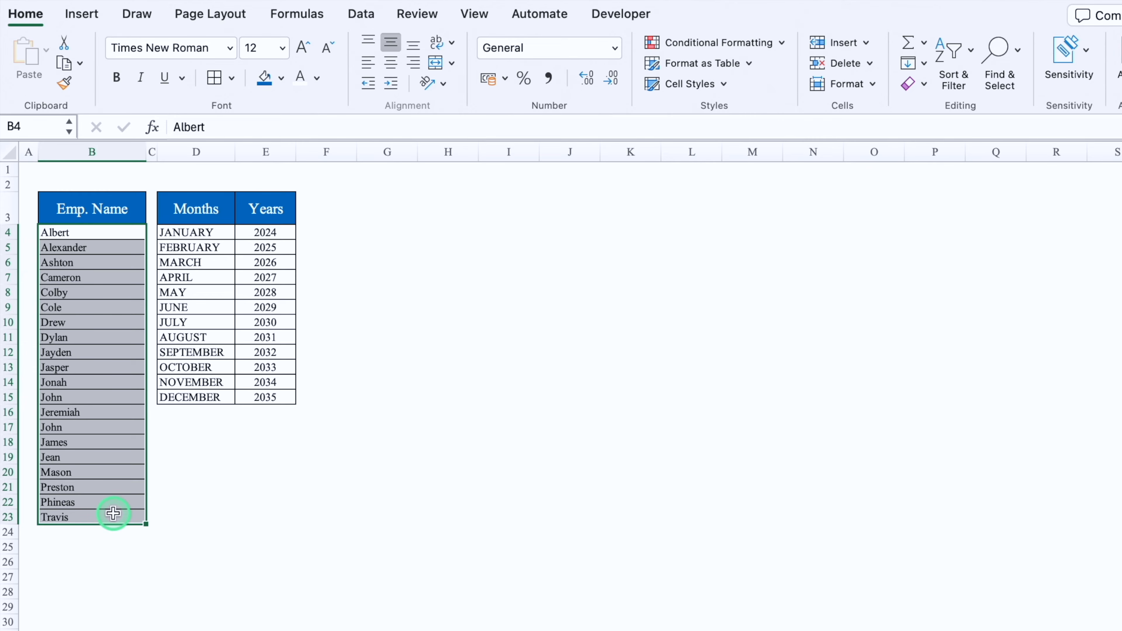
pyautogui.press('super+c')
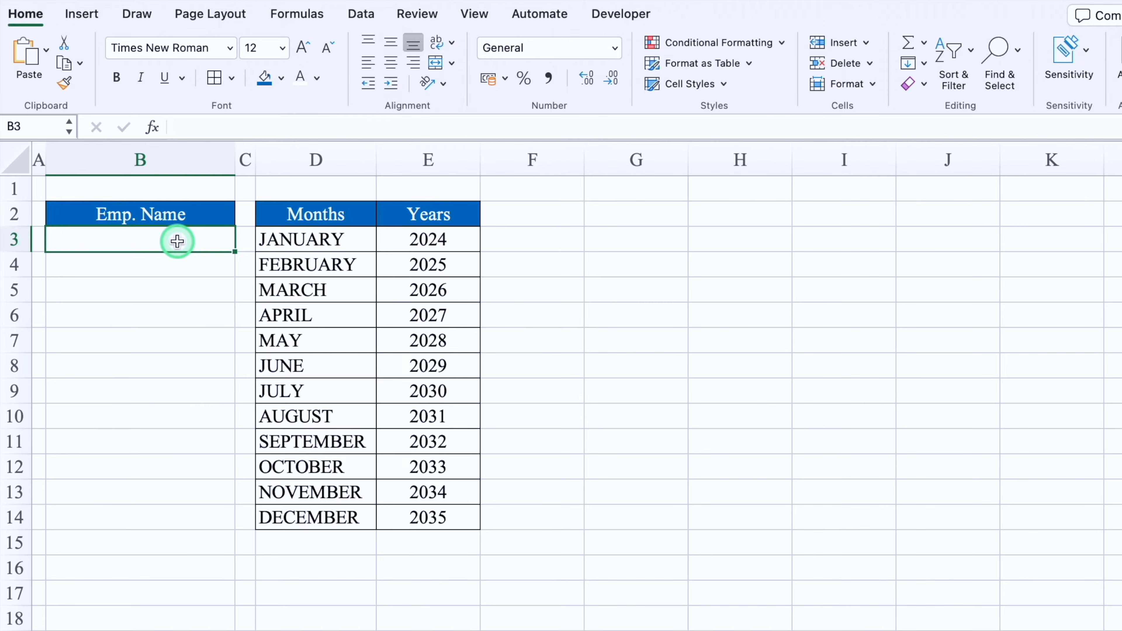
pyautogui.rightClick(177, 241)
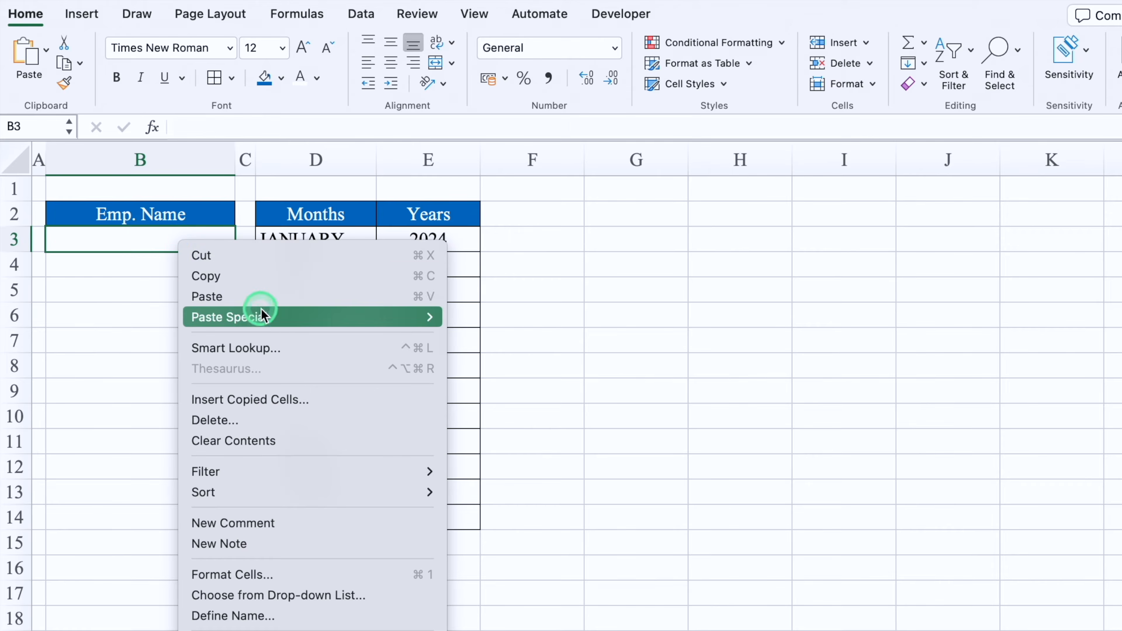
pyautogui.moveTo(268, 318)
pyautogui.click(483, 481)
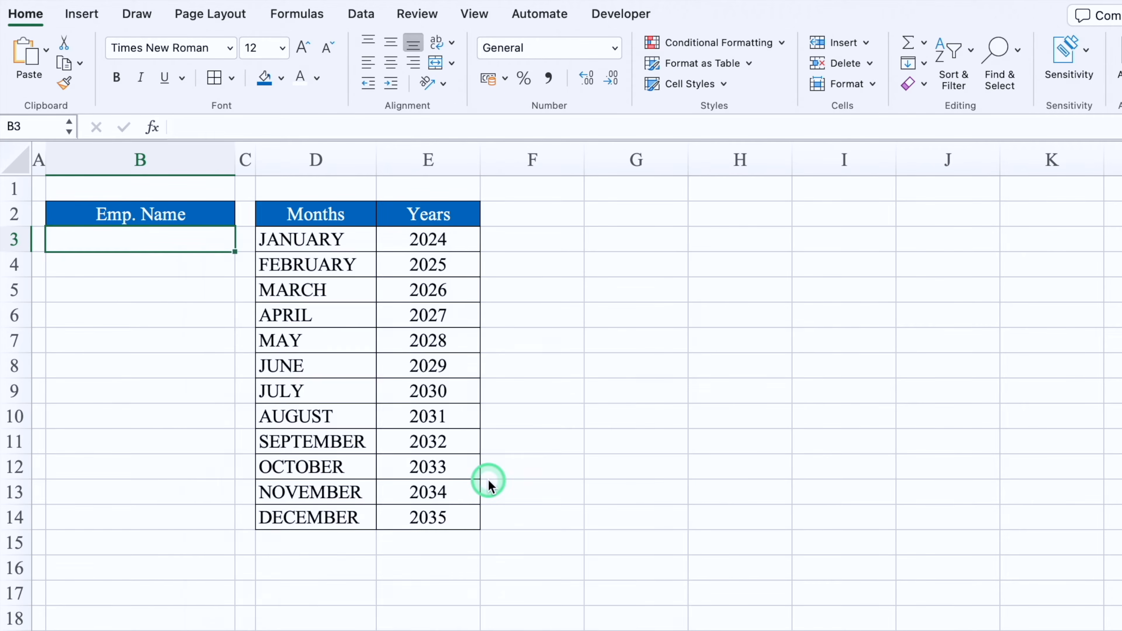
pyautogui.click(214, 79)
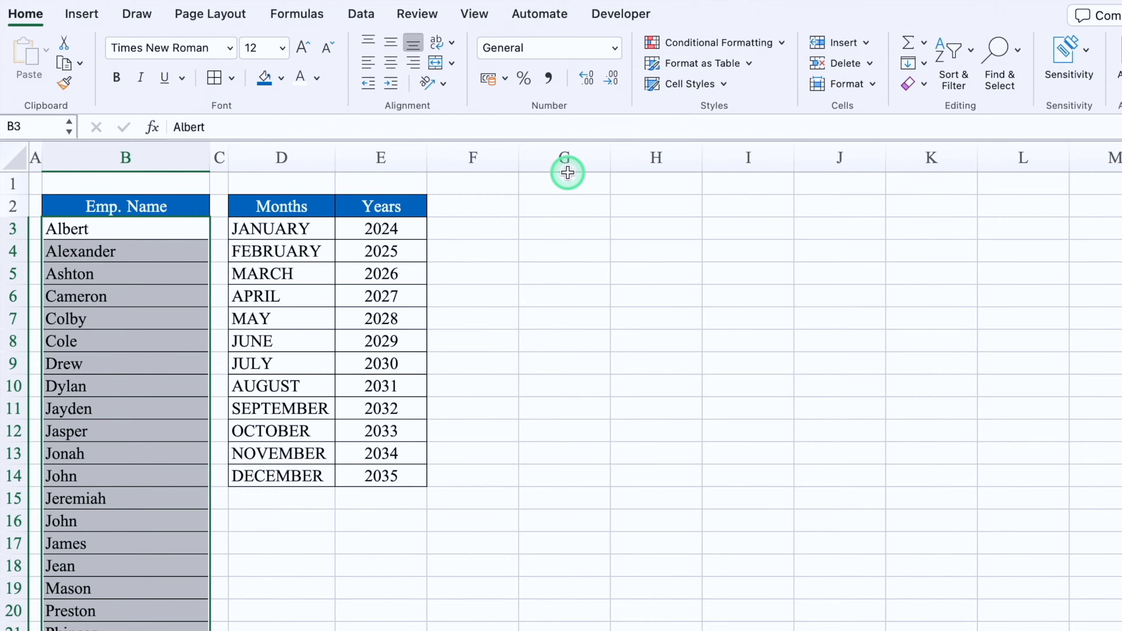
# Step: Hide the gridlines on the Settings sheet and add a new worksheet named Scheduling
pyautogui.click(473, 15)
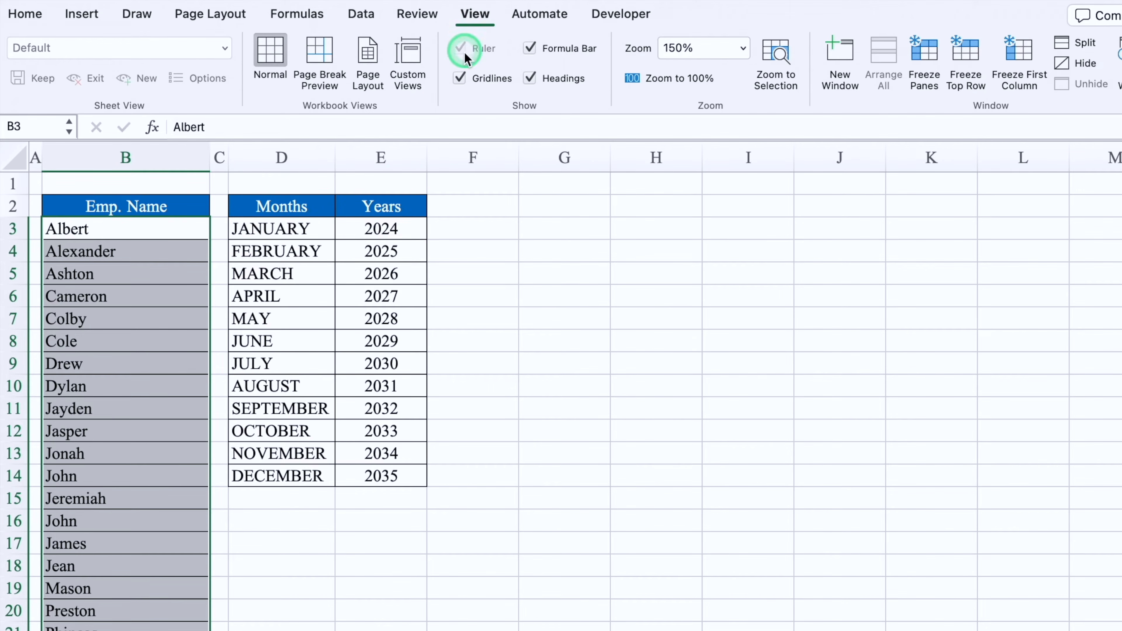
pyautogui.click(459, 79)
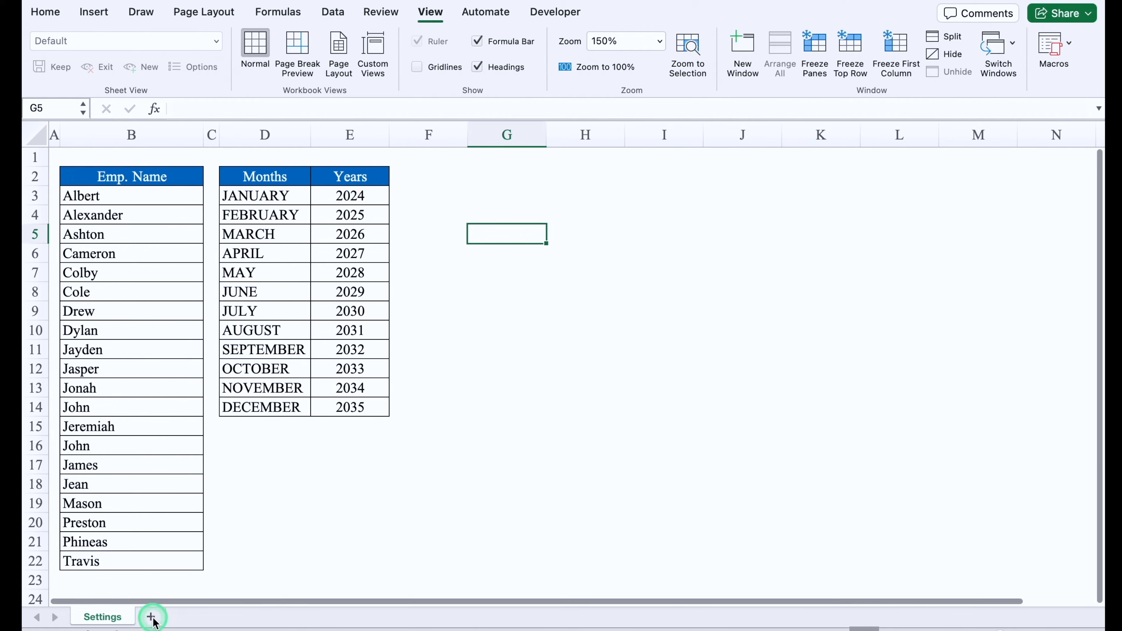
pyautogui.click(152, 618)
pyautogui.doubleClick(164, 617)
pyautogui.write('S')
pyautogui.write('cheduling')
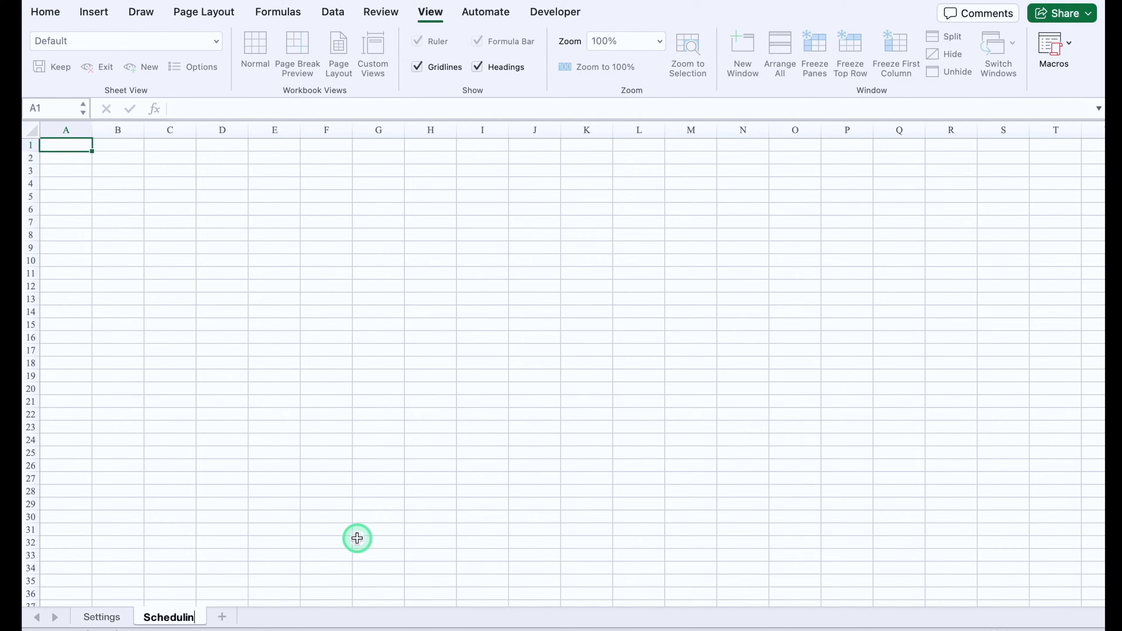
pyautogui.click(394, 489)
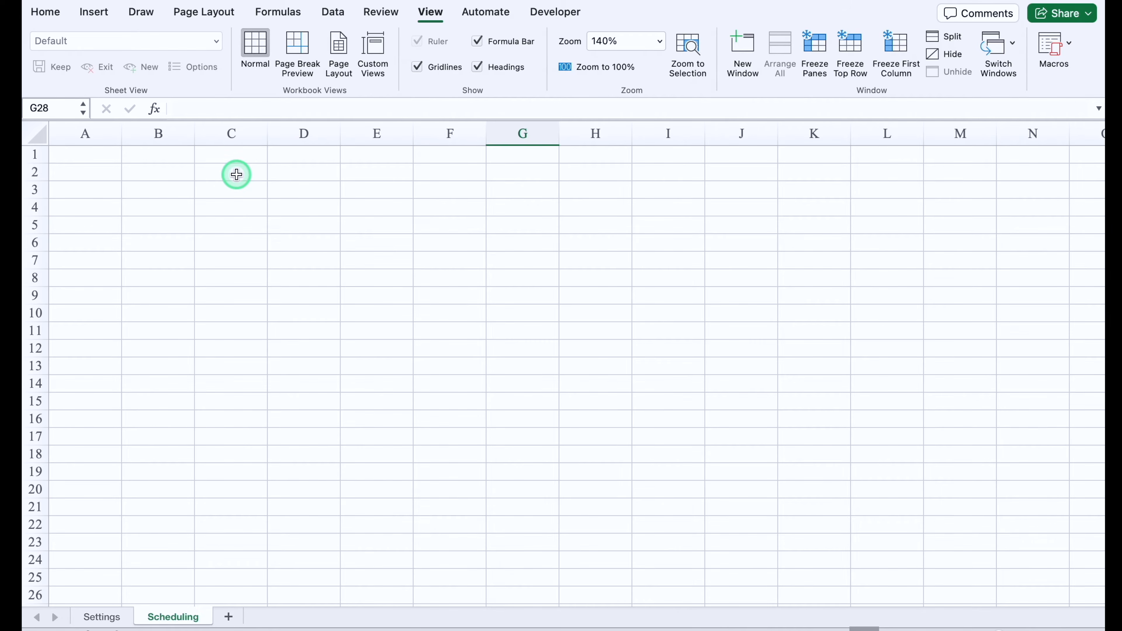
# Step: Enter the headers Date, Emp. Name, Schedule 1, Schedule 2 and Staus across C2:G2 of the Scheduling sheet
pyautogui.click(237, 175)
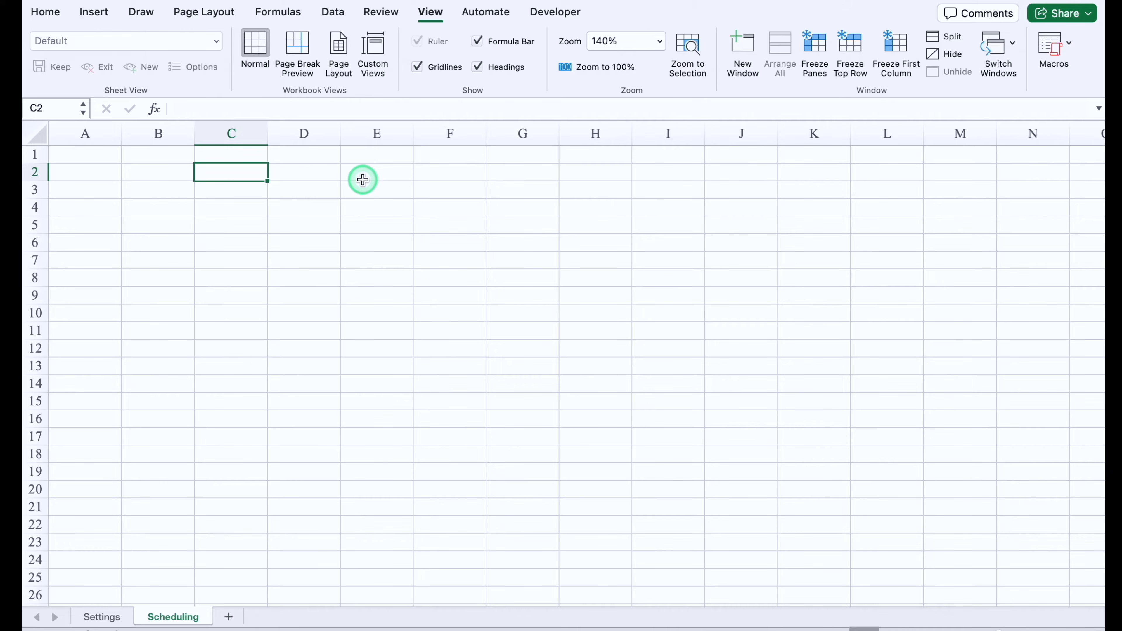
pyautogui.write('Date')
pyautogui.press('Tab')
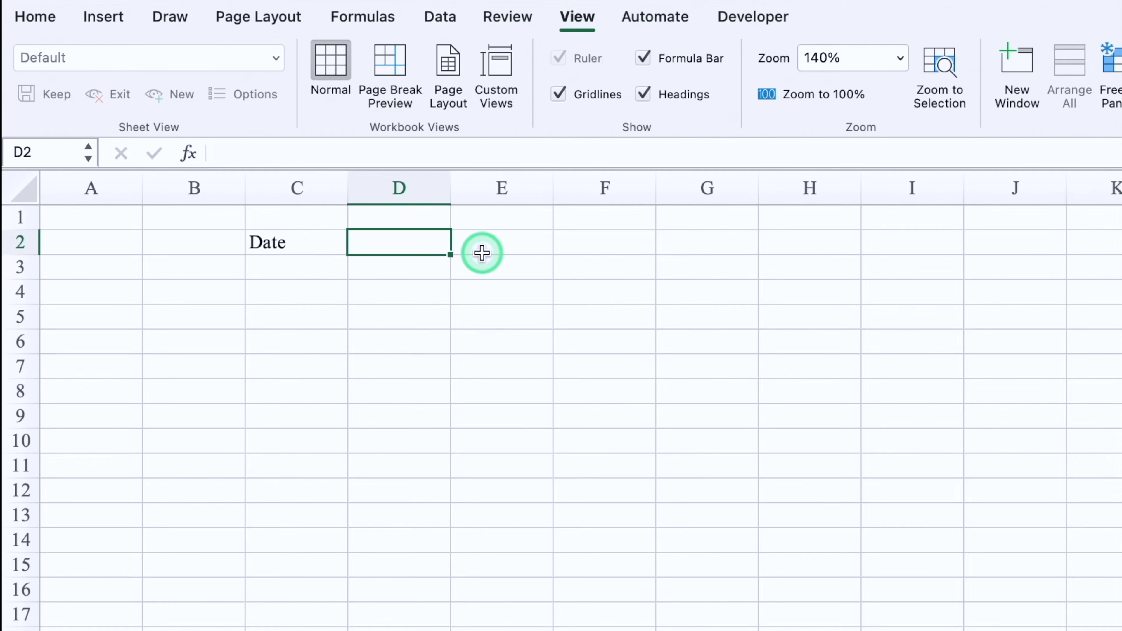
pyautogui.write('Emp. Name')
pyautogui.press('Tab')
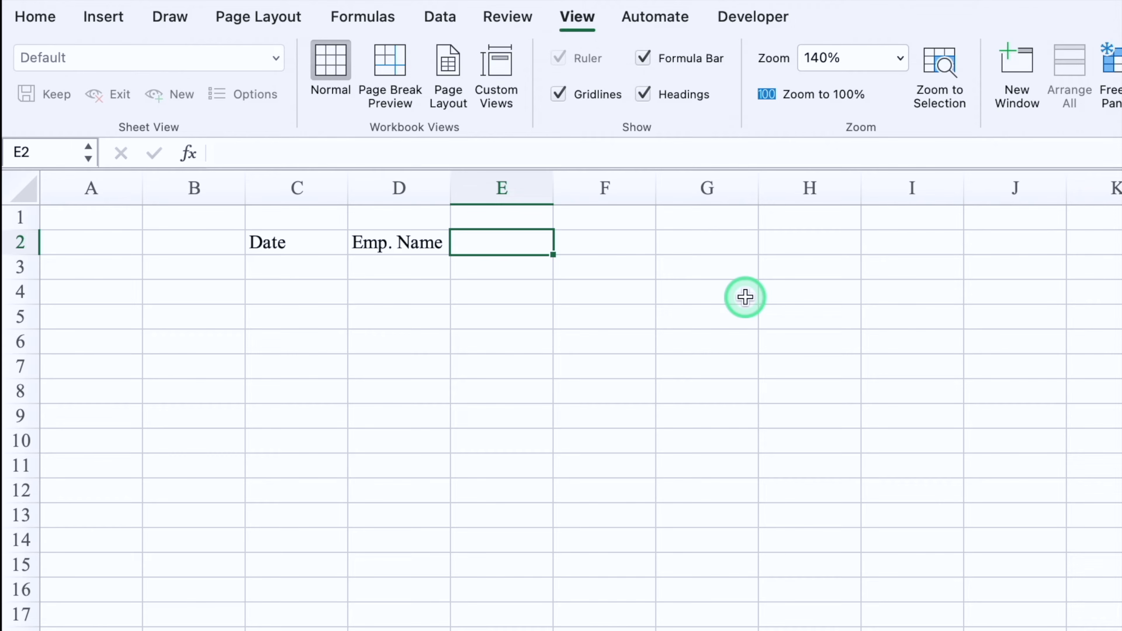
pyautogui.write('Schedule')
pyautogui.press('Tab')
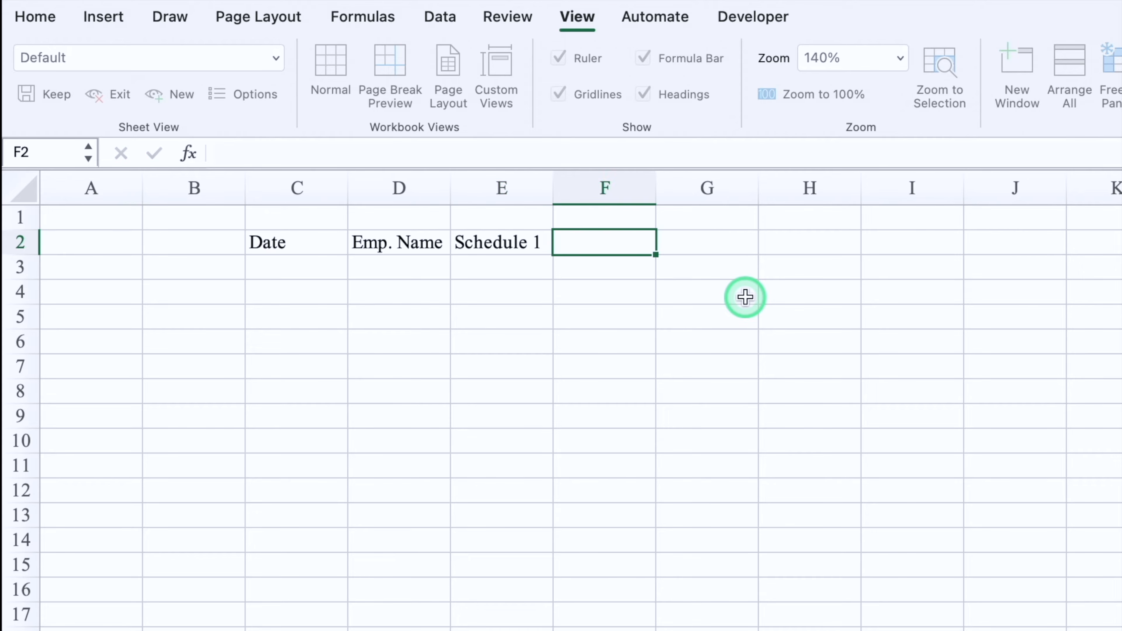
pyautogui.write('Schedule 2')
pyautogui.press('Tab')
pyautogui.write('Staus')
pyautogui.click(761, 295)
# Step: Centre all of row 2, including the Scheduling headers, horizontally
pyautogui.click(16, 243)
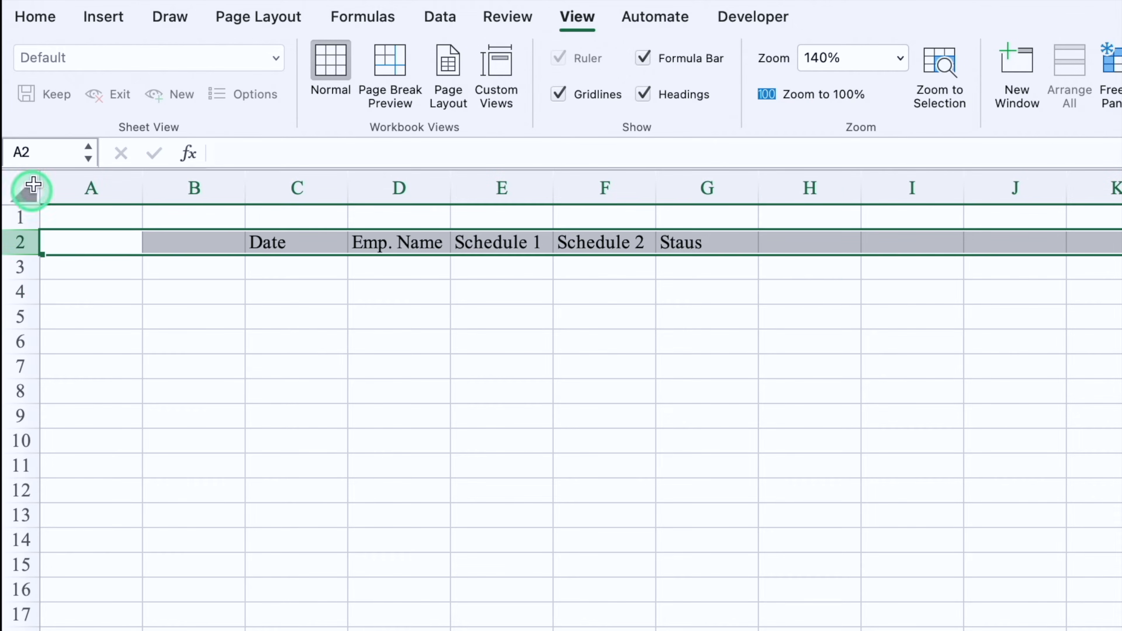
pyautogui.click(28, 18)
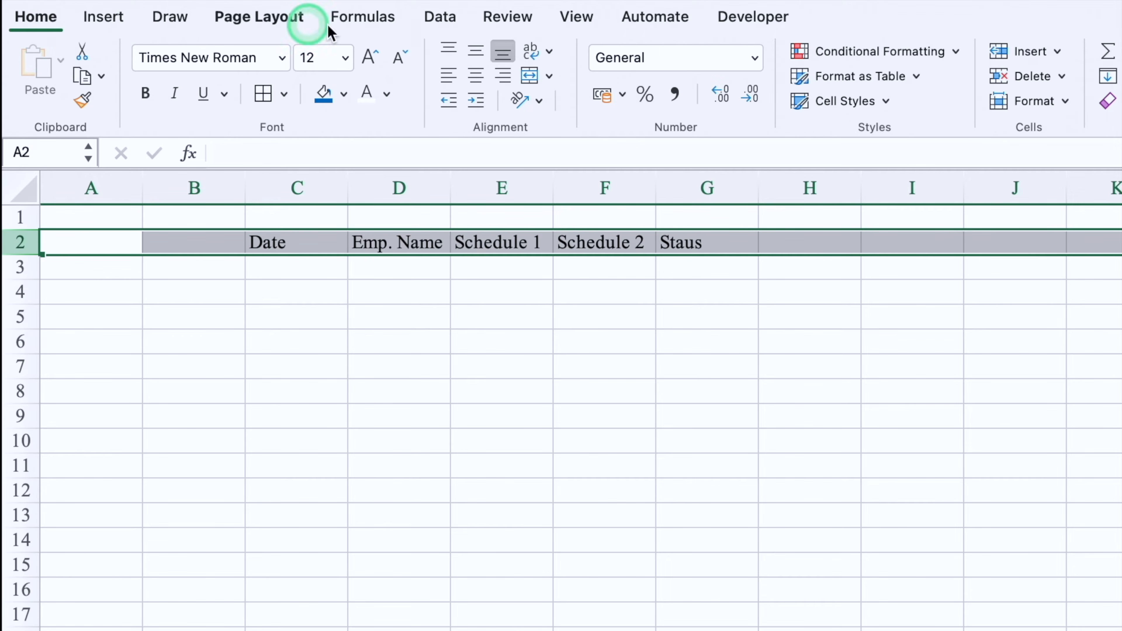
pyautogui.click(475, 76)
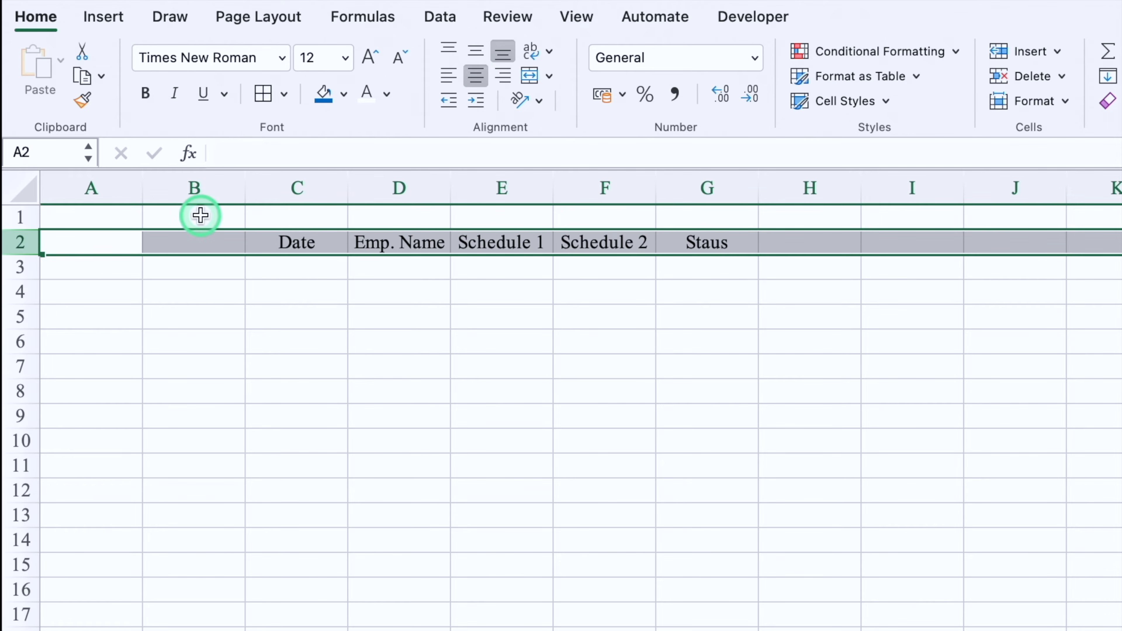
# Step: Middle-align every cell of the Scheduling sheet vertically and increase the height of header row 2
pyautogui.click(23, 188)
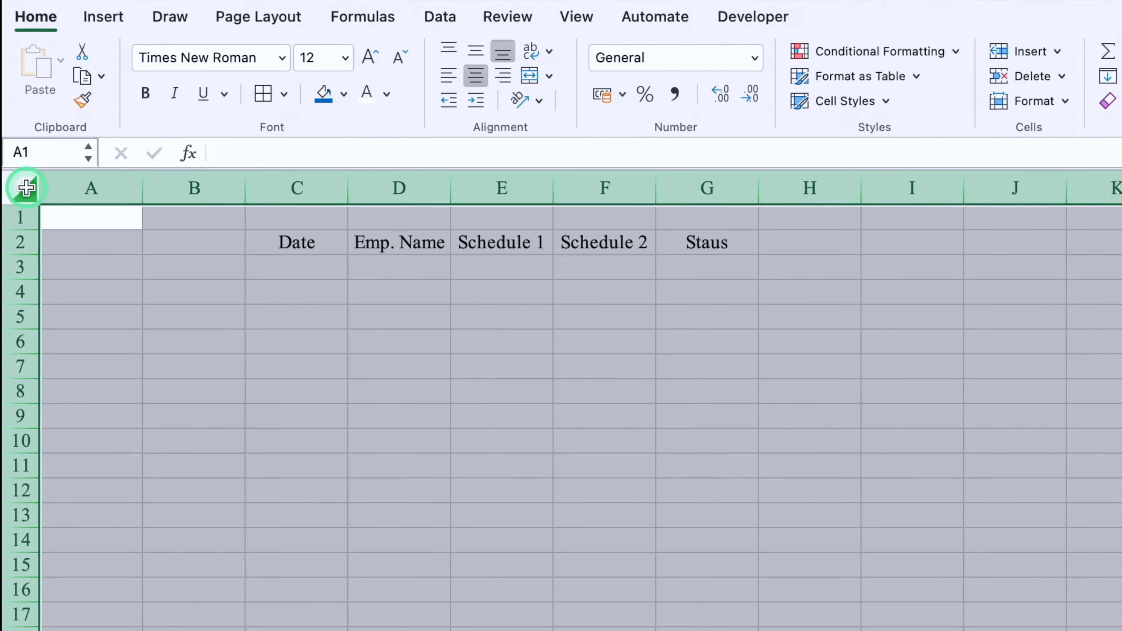
pyautogui.click(475, 51)
pyautogui.click(399, 317)
pyautogui.moveTo(20, 254); pyautogui.dragTo(24, 279)
# Step: Enter the date 1/4/24 in C3 under Date and centre it
pyautogui.click(296, 292)
pyautogui.write('1/4/24')
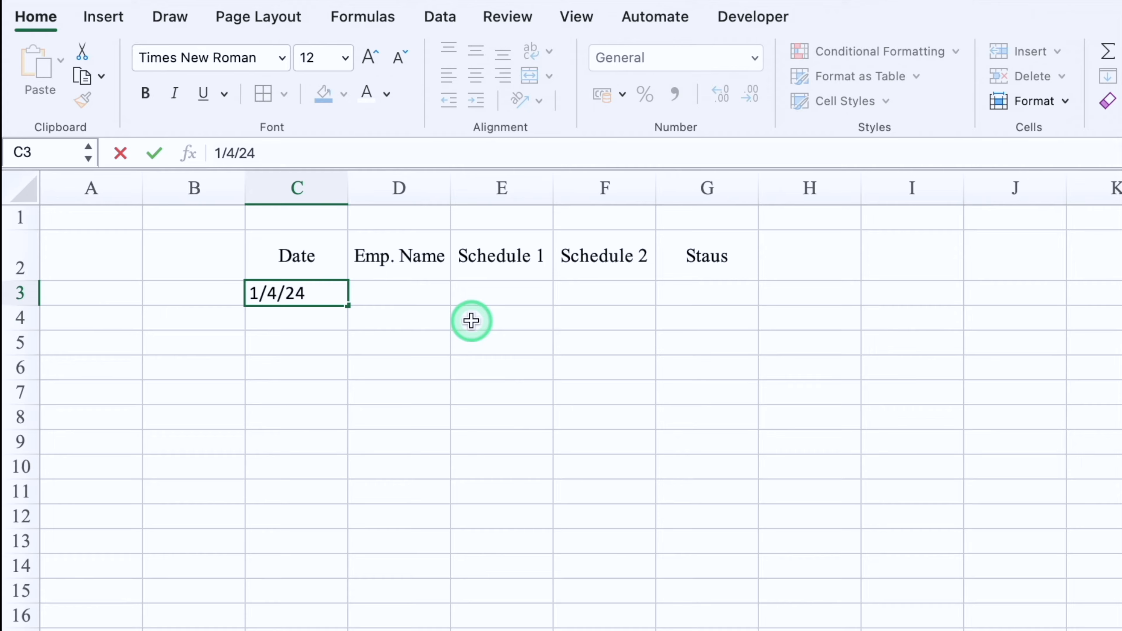
pyautogui.press('Return')
pyautogui.click(326, 293)
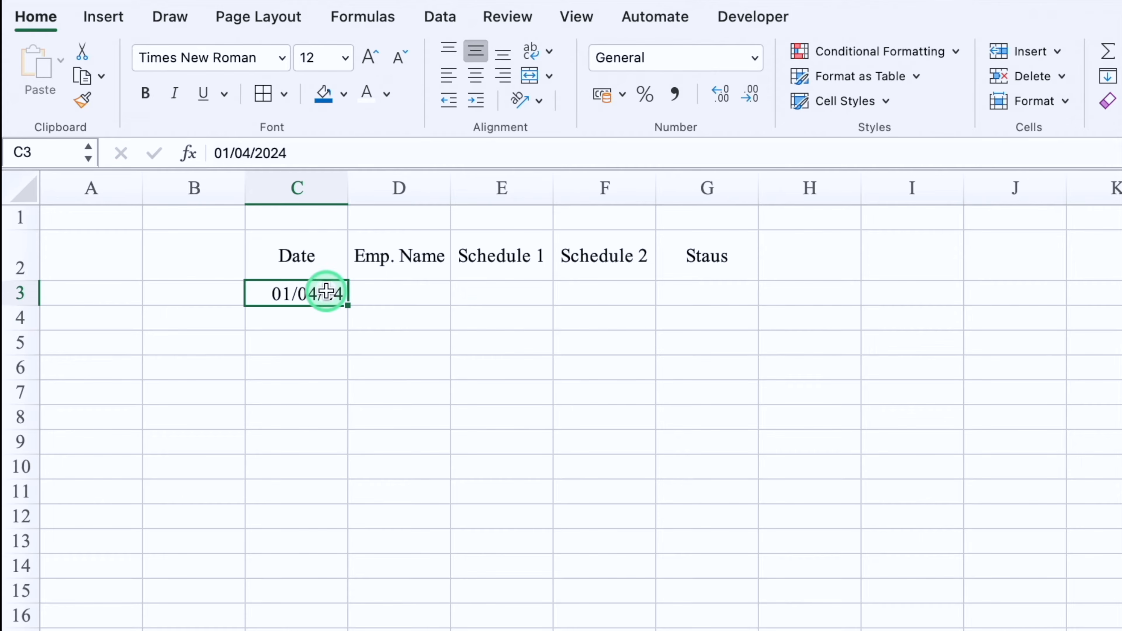
pyautogui.click(475, 76)
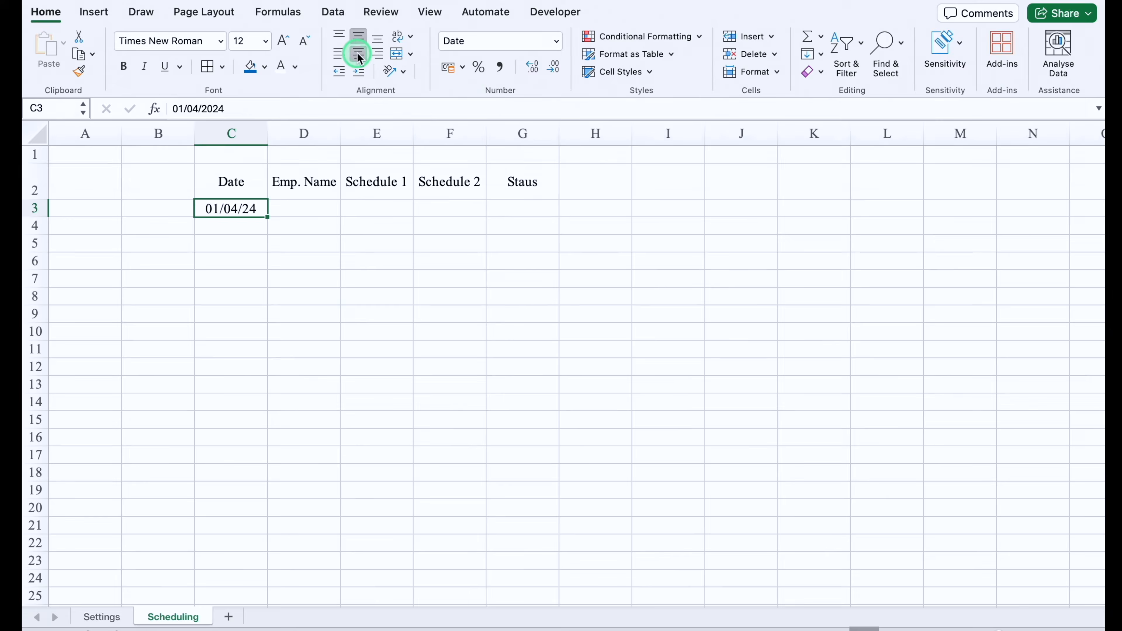
# Step: Format the date in C3 with the English (United States) date type 14-Mar-12
pyautogui.press('super+1')
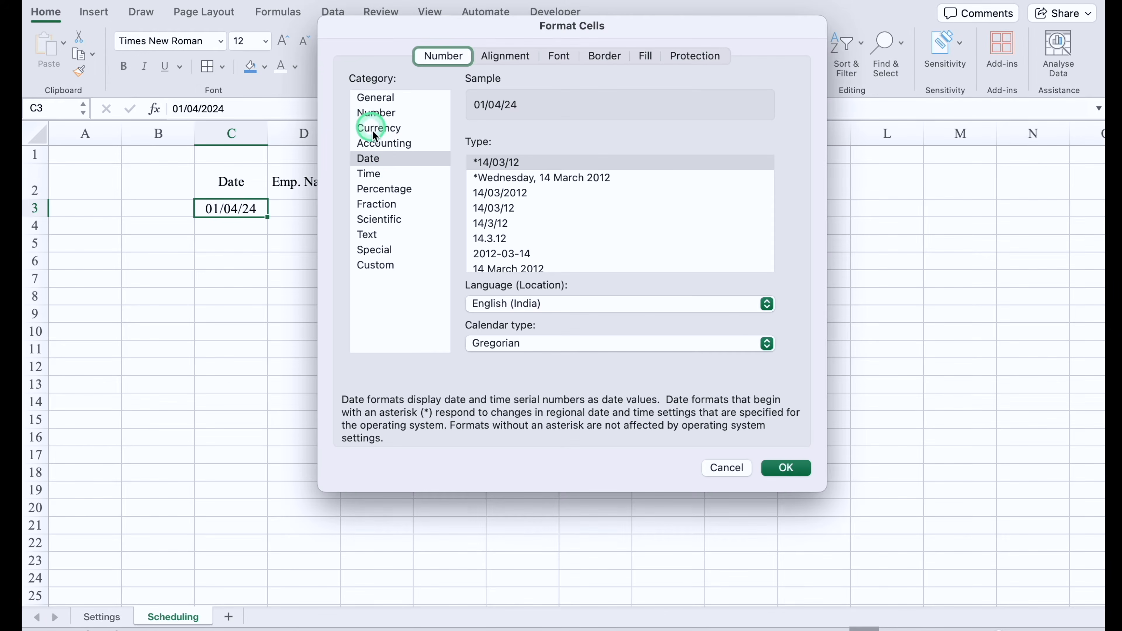
pyautogui.click(385, 165)
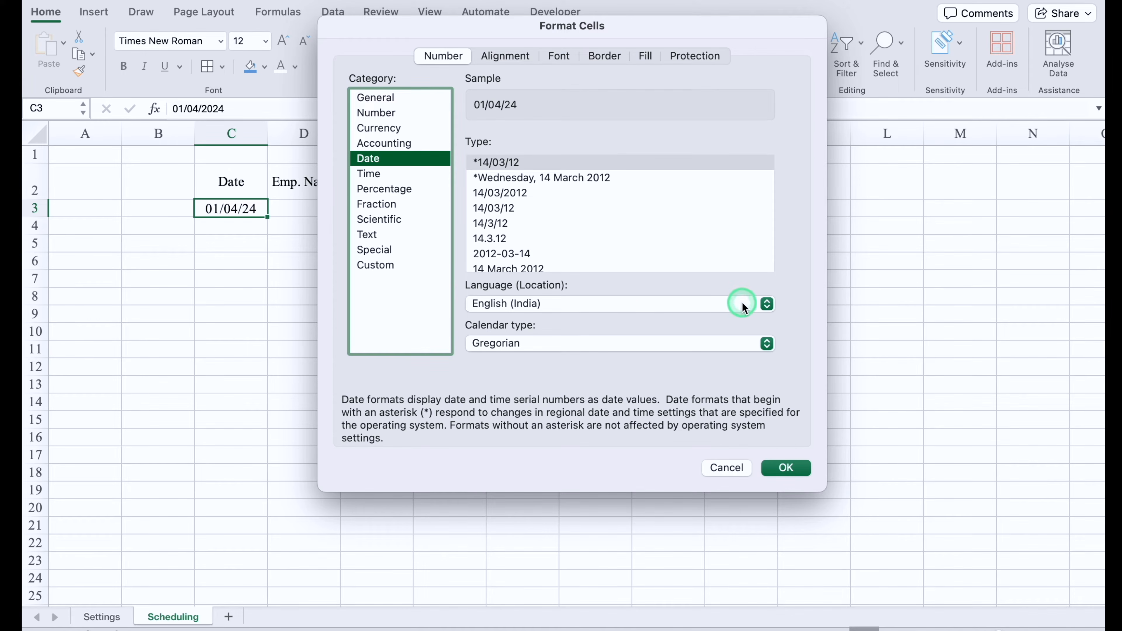
pyautogui.click(767, 304)
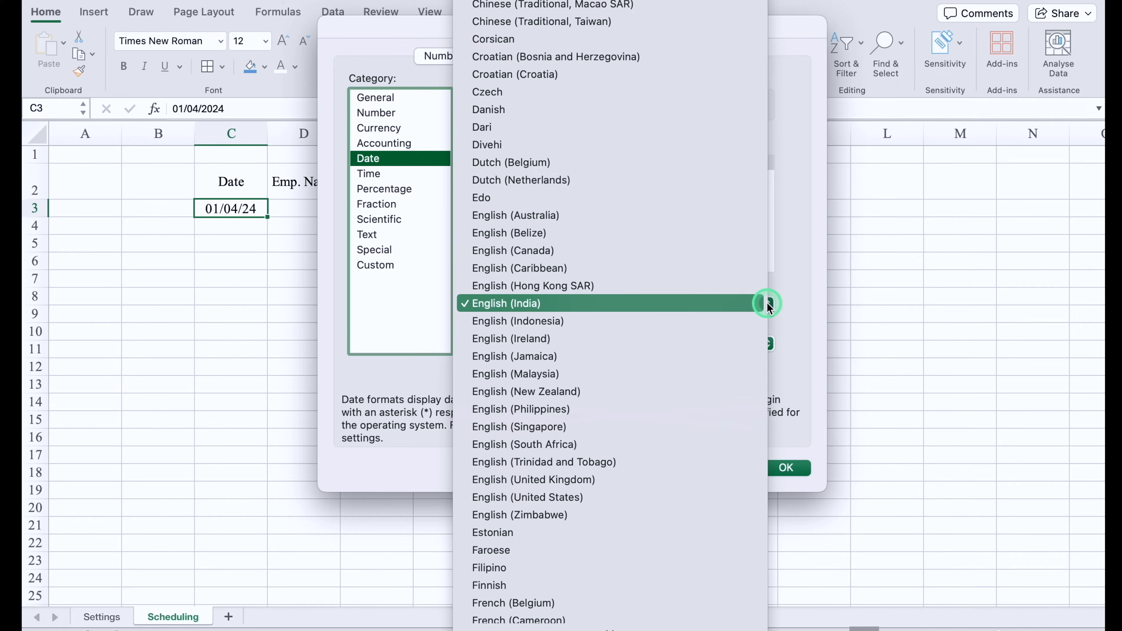
pyautogui.click(626, 498)
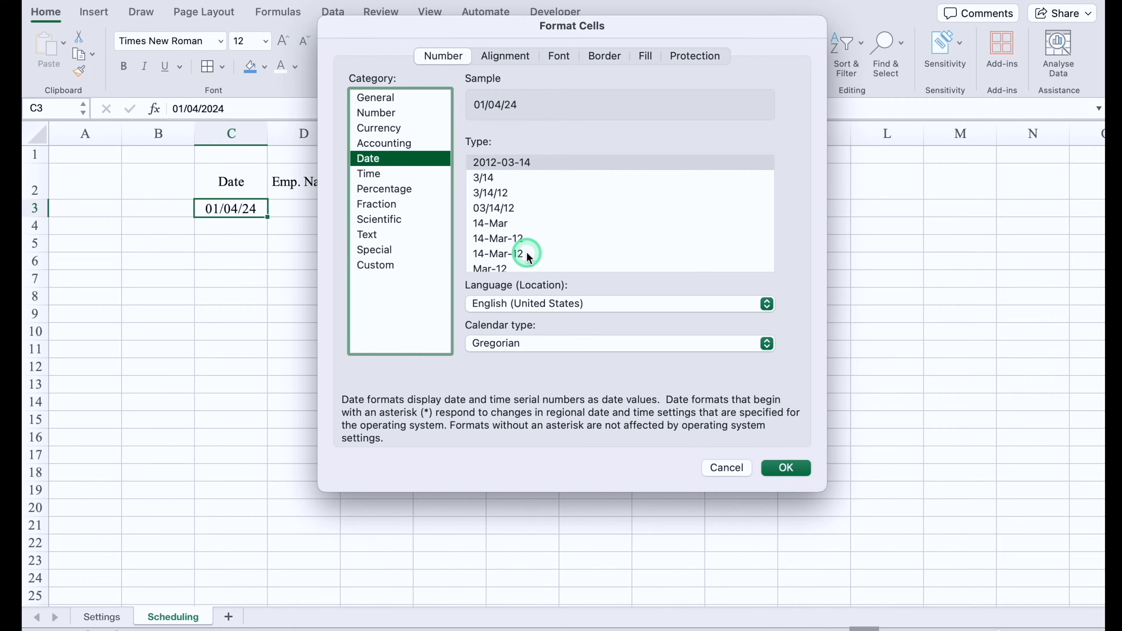
pyautogui.click(508, 242)
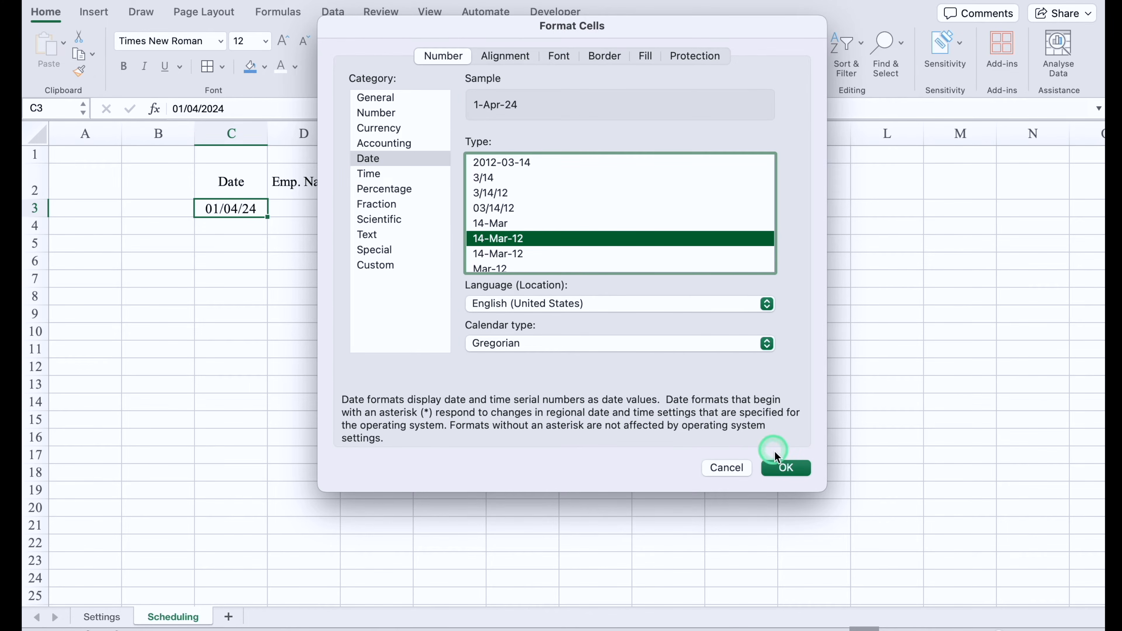
pyautogui.click(785, 467)
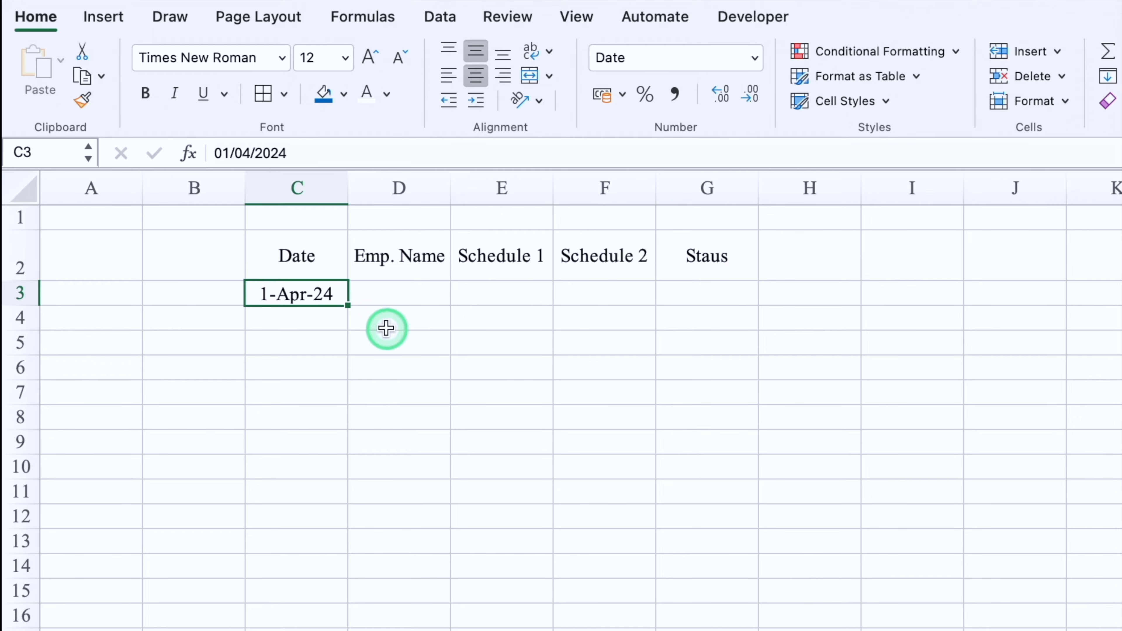
# Step: Fill the dates down from C3, repeating 1-Apr-24 in C4:C5 and 5-Apr-24 in C8:C9
pyautogui.moveTo(348, 308); pyautogui.dragTo(353, 630)
pyautogui.click(305, 294)
pyautogui.press('super+c')
pyautogui.click(309, 319)
pyautogui.press('super+v')
pyautogui.click(317, 345)
pyautogui.press('super+v')
pyautogui.press('super+v')
pyautogui.click(300, 442)
pyautogui.press('super+v')
# Step: Complete the Date column with 8-Apr-24 through C14, 9-Apr-24 in C15:C18, and daily dates from 10-Apr-24 to 14-Apr-24 in C19:C23
pyautogui.click(306, 468)
pyautogui.press('super+c')
pyautogui.press('super+v')
pyautogui.moveTo(305, 493); pyautogui.dragTo(344, 593)
pyautogui.click(335, 569)
pyautogui.click(309, 591)
pyautogui.moveTo(347, 603); pyautogui.dragTo(348, 630)
pyautogui.click(365, 629)
pyautogui.click(413, 464)
pyautogui.click(309, 630)
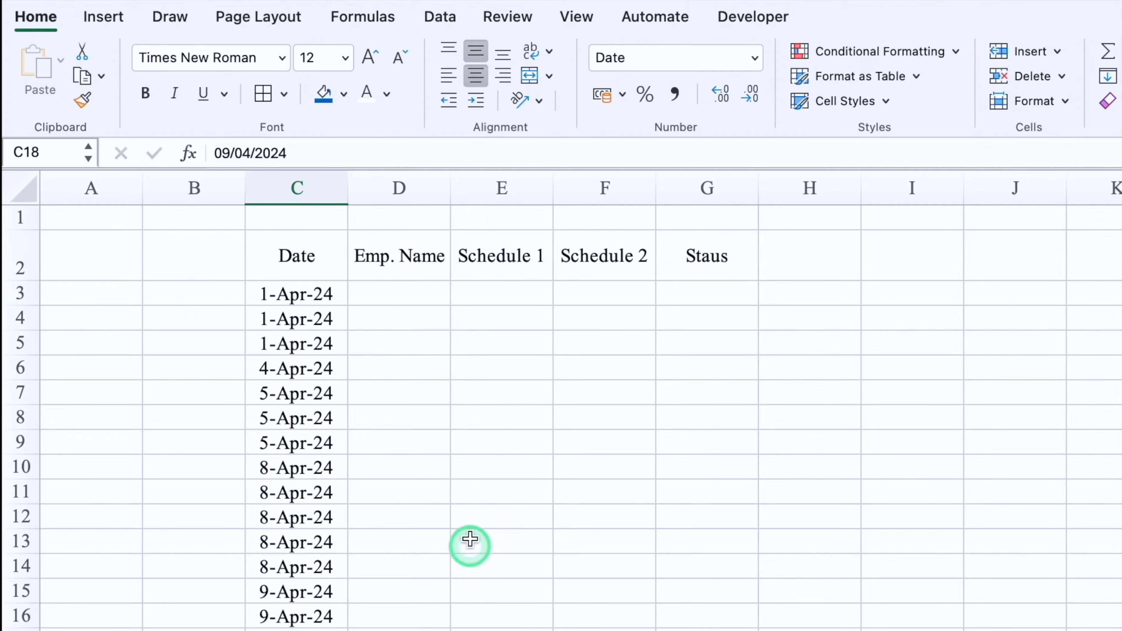
# Step: Widen the Emp. Name column D and choose List as the data validation type for D3:D23
pyautogui.click(469, 540)
pyautogui.moveTo(452, 191); pyautogui.dragTo(546, 190)
pyautogui.click(443, 290)
pyautogui.moveTo(443, 290); pyautogui.dragTo(452, 630)
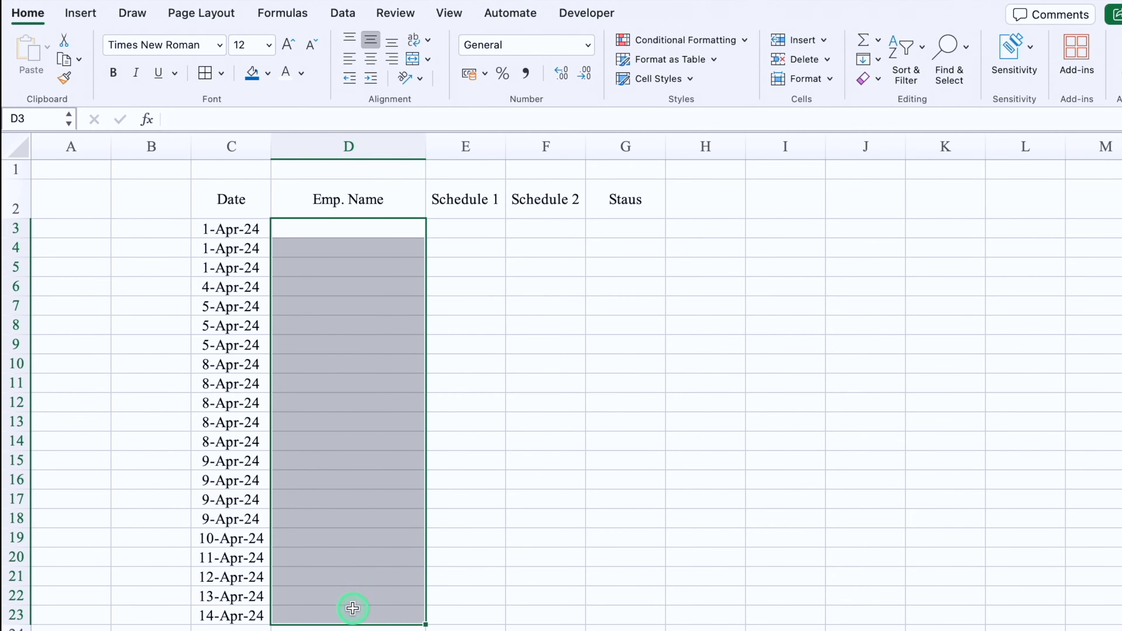
pyautogui.click(342, 13)
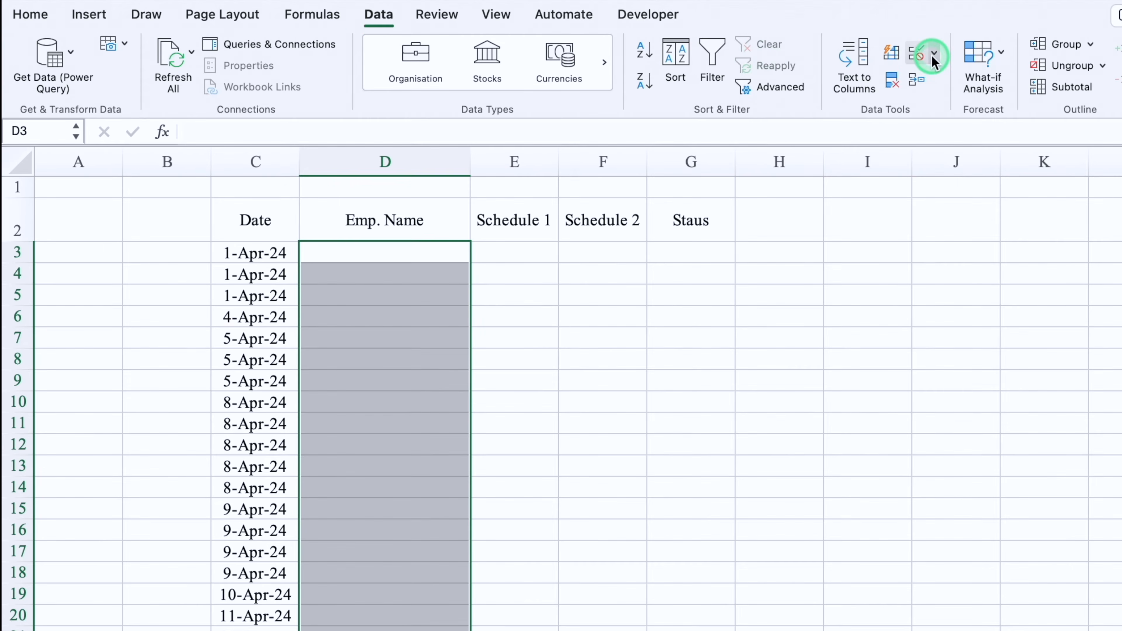
pyautogui.click(934, 58)
pyautogui.click(960, 71)
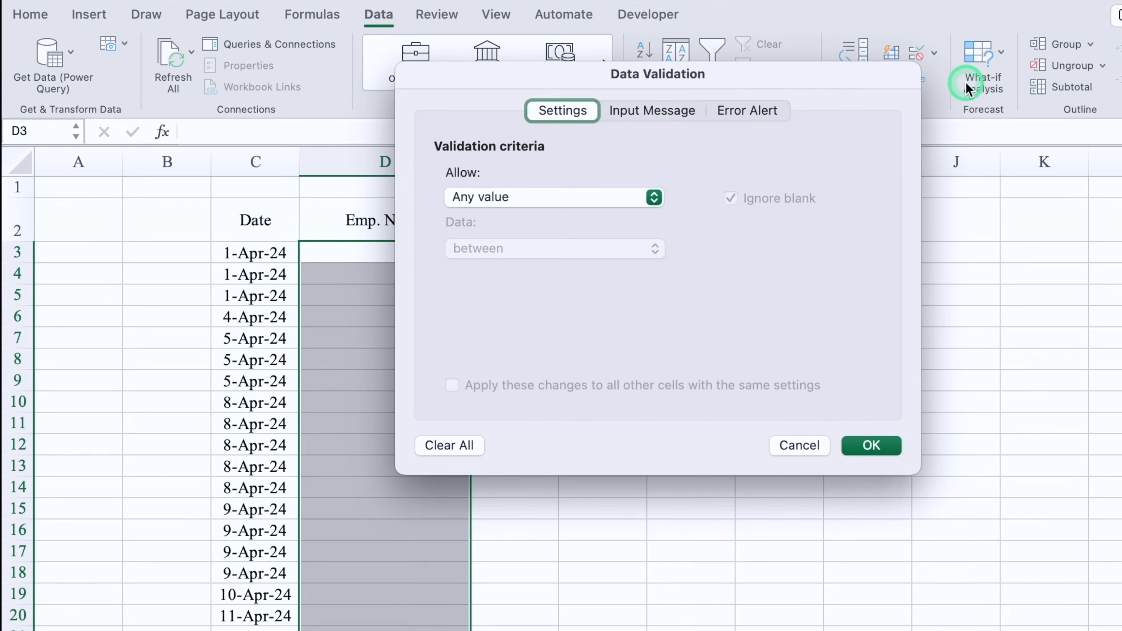
pyautogui.click(653, 196)
pyautogui.click(532, 260)
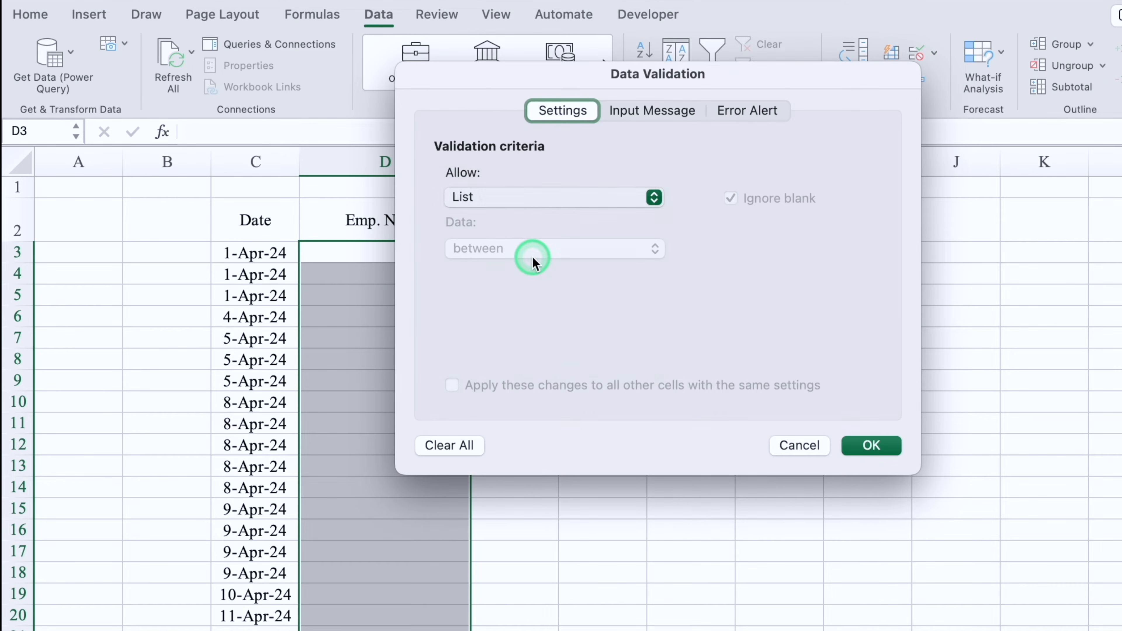
# Step: Set the validation list source to the Settings employee names, =Settings!$B$3:$B$1048576, and apply it
pyautogui.click(546, 301)
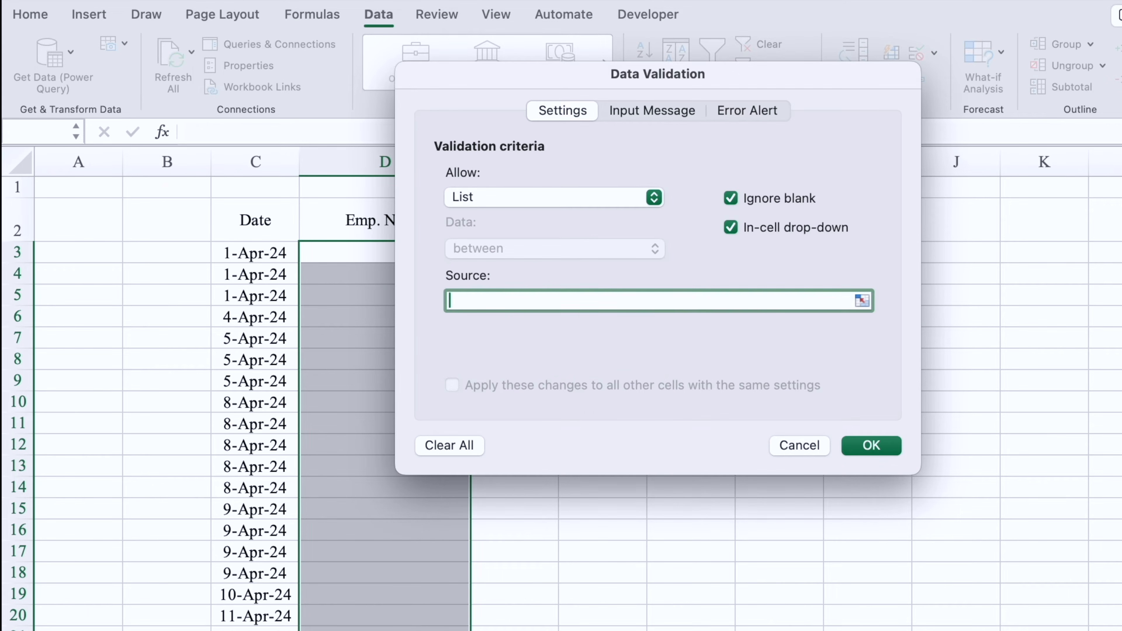
pyautogui.click(194, 629)
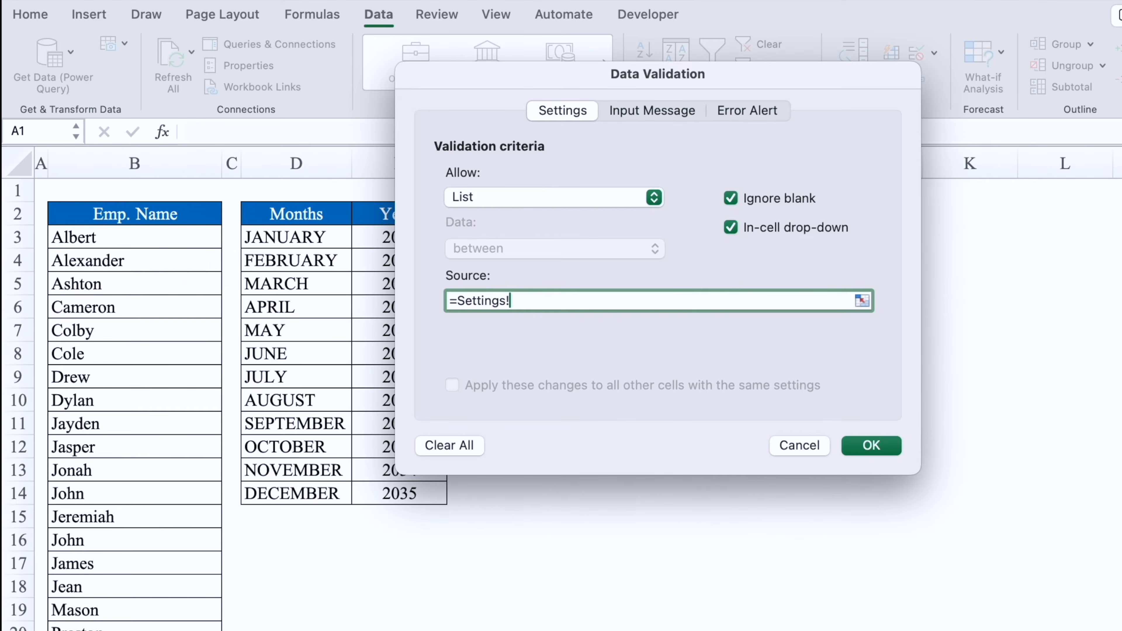
pyautogui.click(177, 240)
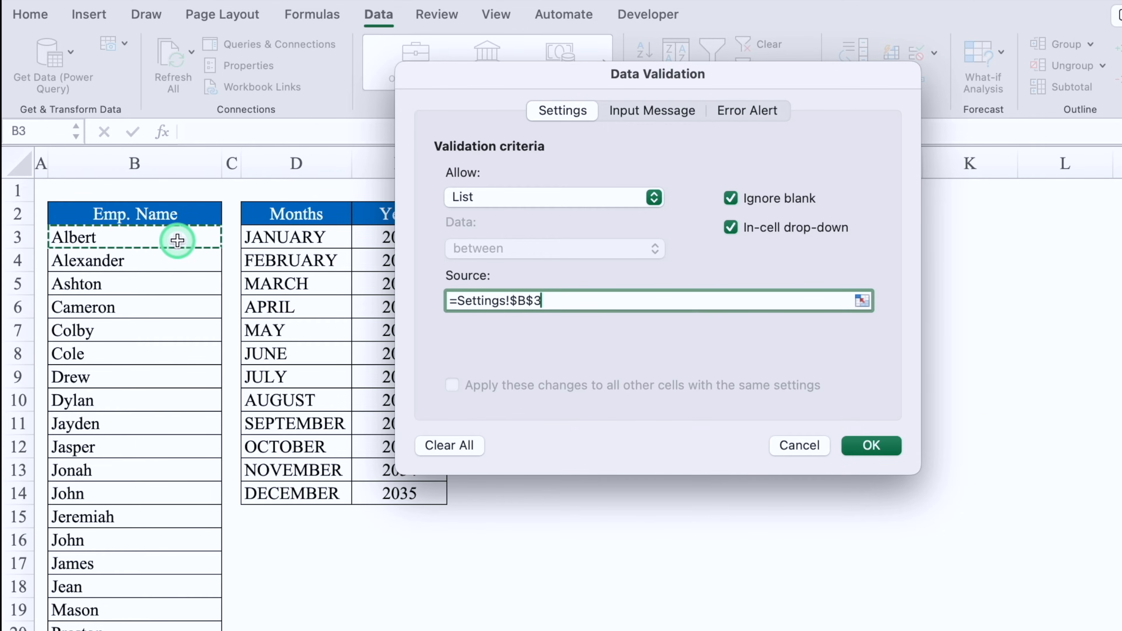
pyautogui.press('super+shift+Down')
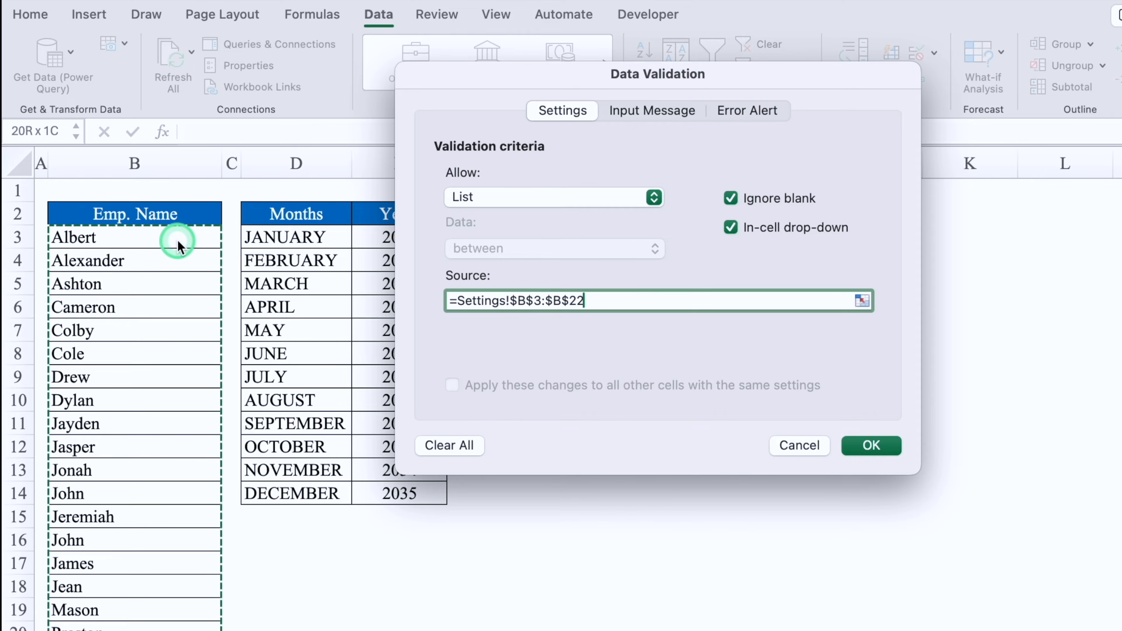
pyautogui.press('super+shift+Down')
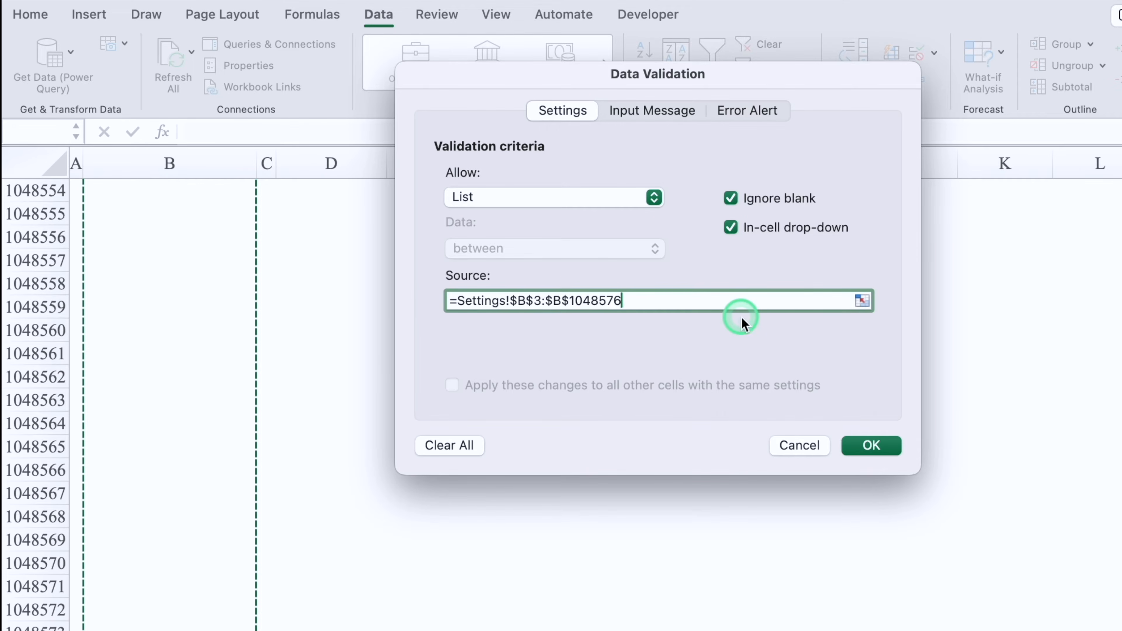
pyautogui.click(879, 444)
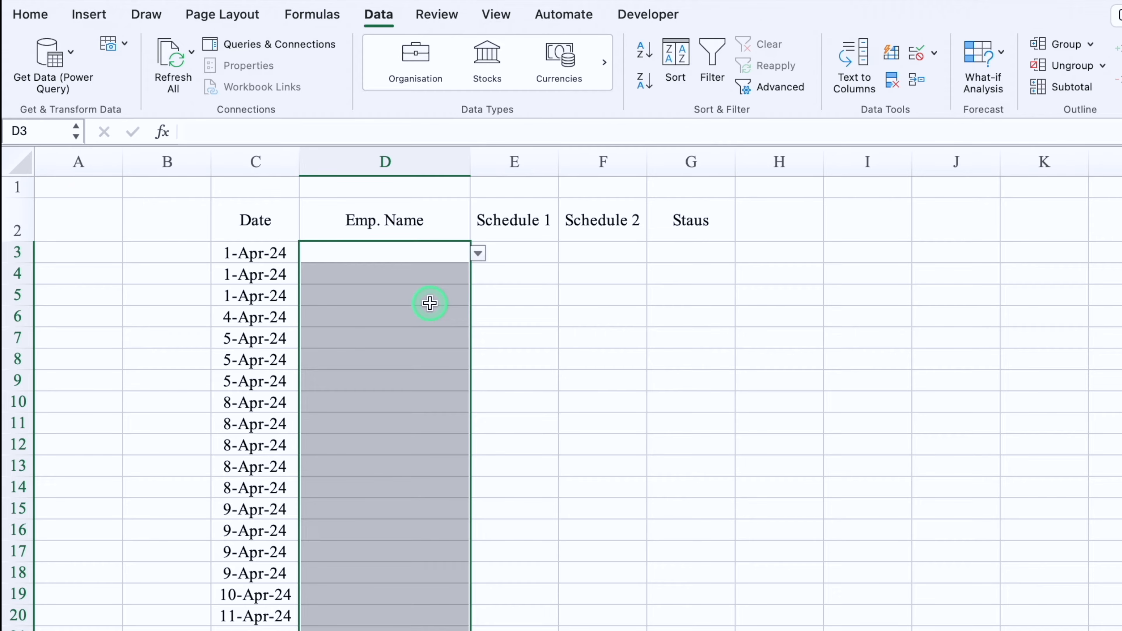
# Step: Choose the first, second and third employees of the drop-down list for the 1-Apr-24 rows D3:D5
pyautogui.click(445, 253)
pyautogui.click(478, 253)
pyautogui.click(363, 275)
pyautogui.click(398, 275)
pyautogui.click(478, 275)
pyautogui.click(363, 313)
pyautogui.click(420, 296)
pyautogui.click(478, 296)
# Step: Assign the first listed employee to D6, and the third, fifth and ninth to the 5-Apr-24 rows D7:D9
pyautogui.click(478, 339)
pyautogui.click(355, 397)
pyautogui.click(388, 361)
pyautogui.click(478, 361)
pyautogui.click(355, 455)
pyautogui.click(414, 382)
pyautogui.click(478, 381)
pyautogui.click(355, 550)
# Step: Fill the 8-Apr-24 rows D10:D14 with the first, second, third, fourth and seventh employees of the list
pyautogui.click(478, 445)
pyautogui.click(344, 505)
pyautogui.click(389, 467)
pyautogui.click(478, 468)
pyautogui.click(368, 543)
pyautogui.click(397, 488)
pyautogui.click(479, 488)
pyautogui.click(366, 620)
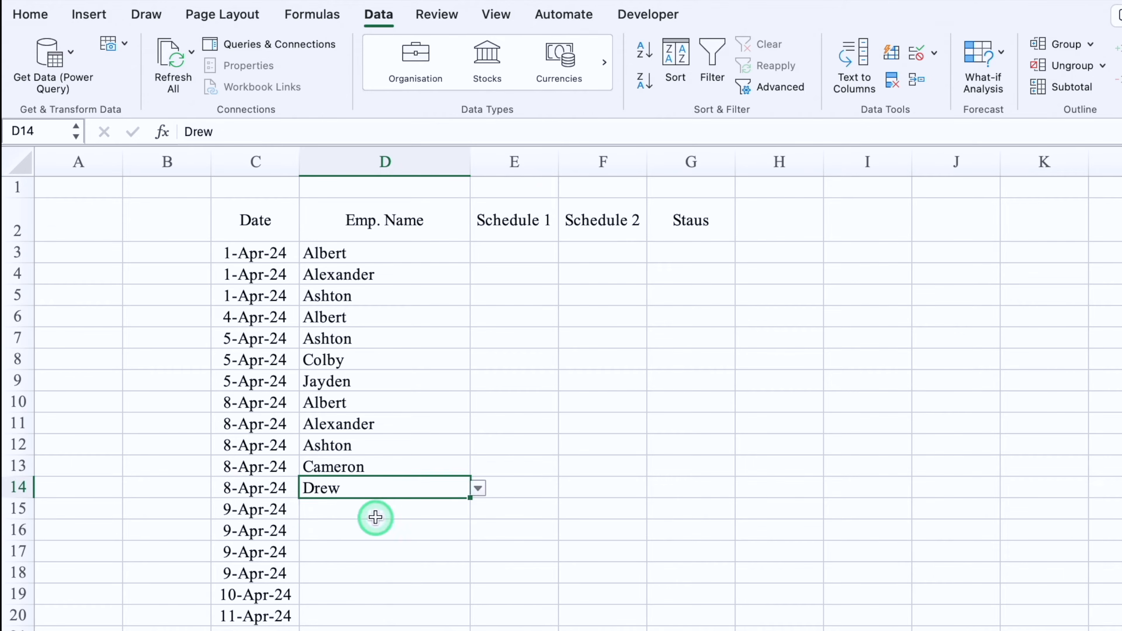
# Step: Assign the first, second, fourth and seventh listed employees to the 9-Apr-24 rows D15:D18, and the first to D19
pyautogui.click(413, 574)
pyautogui.click(477, 573)
pyautogui.click(376, 628)
pyautogui.click(379, 596)
pyautogui.click(477, 595)
pyautogui.click(503, 570)
# Step: Assign the first listed employee to D20 and D22, and the second to D21 and D23
pyautogui.click(433, 616)
pyautogui.click(478, 616)
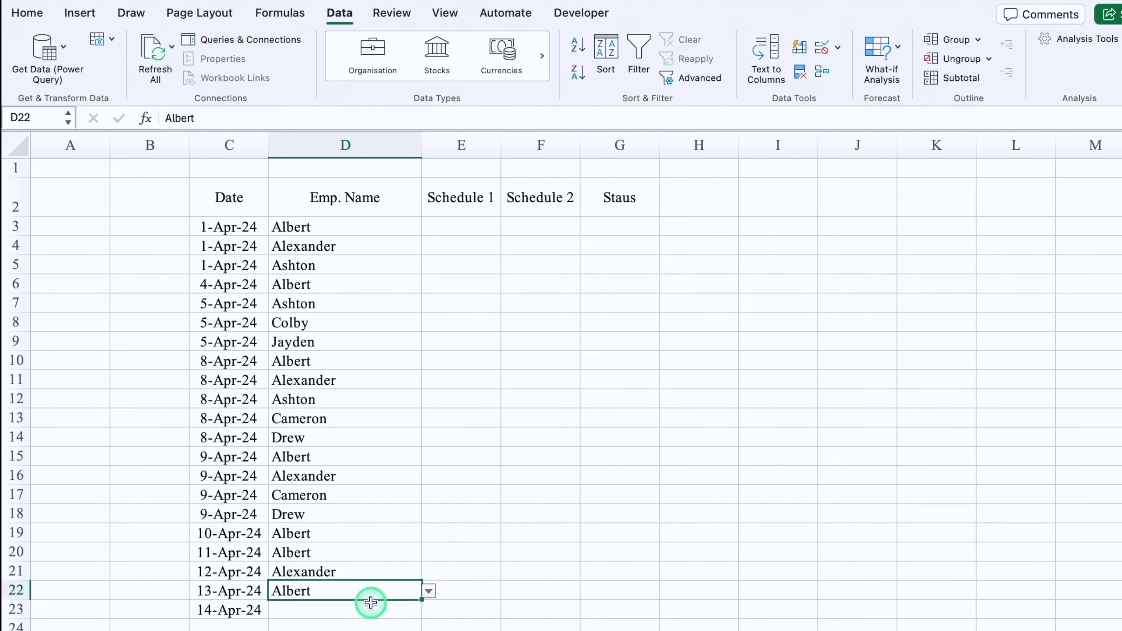
pyautogui.click(370, 609)
pyautogui.click(428, 610)
pyautogui.click(464, 521)
pyautogui.click(619, 323)
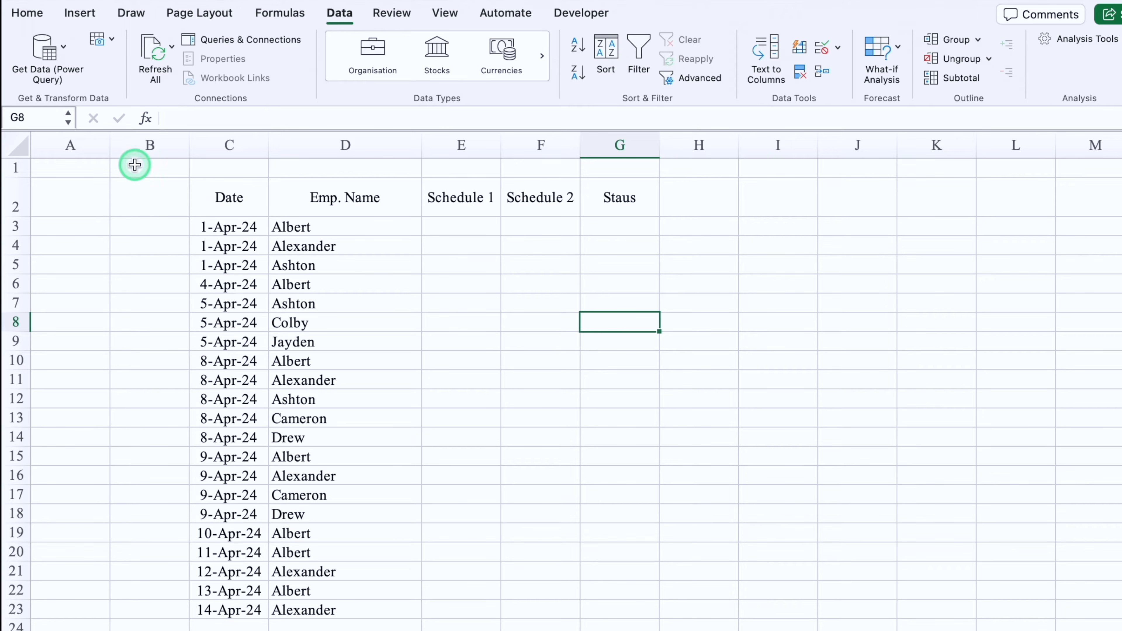
# Step: Narrow columns A and D on the schedule sheet, and widen the Schedule 1 and Schedule 2 columns equally
pyautogui.moveTo(111, 146); pyautogui.dragTo(46, 158)
pyautogui.moveTo(356, 144); pyautogui.dragTo(315, 145)
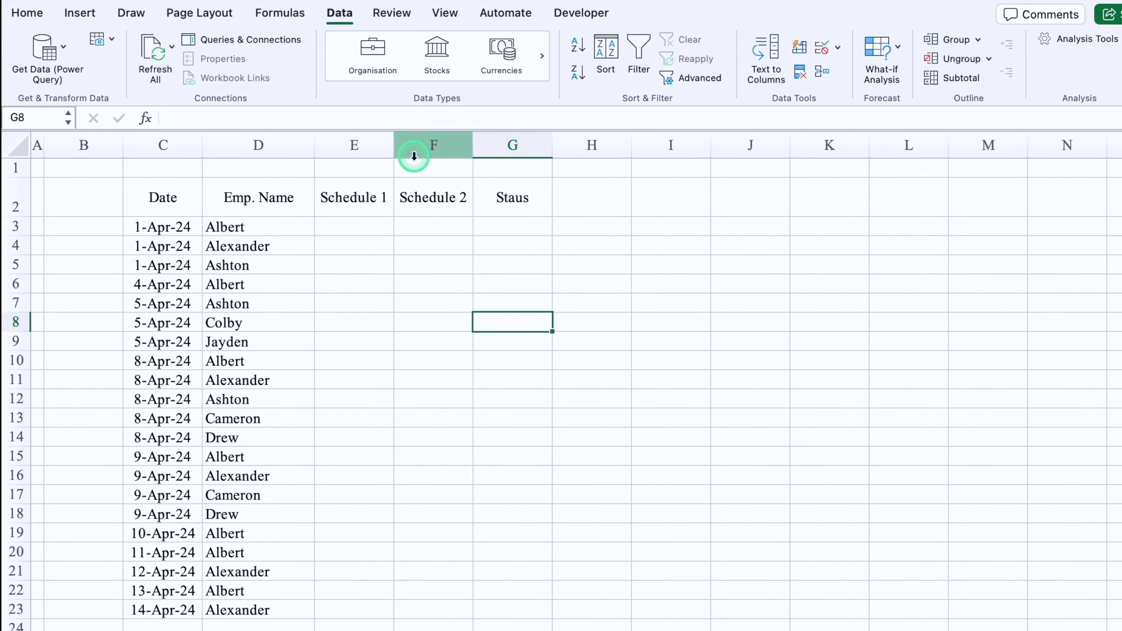
pyautogui.click(375, 139)
pyautogui.moveTo(401, 143); pyautogui.dragTo(585, 150)
pyautogui.click(752, 200)
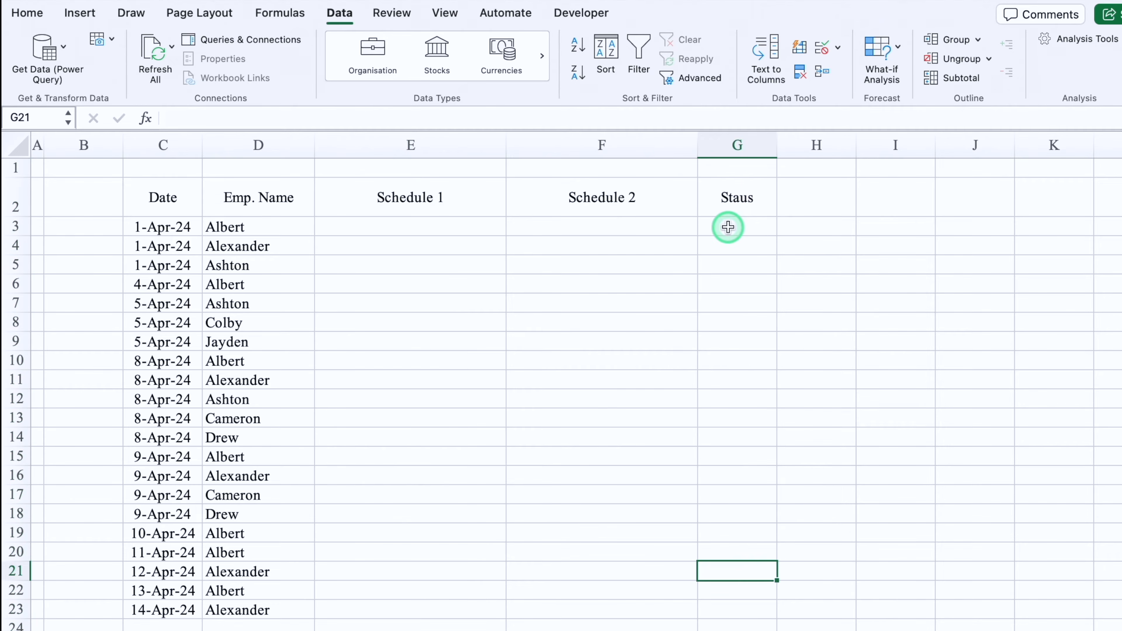
# Step: Select the status cells G3:G23 on the schedule, and narrow spacer column F beside the Years list on the Settings sheet
pyautogui.click(728, 227)
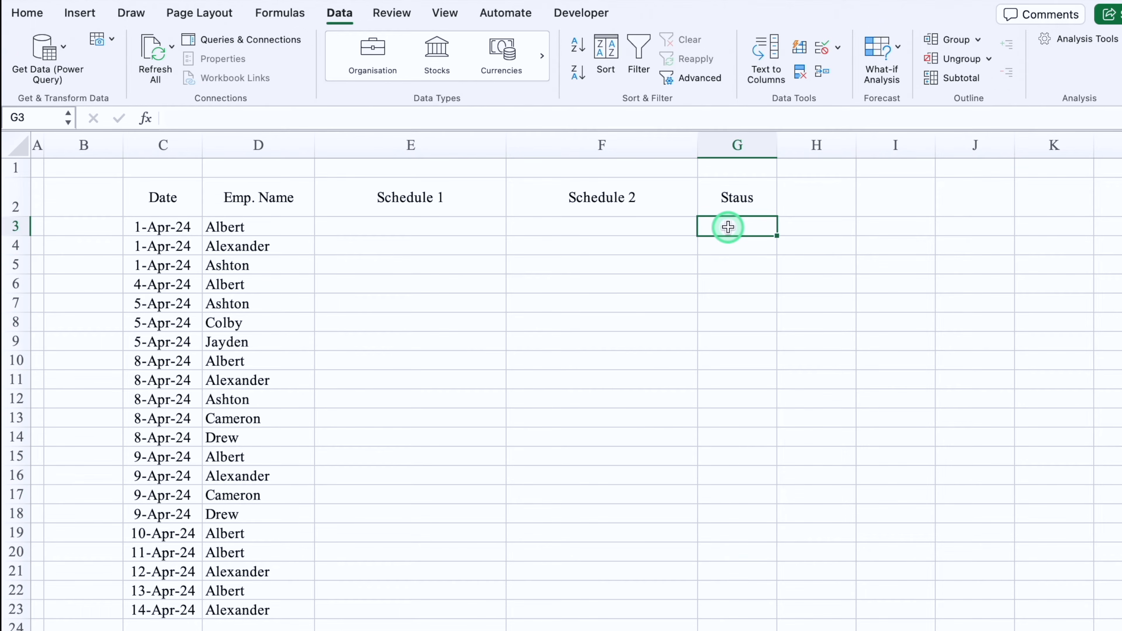
pyautogui.moveTo(728, 227); pyautogui.dragTo(738, 603)
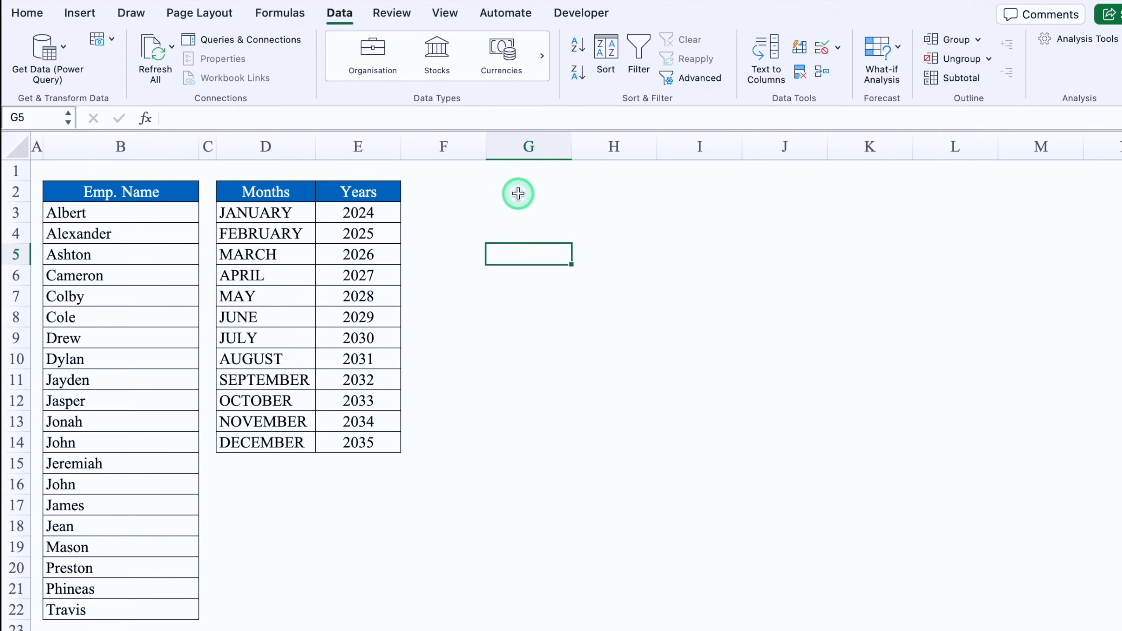
pyautogui.click(517, 193)
pyautogui.moveTo(485, 146); pyautogui.dragTo(415, 145)
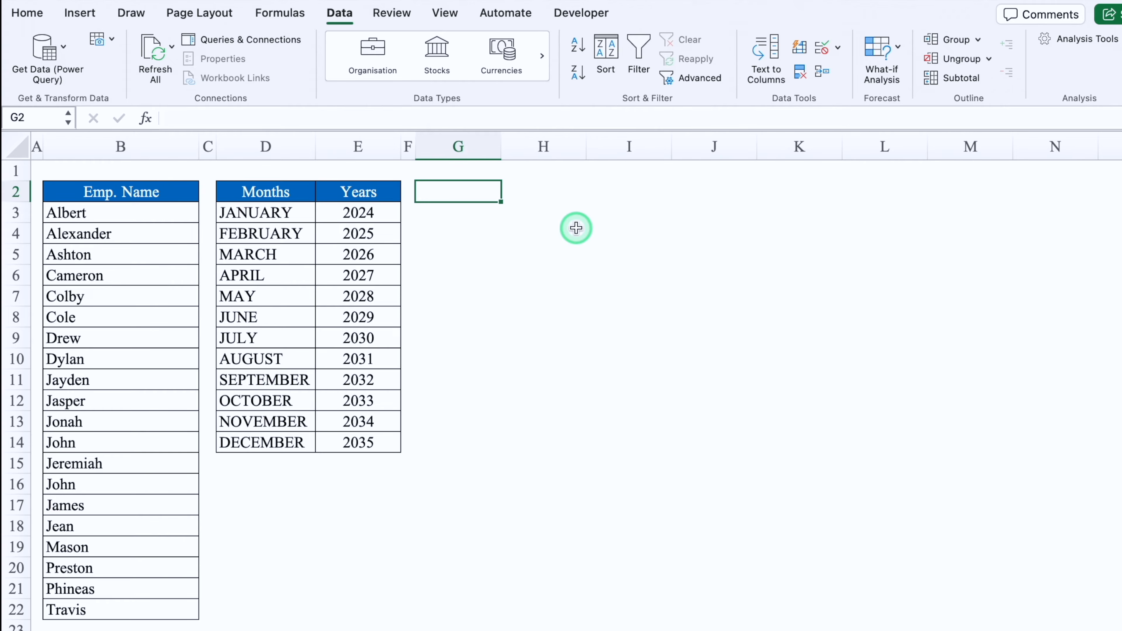
# Step: Enter the header Status in G2 of the Settings sheet and copy the Years header's formatting onto it
pyautogui.write('Status')
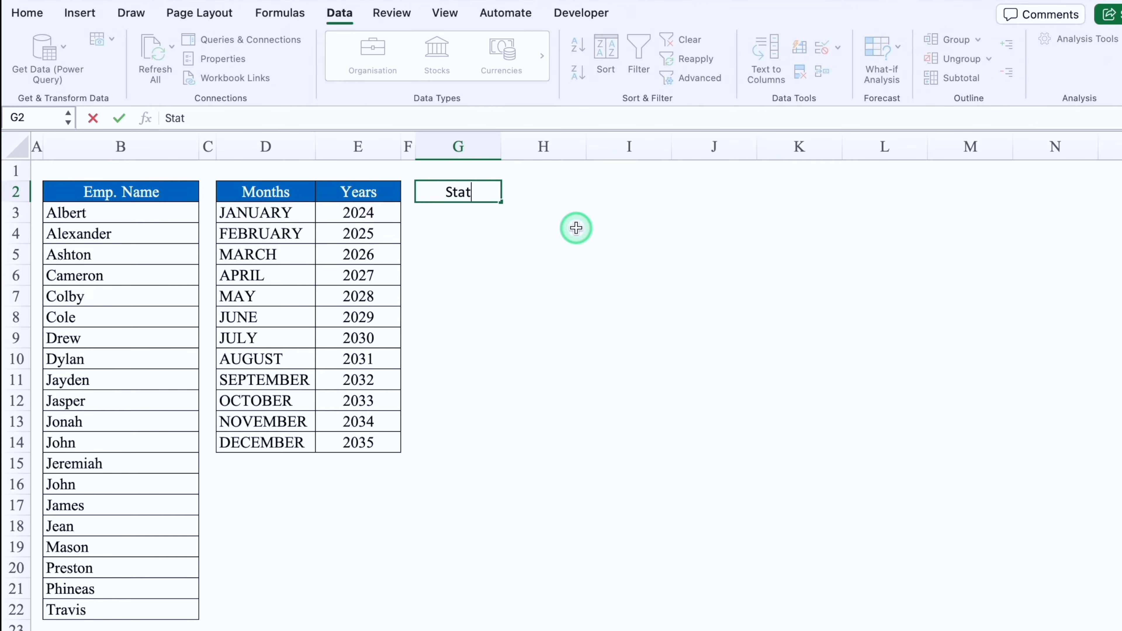
pyautogui.click(380, 189)
pyautogui.click(48, 19)
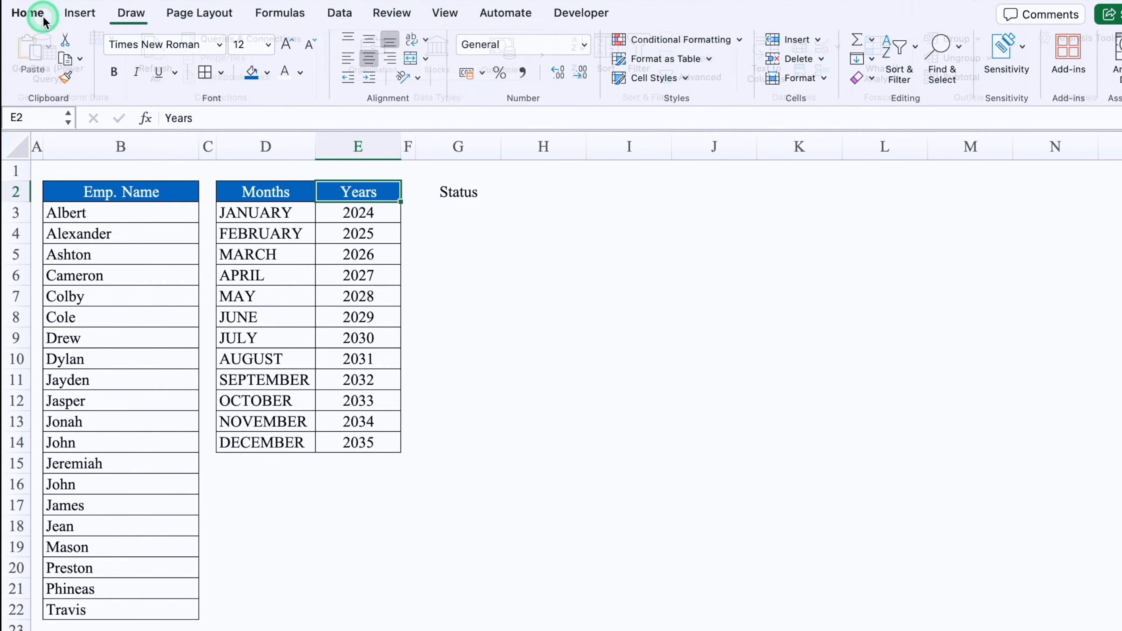
pyautogui.click(64, 80)
pyautogui.click(450, 193)
pyautogui.click(449, 193)
pyautogui.press('Return')
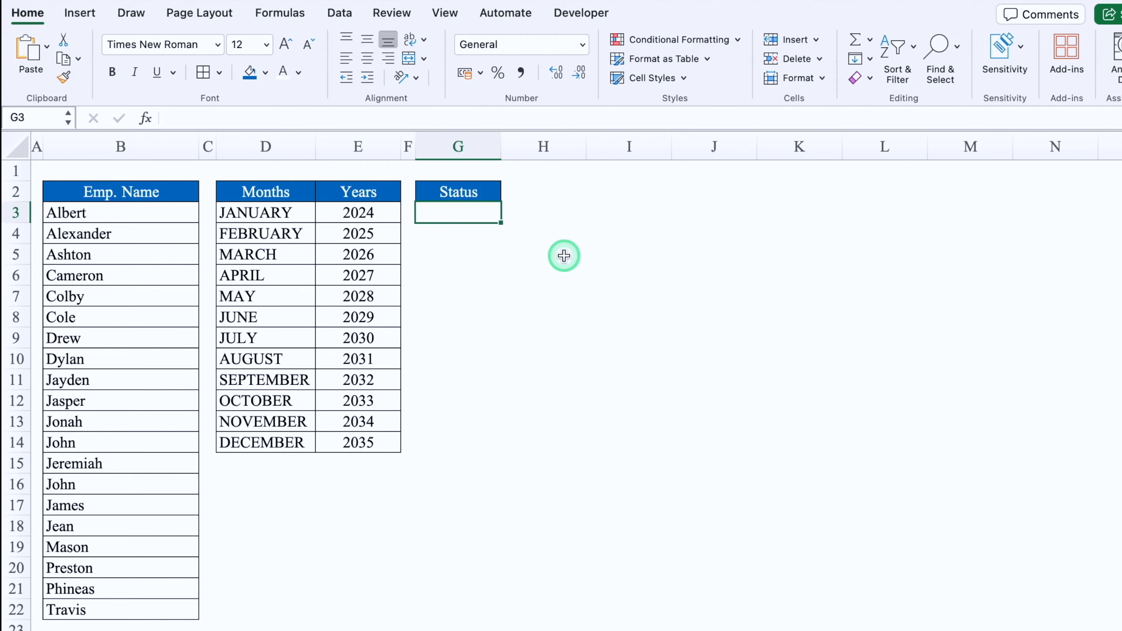
# Step: List Done, Pending, Not Started and On Going in G3:G6 under Status, and add borders to G2:G6
pyautogui.write('Done')
pyautogui.press('Return')
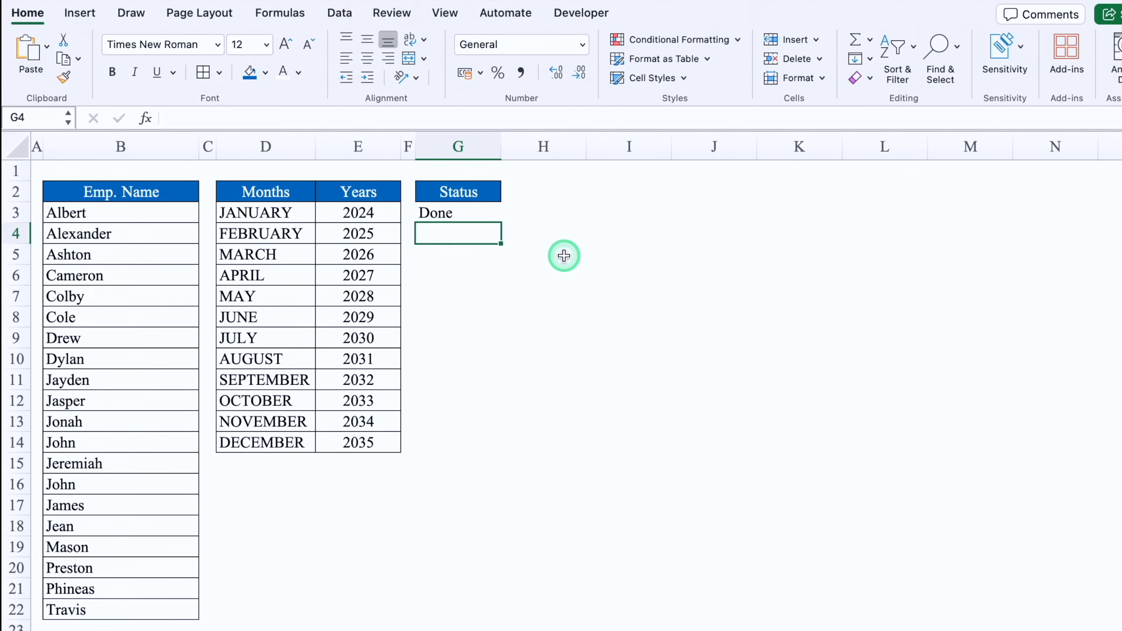
pyautogui.press('Return')
pyautogui.write('Not Started')
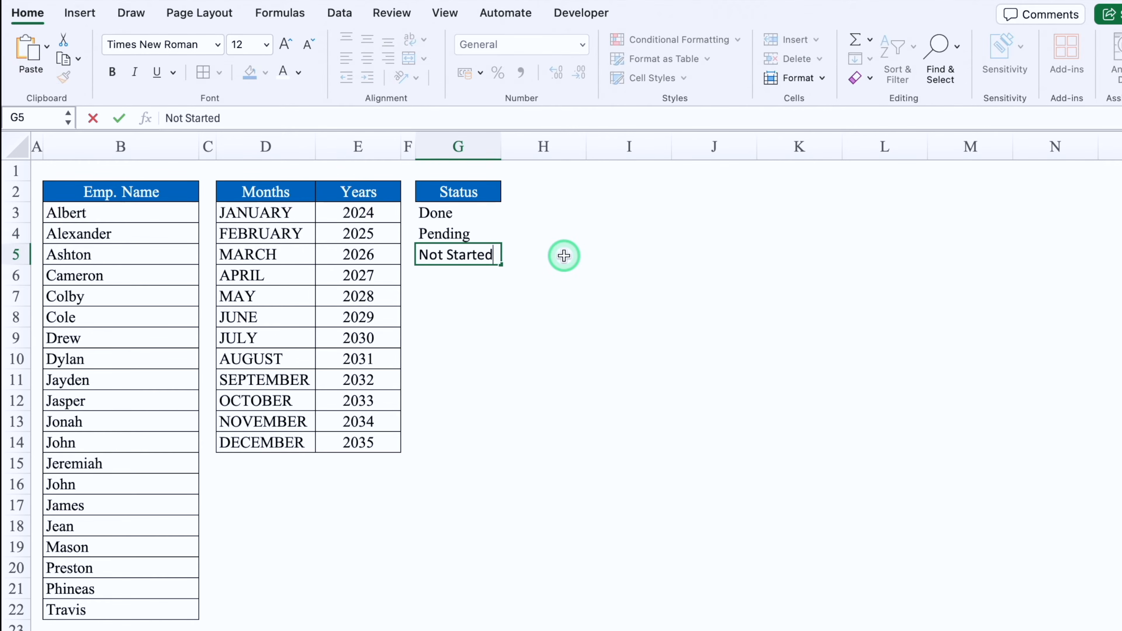
pyautogui.press('Return')
pyautogui.write('On Going')
pyautogui.moveTo(479, 191); pyautogui.dragTo(477, 276)
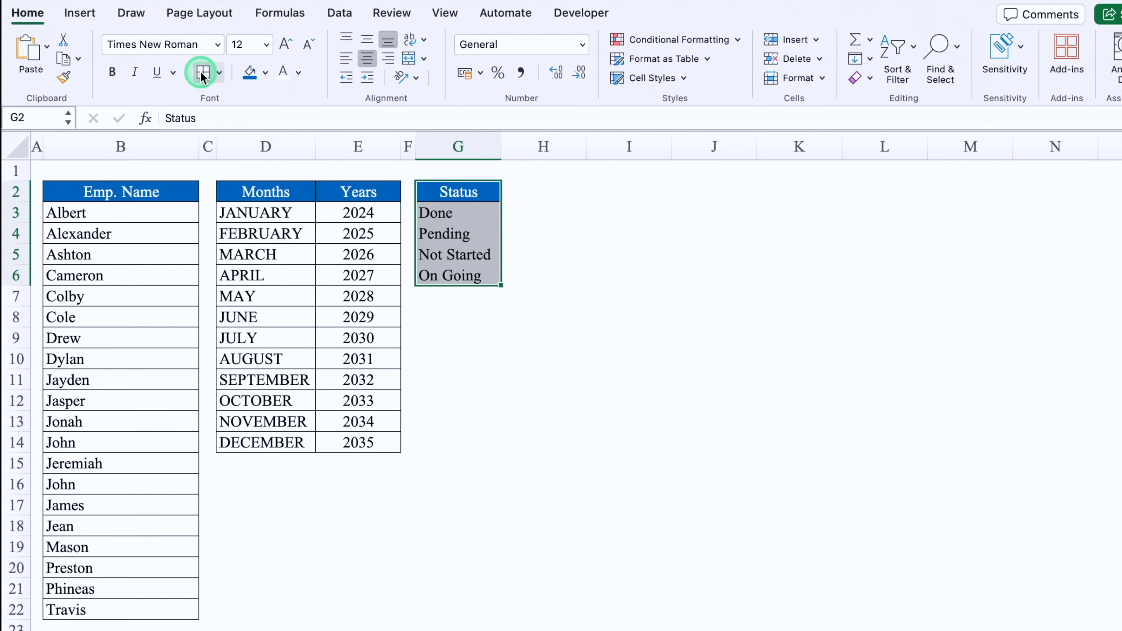
pyautogui.click(508, 338)
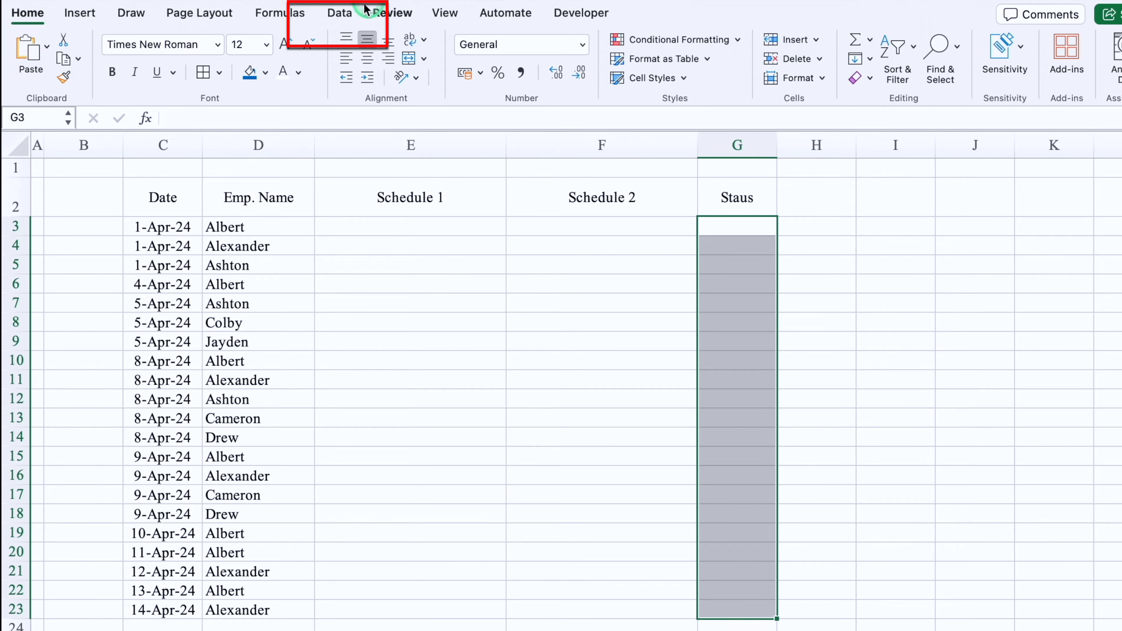
# Step: Add a list drop-down to the schedule's status cells G3:G23 with the source =Settings!$G$3:$G$14, and check its options
pyautogui.click(361, 11)
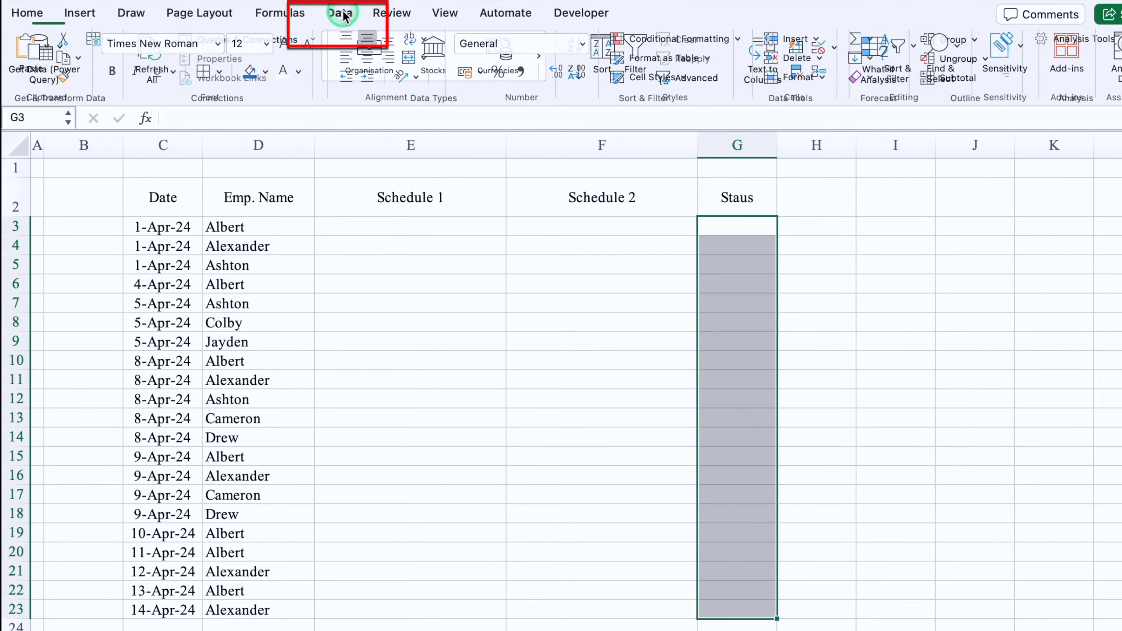
pyautogui.click(837, 46)
pyautogui.click(889, 73)
pyautogui.click(586, 177)
pyautogui.click(461, 236)
pyautogui.click(468, 266)
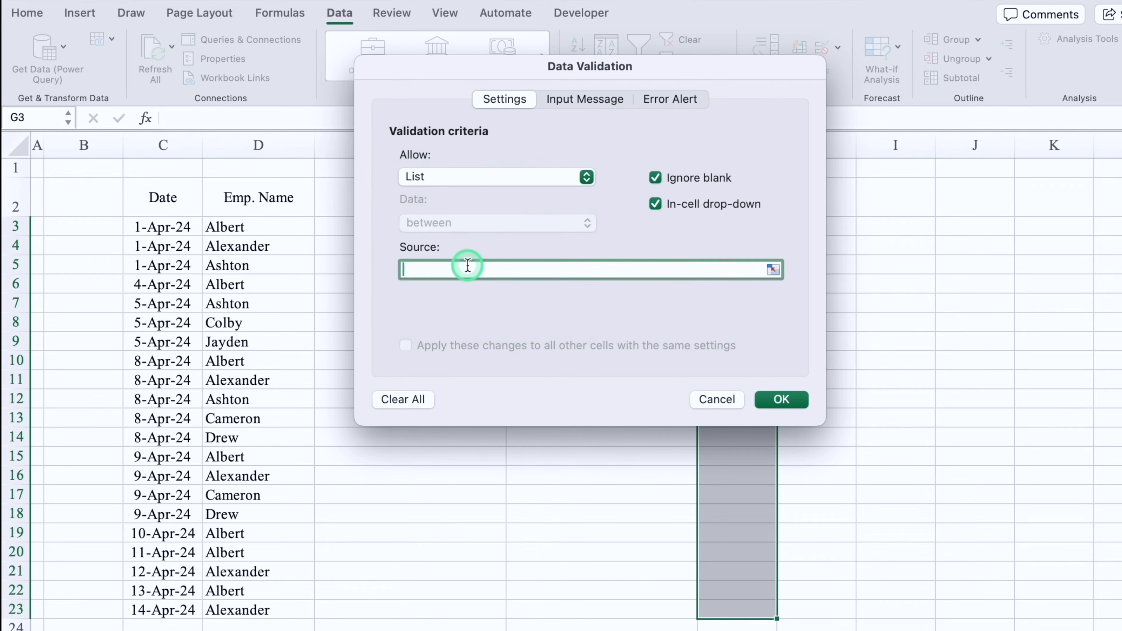
pyautogui.click(152, 630)
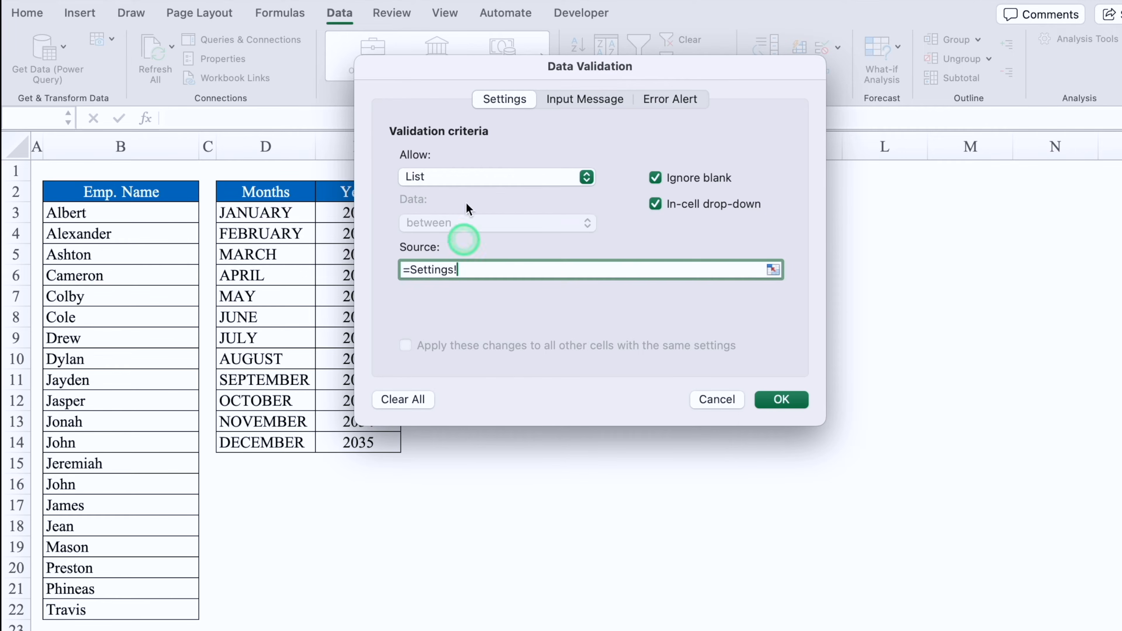
pyautogui.moveTo(477, 62); pyautogui.dragTo(689, 79)
pyautogui.click(480, 213)
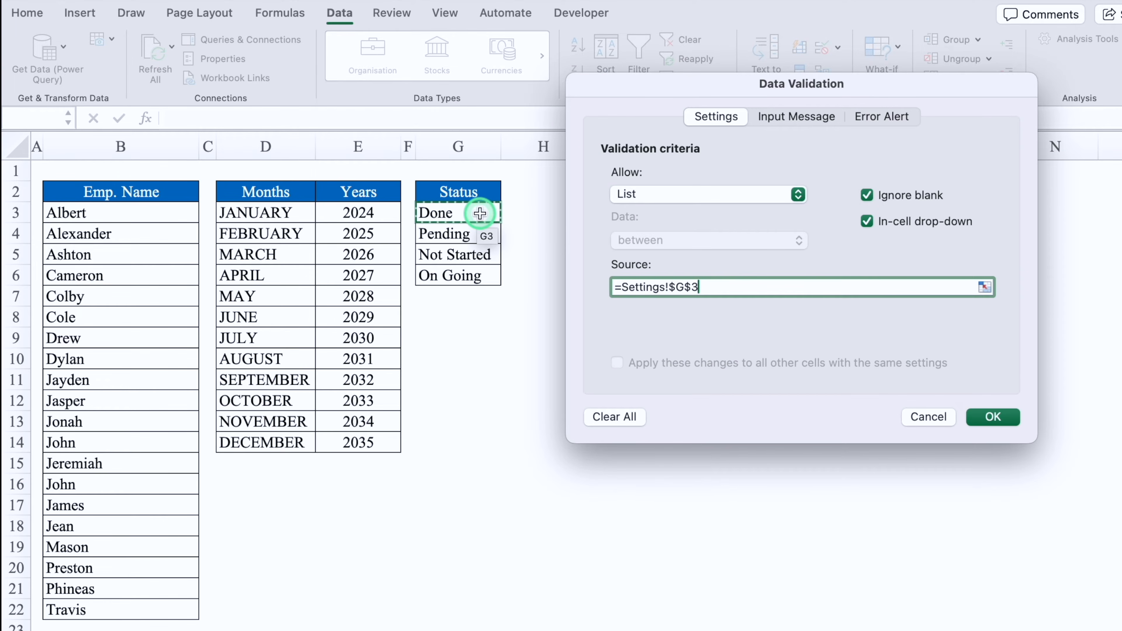
pyautogui.moveTo(480, 213); pyautogui.dragTo(492, 443)
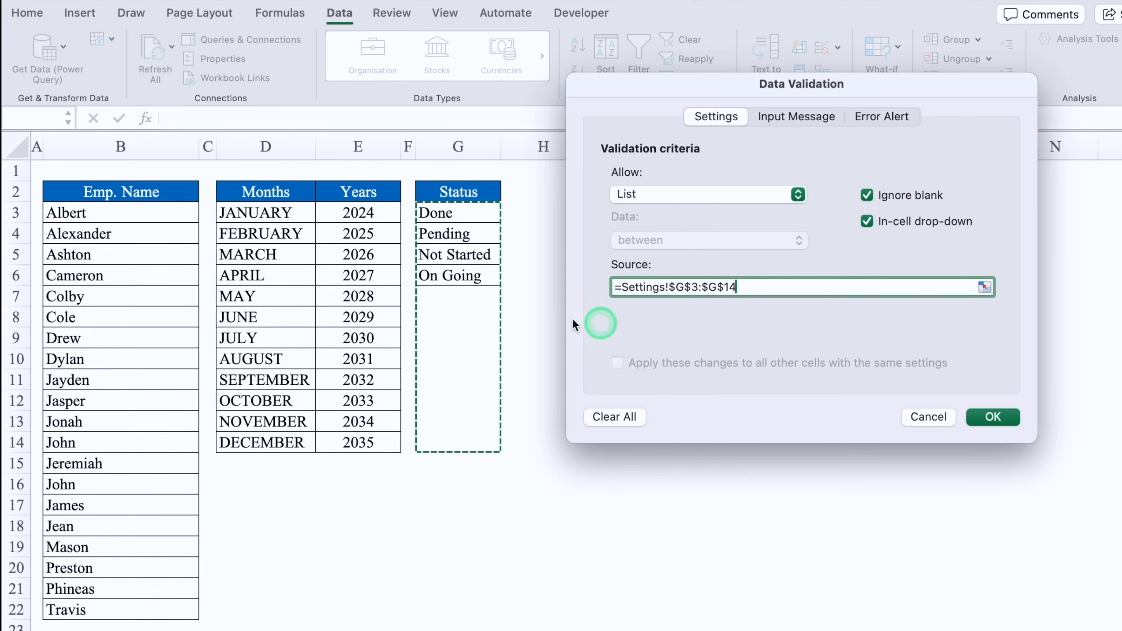
pyautogui.click(992, 418)
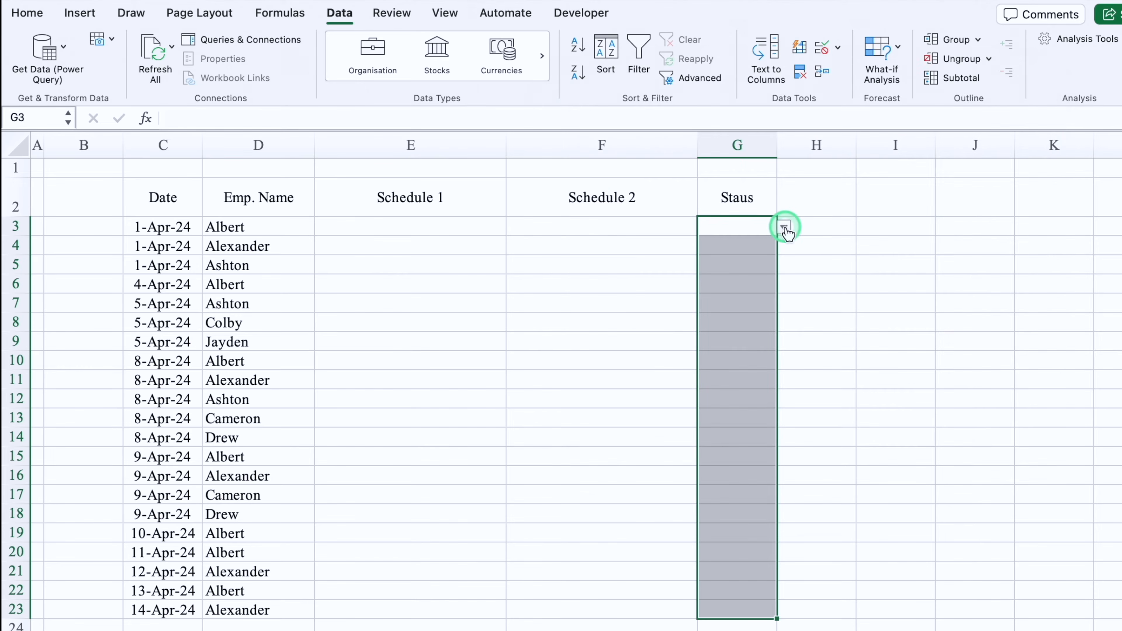
pyautogui.click(784, 228)
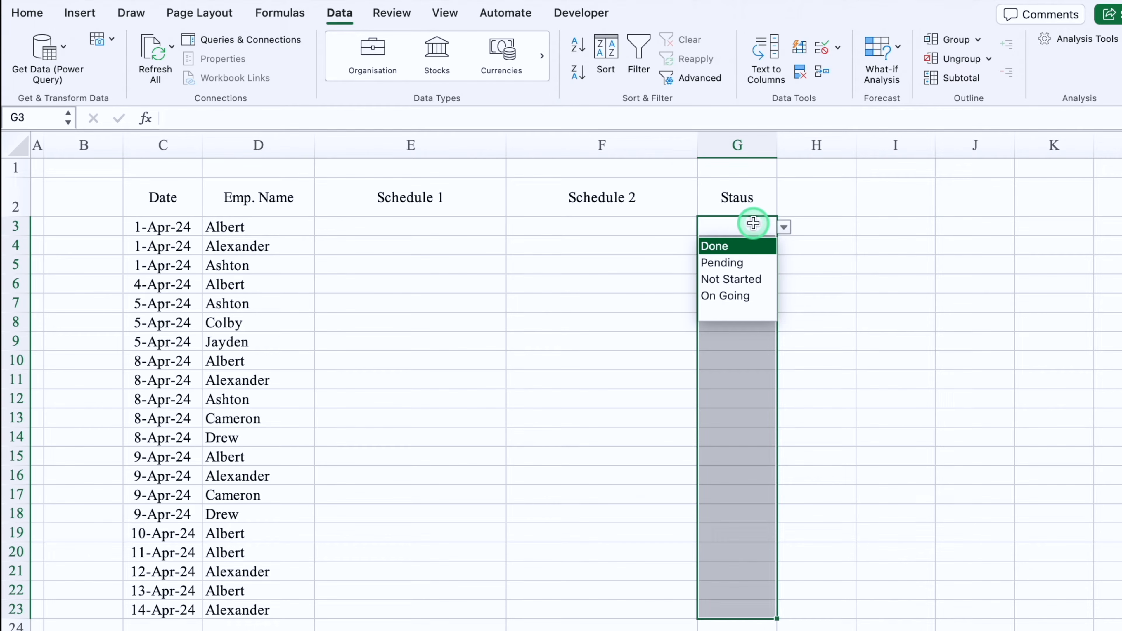
# Step: Start an equal-to highlight rule on the status cells G3:G23 for the value Done
pyautogui.click(26, 12)
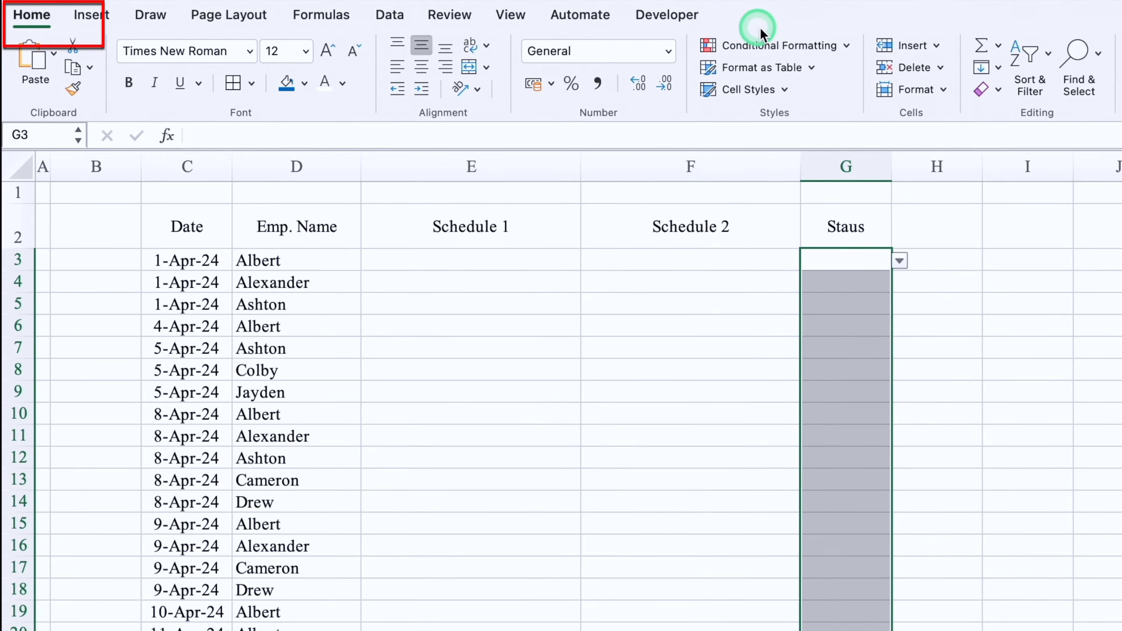
pyautogui.click(679, 42)
pyautogui.click(821, 71)
pyautogui.click(1014, 150)
pyautogui.click(808, 249)
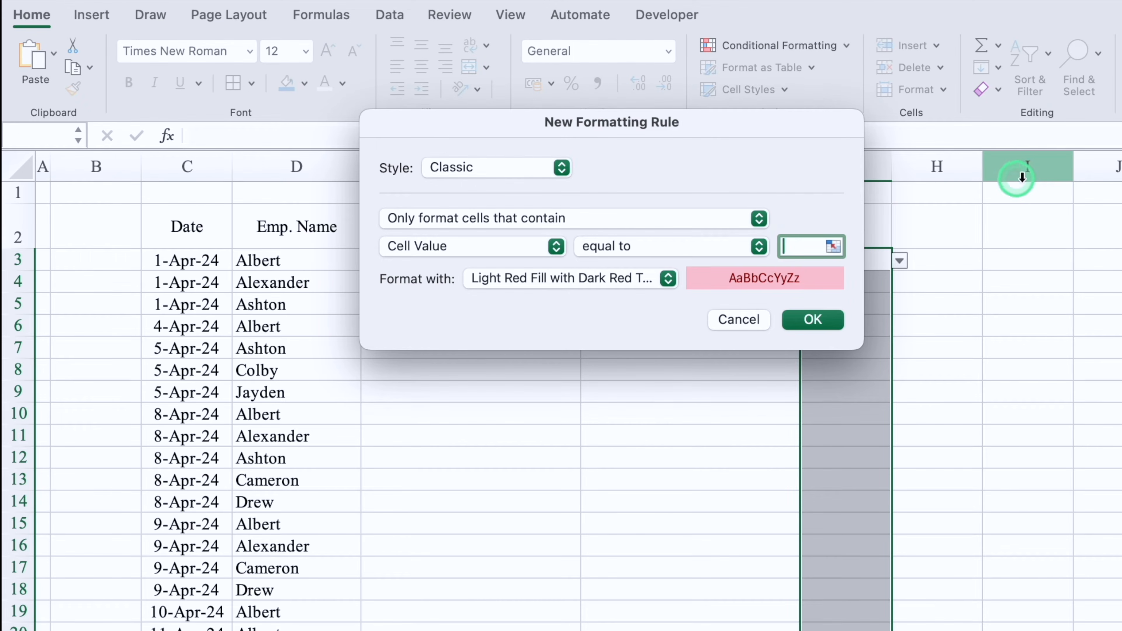
pyautogui.write('Done')
# Step: Give the Done rule a customised format with a Teal background colour
pyautogui.click(667, 278)
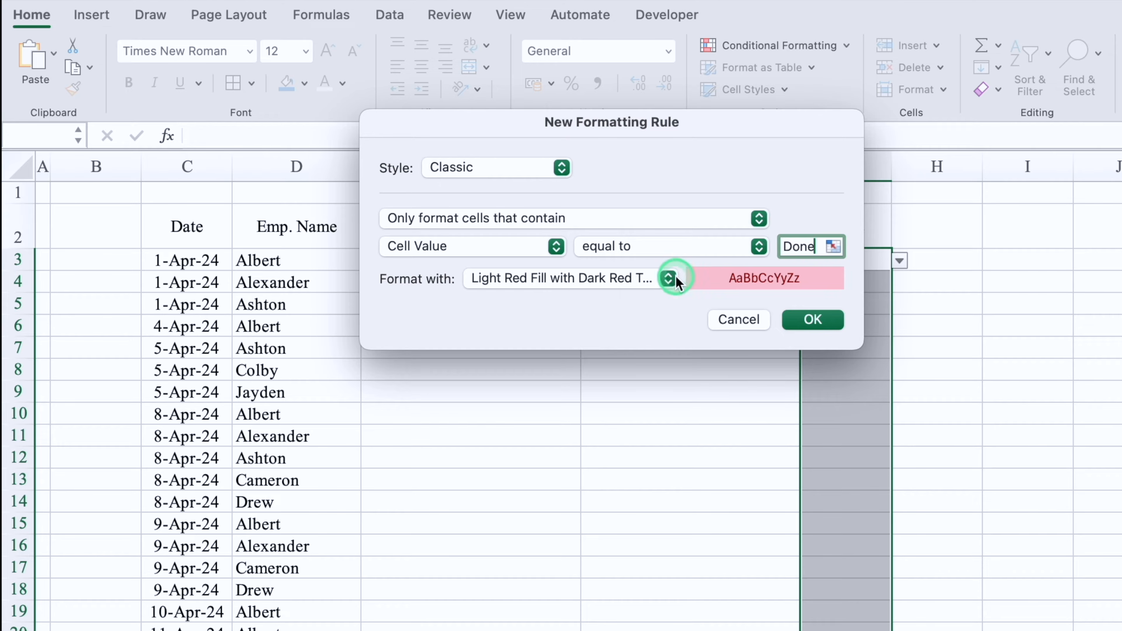
pyautogui.click(600, 409)
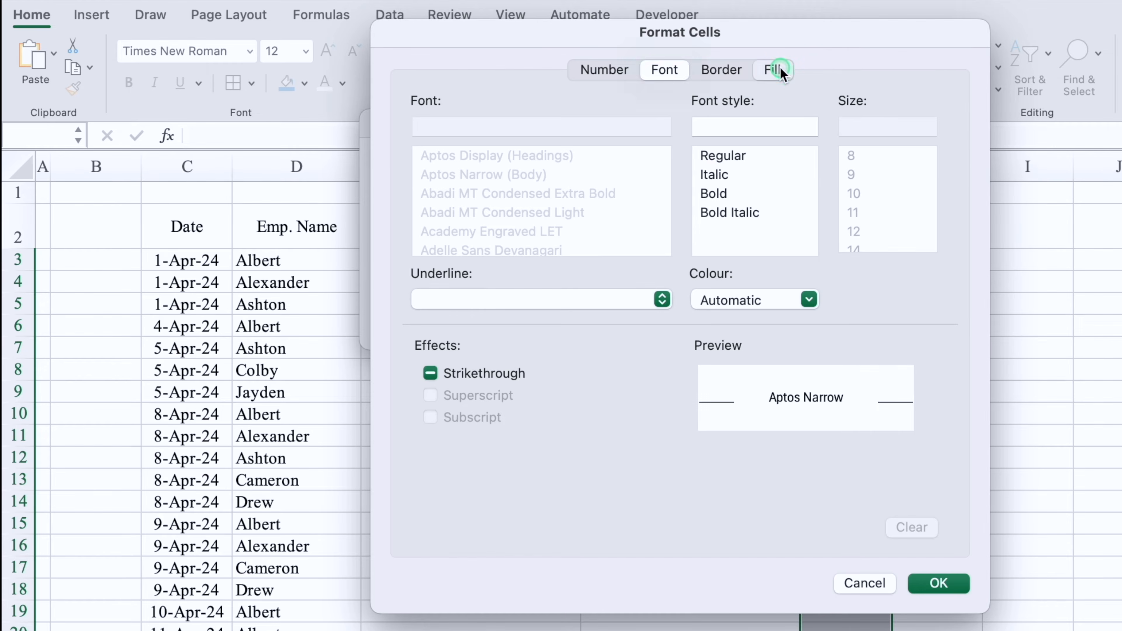
pyautogui.click(780, 70)
pyautogui.click(619, 145)
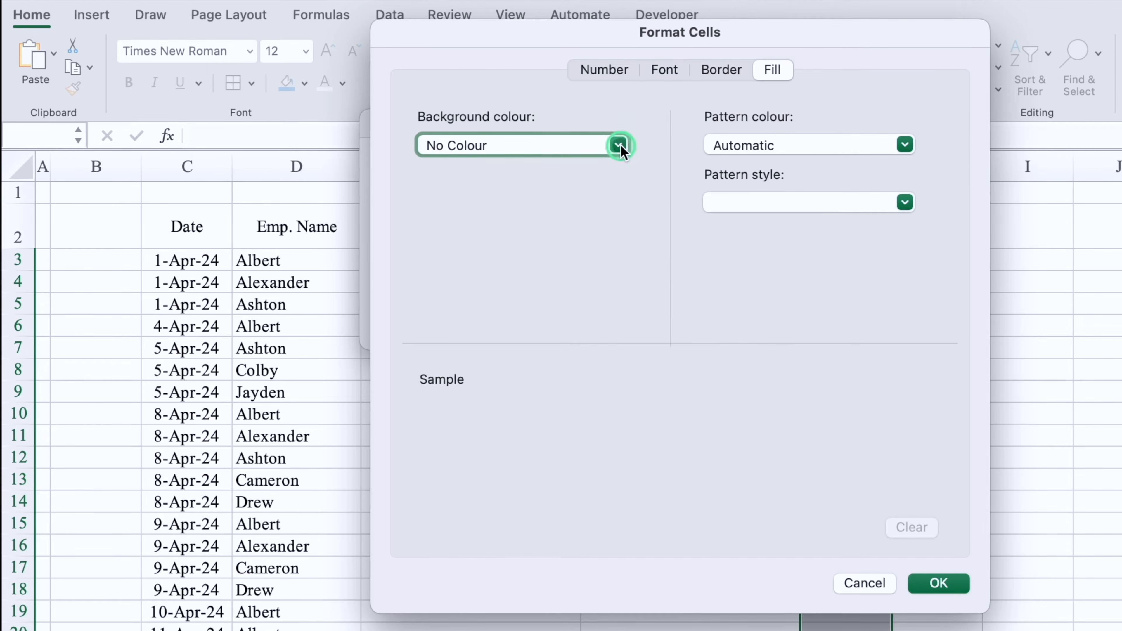
pyautogui.click(525, 410)
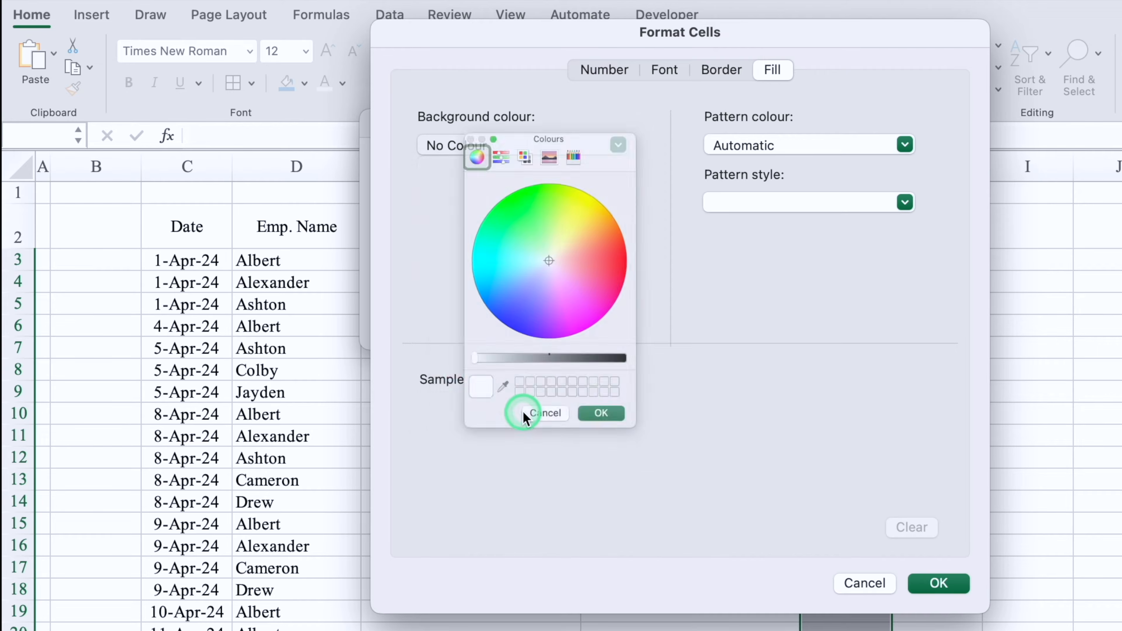
pyautogui.click(580, 118)
pyautogui.click(560, 257)
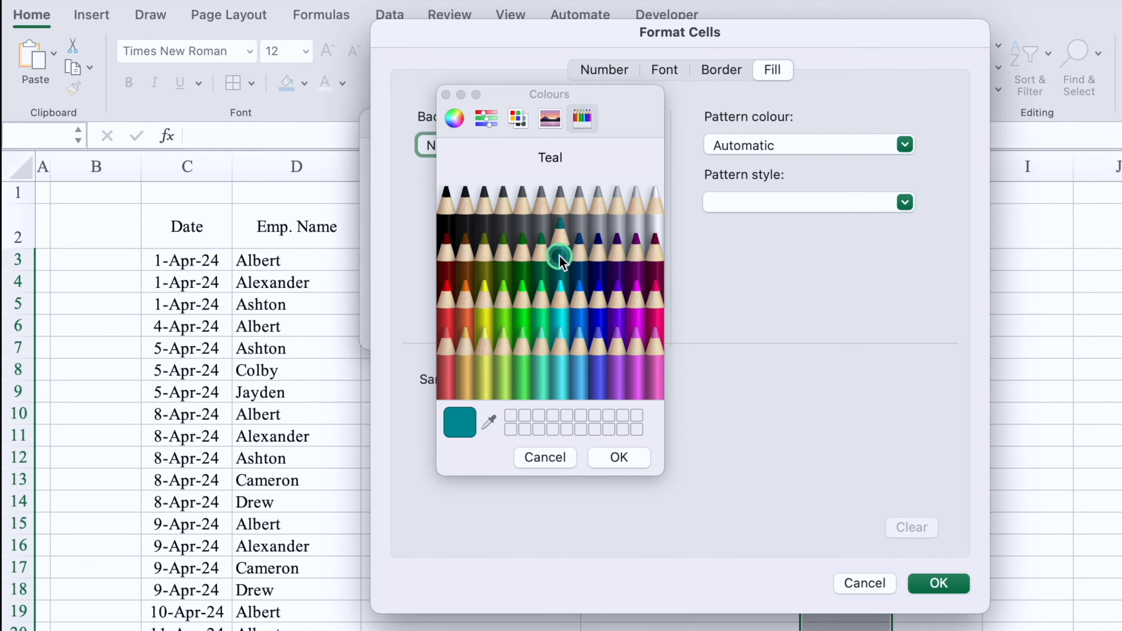
pyautogui.click(605, 454)
# Step: Set the Done rule's font colour to white and apply the rule
pyautogui.click(662, 69)
pyautogui.click(809, 301)
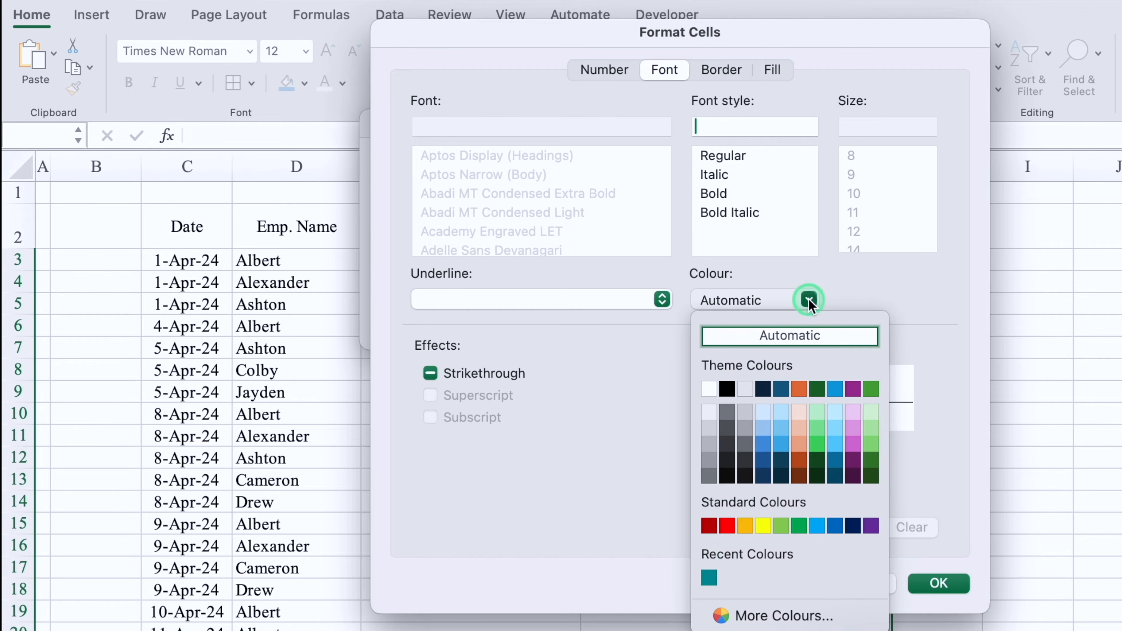
pyautogui.click(713, 386)
pyautogui.click(938, 582)
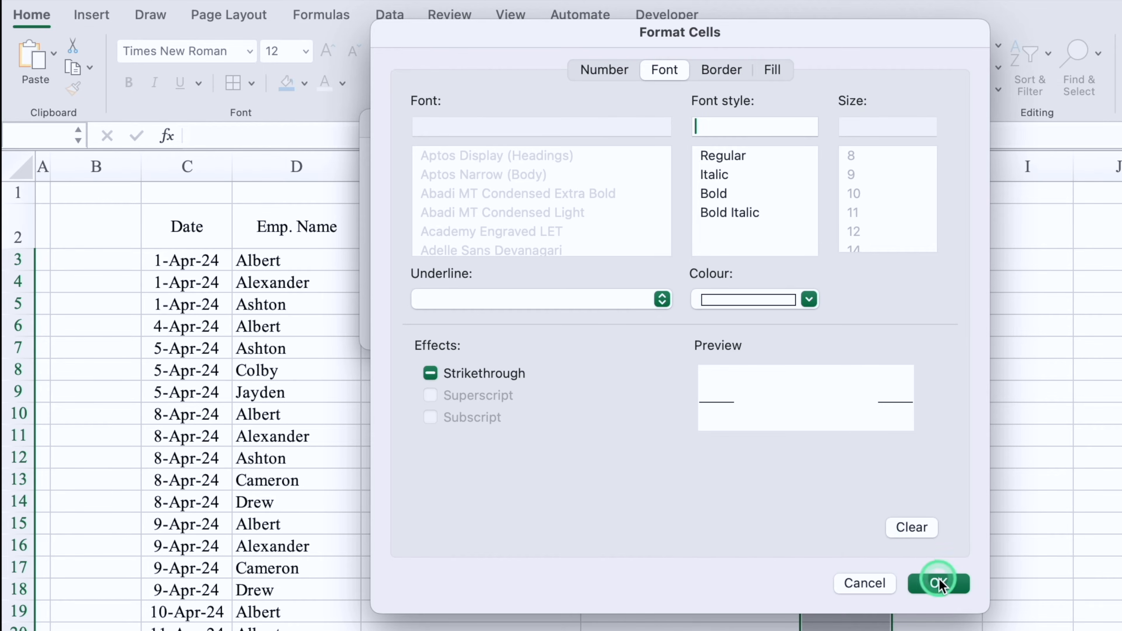
pyautogui.click(813, 319)
# Step: Start another equal-to highlight rule on the status cells G3:G23 for the value Pending
pyautogui.click(793, 46)
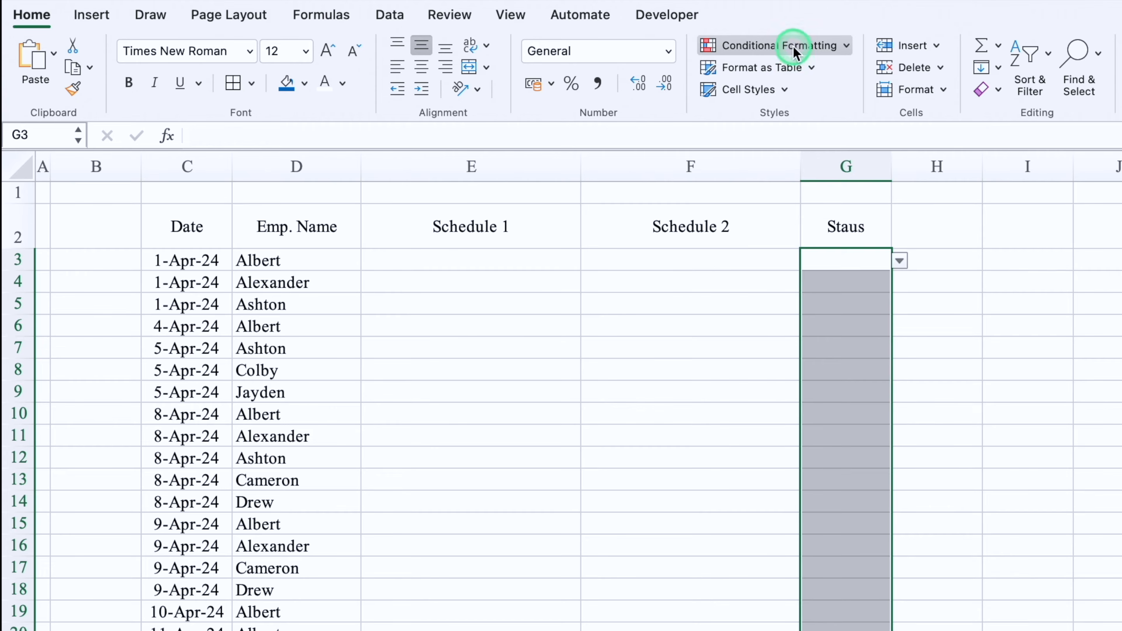
pyautogui.click(844, 71)
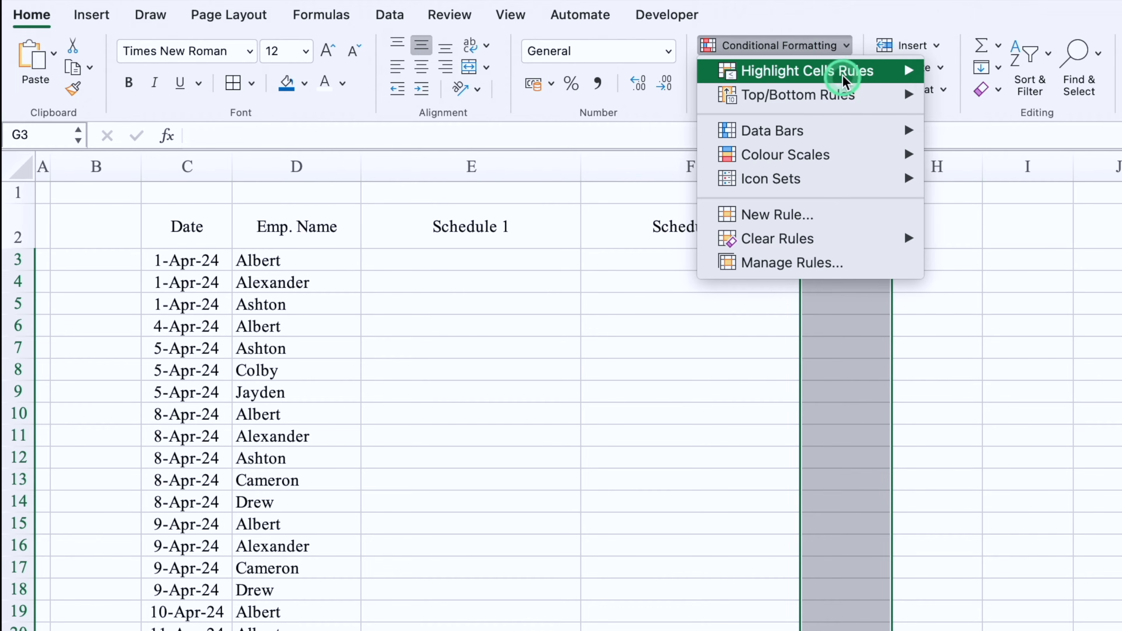
pyautogui.click(997, 147)
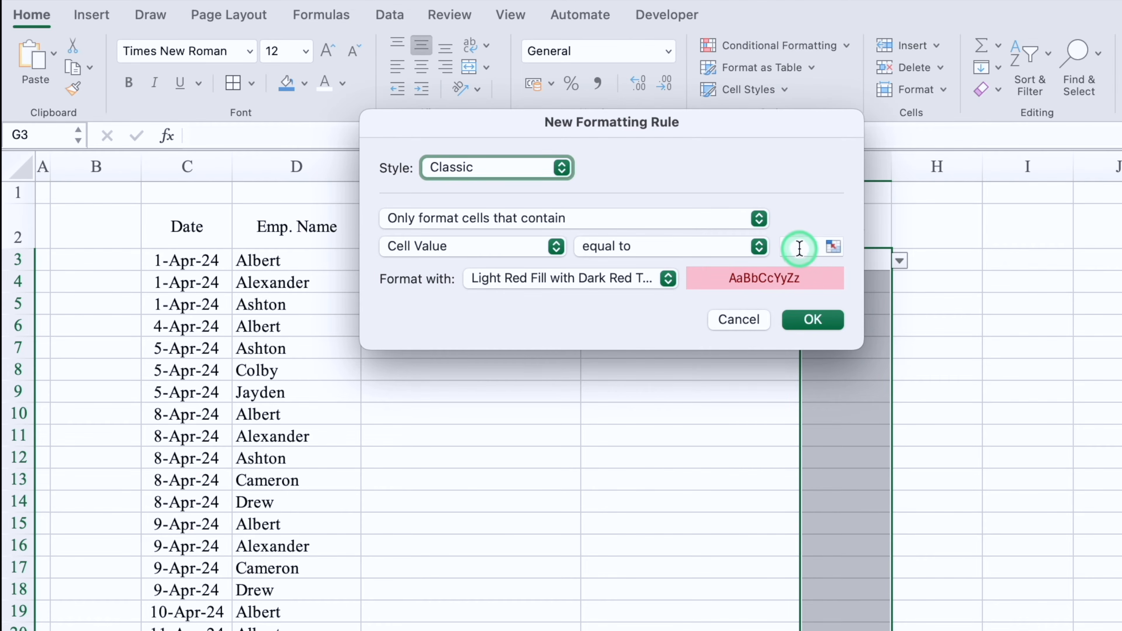
pyautogui.click(799, 249)
pyautogui.write('Pending')
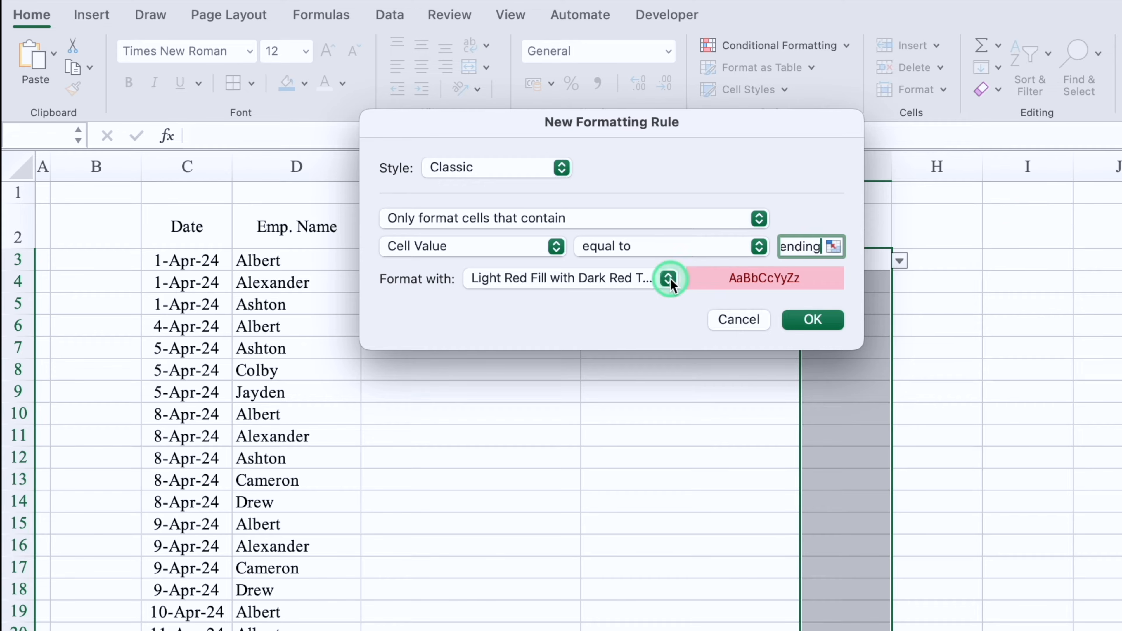
# Step: Give the Pending rule a customised format with a red background colour
pyautogui.click(668, 278)
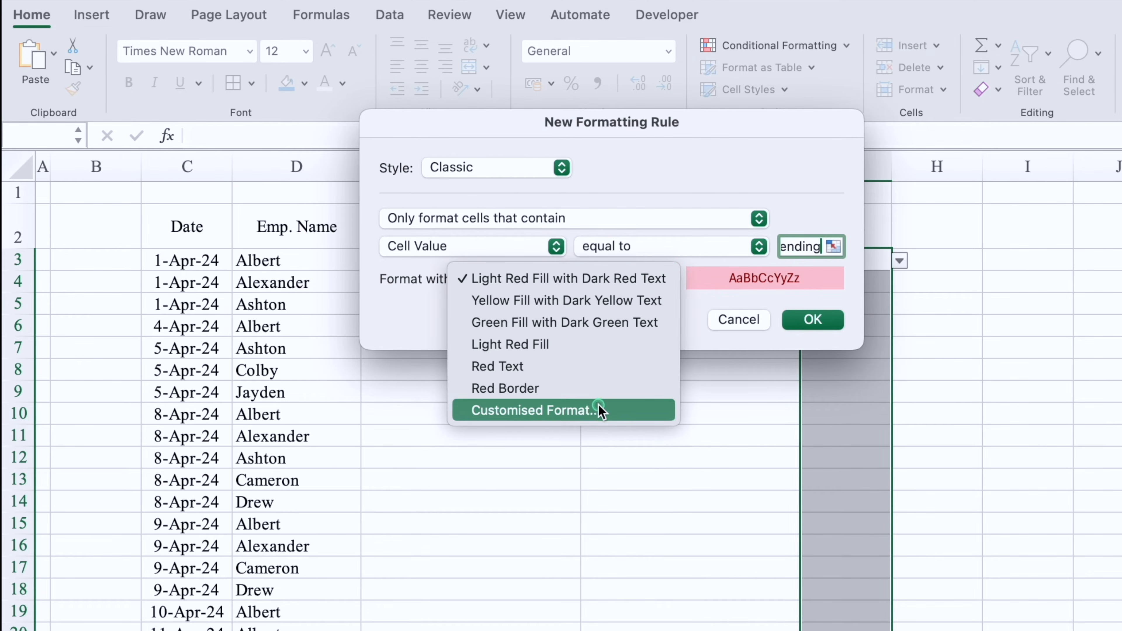
pyautogui.click(600, 475)
pyautogui.click(772, 70)
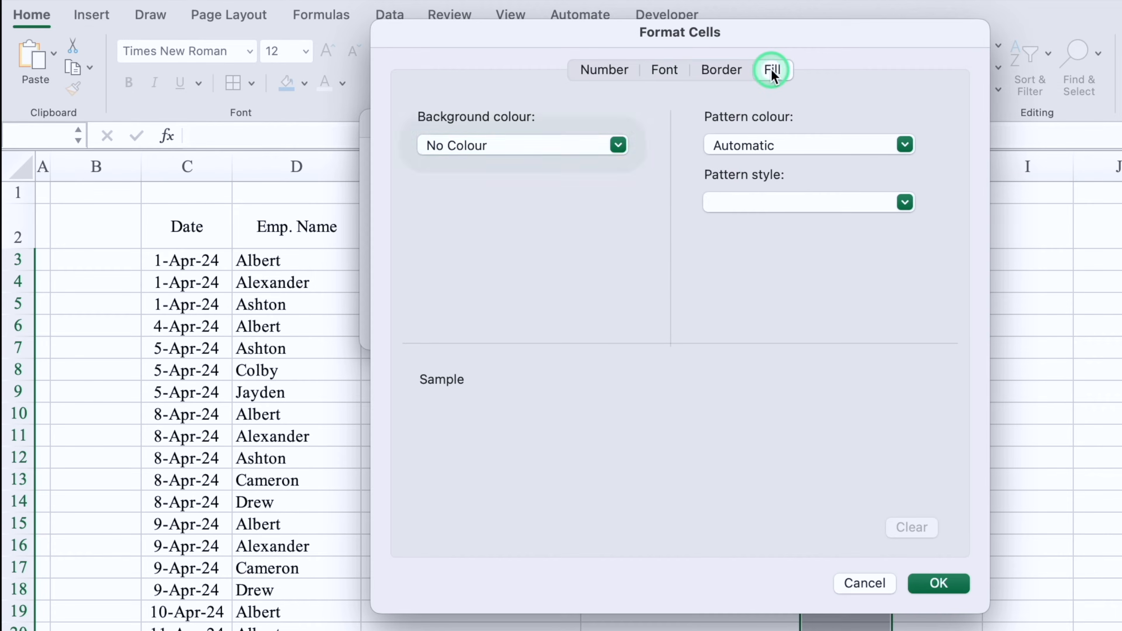
pyautogui.click(618, 145)
pyautogui.click(453, 371)
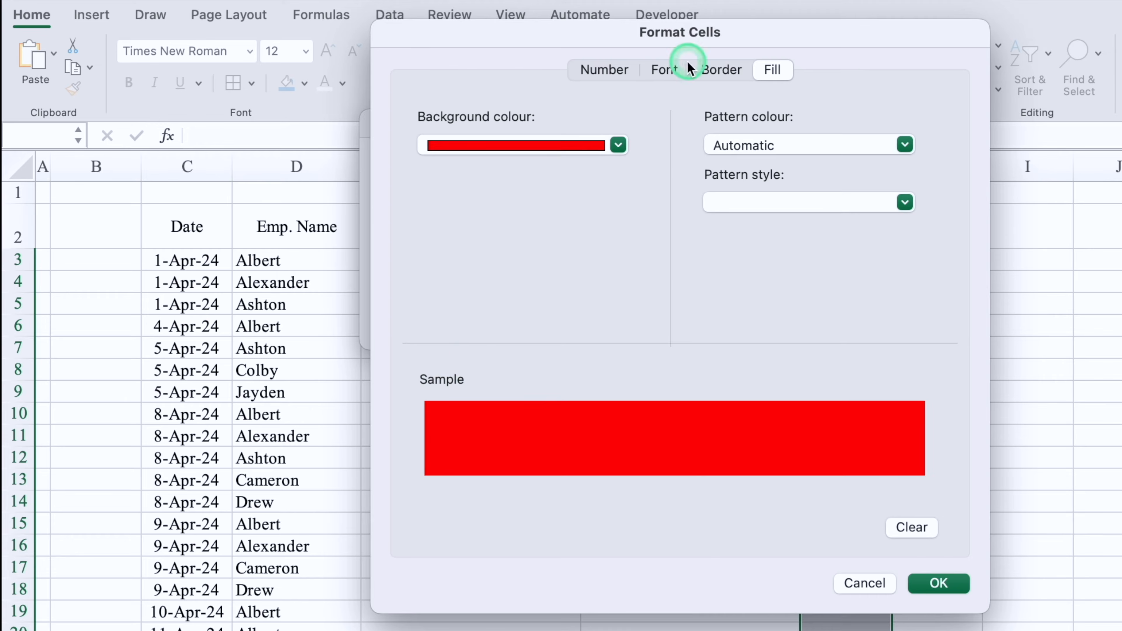
# Step: Set the Pending rule's font colour to white and apply the rule
pyautogui.click(665, 70)
pyautogui.click(808, 300)
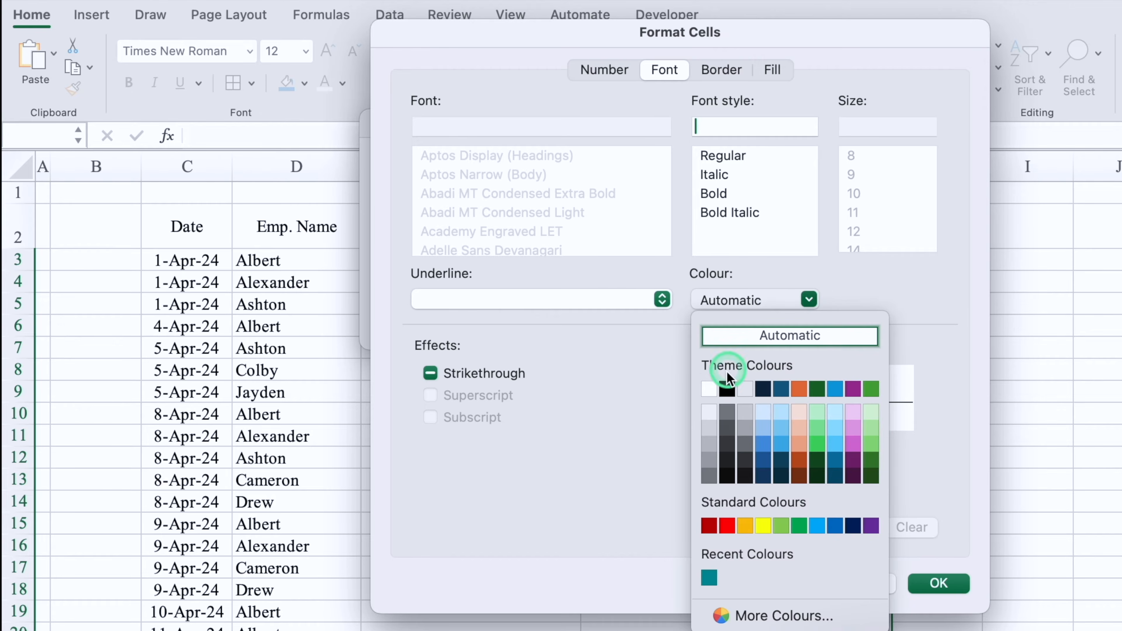
pyautogui.click(709, 388)
pyautogui.click(936, 582)
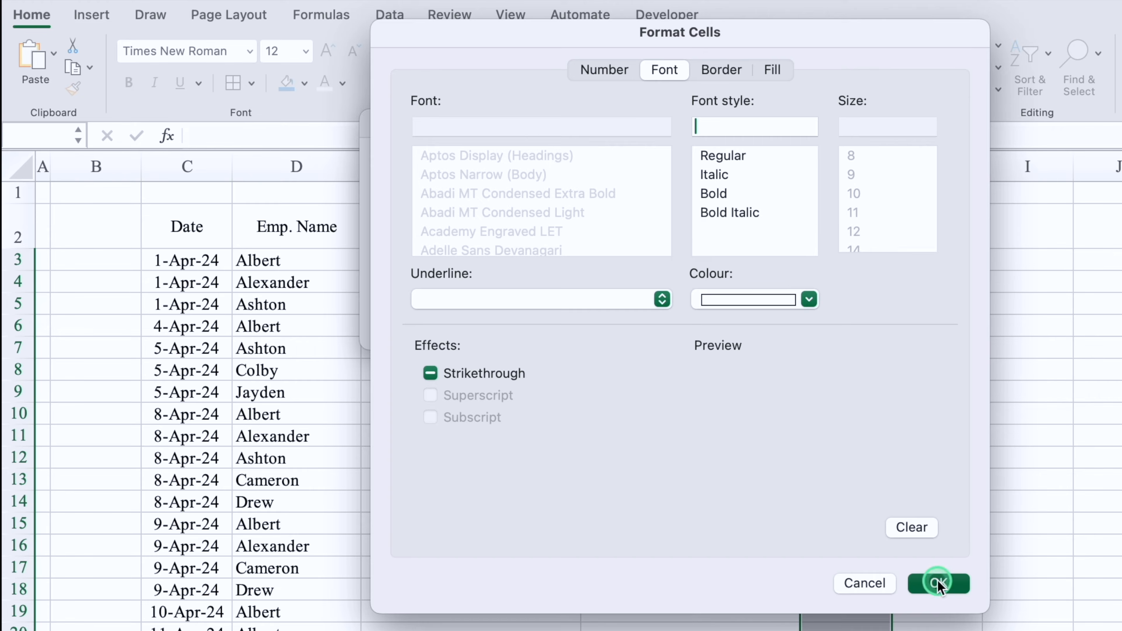
pyautogui.click(809, 319)
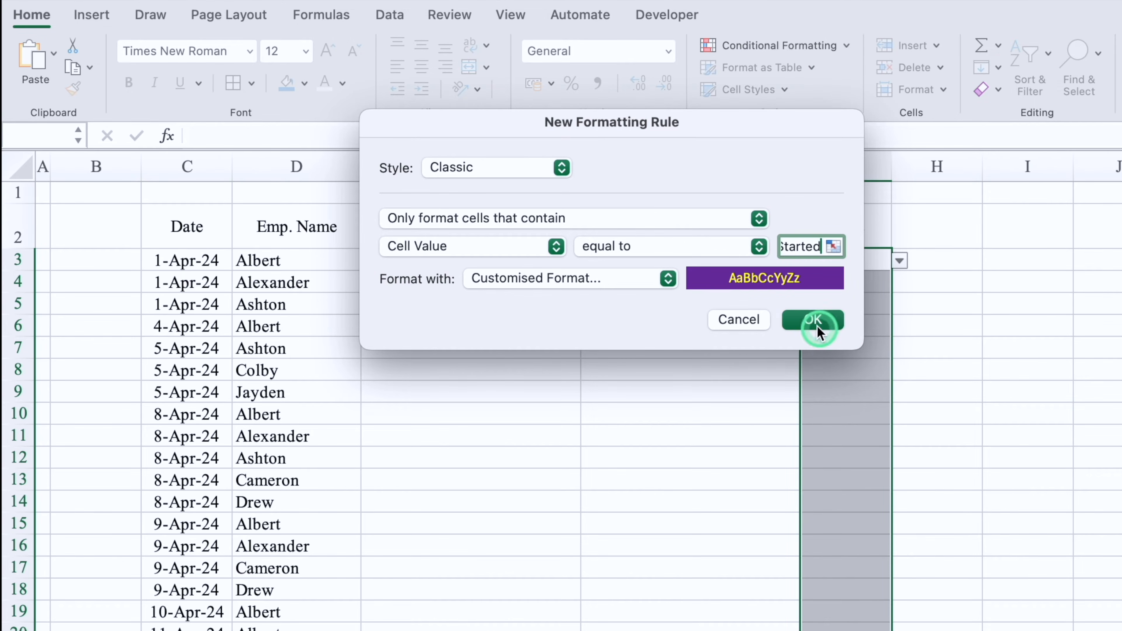
# Step: Apply the Not Started highlight rule and set the statuses in G3:G6 to Done, Pending, Not Started and On Going
pyautogui.click(813, 320)
pyautogui.click(851, 261)
pyautogui.click(900, 261)
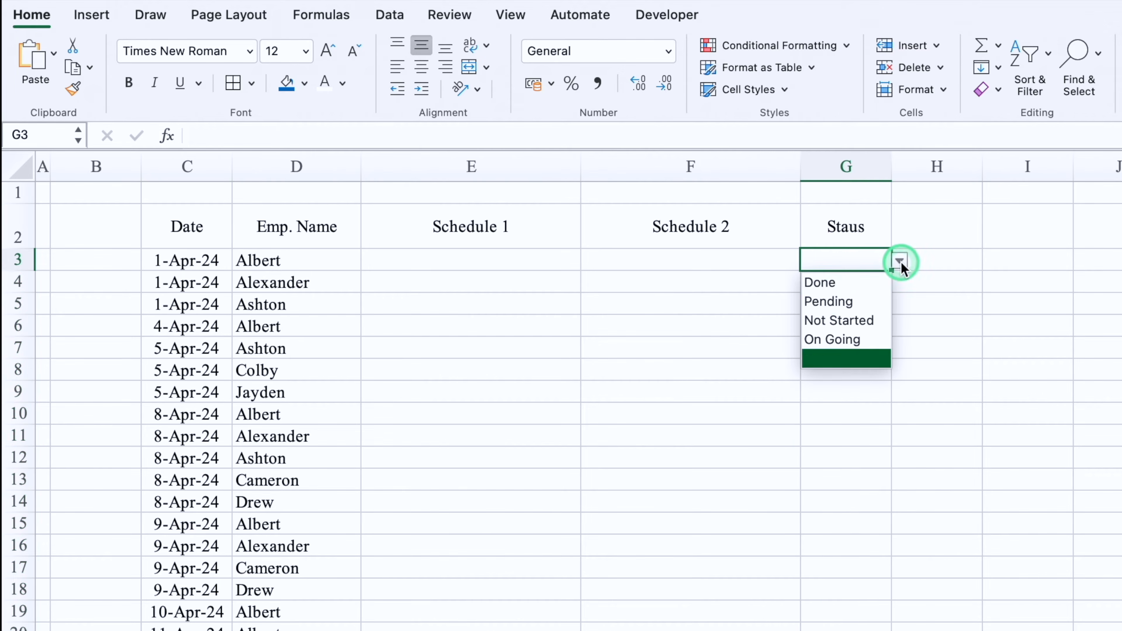
pyautogui.click(834, 281)
pyautogui.click(839, 282)
pyautogui.click(900, 282)
pyautogui.click(835, 321)
pyautogui.click(861, 304)
pyautogui.click(899, 305)
pyautogui.click(851, 366)
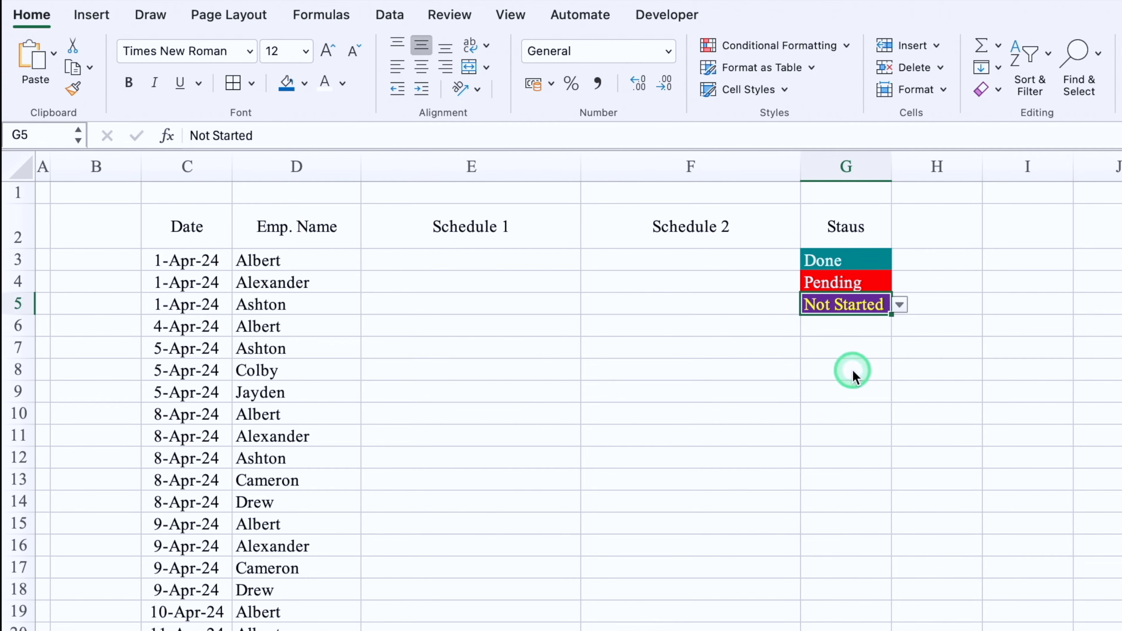
pyautogui.click(846, 326)
pyautogui.click(900, 327)
pyautogui.click(846, 403)
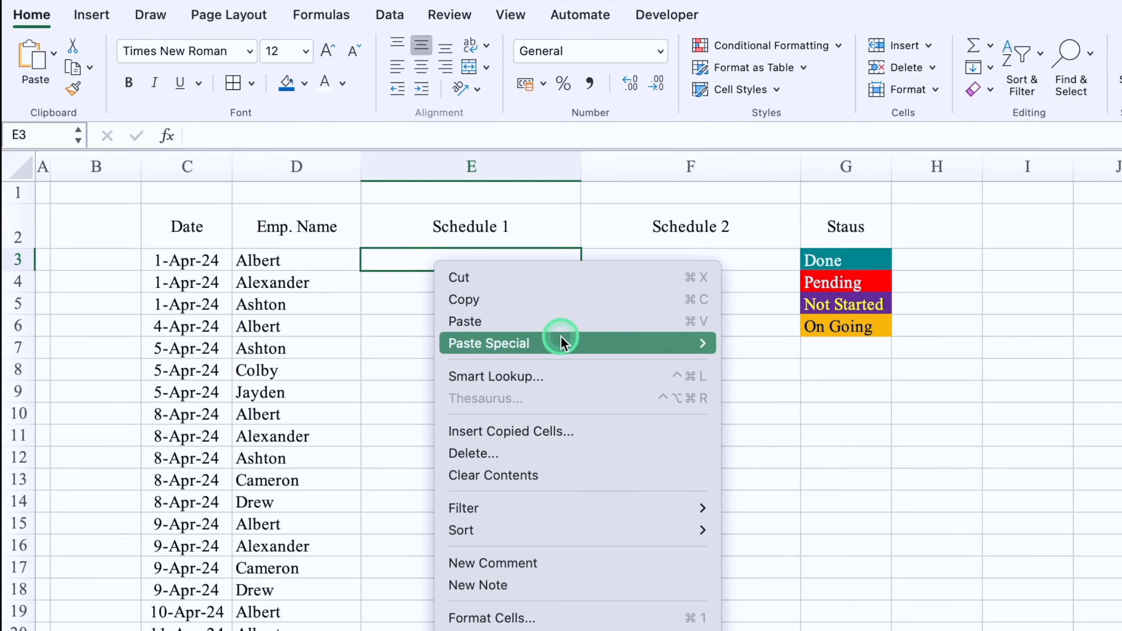
# Step: Paste the copied schedule entries as values starting at E3 and auto-fit the widths of columns E and F
pyautogui.moveTo(560, 343)
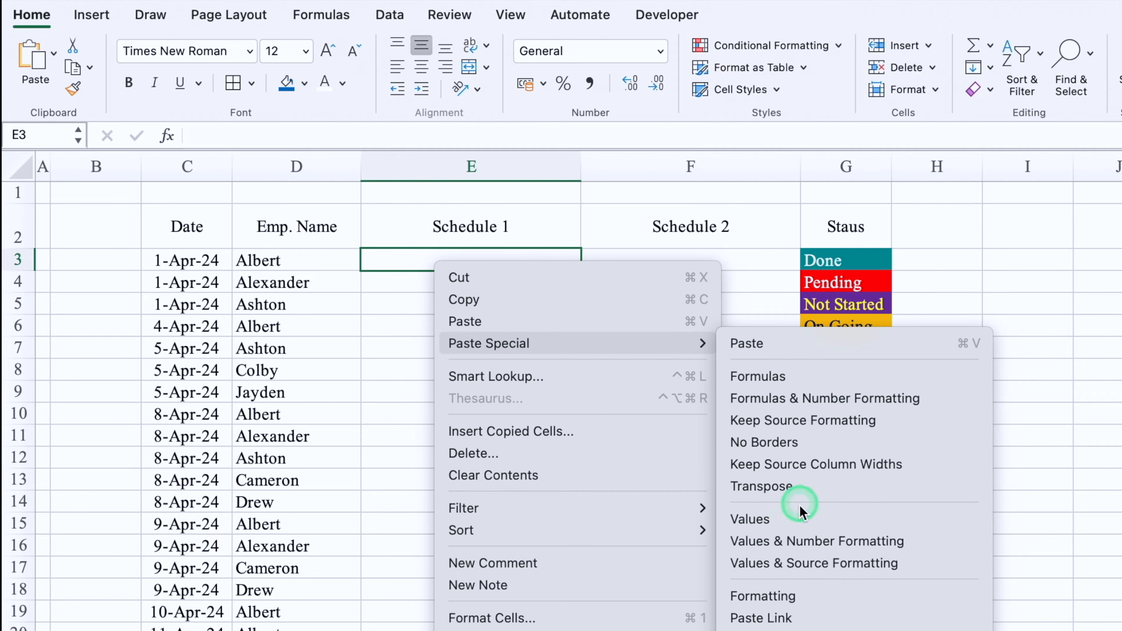
pyautogui.click(800, 518)
pyautogui.doubleClick(580, 164)
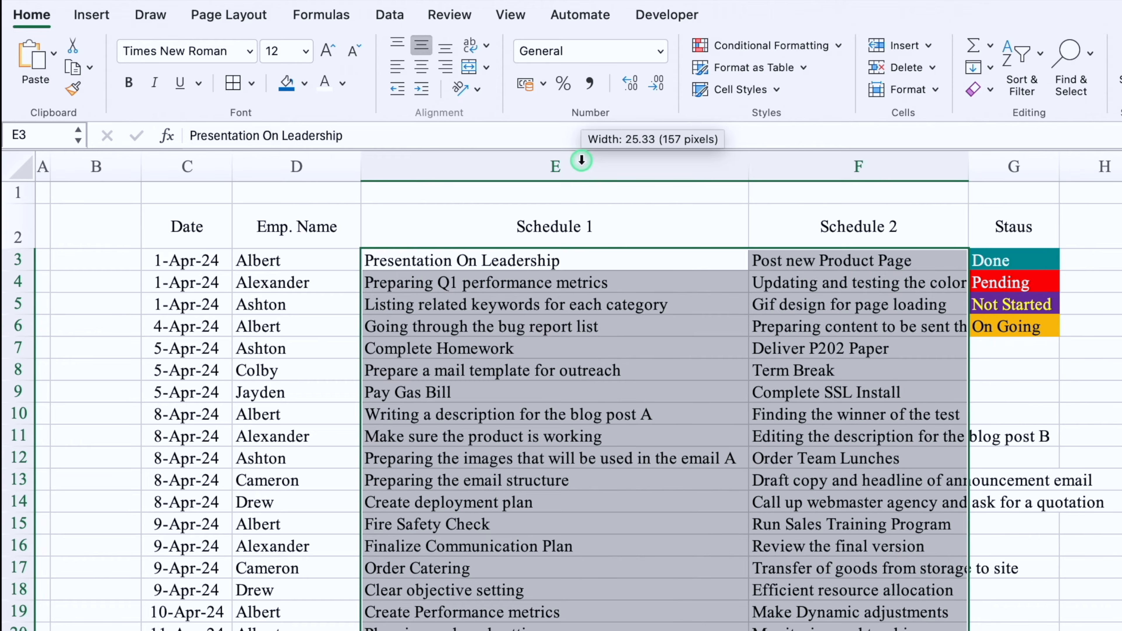
pyautogui.doubleClick(969, 164)
# Step: Delete the surplus rows 24 to 28 below the last dated entry
pyautogui.scroll(-3, 561, 389)
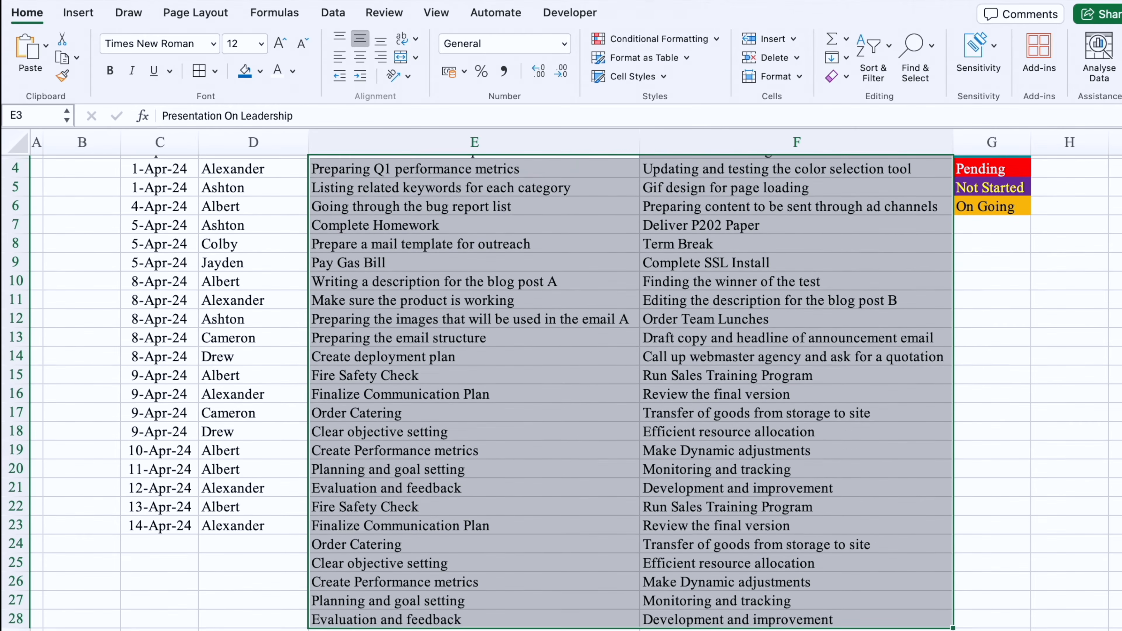
pyautogui.click(18, 544)
pyautogui.moveTo(17, 545); pyautogui.dragTo(32, 624)
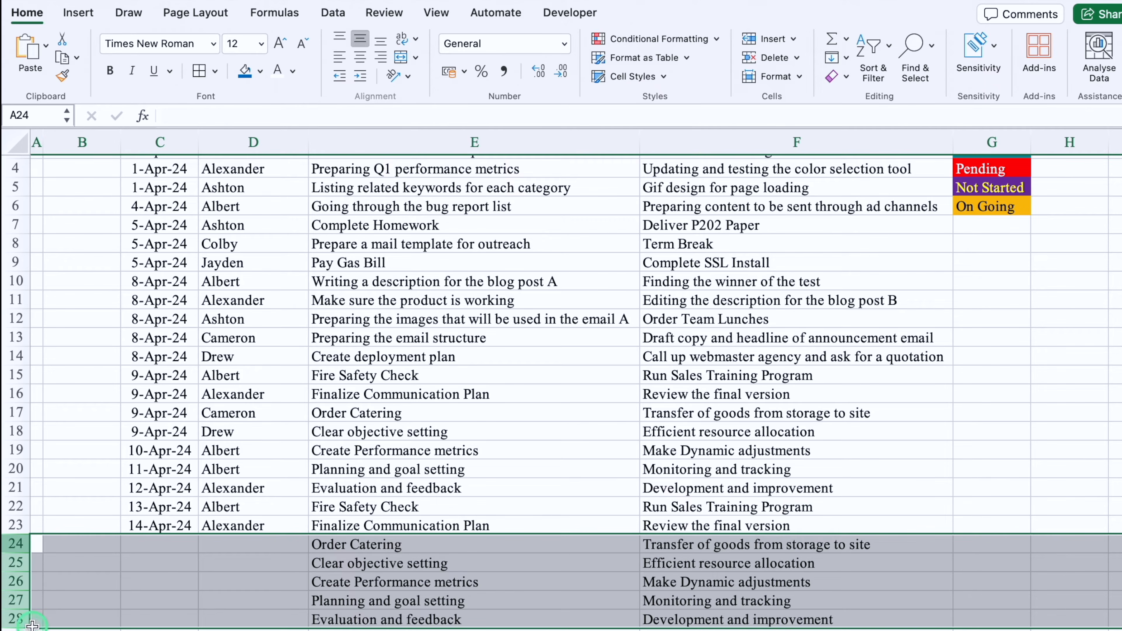
pyautogui.rightClick(12, 577)
pyautogui.click(90, 516)
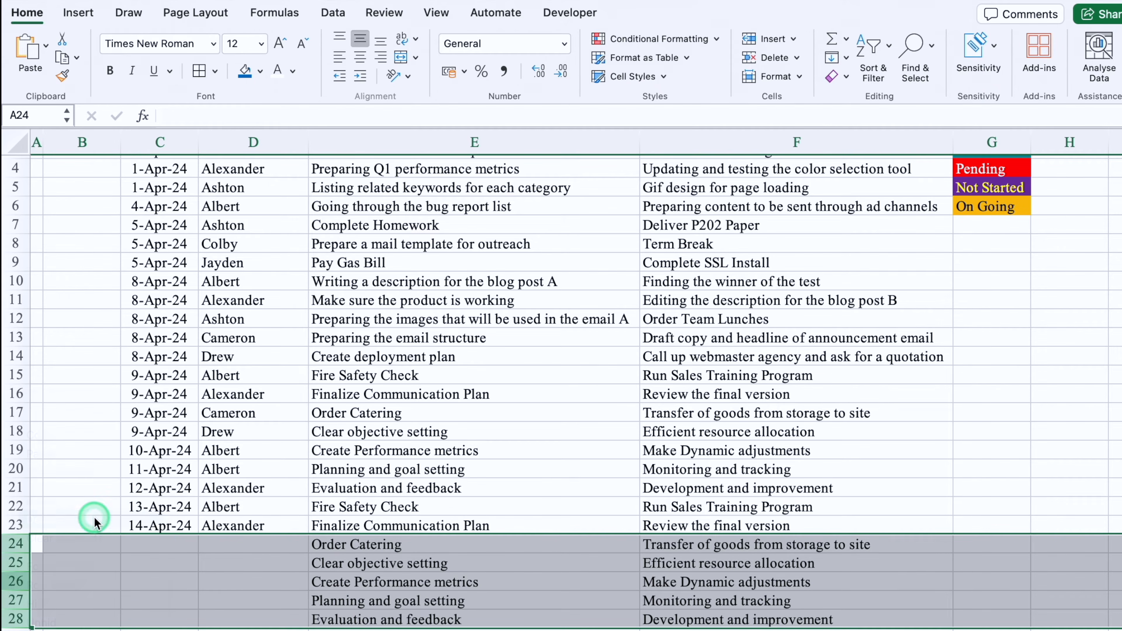
# Step: Enter the heading Helper in cell B2, before the Date heading
pyautogui.scroll(2, 561, 389)
pyautogui.click(436, 12)
pyautogui.click(82, 193)
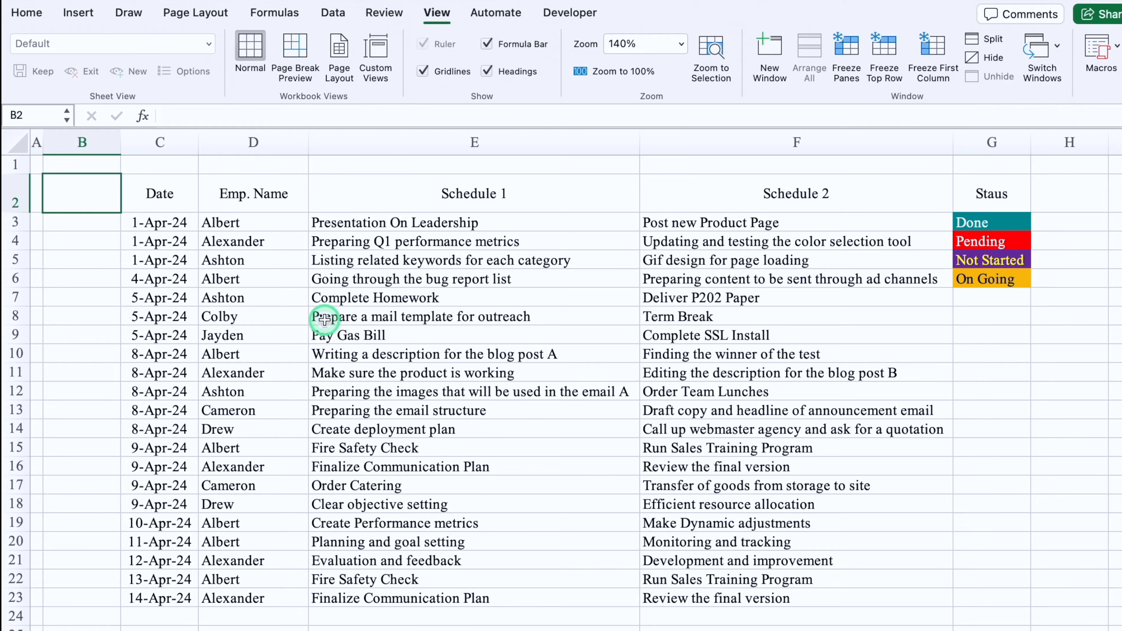
pyautogui.write('Helper')
pyautogui.press('Return')
# Step: Convert the scheduling range B2:G23 into a table with headers
pyautogui.click(146, 225)
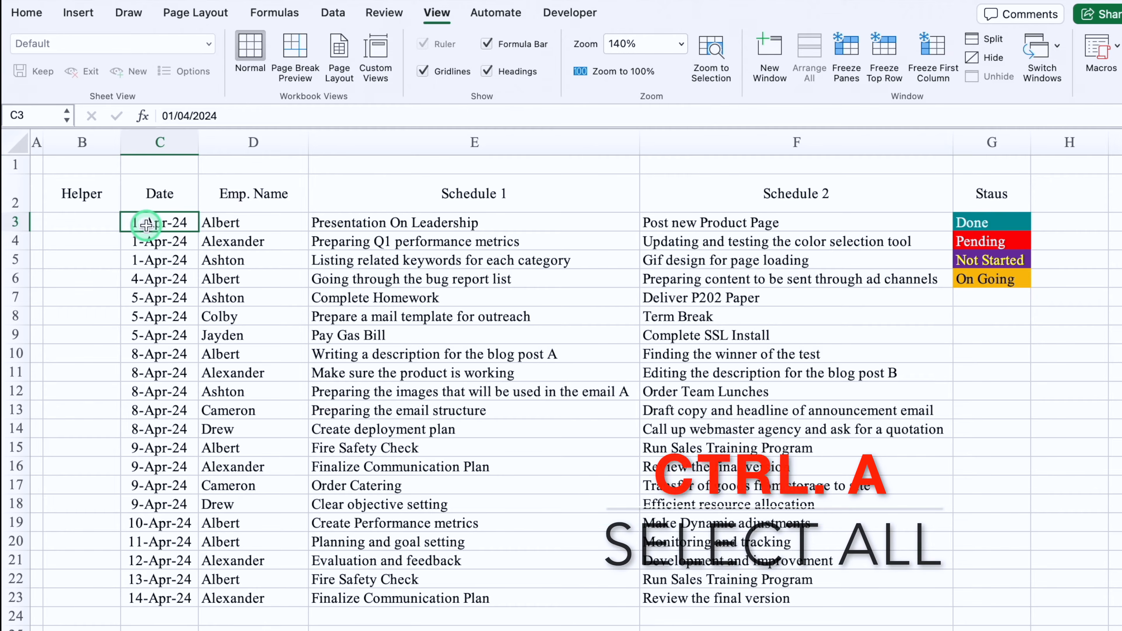
pyautogui.hotkey('ctrl', 'a')
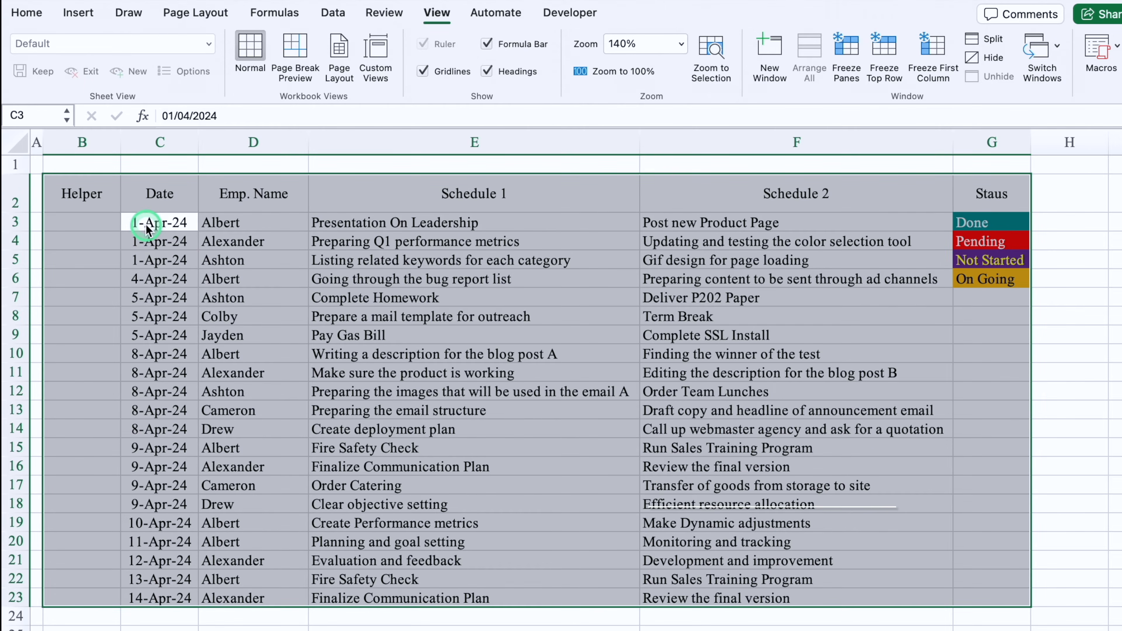
pyautogui.hotkey('ctrl', 't')
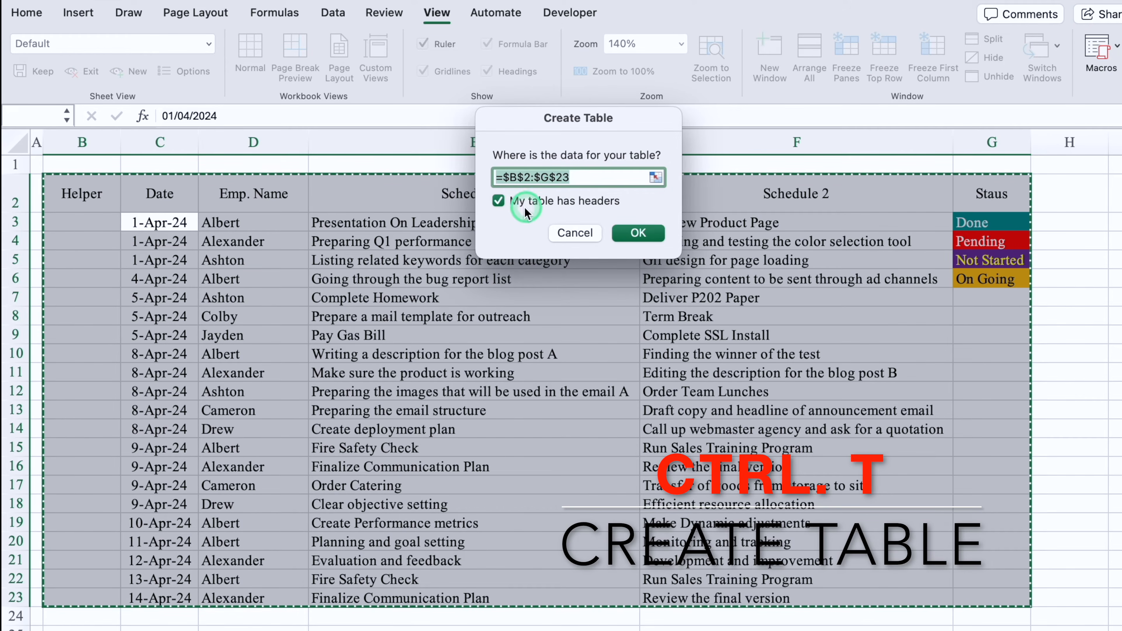
pyautogui.click(637, 233)
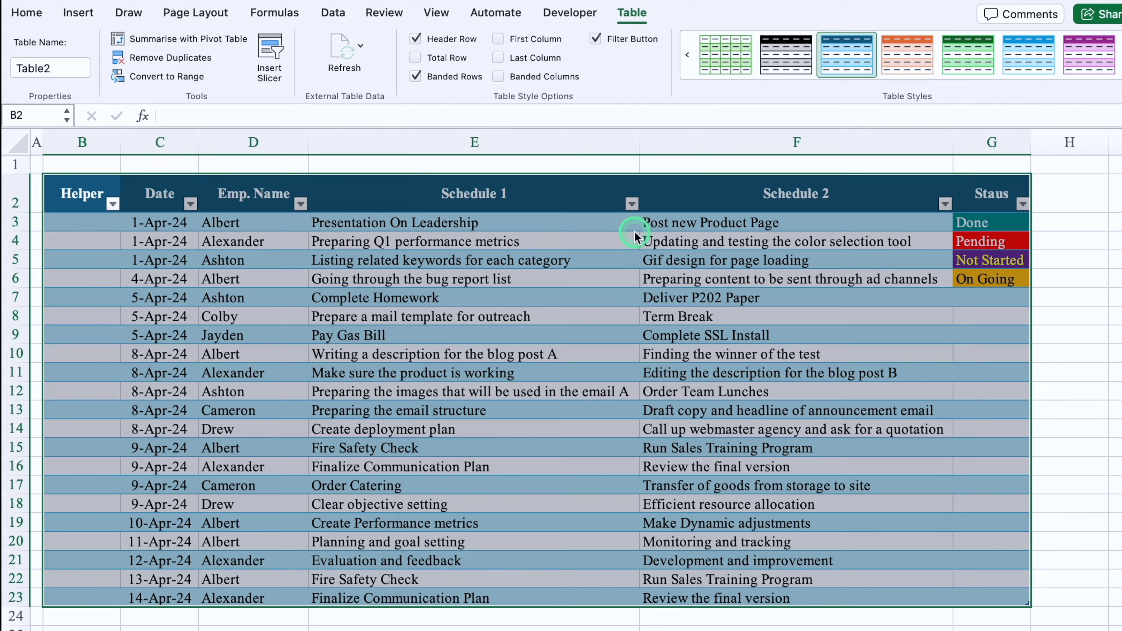
# Step: Add borders to all cells of the scheduling table and hide its header filter buttons
pyautogui.click(27, 12)
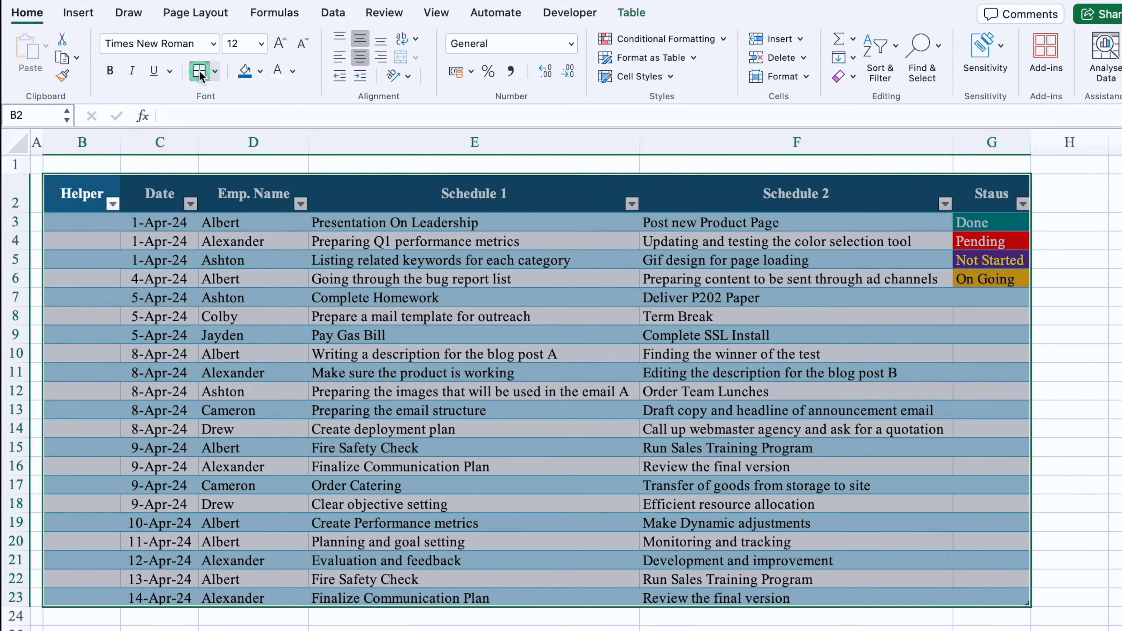
pyautogui.click(199, 72)
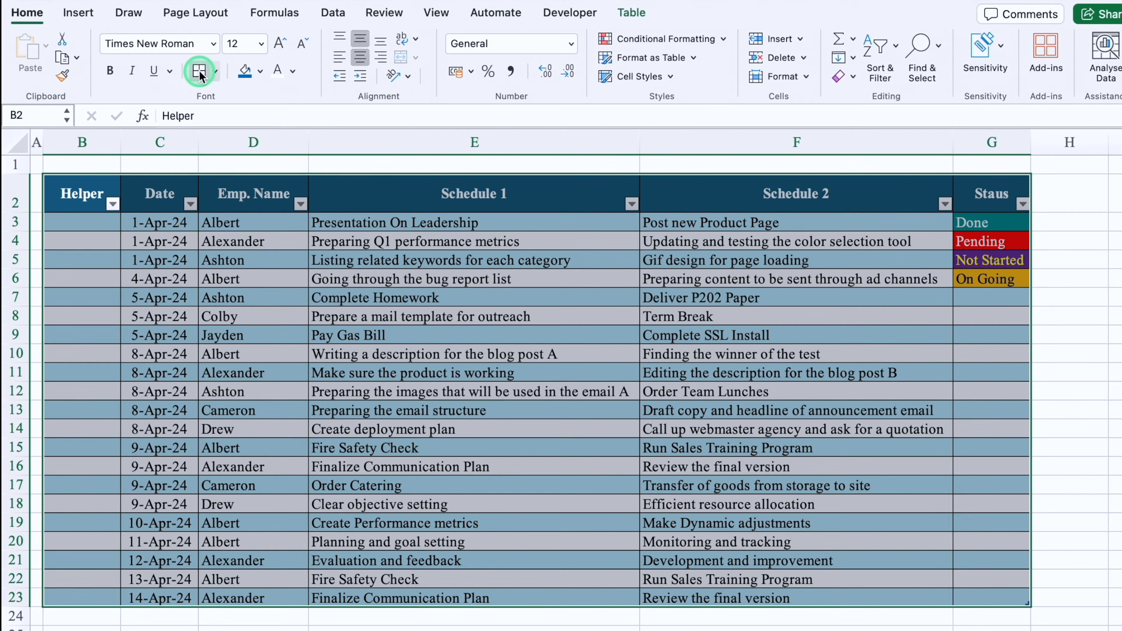
pyautogui.click(629, 14)
pyautogui.click(596, 39)
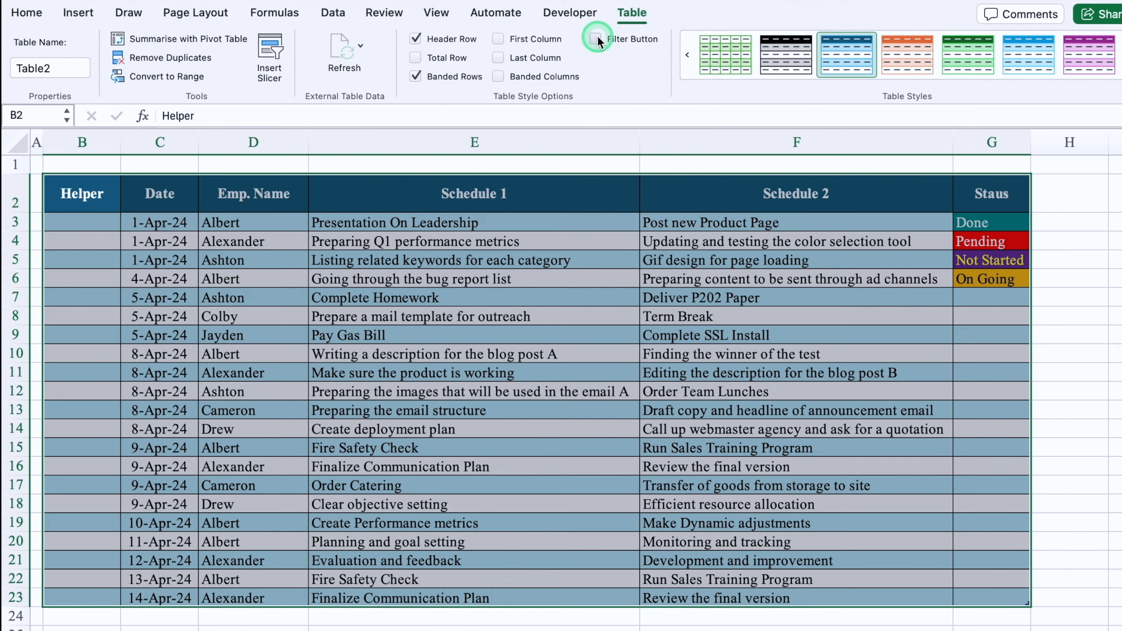
pyautogui.click(908, 84)
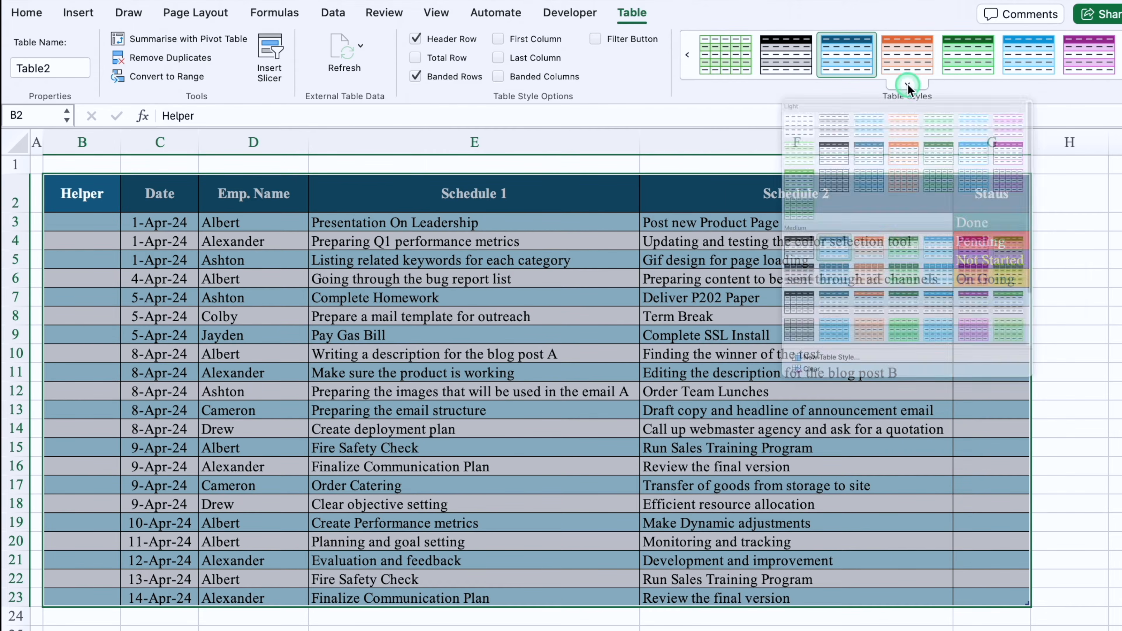
# Step: Hide the sheet's gridlines
pyautogui.click(432, 14)
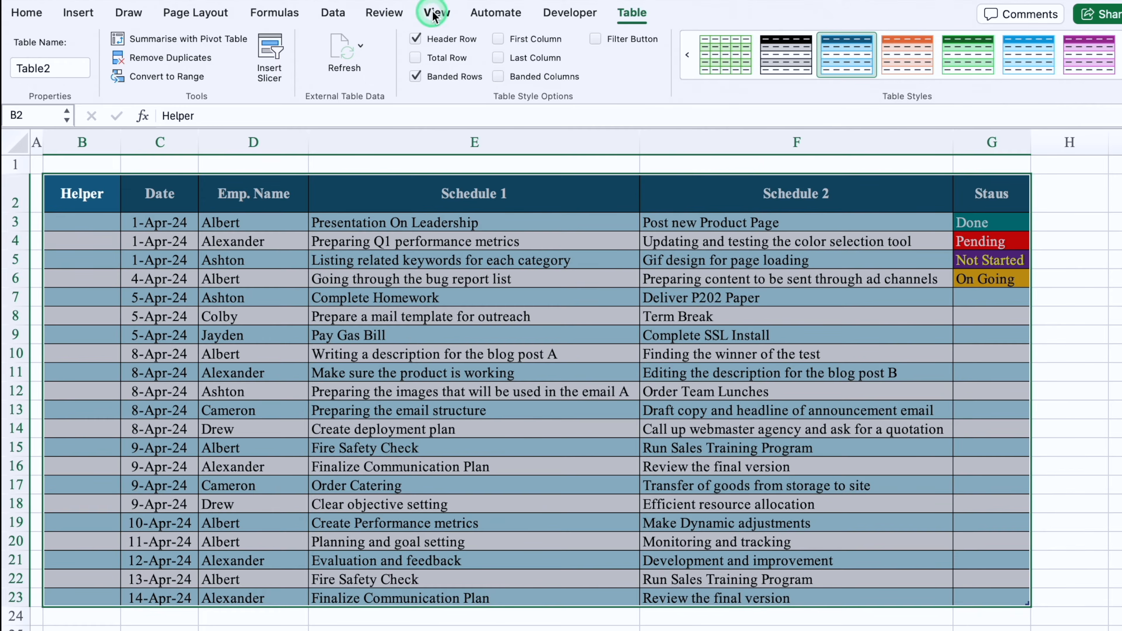
pyautogui.click(434, 14)
pyautogui.click(423, 71)
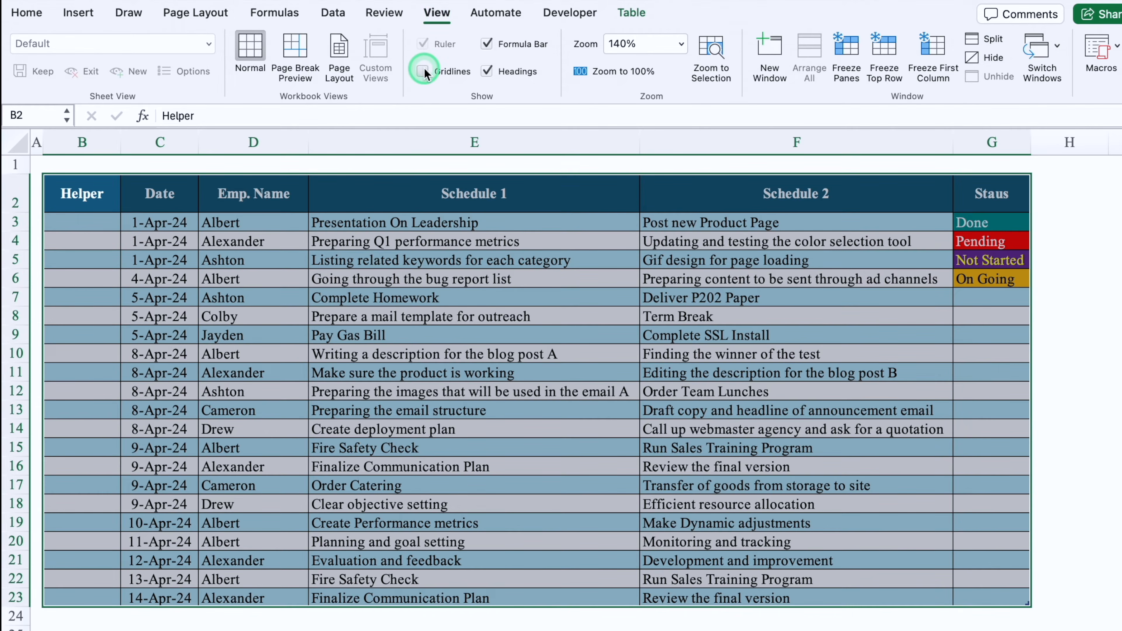
pyautogui.click(111, 225)
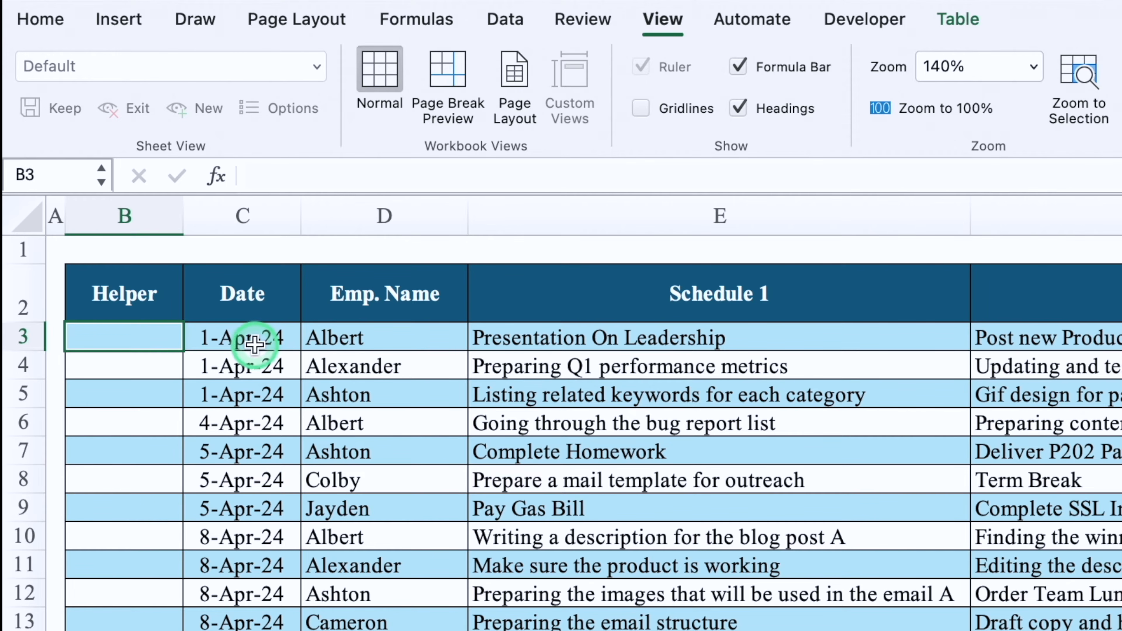
pyautogui.write('=')
pyautogui.click(371, 335)
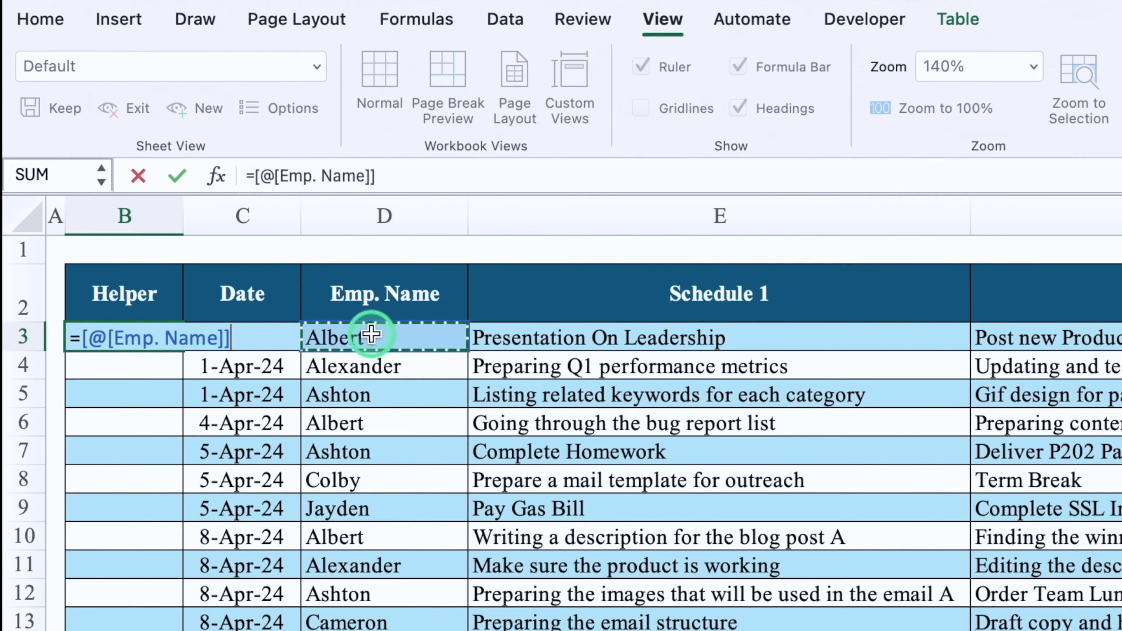
pyautogui.write('&')
pyautogui.click(369, 335)
pyautogui.press('Left')
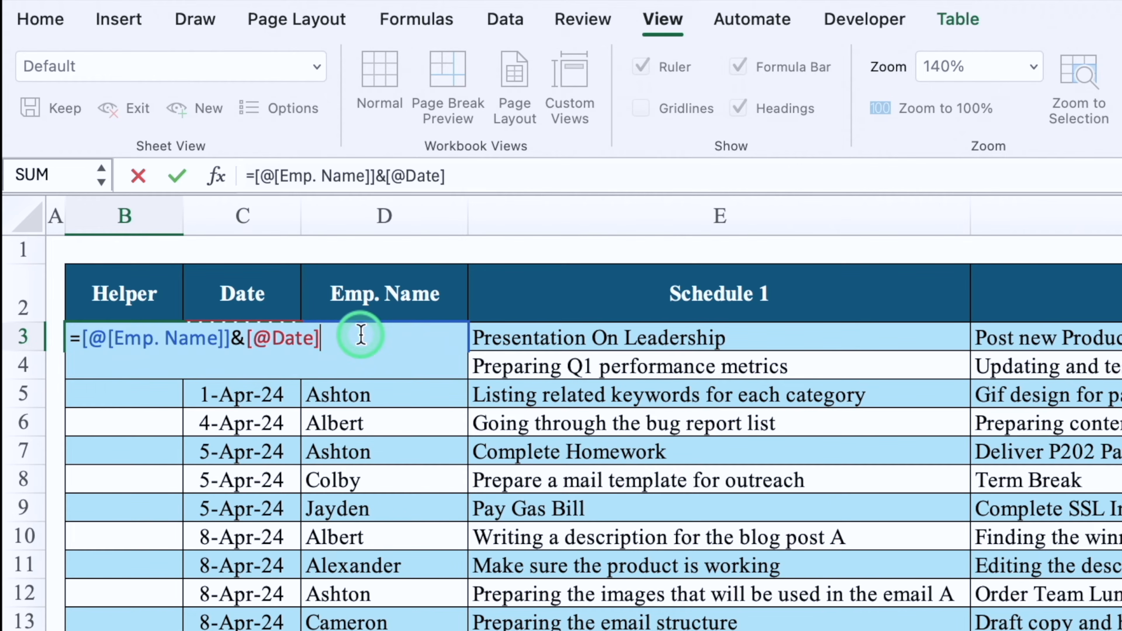
pyautogui.press('Return')
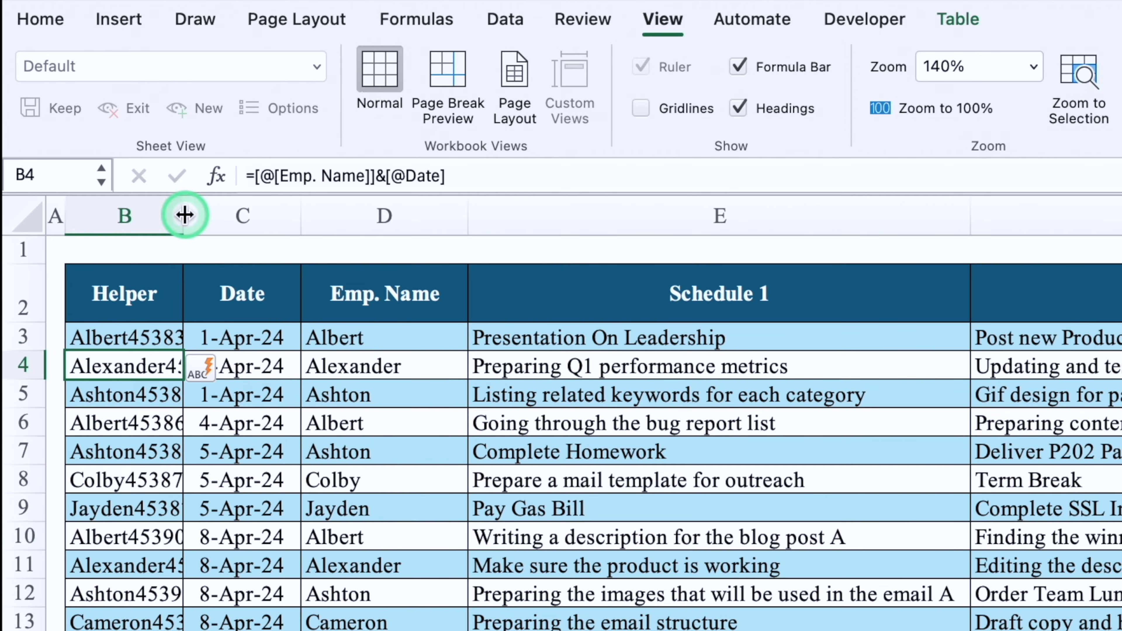
pyautogui.doubleClick(184, 215)
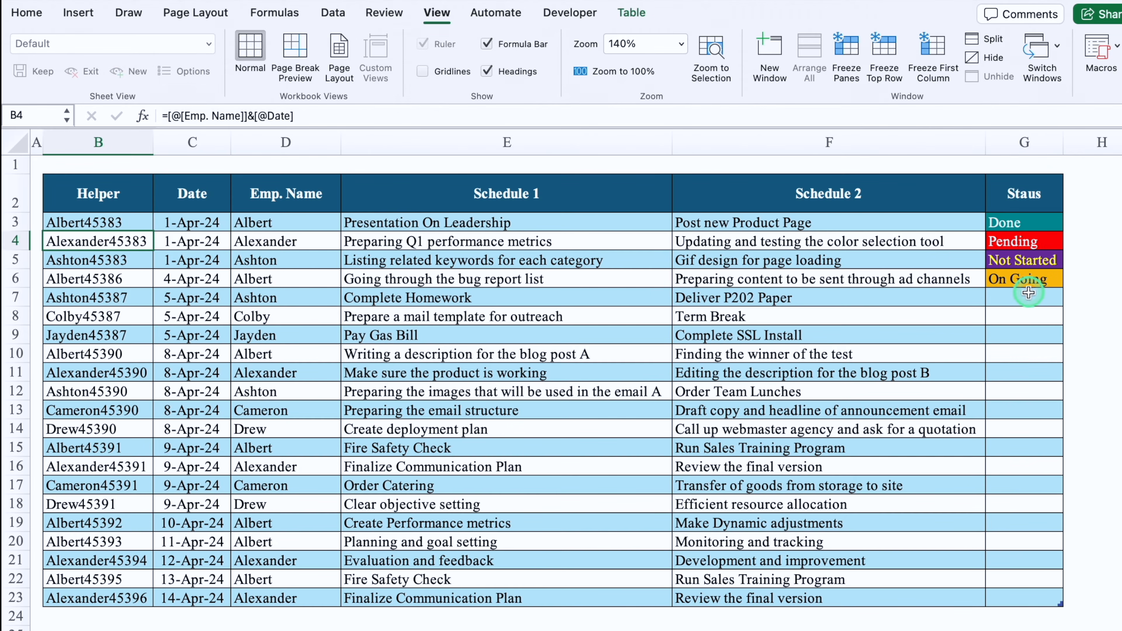
# Step: Set the statuses in G7:G9 to Done, Done and Pending
pyautogui.click(1032, 299)
pyautogui.click(1071, 298)
pyautogui.click(1033, 319)
pyautogui.click(1033, 317)
pyautogui.click(1070, 317)
pyautogui.click(1039, 336)
pyautogui.click(1036, 336)
pyautogui.click(1070, 335)
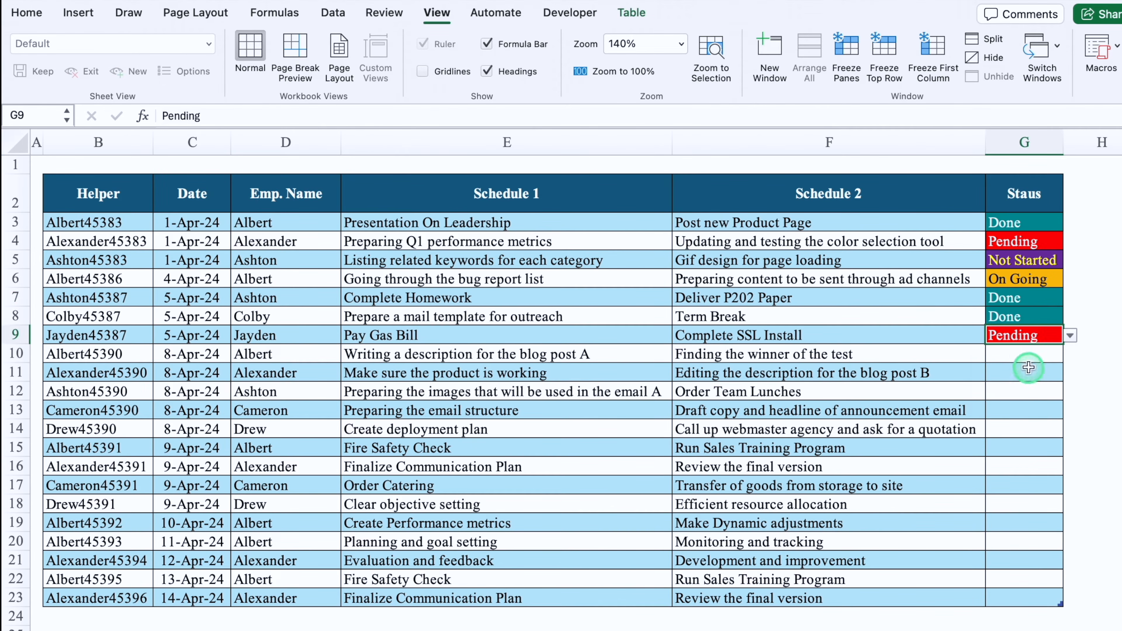
# Step: Set the statuses in G10:G11 to Not Started, in G12:G13 to Done and in G14 to On Going
pyautogui.click(1029, 404)
pyautogui.click(1031, 374)
pyautogui.click(1071, 373)
pyautogui.click(1027, 424)
pyautogui.click(1028, 392)
pyautogui.click(1070, 392)
pyautogui.click(1024, 410)
pyautogui.click(1027, 411)
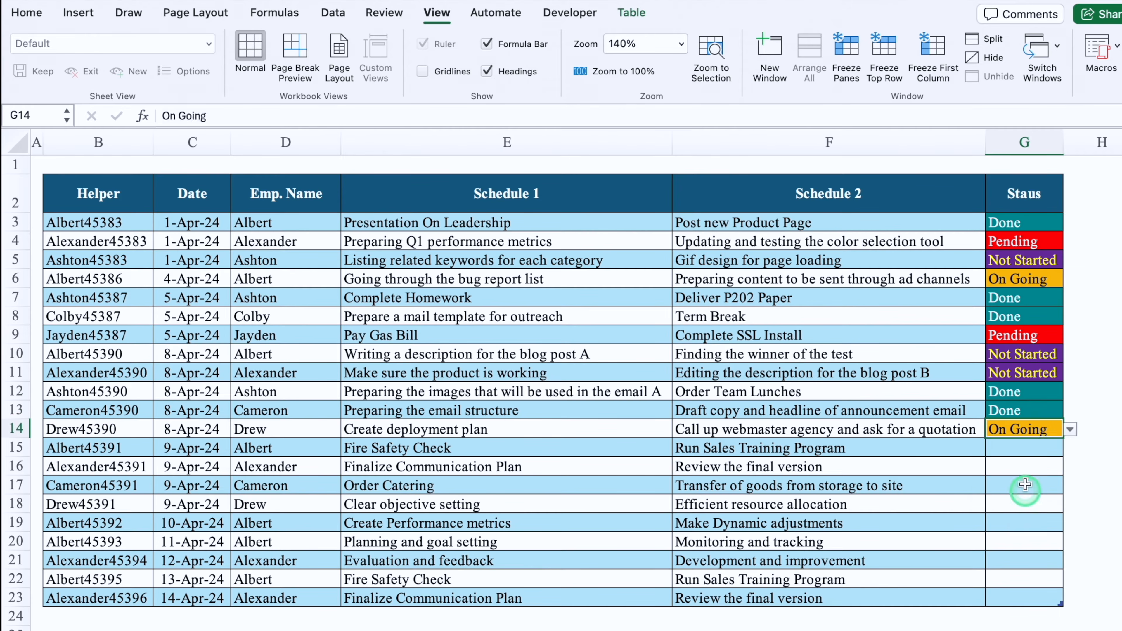
# Step: Set the statuses: G15:G16 On Going, G17 Pending, G18:G20 Done, G21 Not Started, G22 Done and G23 Pending
pyautogui.click(1071, 467)
pyautogui.click(1031, 531)
pyautogui.click(1031, 486)
pyautogui.click(1071, 486)
pyautogui.click(1033, 517)
pyautogui.click(1034, 505)
pyautogui.click(1070, 505)
pyautogui.click(1032, 521)
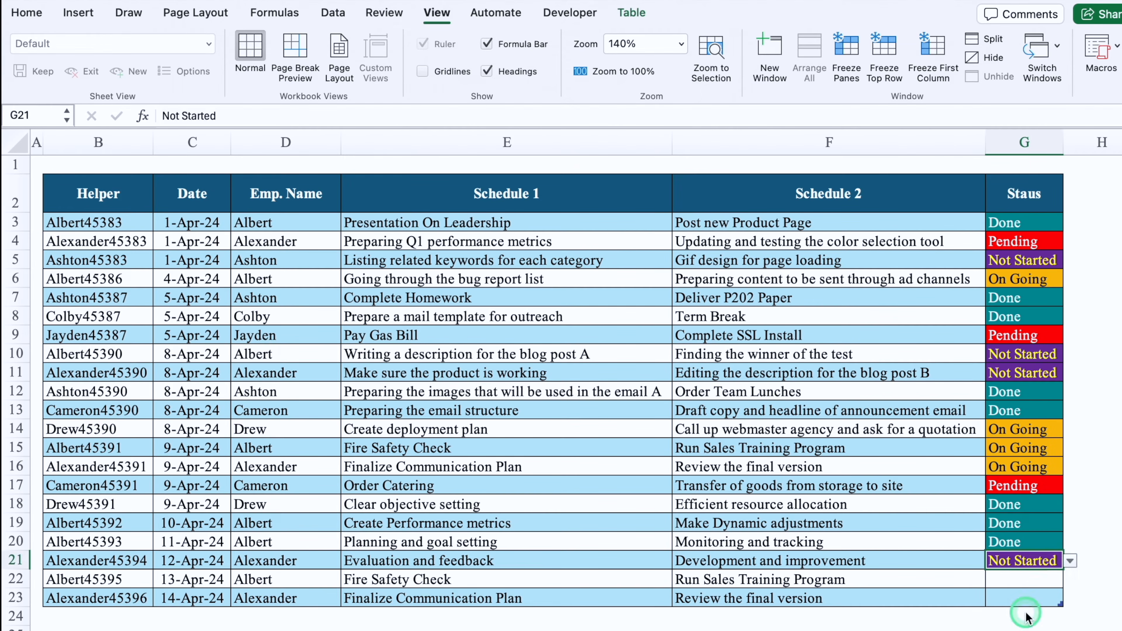
pyautogui.click(1089, 628)
pyautogui.click(1102, 448)
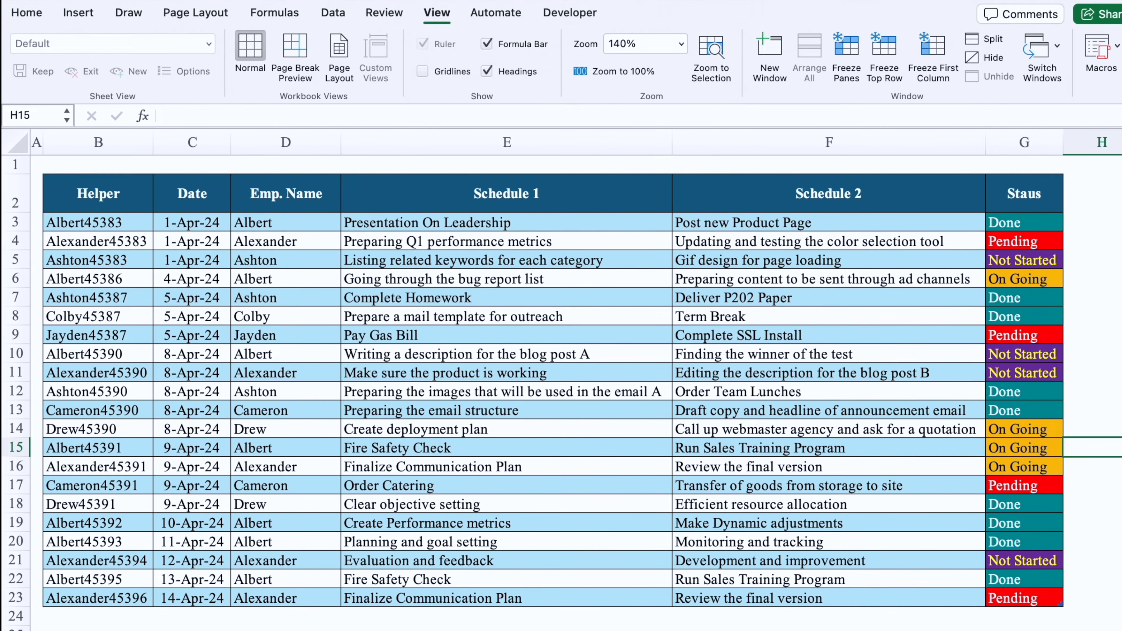
# Step: Add a new table row in row 24 with the date 15/4 and choose an employee name for it
pyautogui.scroll(-3, 574, 380)
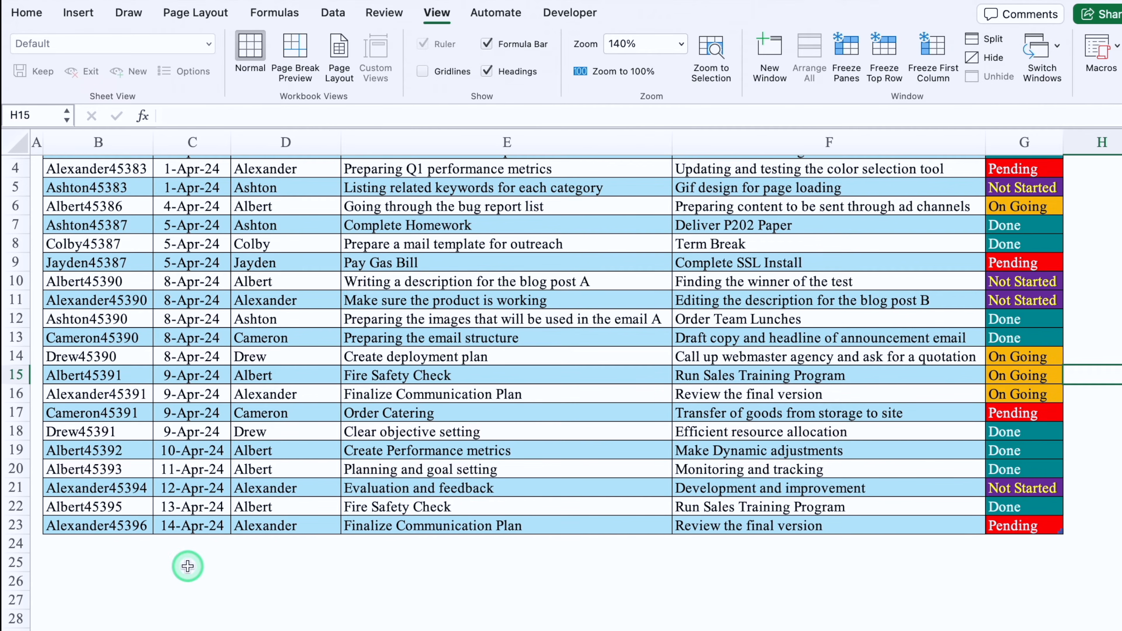
pyautogui.click(191, 545)
pyautogui.write('15/4')
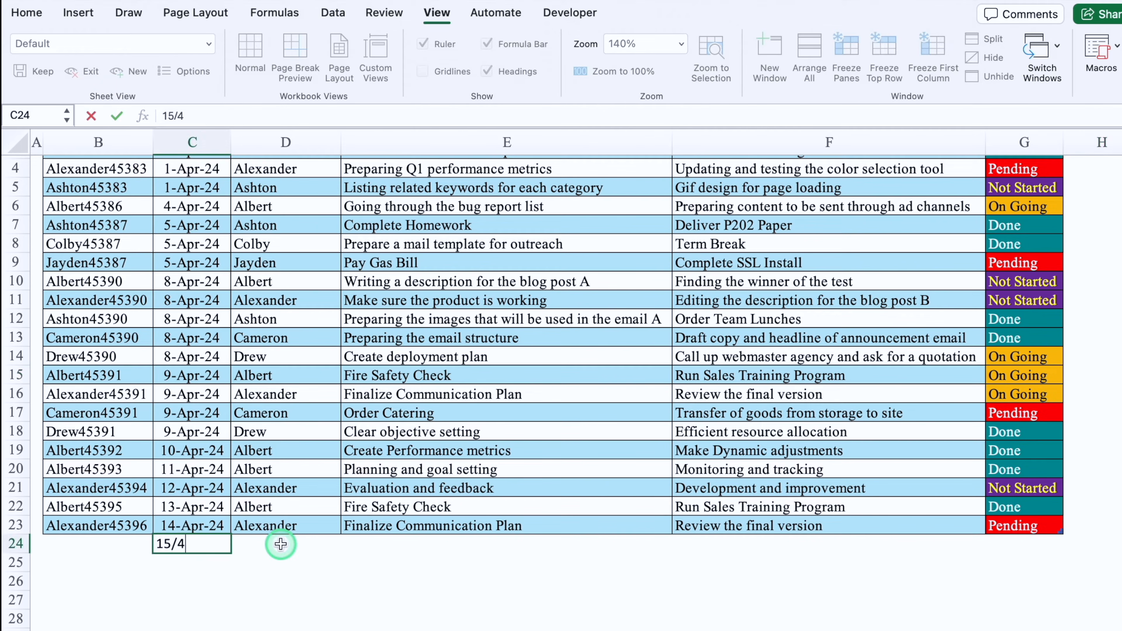
pyautogui.press('Return')
pyautogui.click(282, 544)
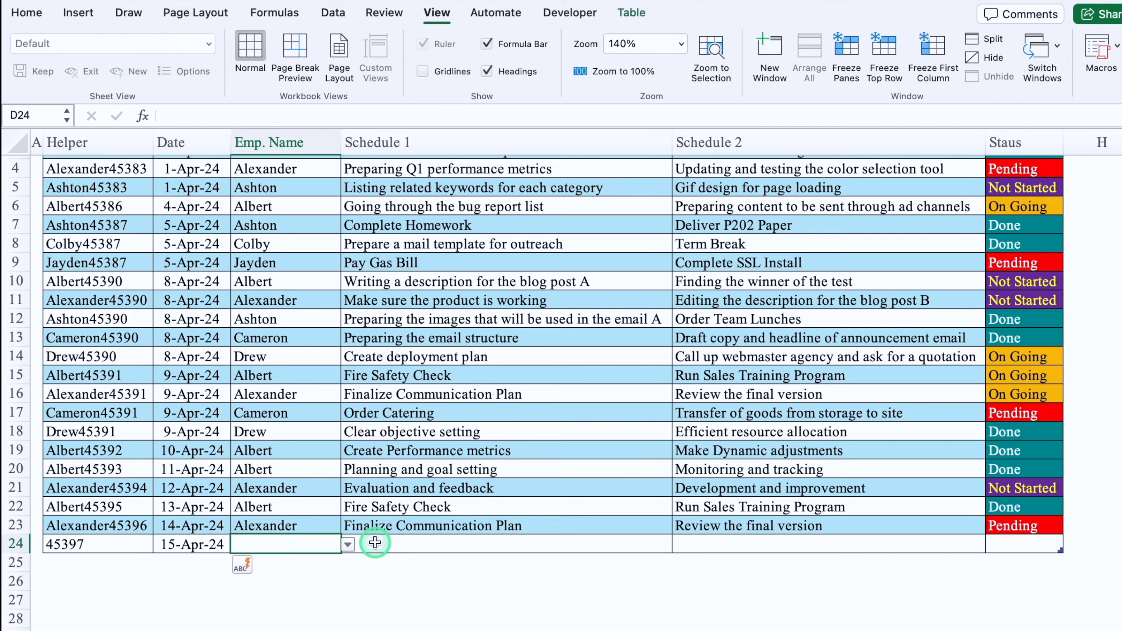
pyautogui.click(348, 547)
pyautogui.click(356, 566)
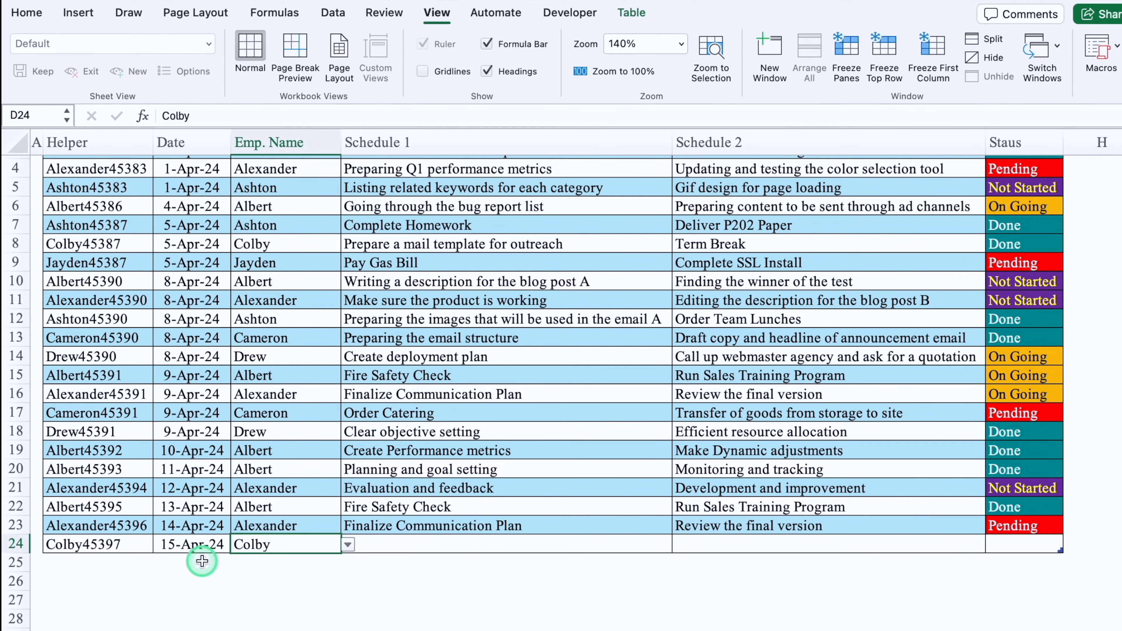
# Step: Fill E24 with Fire Safety Check copied from E22, and F24 with Monitoring and tracking copied from F20
pyautogui.click(430, 544)
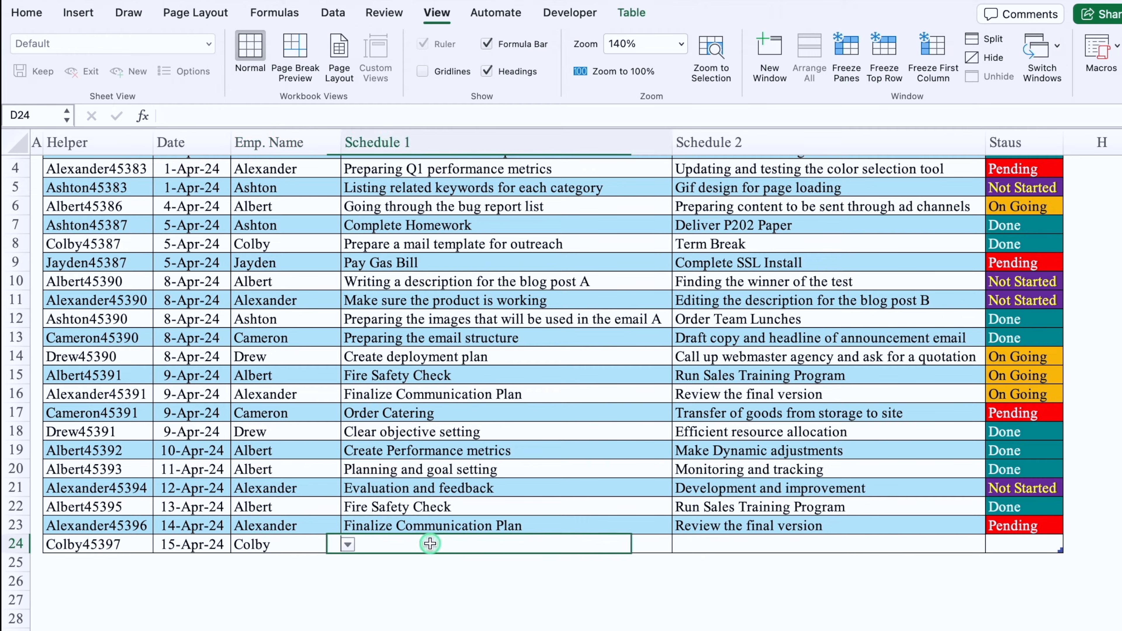
pyautogui.click(455, 507)
pyautogui.hotkey('ctrl', 'c')
pyautogui.click(509, 544)
pyautogui.hotkey('ctrl', 'v')
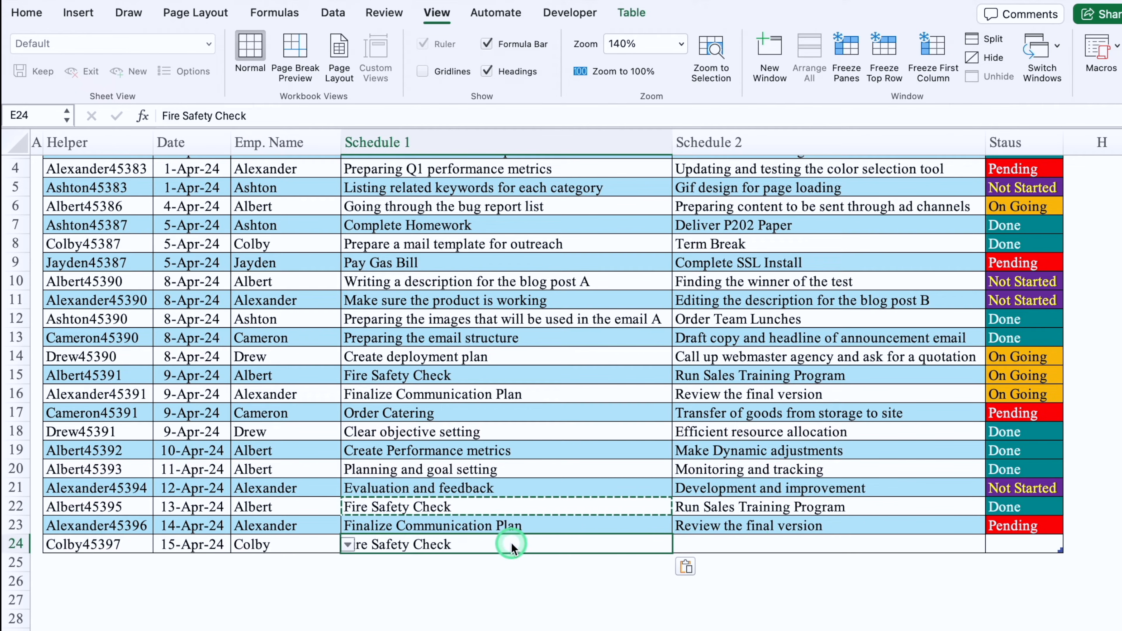
pyautogui.click(763, 544)
pyautogui.click(747, 469)
pyautogui.hotkey('ctrl', 'c')
pyautogui.click(777, 540)
pyautogui.hotkey('ctrl', 'v')
# Step: Set the status in G24 to Done
pyautogui.click(1057, 544)
pyautogui.click(1067, 544)
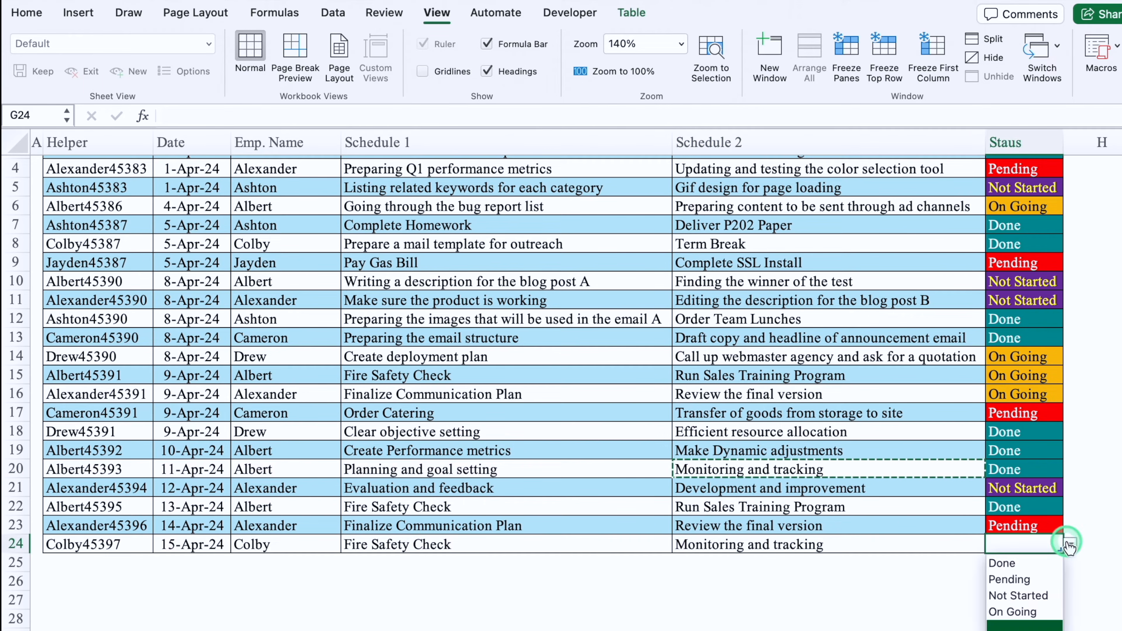
pyautogui.click(1027, 567)
# Step: Freeze the panes at D3 so the header rows and the Helper and Date columns stay in view
pyautogui.scroll(3, 342, 218)
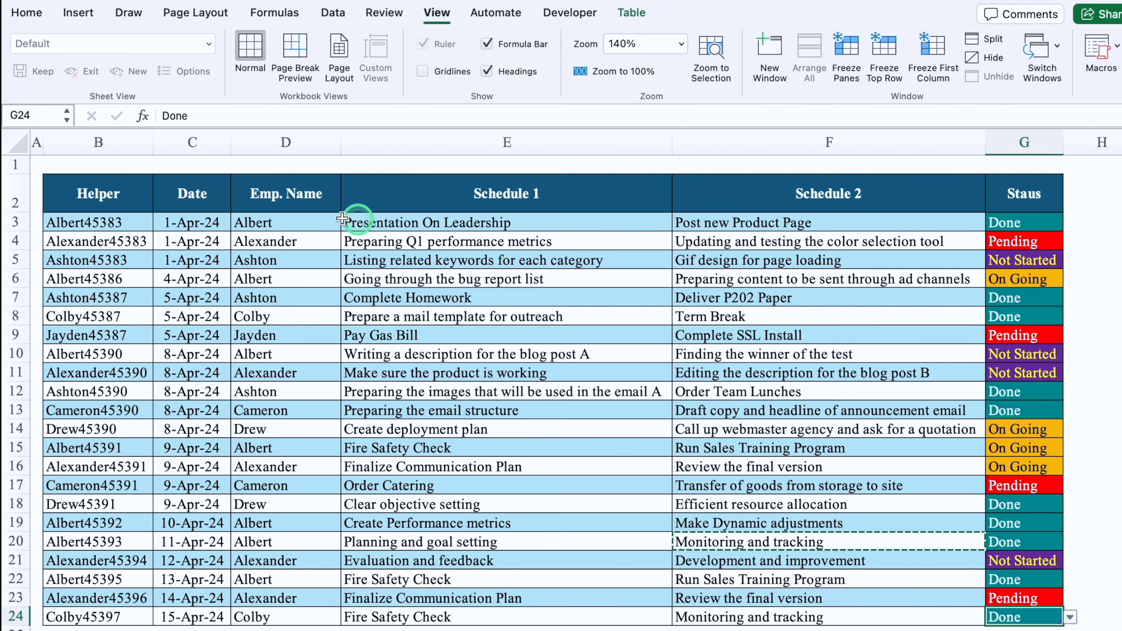
pyautogui.click(292, 224)
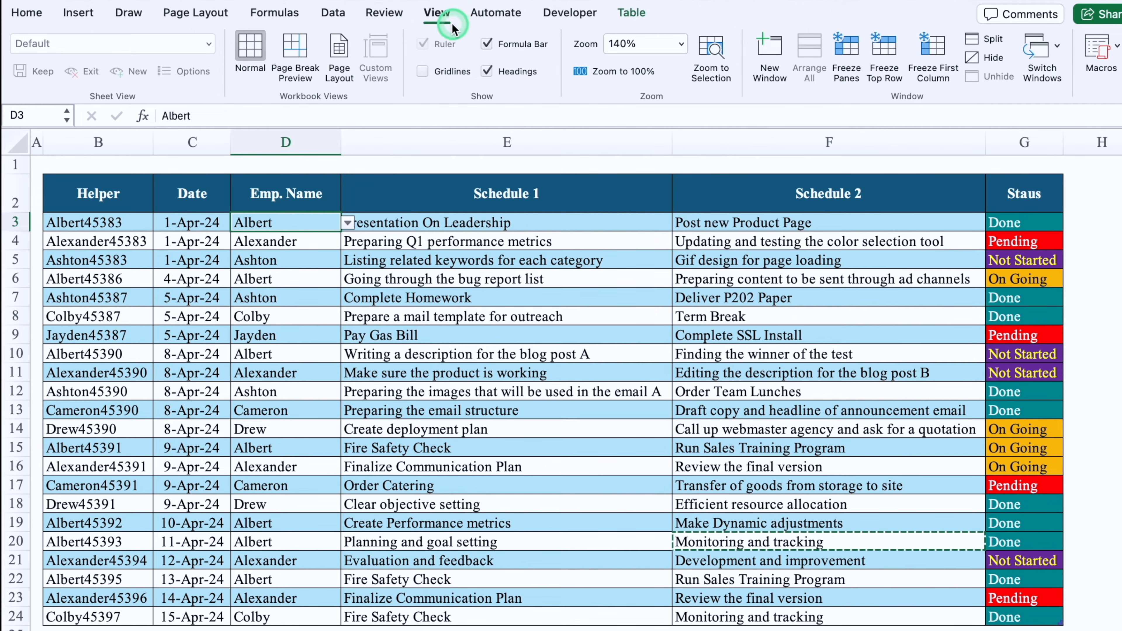
pyautogui.click(852, 62)
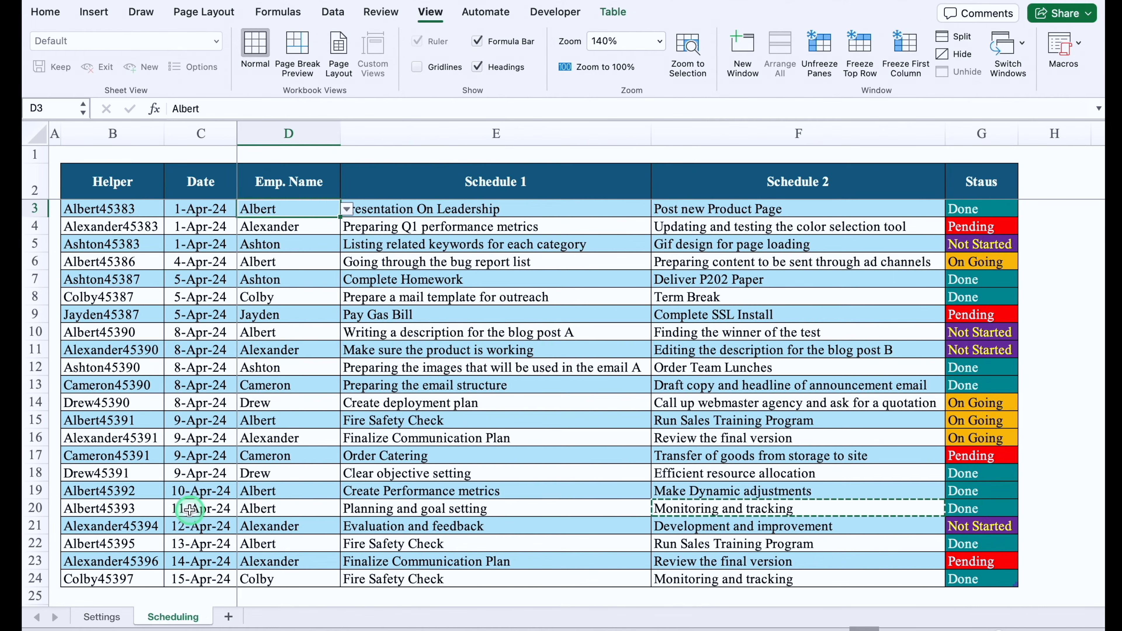
# Step: Add a new worksheet after Scheduling and name it Calander
pyautogui.click(228, 615)
pyautogui.doubleClick(234, 615)
pyautogui.write('Calander')
pyautogui.click(281, 350)
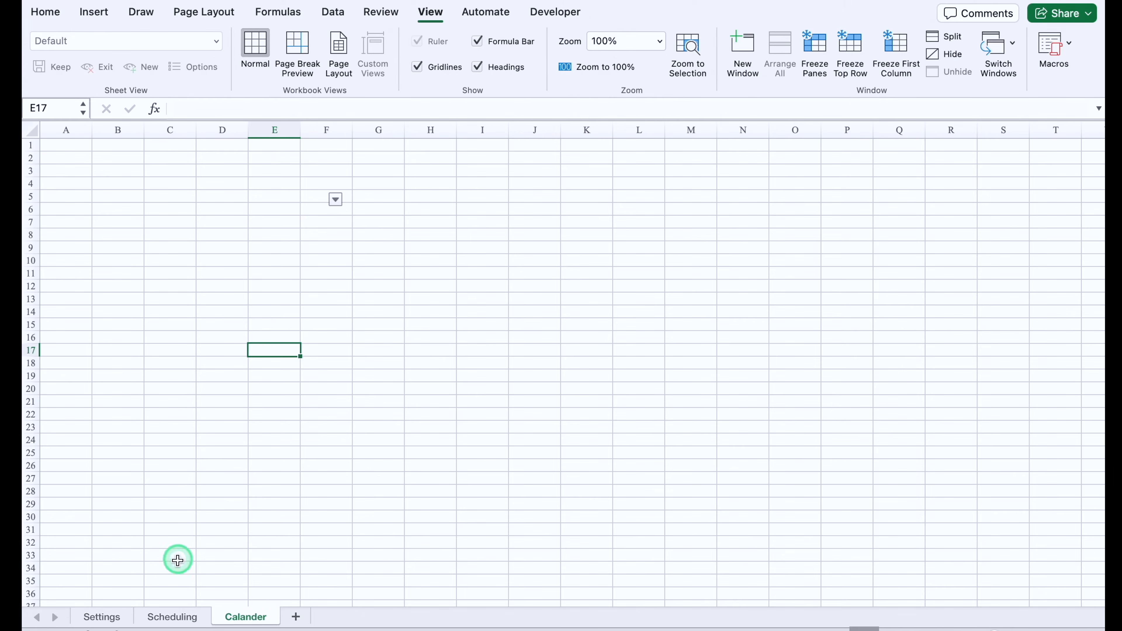
# Step: Zoom the Calander sheet to 140% and enter Monday in B6
pyautogui.click(173, 617)
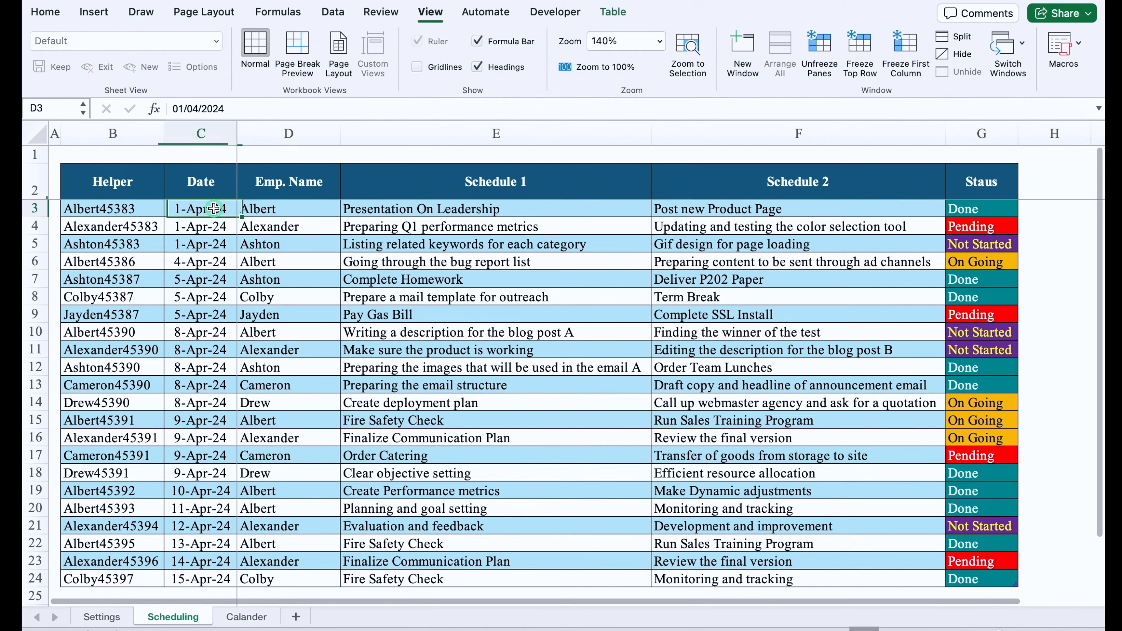
pyautogui.click(248, 616)
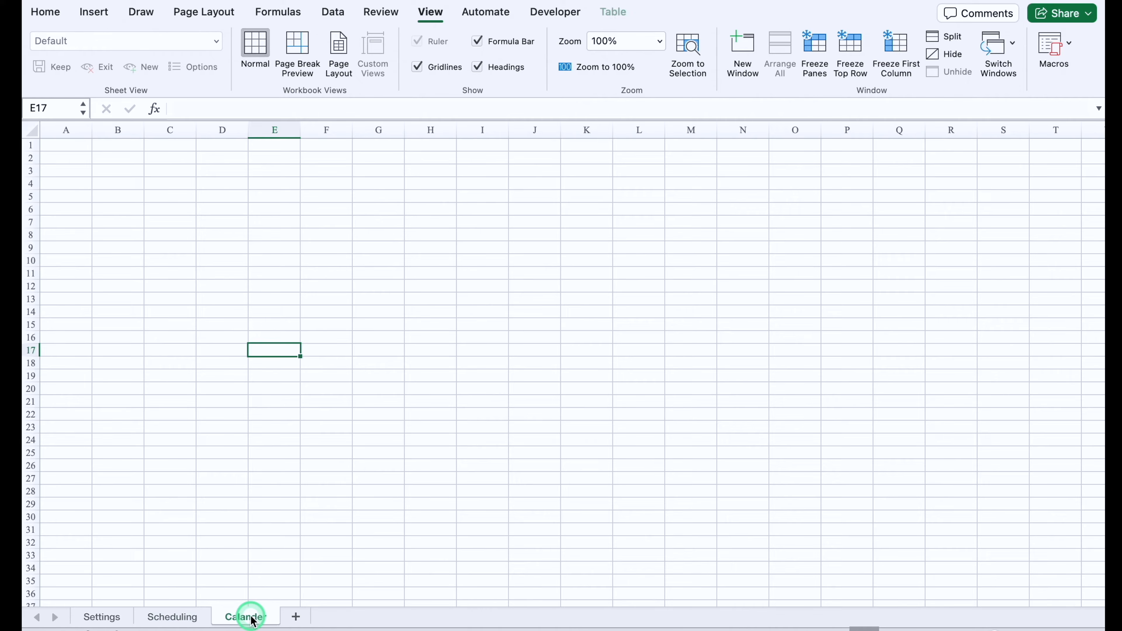
pyautogui.click(169, 246)
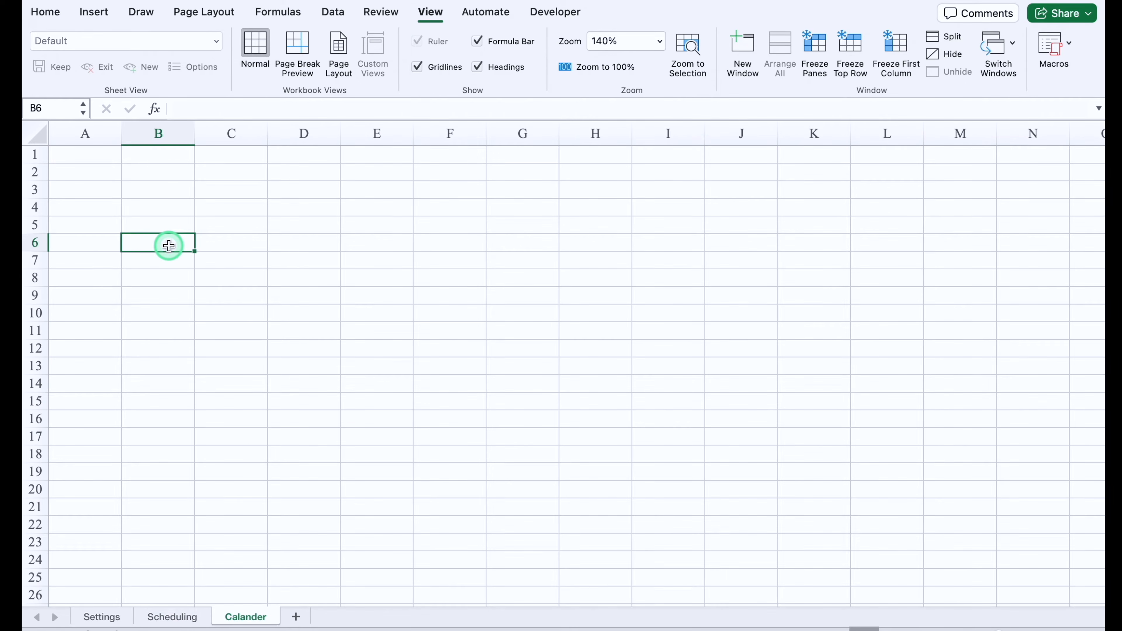
pyautogui.write('Monday')
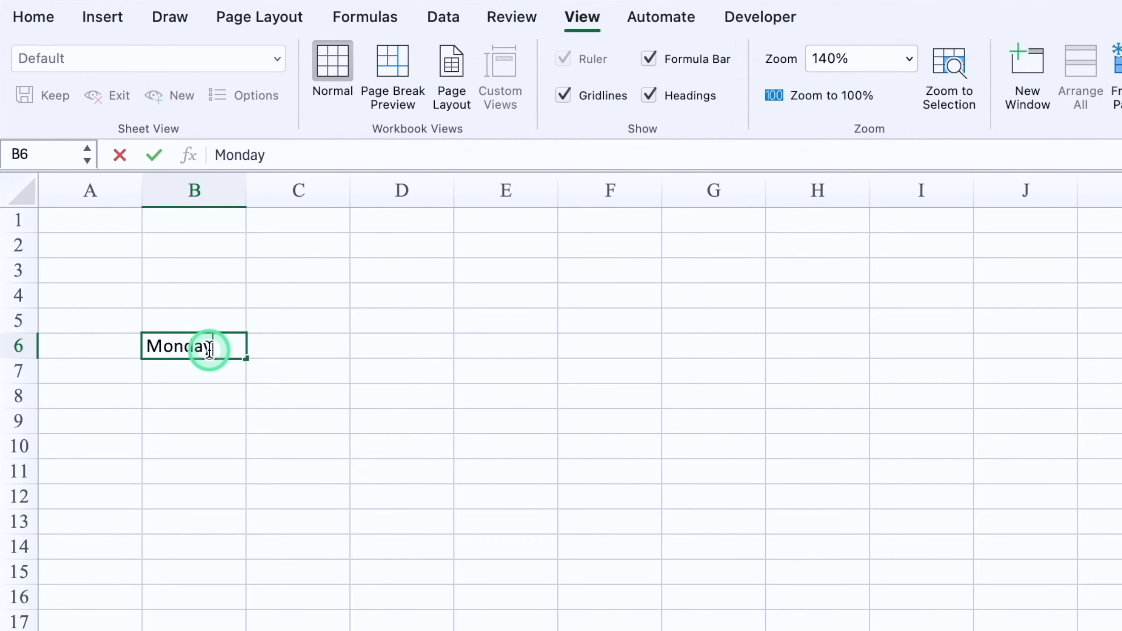
pyautogui.press('Tab')
# Step: Centre the Monday cell B6 and give it a standard red fill with white text
pyautogui.click(223, 345)
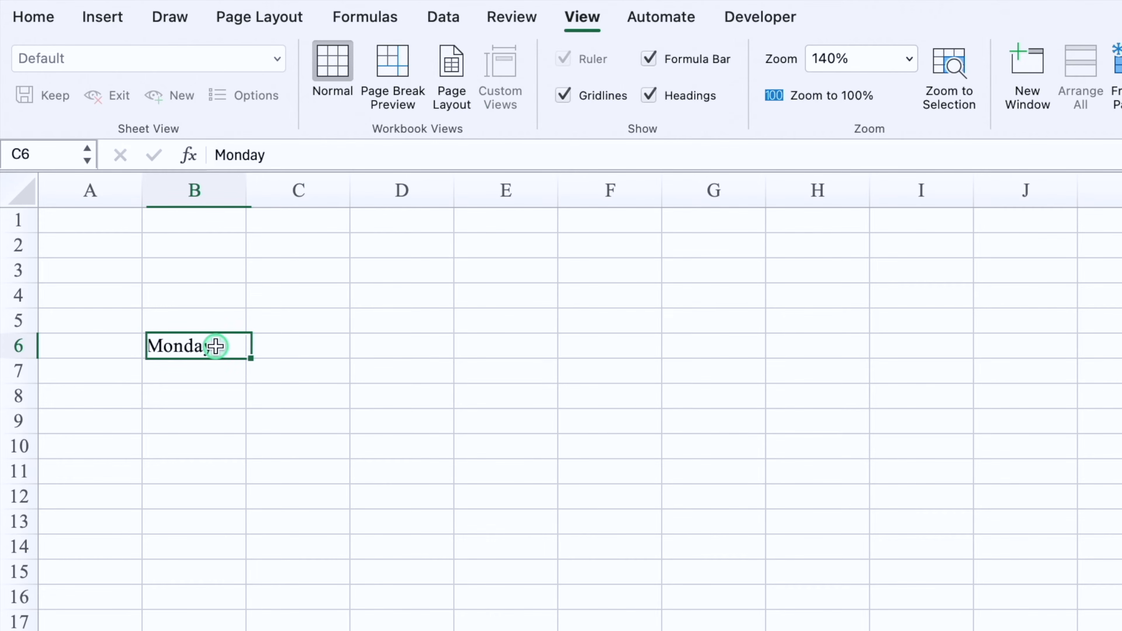
pyautogui.click(479, 76)
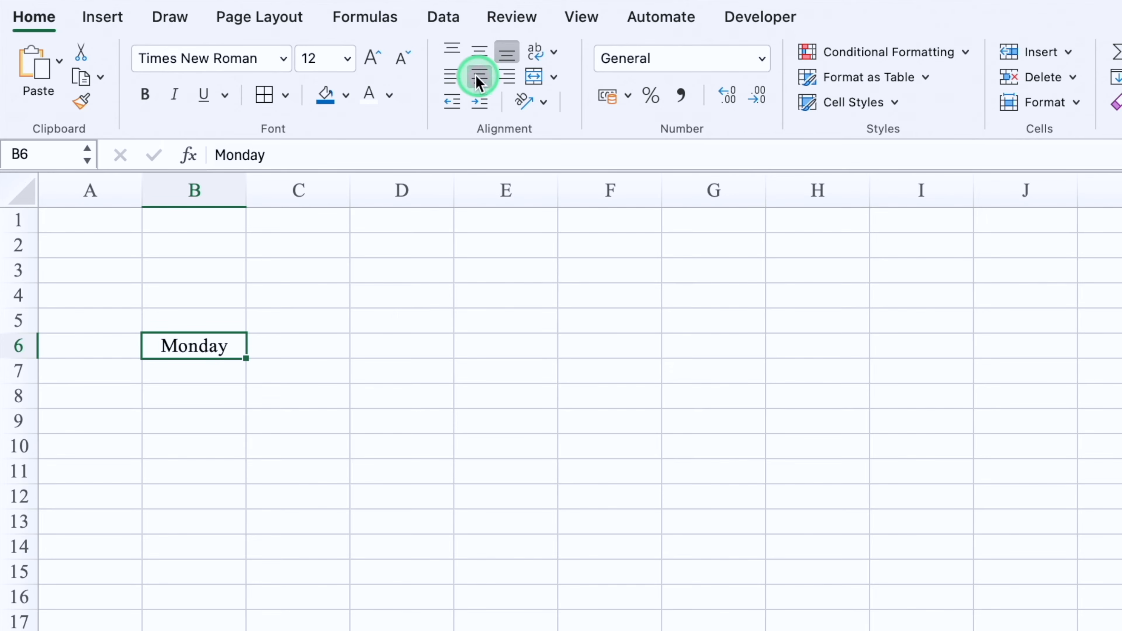
pyautogui.click(346, 94)
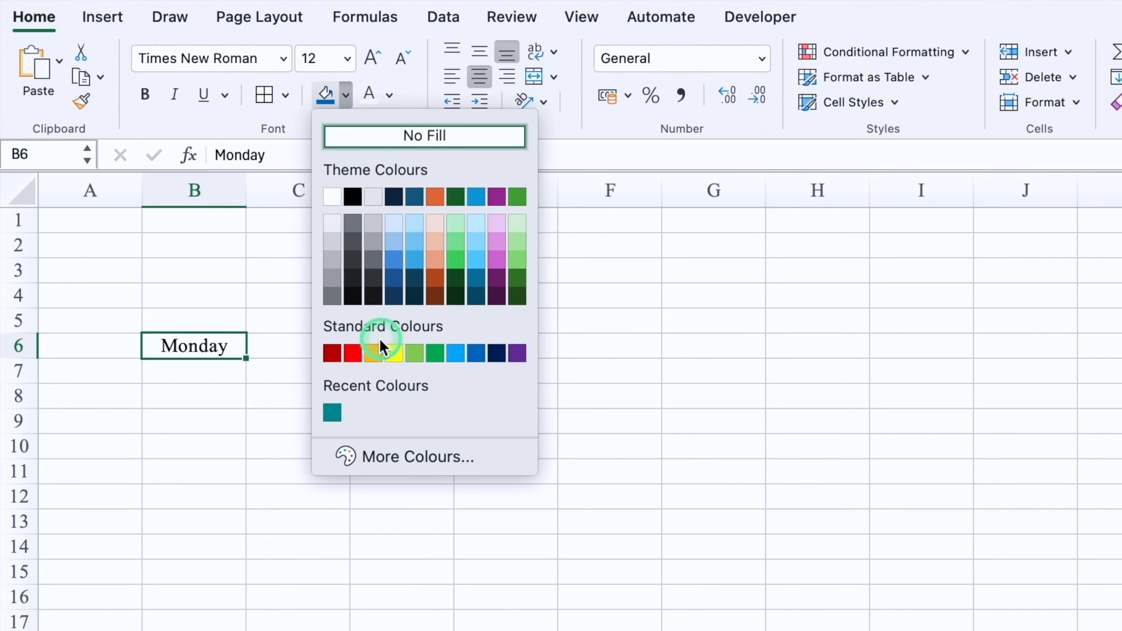
pyautogui.click(352, 353)
pyautogui.click(370, 95)
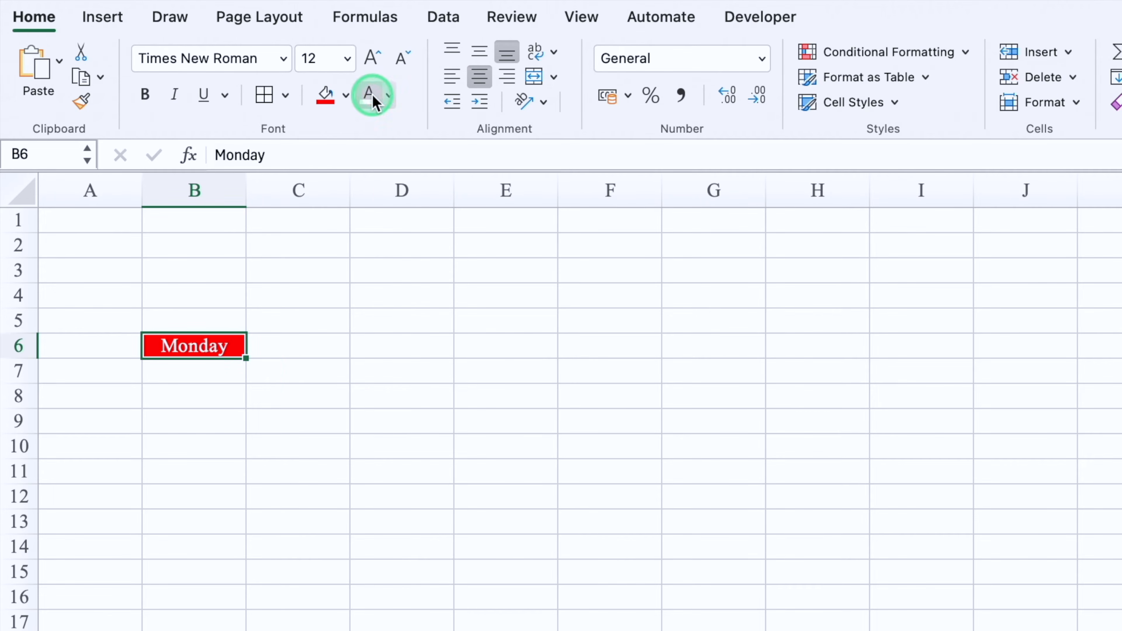
# Step: Extend the weekday series from B6 across to J6 and delete the surplus columns I and J
pyautogui.moveTo(246, 357); pyautogui.dragTo(1076, 381)
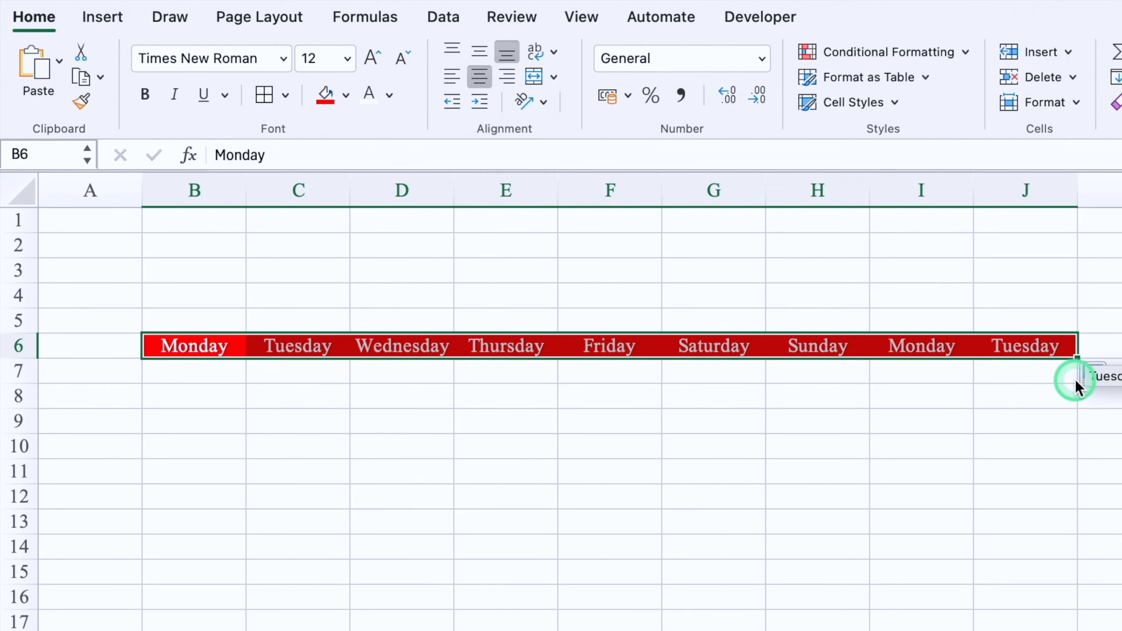
pyautogui.moveTo(924, 186); pyautogui.dragTo(1038, 198)
pyautogui.rightClick(942, 189)
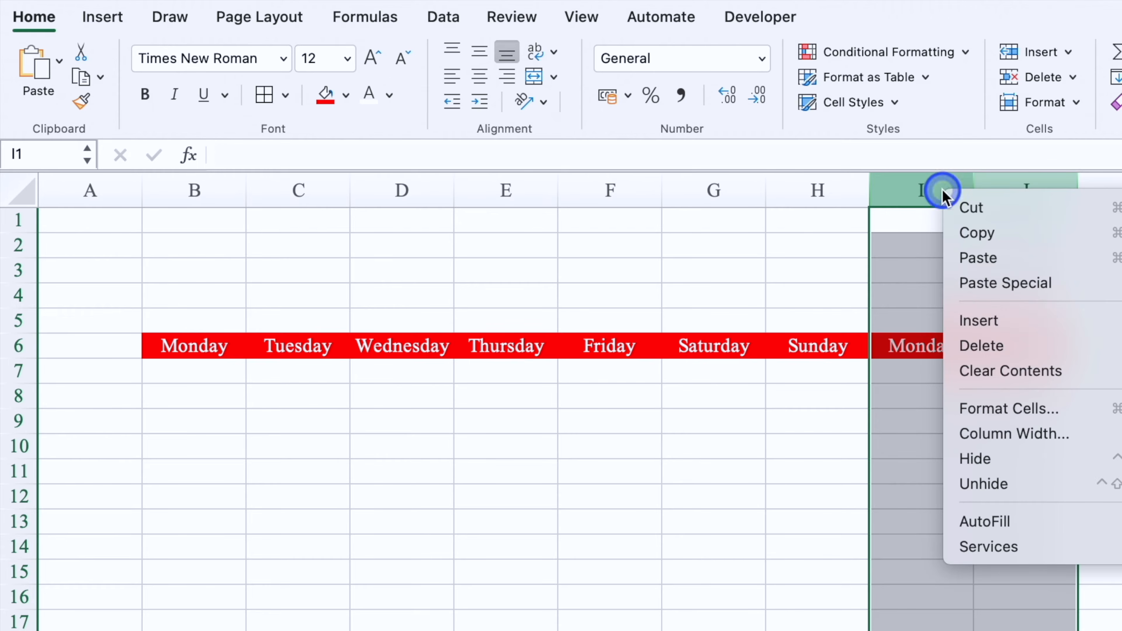
pyautogui.click(1059, 358)
# Step: Apply all borders to the weekday header B6:H6 and to the calendar grid B7:H16 below it
pyautogui.click(200, 363)
pyautogui.click(198, 347)
pyautogui.moveTo(197, 348); pyautogui.dragTo(824, 342)
pyautogui.click(264, 94)
pyautogui.click(221, 370)
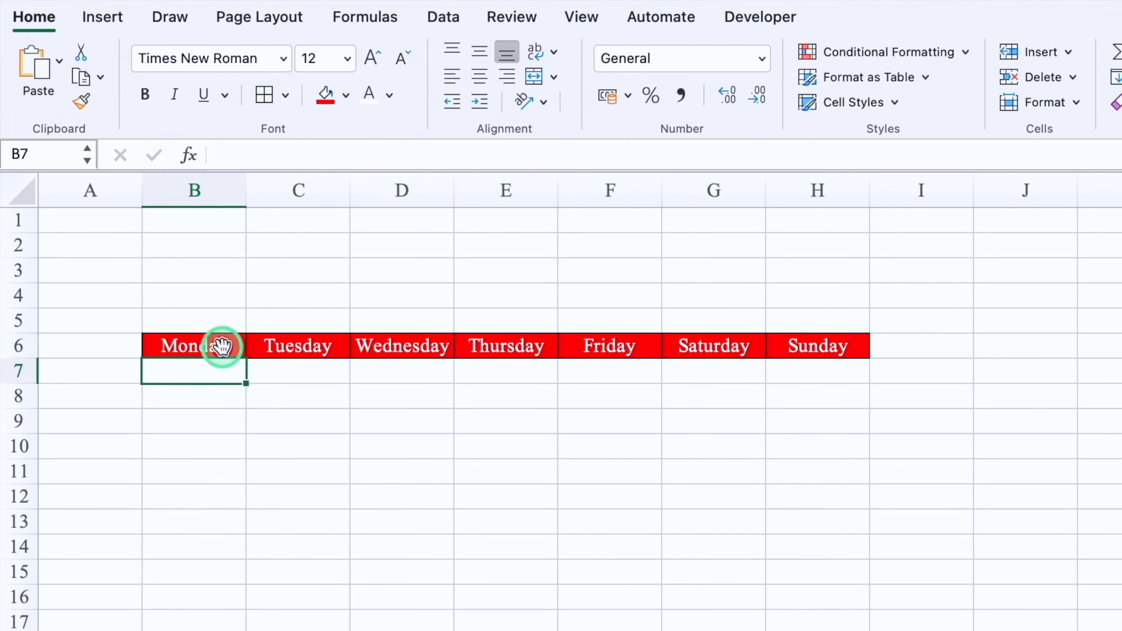
pyautogui.click(220, 351)
pyautogui.moveTo(224, 370); pyautogui.dragTo(808, 596)
pyautogui.click(265, 95)
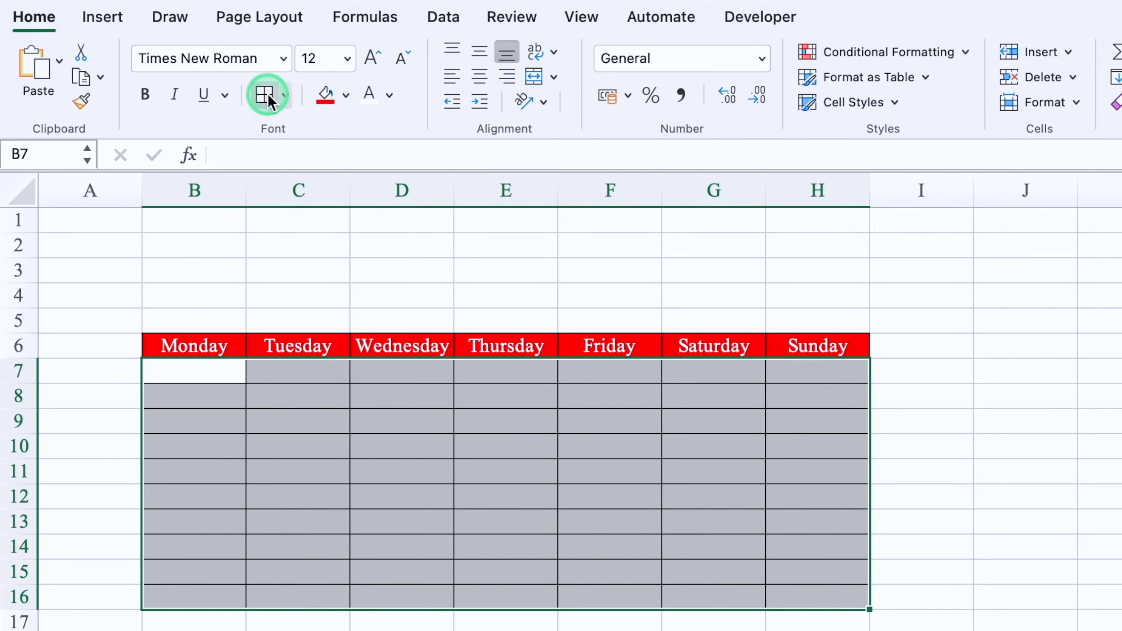
# Step: Enter Month No. in B4 and apply all borders to B4:C4
pyautogui.click(185, 296)
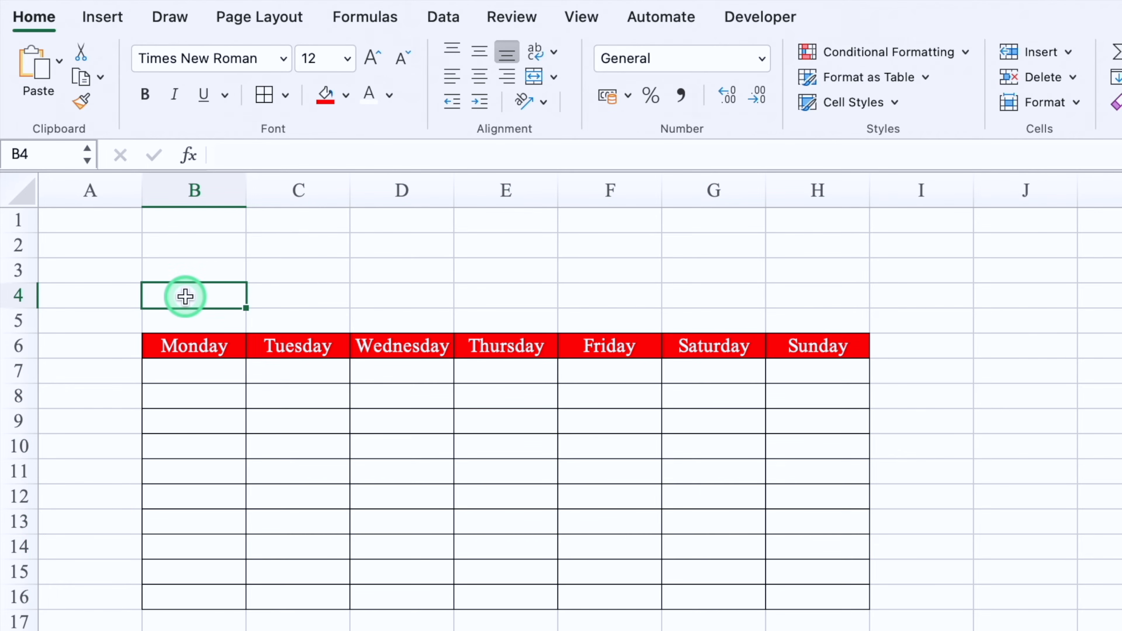
pyautogui.write('Mont')
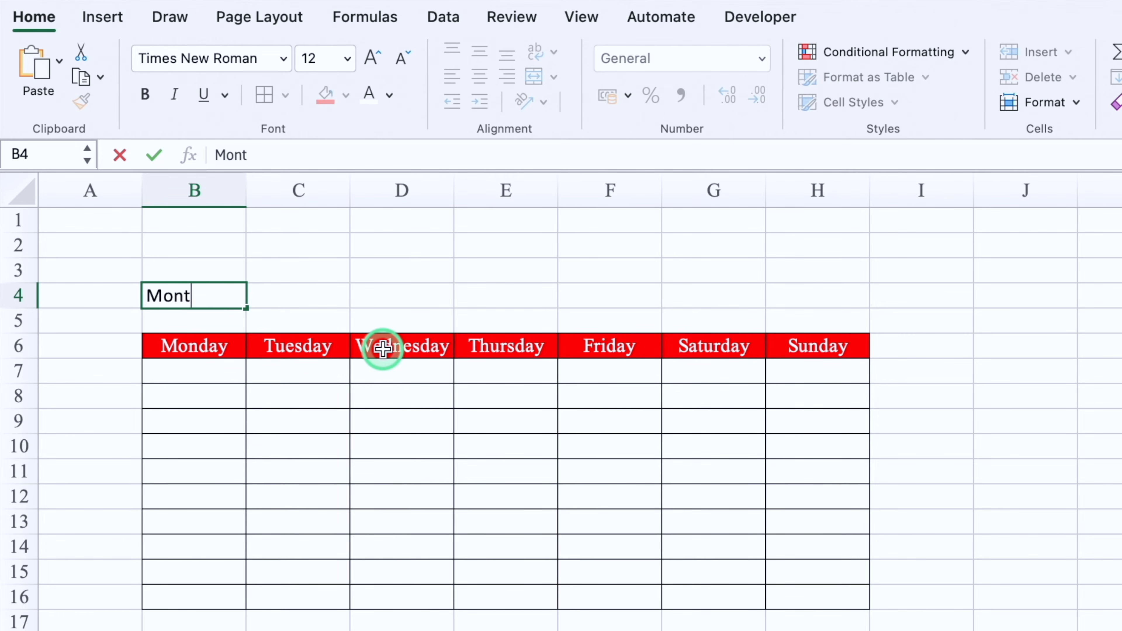
pyautogui.write('h No.')
pyautogui.press('Tab')
pyautogui.click(205, 295)
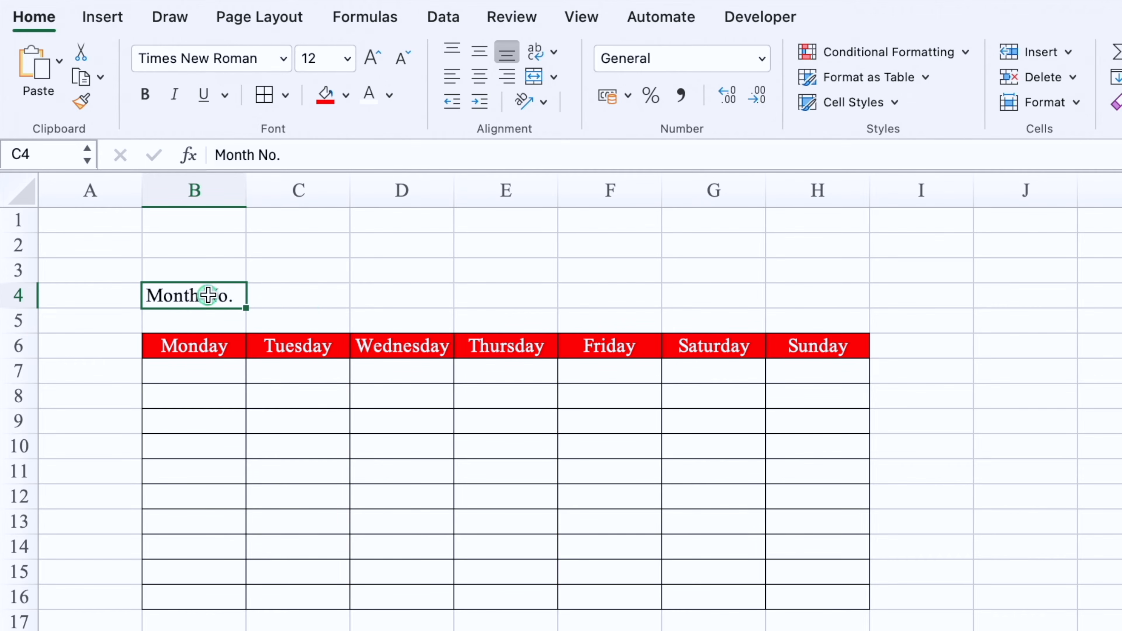
pyautogui.moveTo(207, 295); pyautogui.dragTo(280, 293)
pyautogui.click(273, 103)
# Step: Add the label Year in D4 and the label Name in F4
pyautogui.click(437, 300)
pyautogui.write('Year')
pyautogui.press('Tab')
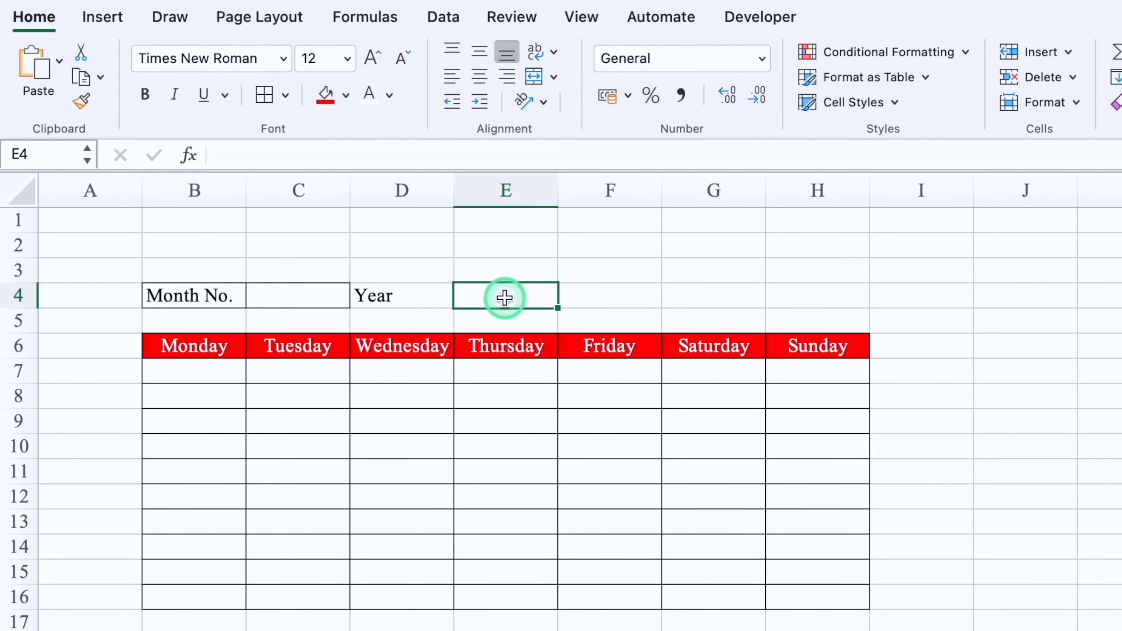
pyautogui.click(618, 293)
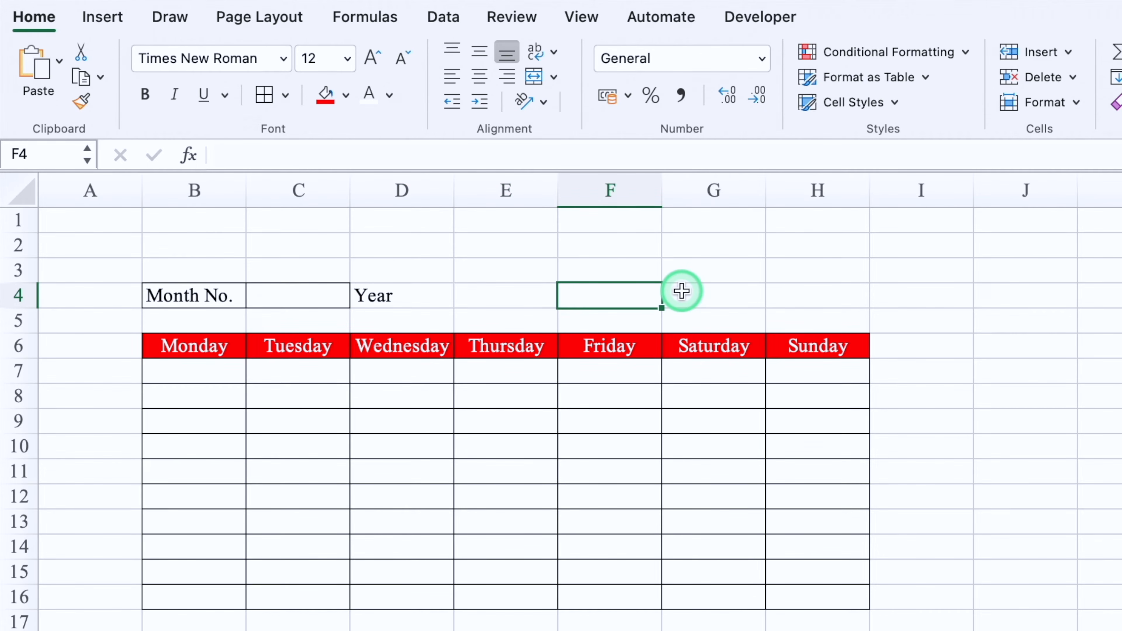
pyautogui.write('Name')
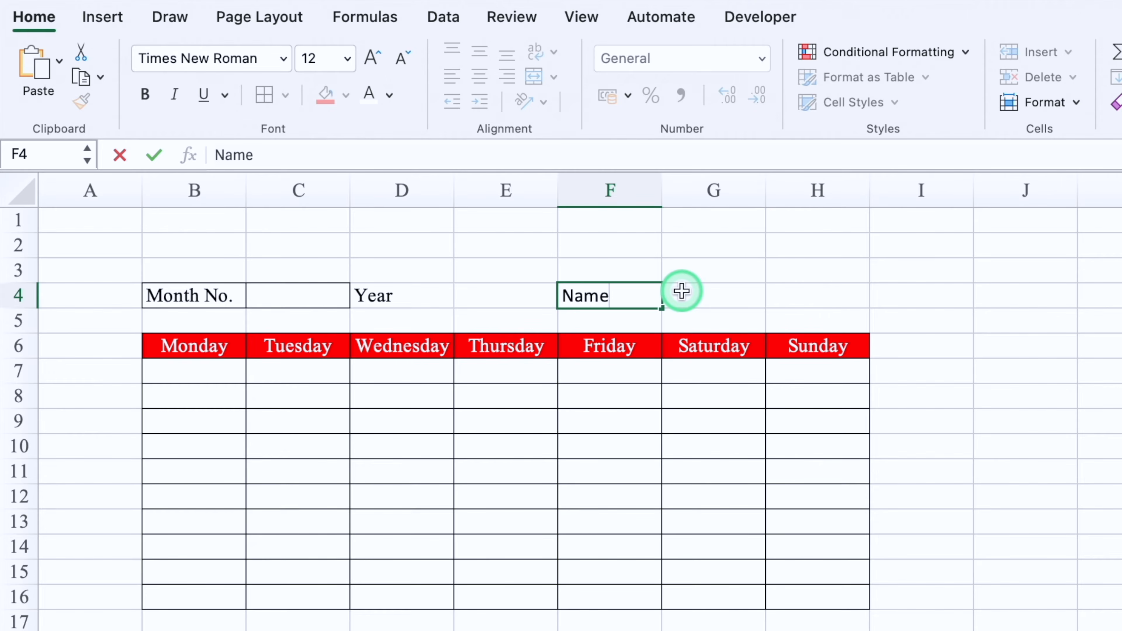
pyautogui.click(681, 291)
# Step: Merge G4:H4 into one cell and centre the contents of row 4 horizontally
pyautogui.moveTo(709, 294); pyautogui.dragTo(826, 290)
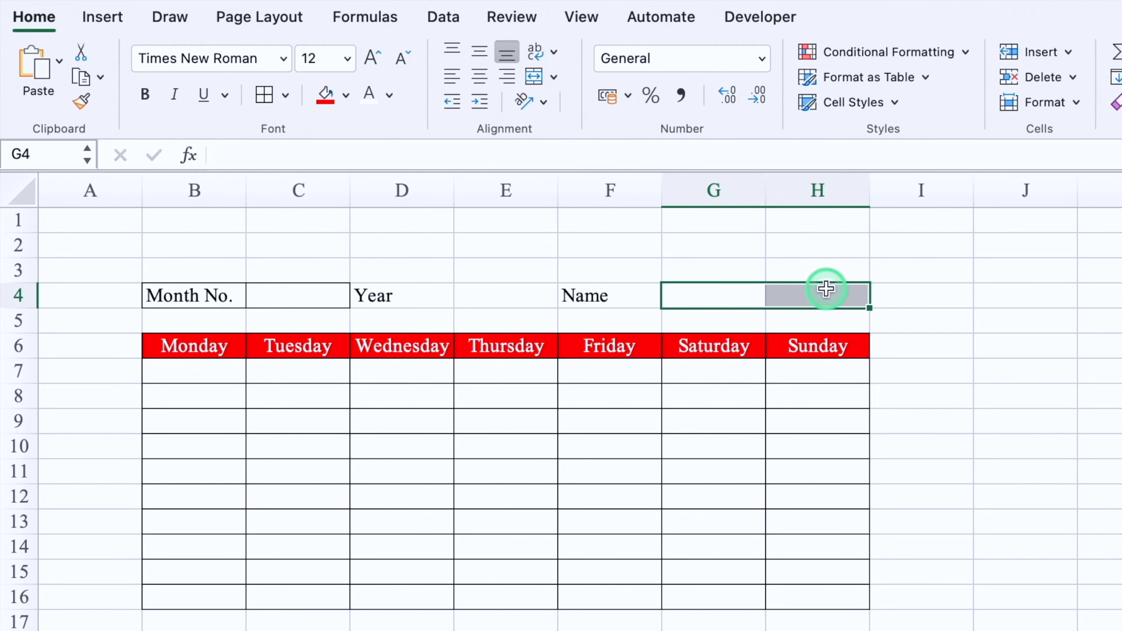
pyautogui.click(534, 76)
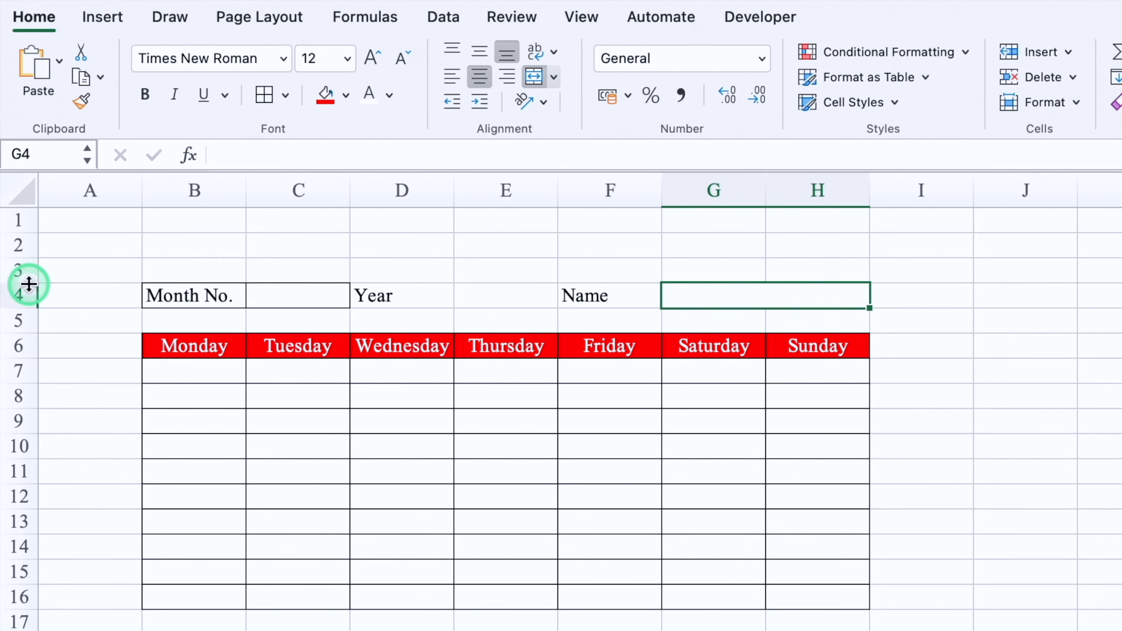
pyautogui.click(14, 294)
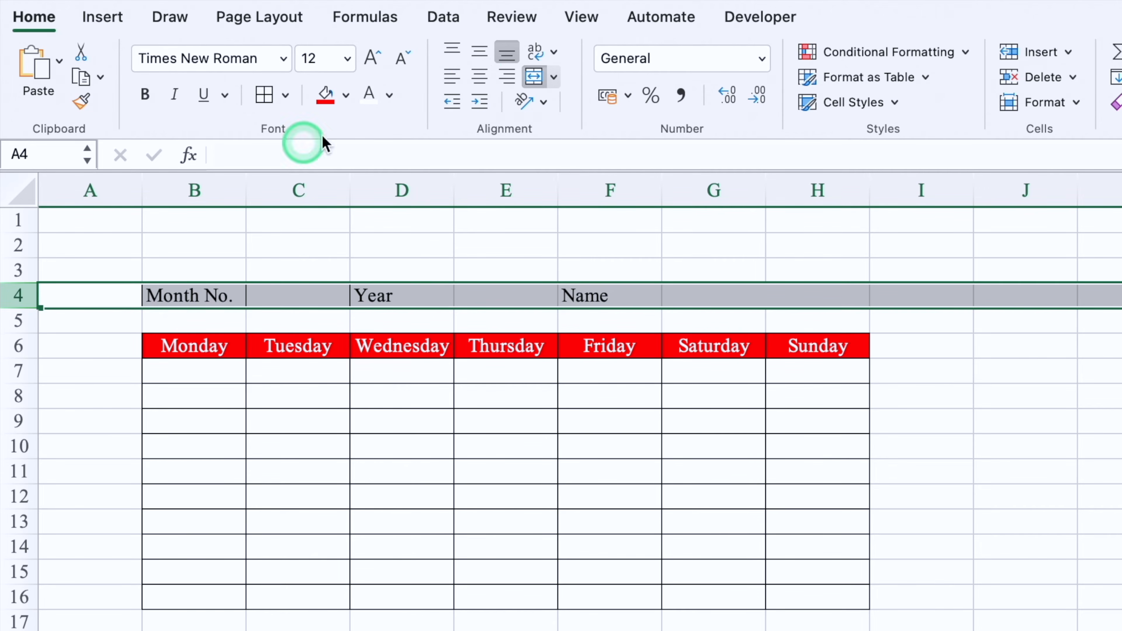
pyautogui.click(479, 76)
# Step: Format the Month No. label with a blue fill and the Year label with a red fill, both with white text
pyautogui.click(221, 293)
pyautogui.click(346, 97)
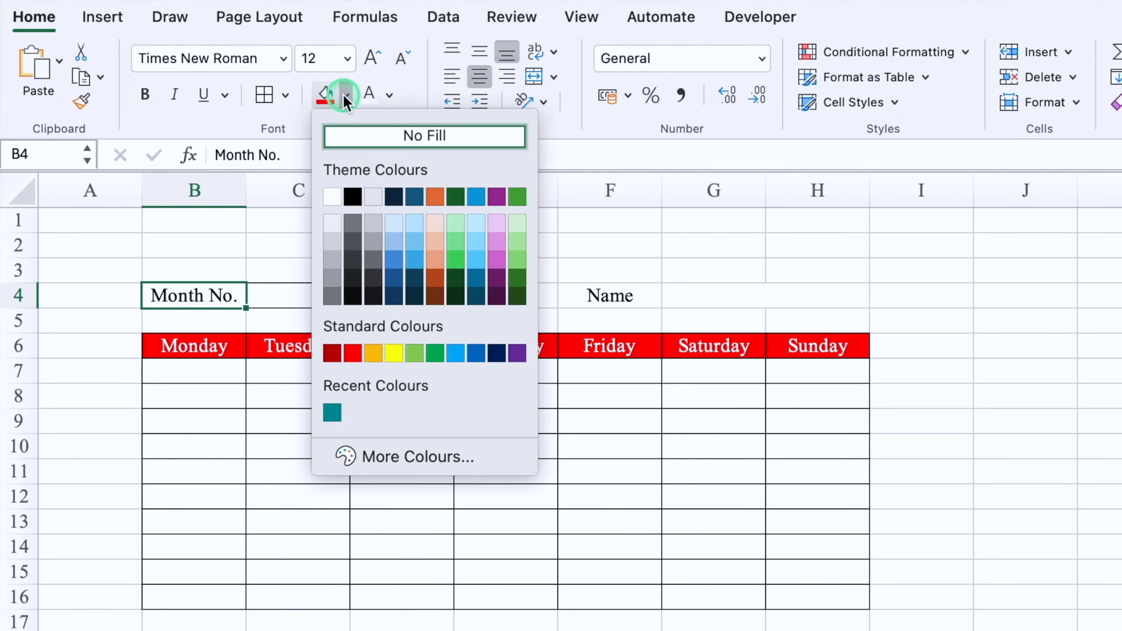
pyautogui.click(479, 353)
pyautogui.click(371, 99)
pyautogui.click(401, 295)
pyautogui.click(346, 96)
pyautogui.click(353, 352)
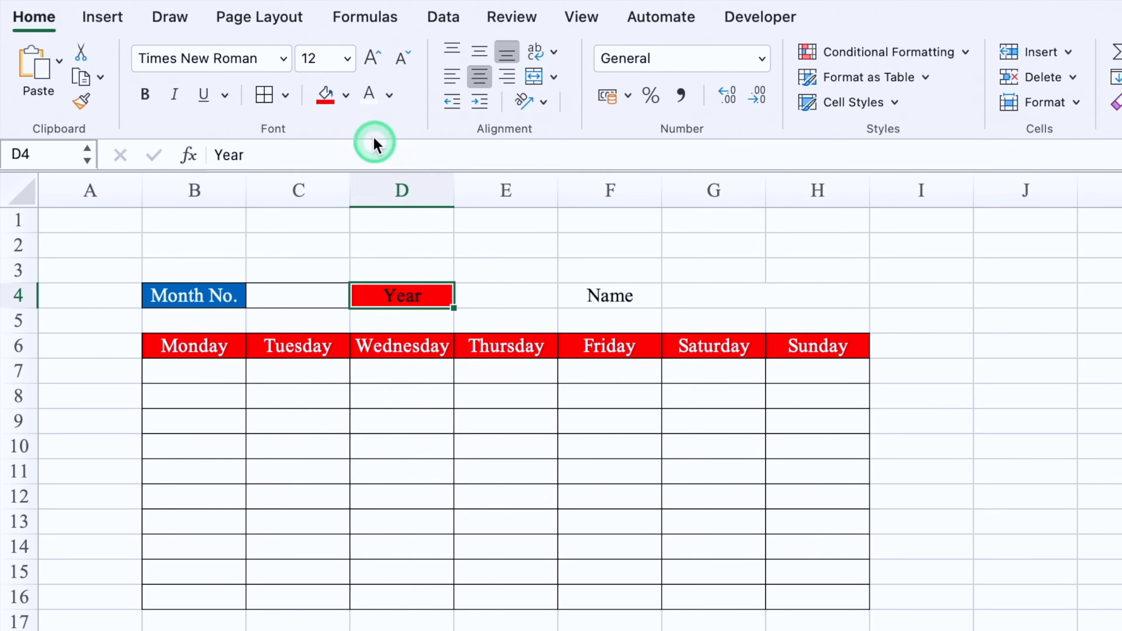
# Step: Fill the Name label in F4 with orange and the merged cell G4:H4 with a custom pale yellow
pyautogui.click(609, 295)
pyautogui.click(346, 95)
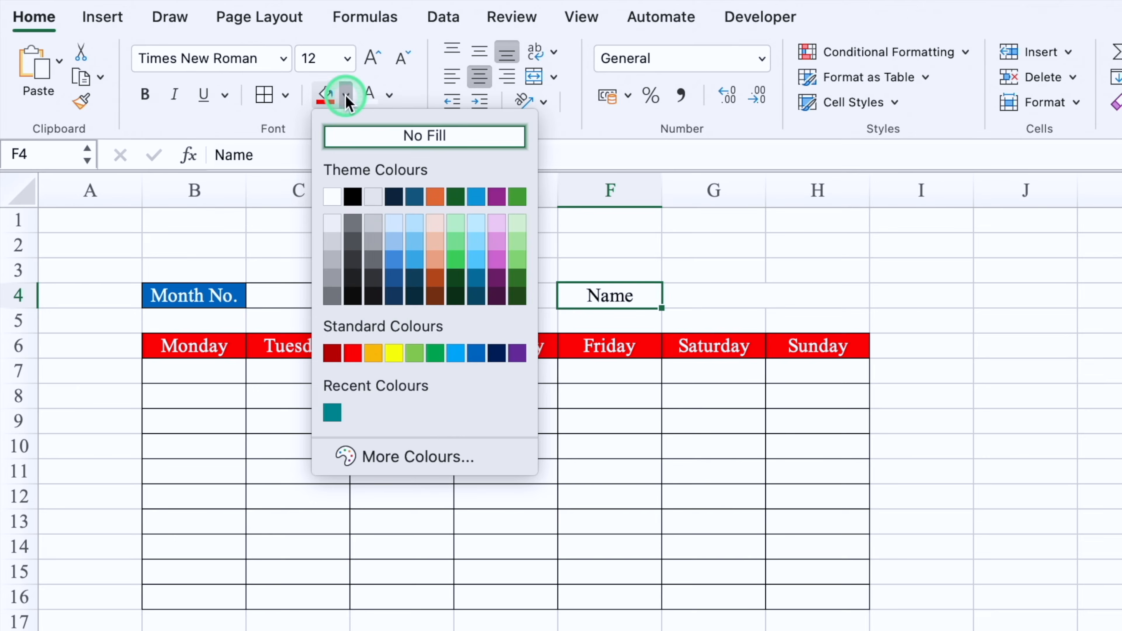
pyautogui.click(370, 352)
pyautogui.moveTo(689, 301); pyautogui.dragTo(817, 295)
pyautogui.click(346, 95)
pyautogui.click(413, 457)
pyautogui.click(666, 120)
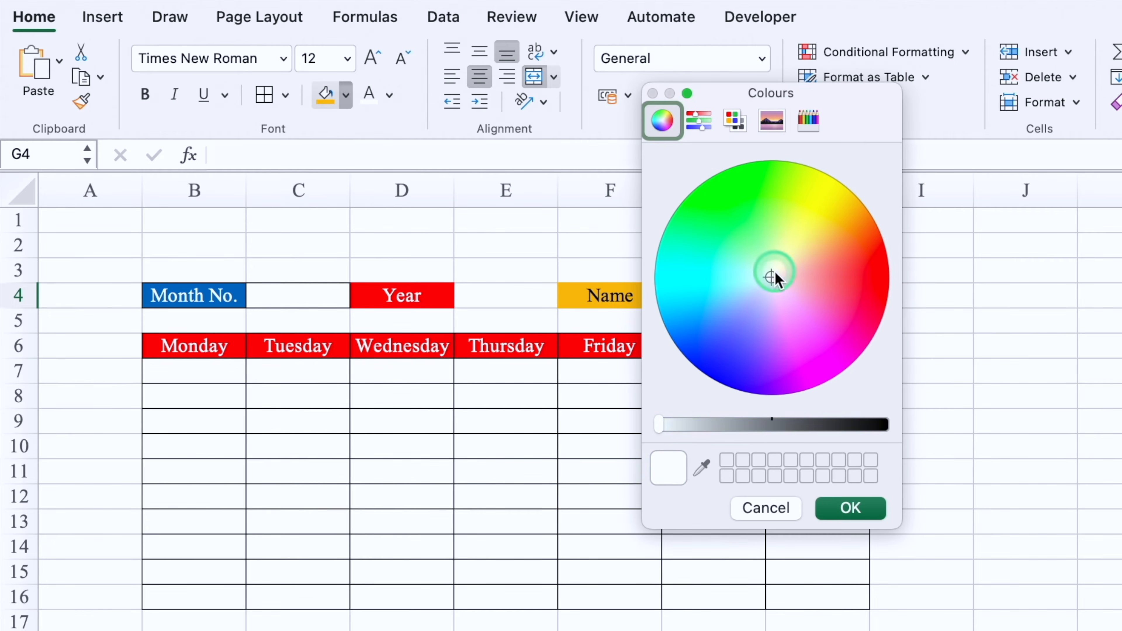
pyautogui.press('Return')
# Step: Apply all borders to the selector row B4:H4
pyautogui.moveTo(196, 293); pyautogui.dragTo(749, 298)
pyautogui.click(264, 96)
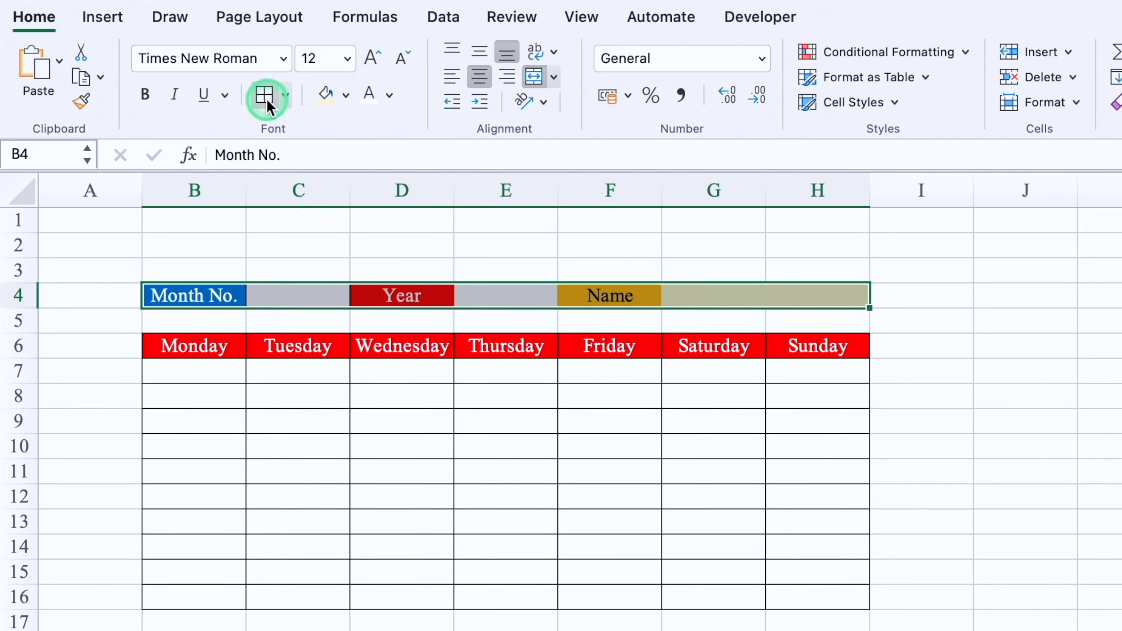
pyautogui.click(1024, 321)
# Step: Increase the height of row 4 and middle-align every cell on the sheet vertically
pyautogui.moveTo(20, 306); pyautogui.dragTo(20, 330)
pyautogui.click(16, 186)
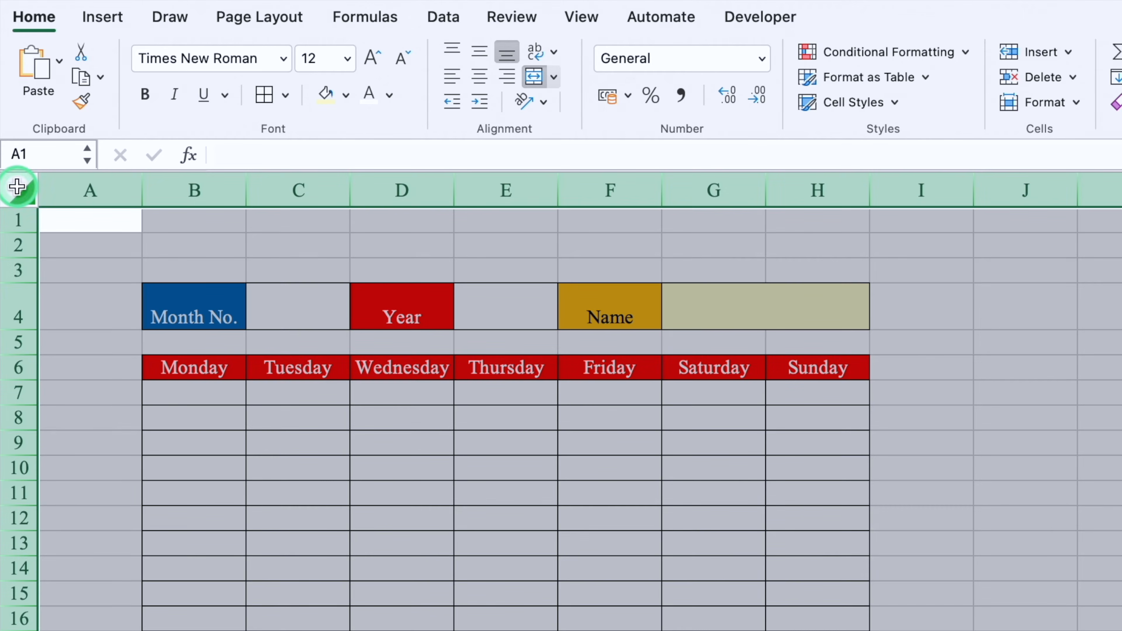
pyautogui.click(480, 54)
pyautogui.click(90, 418)
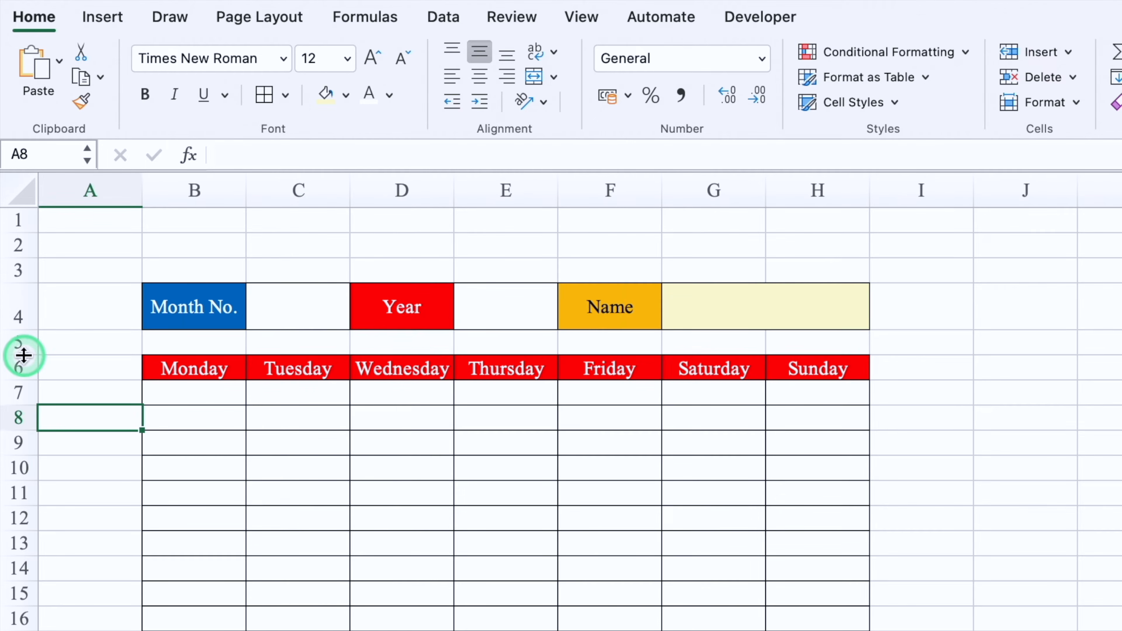
# Step: Shrink row 5, increase the height of row 6, and merge and centre cells B2:E2
pyautogui.moveTo(24, 352)
pyautogui.mouseDown()
pyautogui.moveTo(22, 333)
pyautogui.moveTo(22, 370)
pyautogui.mouseUp()
pyautogui.click(194, 242)
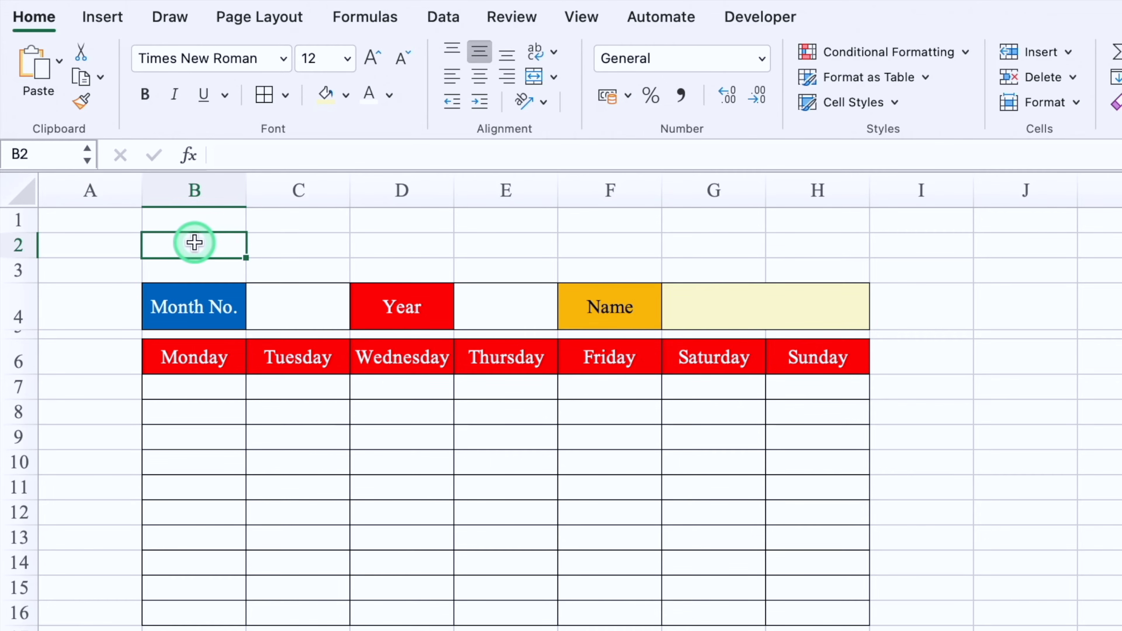
pyautogui.moveTo(227, 244); pyautogui.dragTo(466, 244)
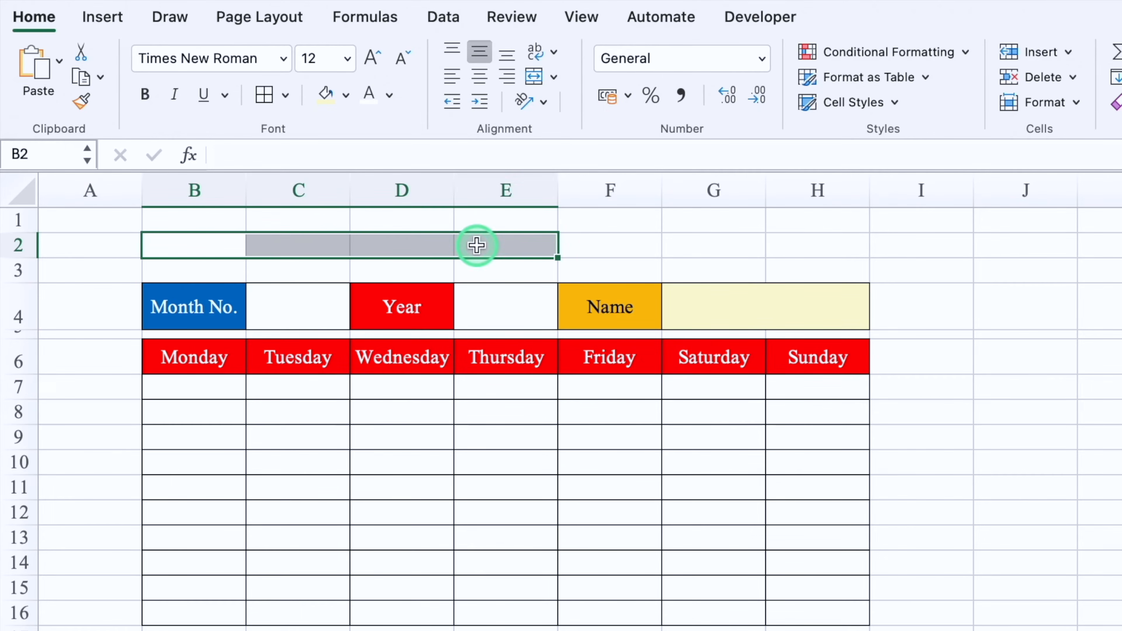
pyautogui.click(533, 76)
# Step: Increase the height of row 2, shrink the spacer row 3 and narrow column A
pyautogui.moveTo(17, 253); pyautogui.dragTo(25, 310)
pyautogui.scroll(2, 25, 311)
pyautogui.moveTo(178, 190); pyautogui.dragTo(67, 216)
# Step: Enter the title "Calendar and Schedular" in the merged cell B2:E2
pyautogui.doubleClick(252, 291)
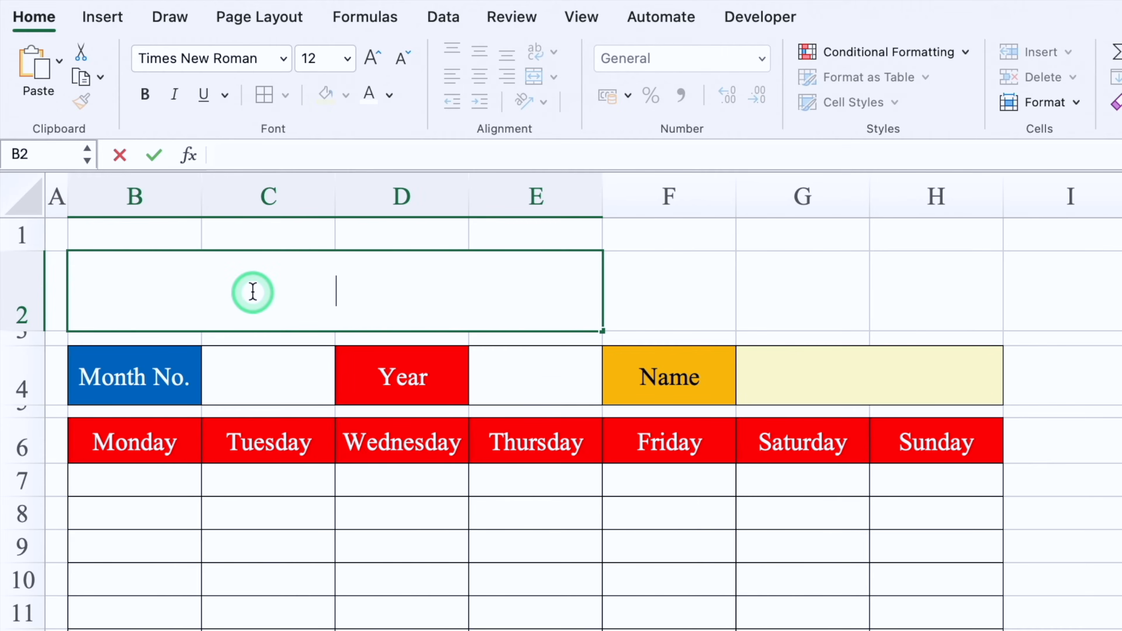
pyautogui.write('Calendar and Schedular')
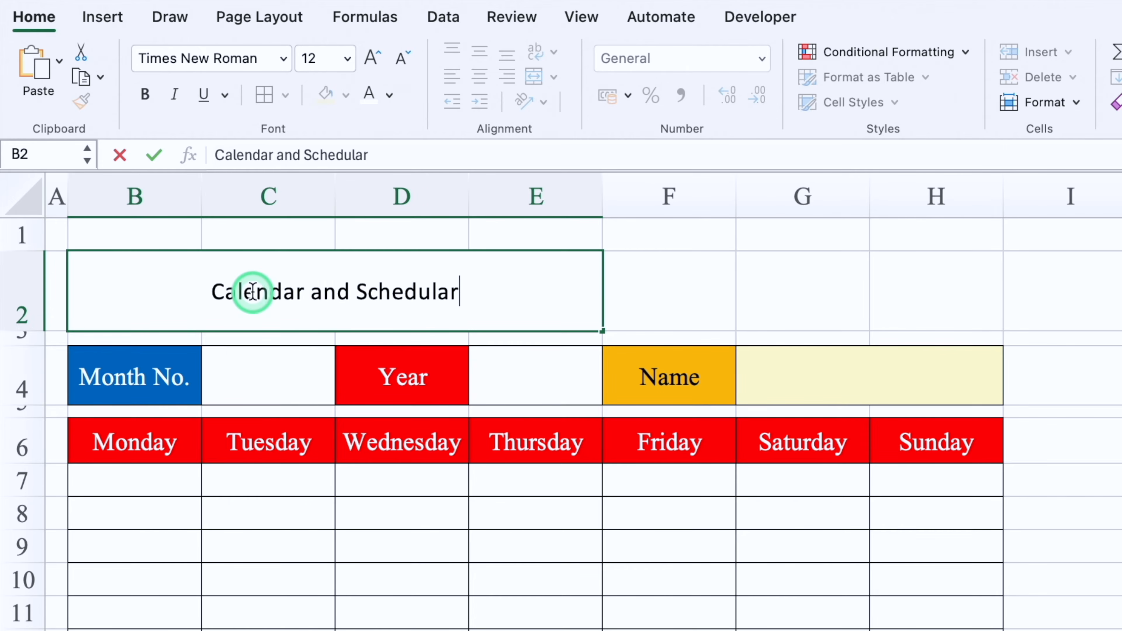
pyautogui.press('Return')
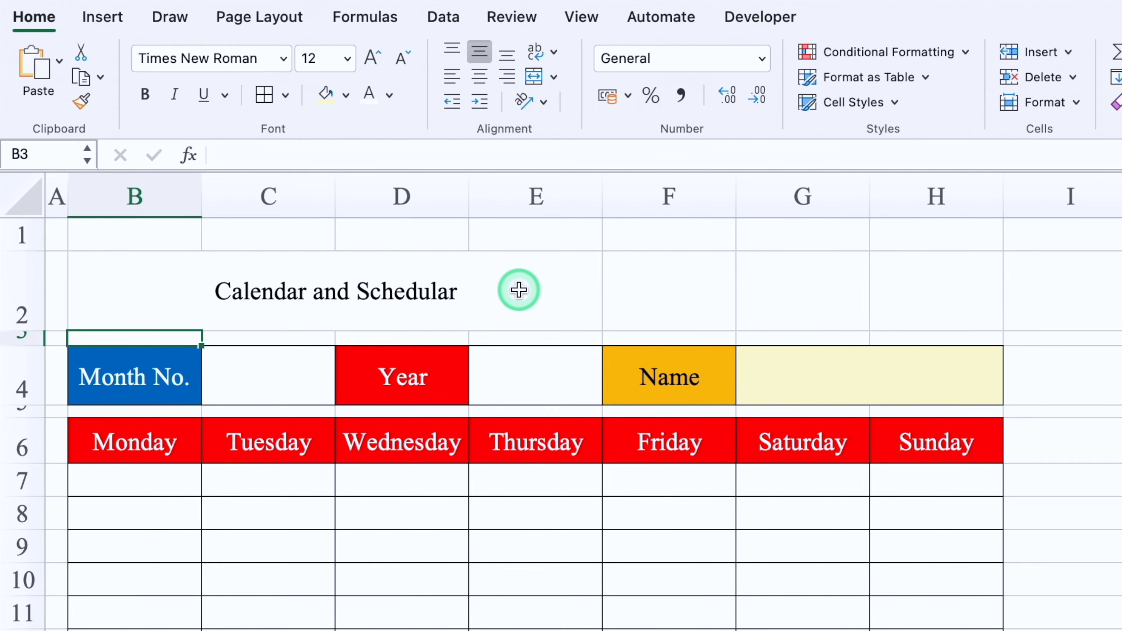
# Step: Give the title cell B2:E2 a blue fill with white text
pyautogui.click(519, 290)
pyautogui.click(346, 94)
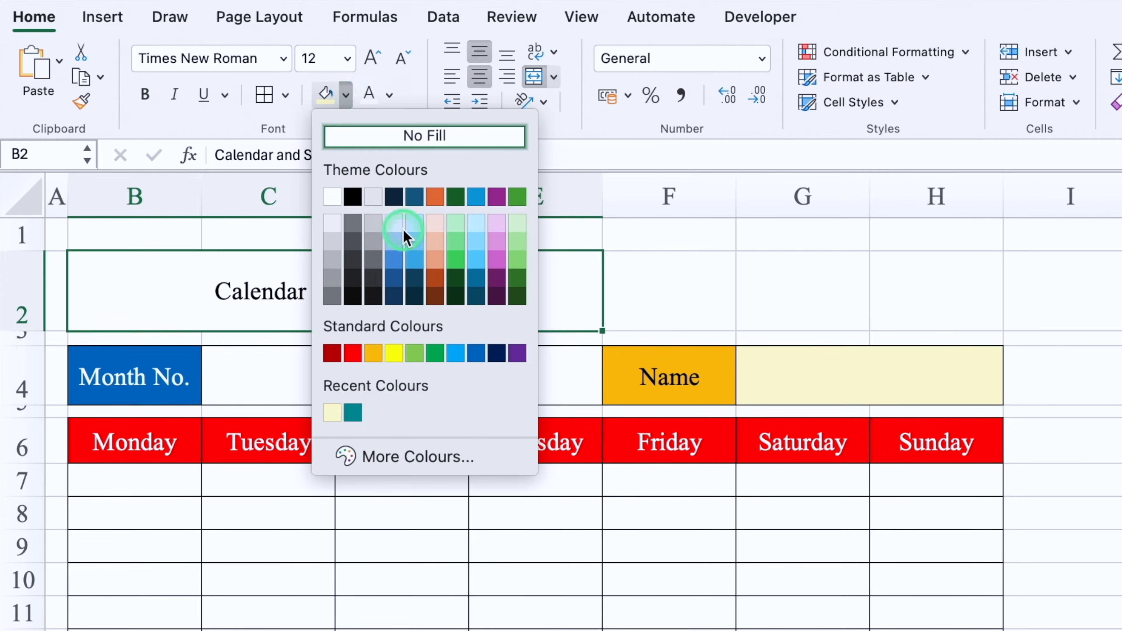
pyautogui.click(475, 352)
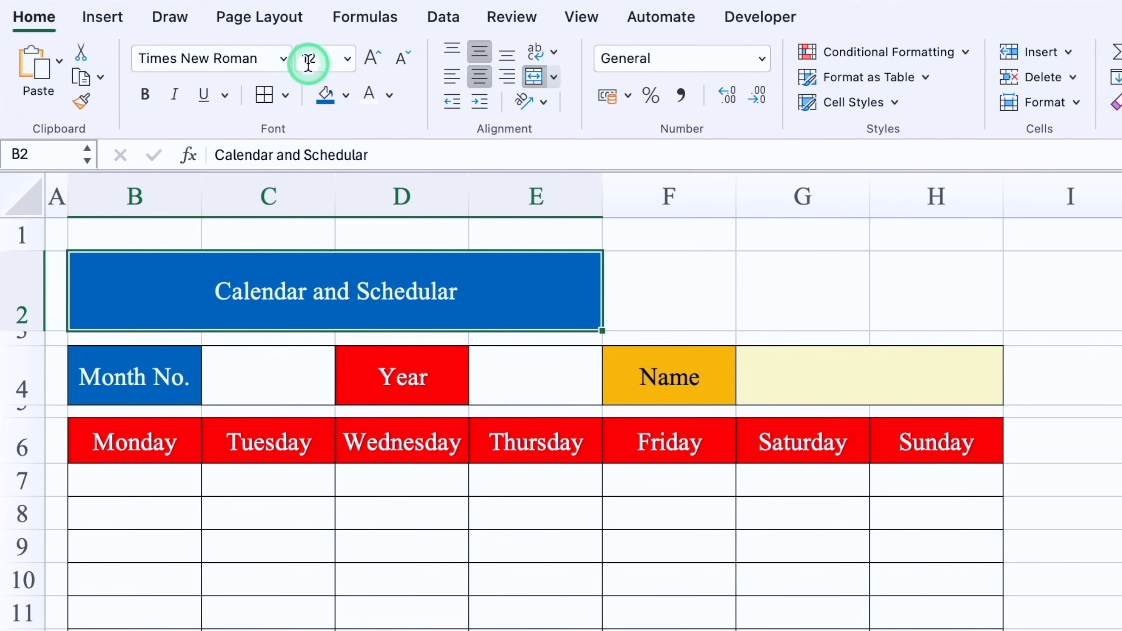
# Step: Set the title's font to Impact at size 24
pyautogui.click(283, 57)
pyautogui.click(275, 288)
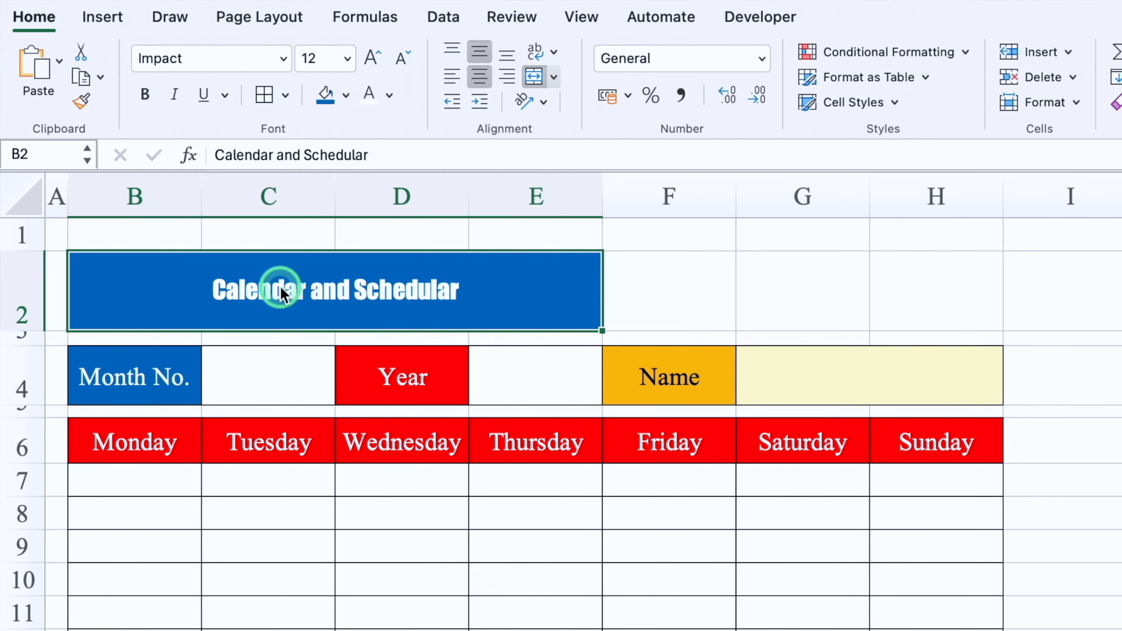
pyautogui.click(370, 58)
pyautogui.click(371, 58)
pyautogui.click(370, 58)
pyautogui.click(370, 58)
pyautogui.click(370, 58)
pyautogui.click(370, 58)
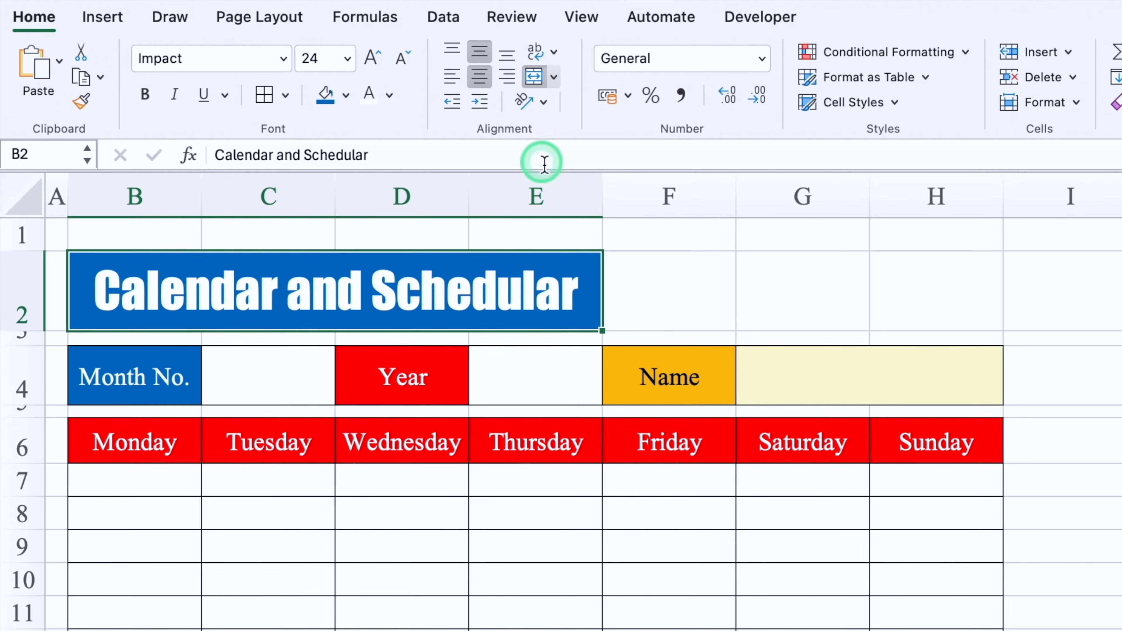
# Step: Merge and centre cells F2:G2 beside the title
pyautogui.click(671, 282)
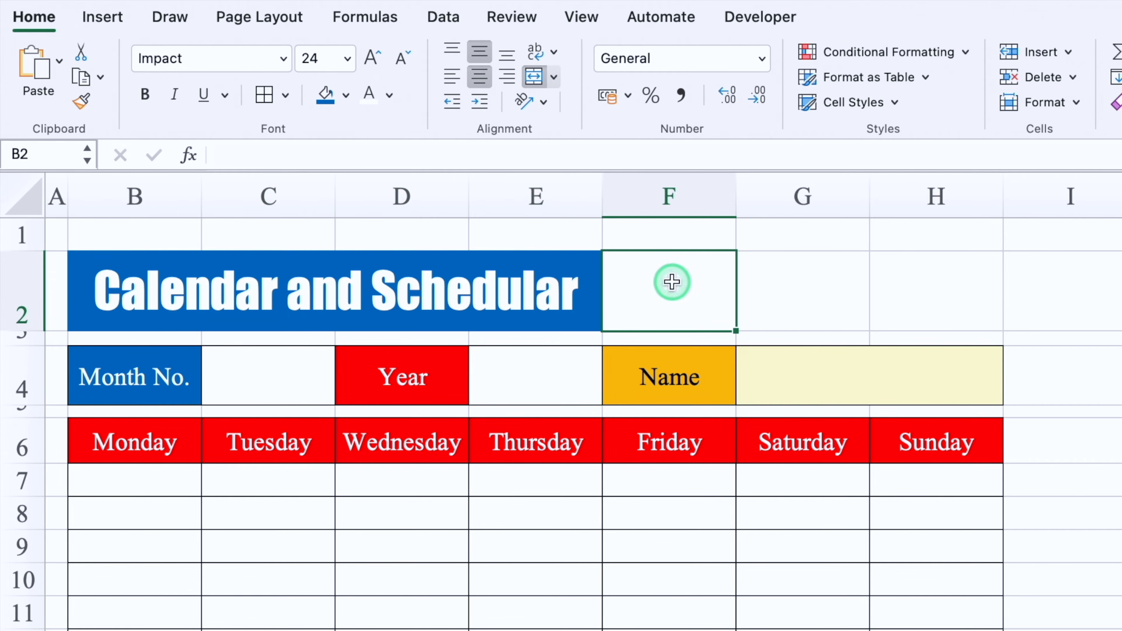
pyautogui.moveTo(684, 282); pyautogui.dragTo(777, 282)
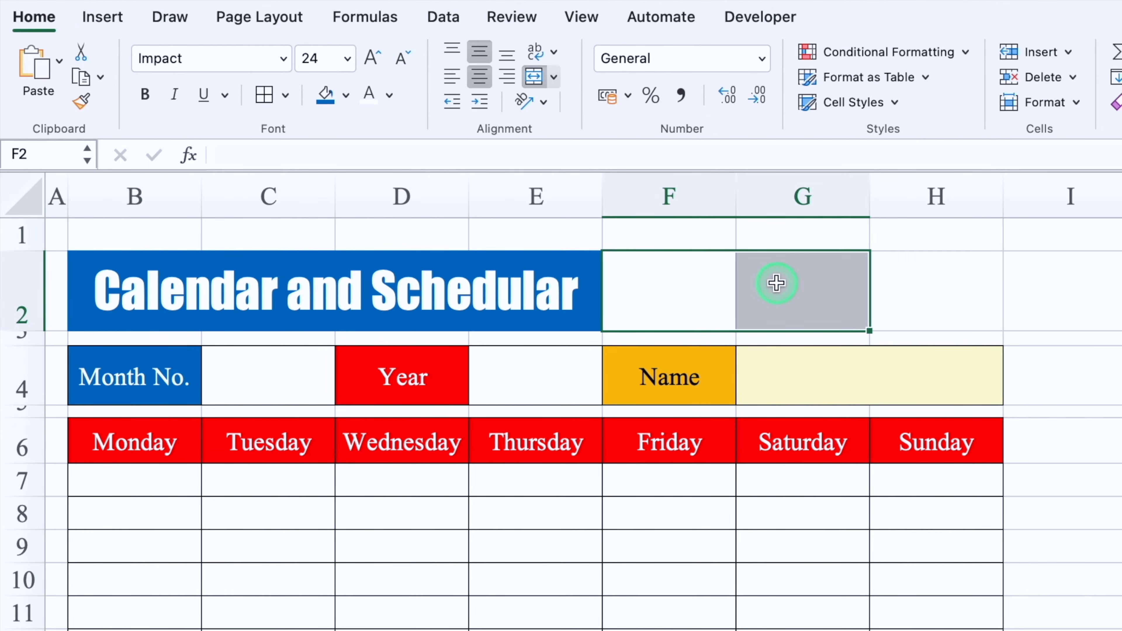
pyautogui.click(534, 77)
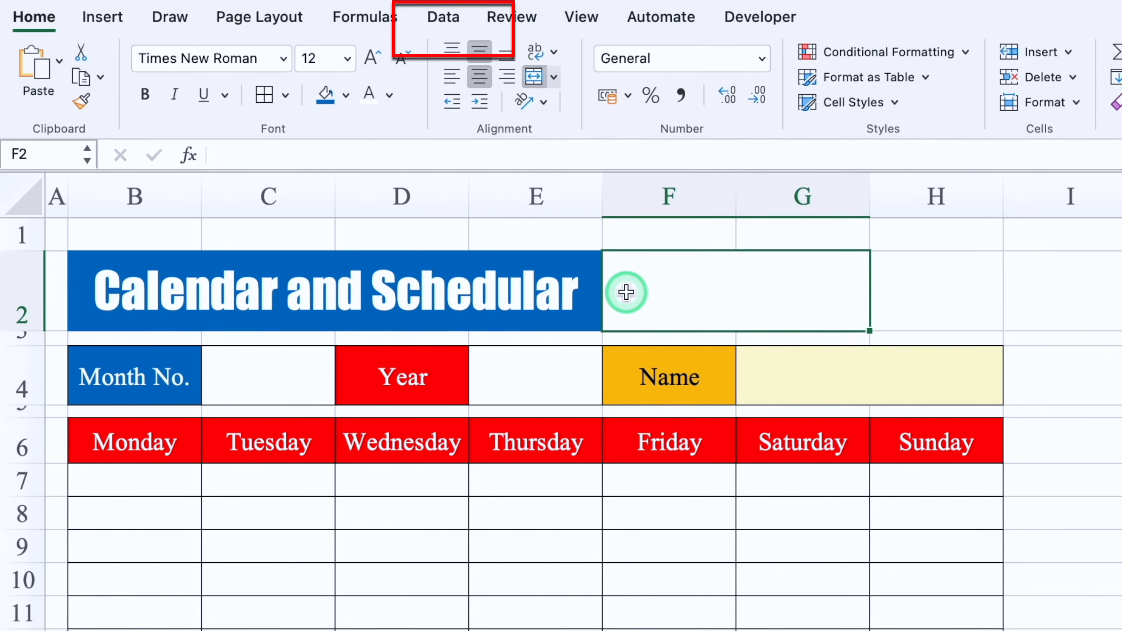
# Step: Add a List data validation to F2 with source =Settings!$D$3:$D$14 and choose JANUARY from its drop-down
pyautogui.click(447, 17)
pyautogui.click(1097, 63)
pyautogui.click(1104, 94)
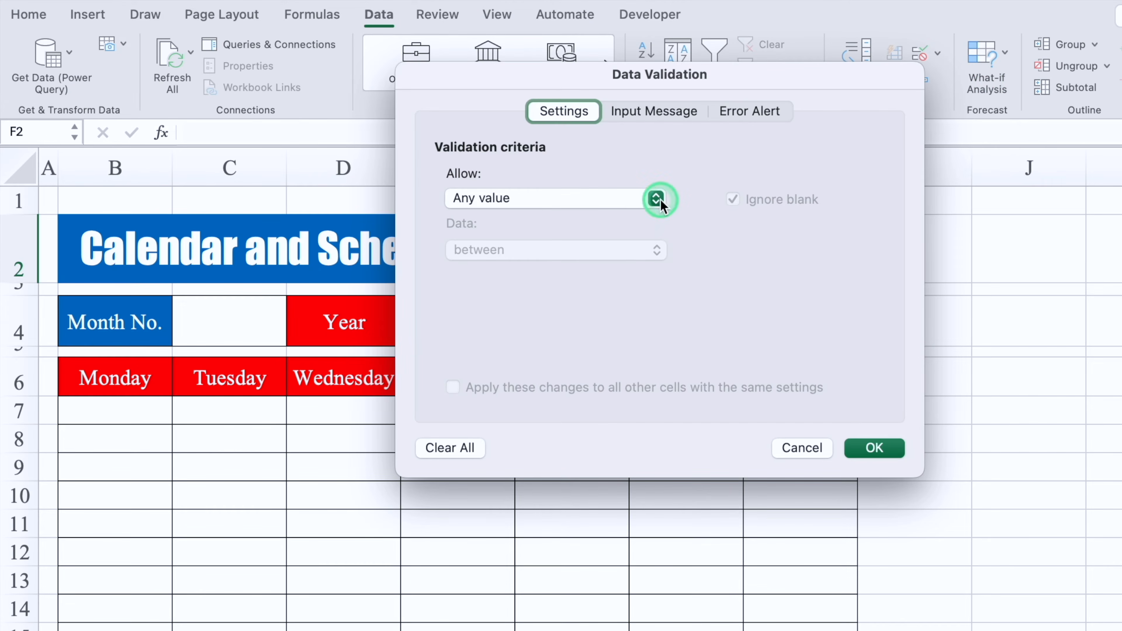
pyautogui.click(657, 199)
pyautogui.click(538, 257)
pyautogui.click(562, 301)
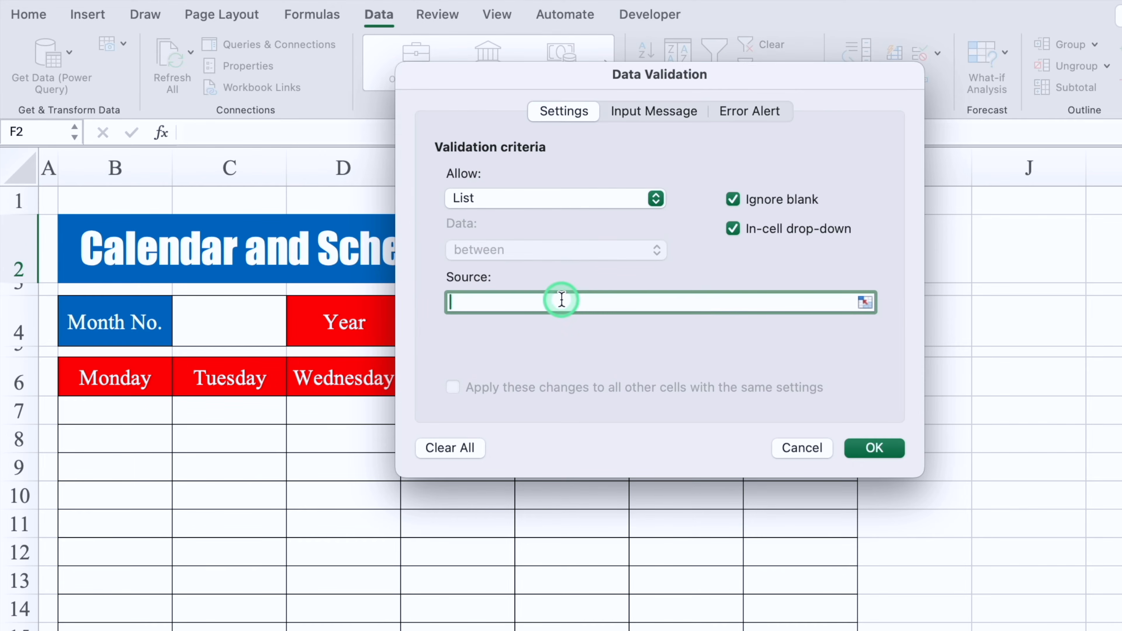
pyautogui.click(247, 630)
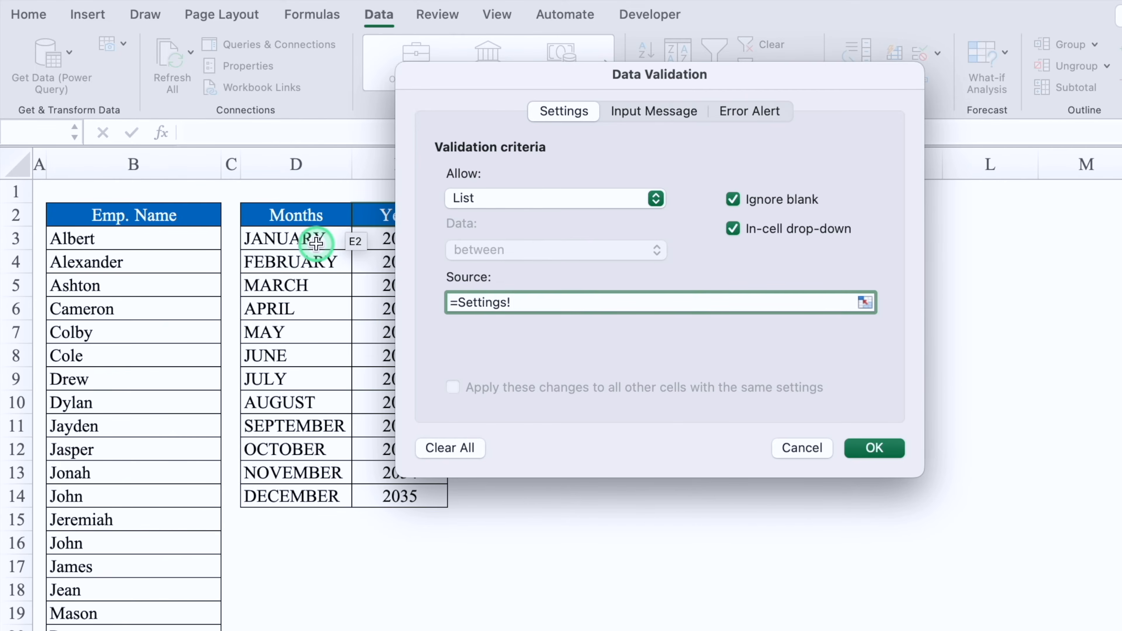
pyautogui.moveTo(315, 242); pyautogui.dragTo(321, 495)
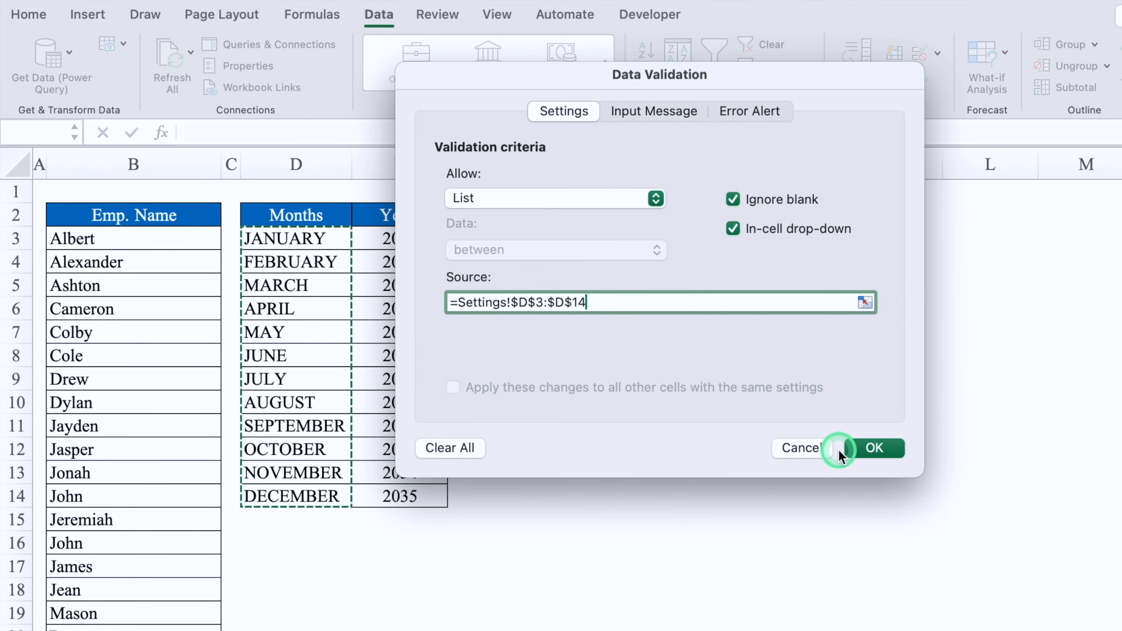
pyautogui.click(874, 447)
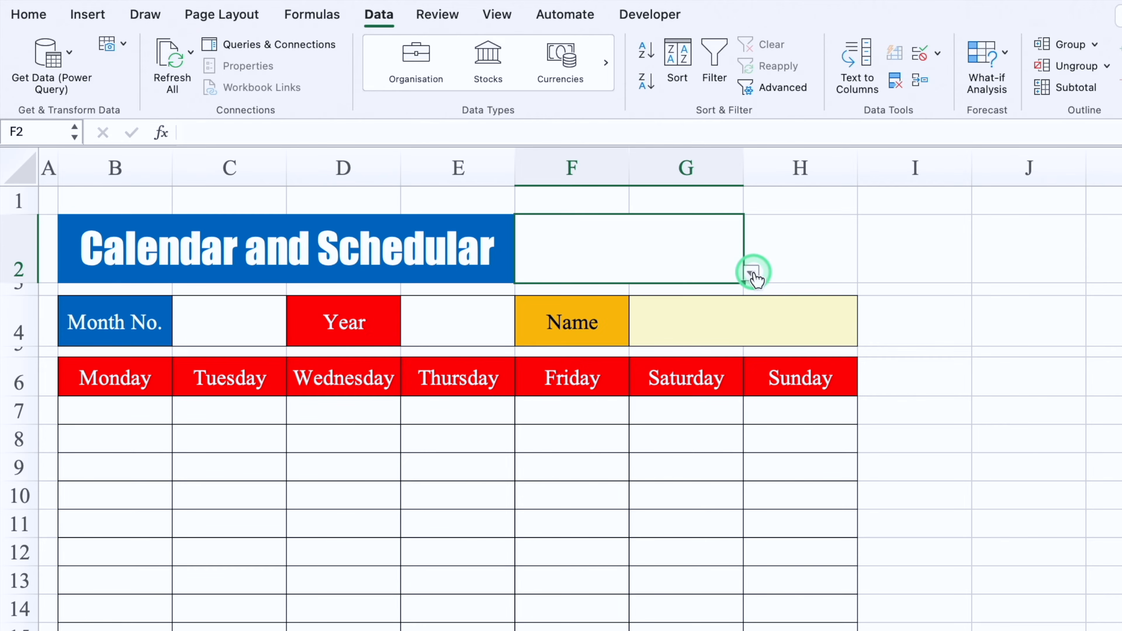
pyautogui.click(751, 274)
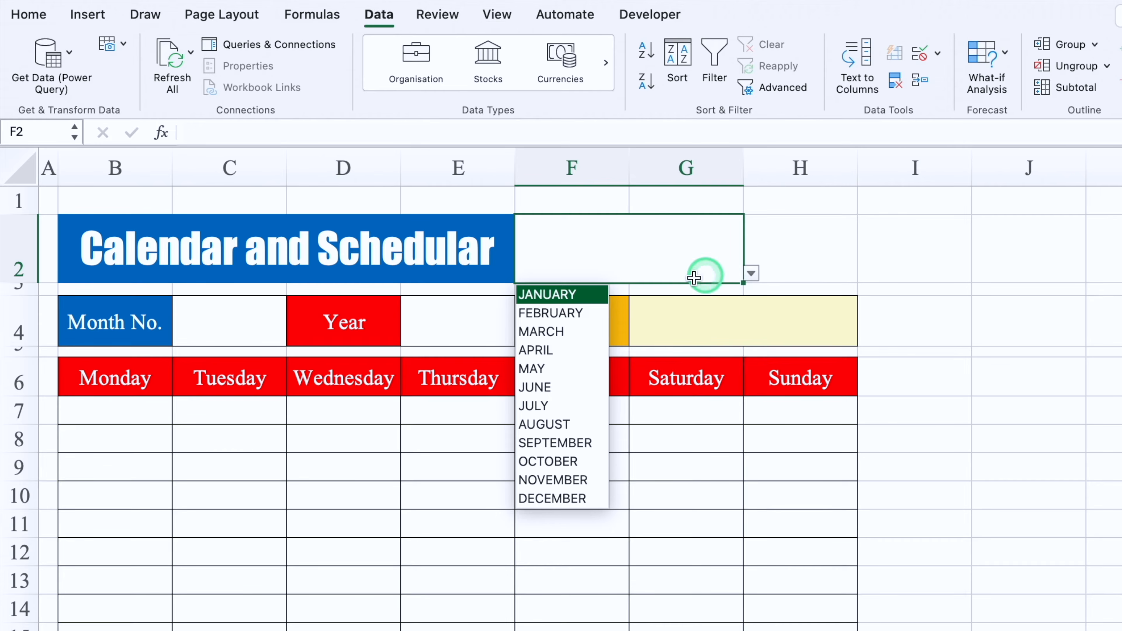
pyautogui.click(588, 298)
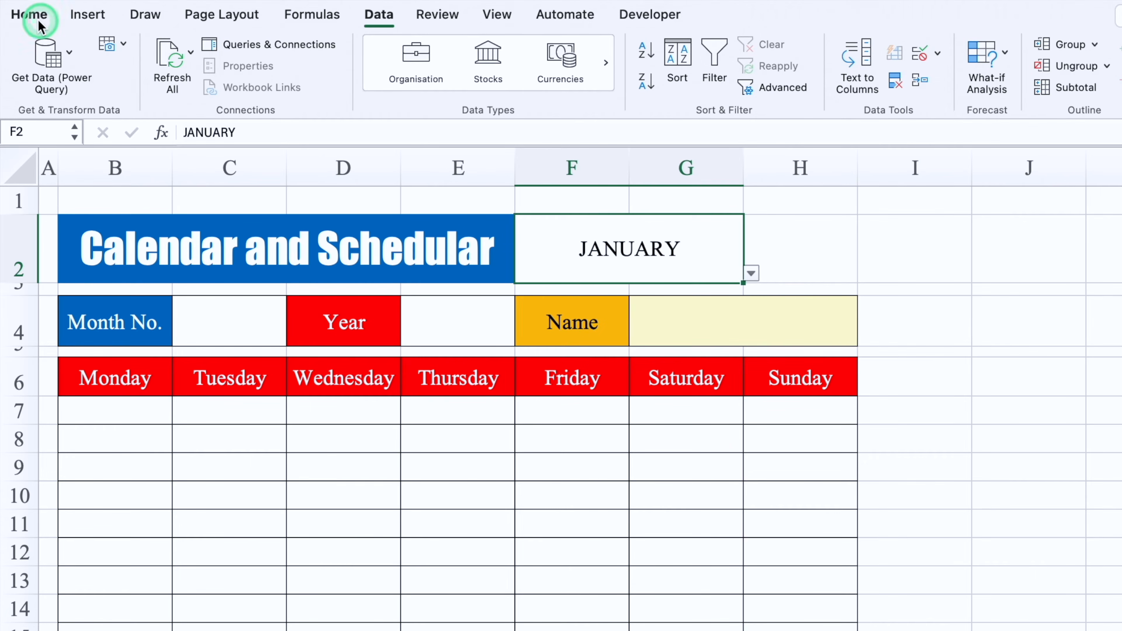
# Step: Format the month in F2 with red text in the Impact font at size 26
pyautogui.click(28, 14)
pyautogui.click(333, 82)
pyautogui.click(339, 295)
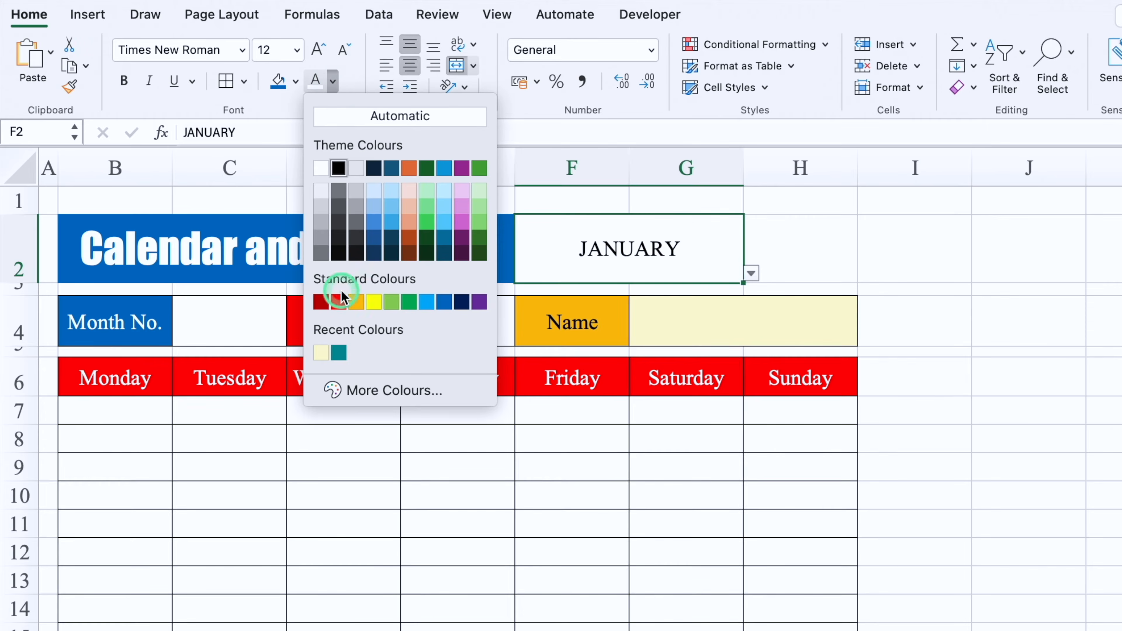
pyautogui.click(242, 50)
pyautogui.click(203, 221)
pyautogui.click(316, 48)
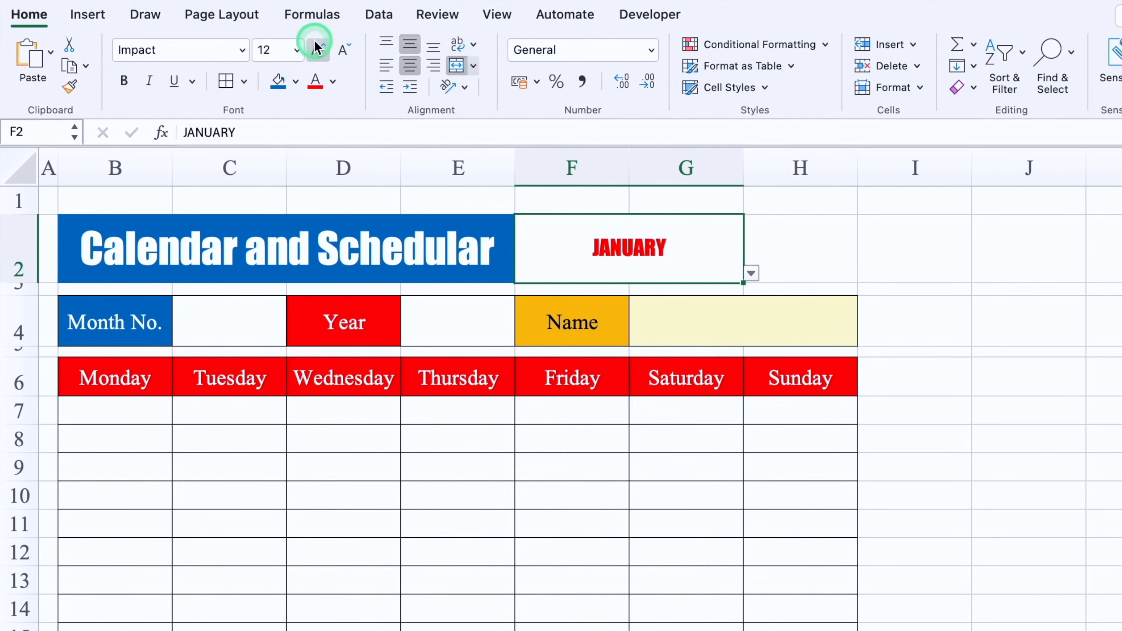
pyautogui.click(317, 49)
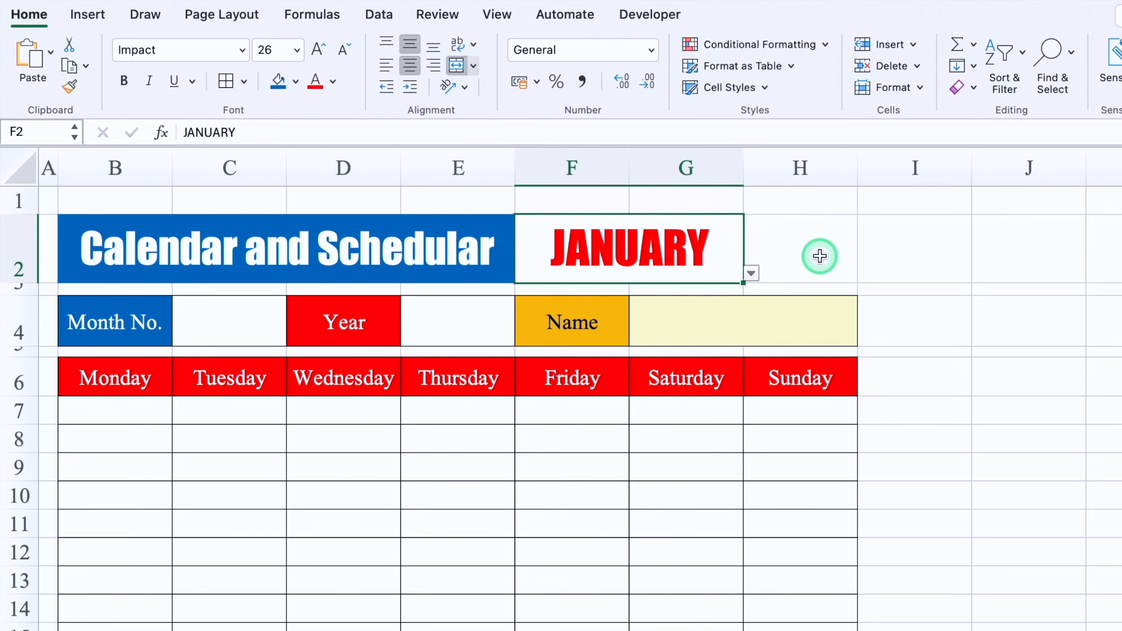
# Step: Add a List data validation to H2 with source =Settings!$E$3:$E$14 and choose 2024 from its drop-down
pyautogui.click(819, 256)
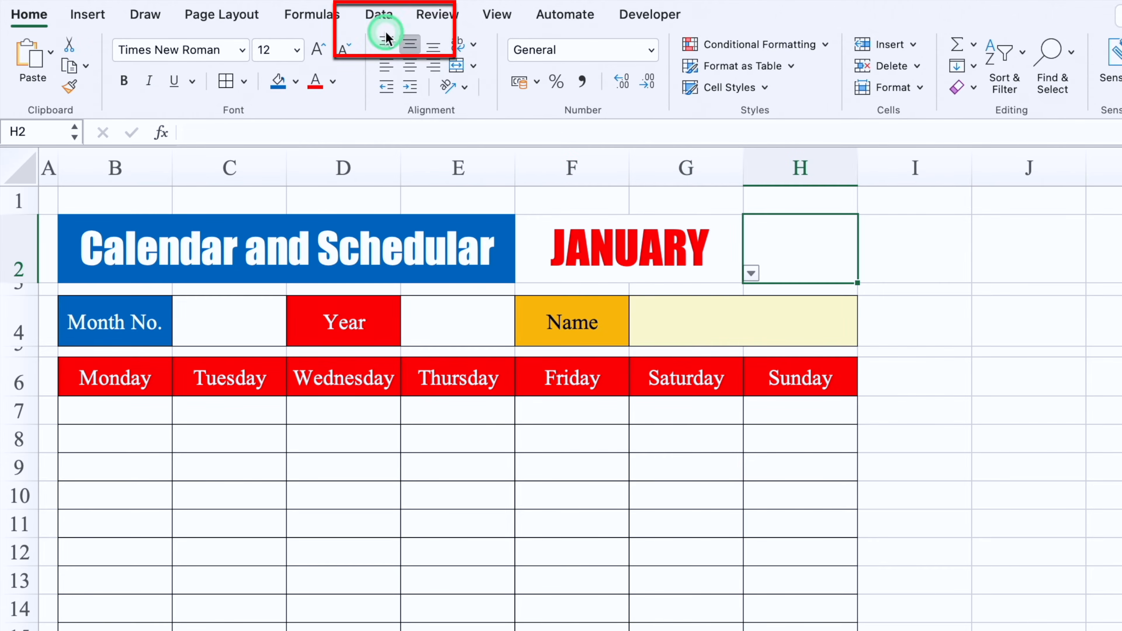
pyautogui.click(388, 17)
pyautogui.click(928, 54)
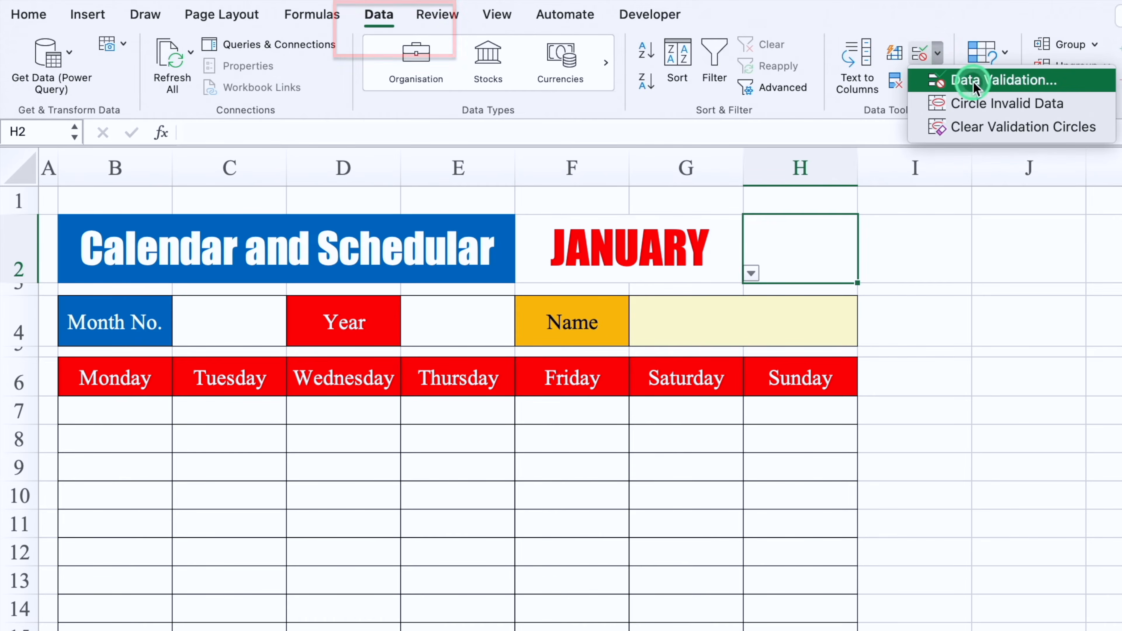
pyautogui.click(962, 76)
pyautogui.click(656, 198)
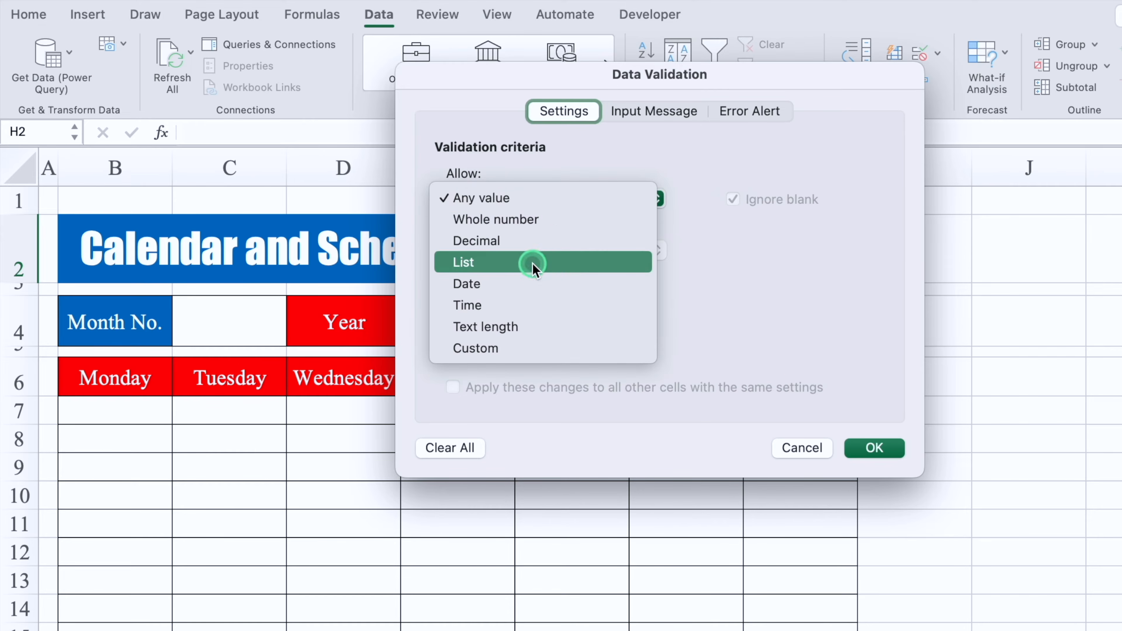
pyautogui.click(532, 262)
pyautogui.click(625, 305)
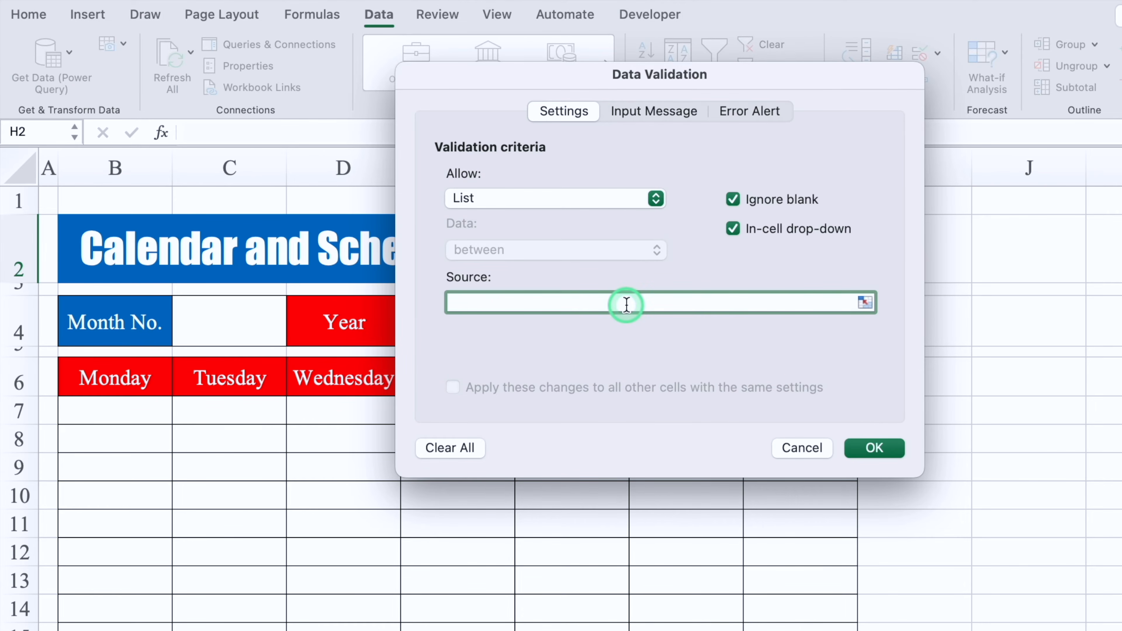
pyautogui.click(180, 625)
pyautogui.moveTo(519, 79); pyautogui.dragTo(703, 96)
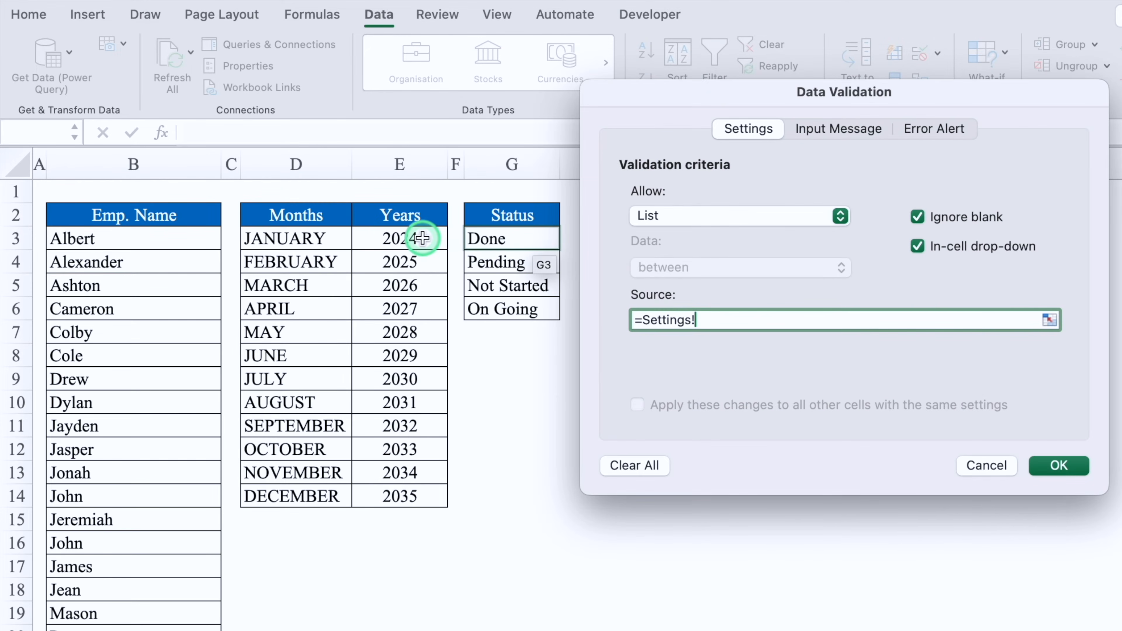
pyautogui.moveTo(422, 238); pyautogui.dragTo(436, 491)
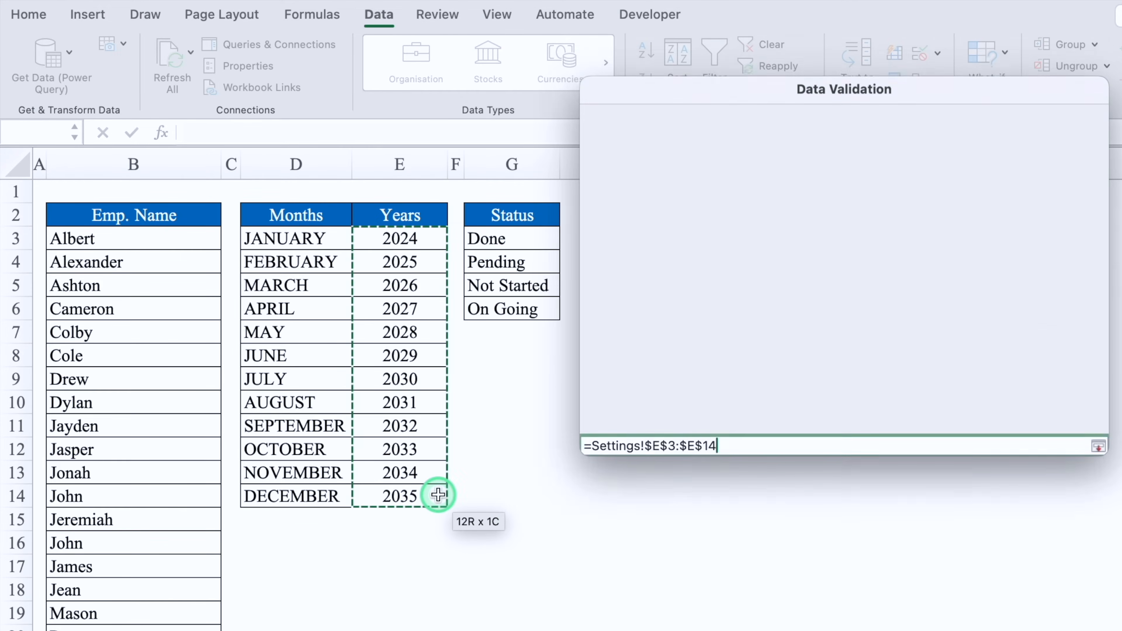
pyautogui.click(1069, 466)
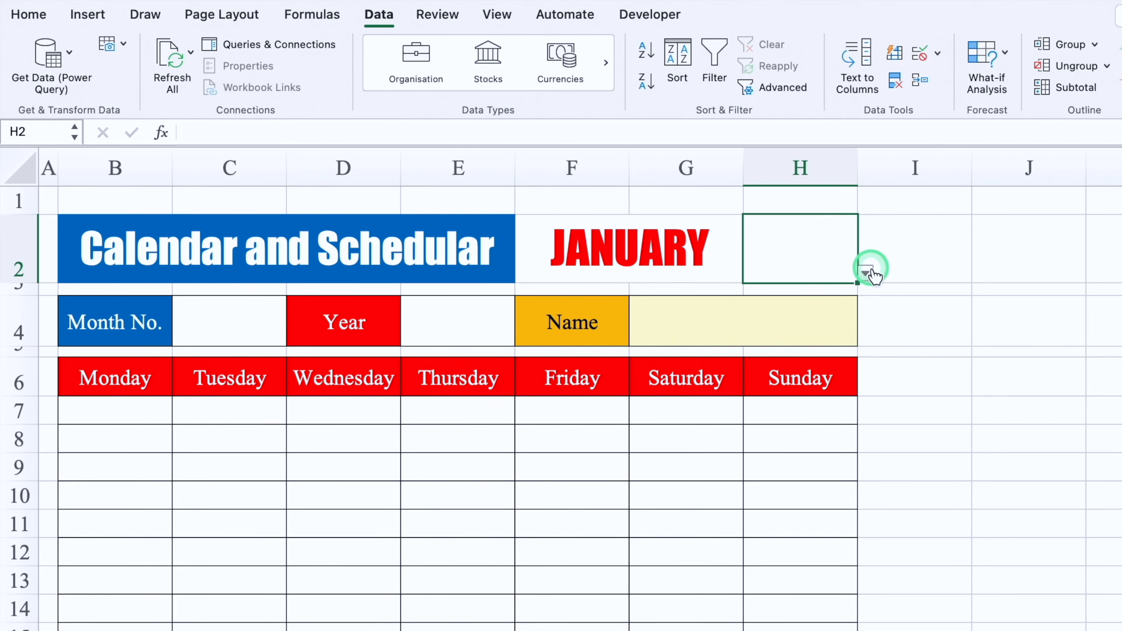
pyautogui.click(866, 274)
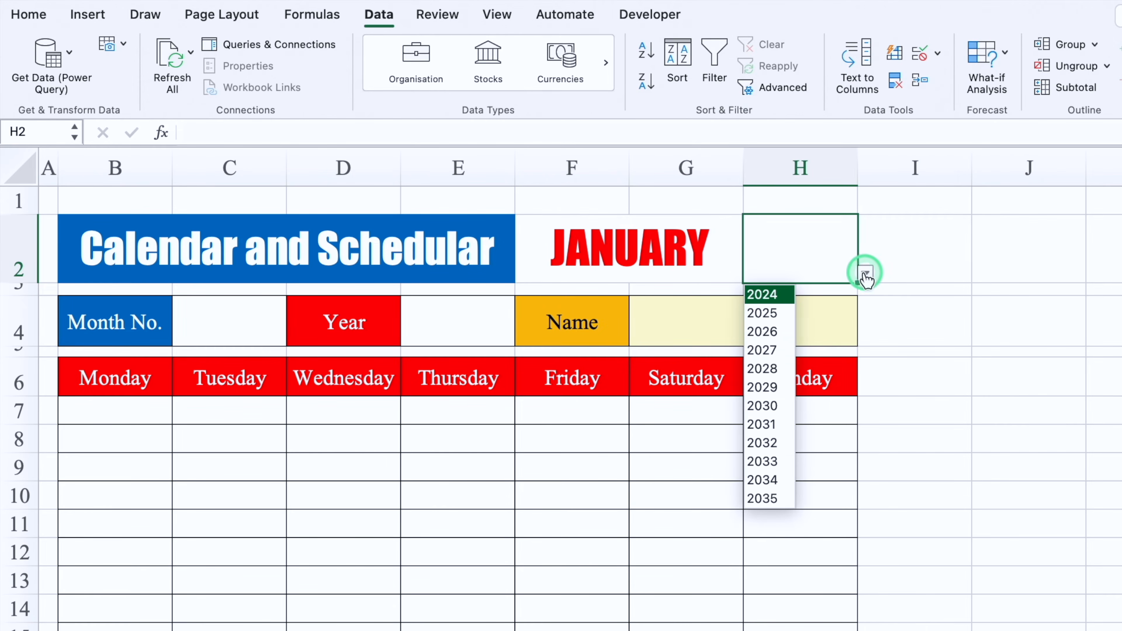
pyautogui.click(772, 295)
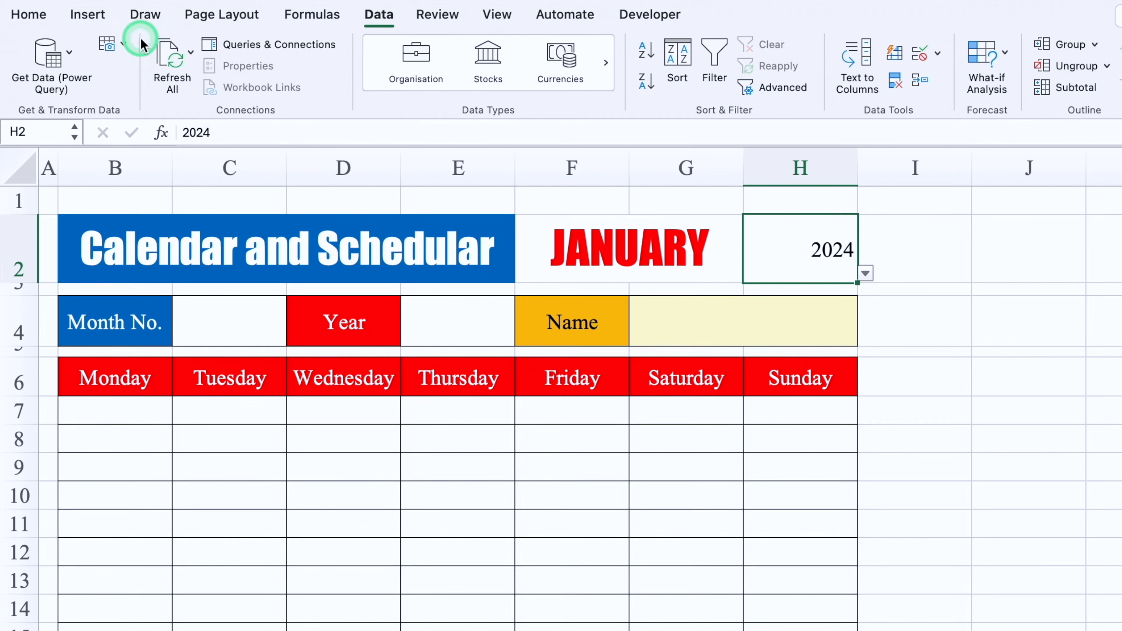
# Step: Centre the year in H2 and format it with red text in an enlarged Impact font
pyautogui.click(28, 14)
pyautogui.click(409, 67)
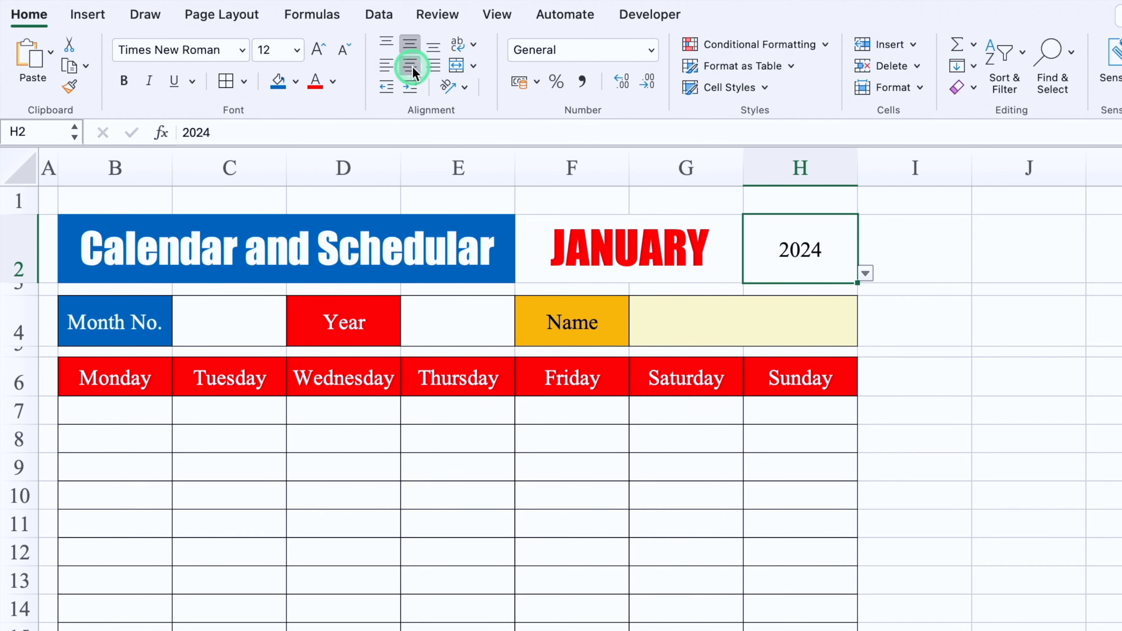
pyautogui.click(320, 87)
pyautogui.click(258, 52)
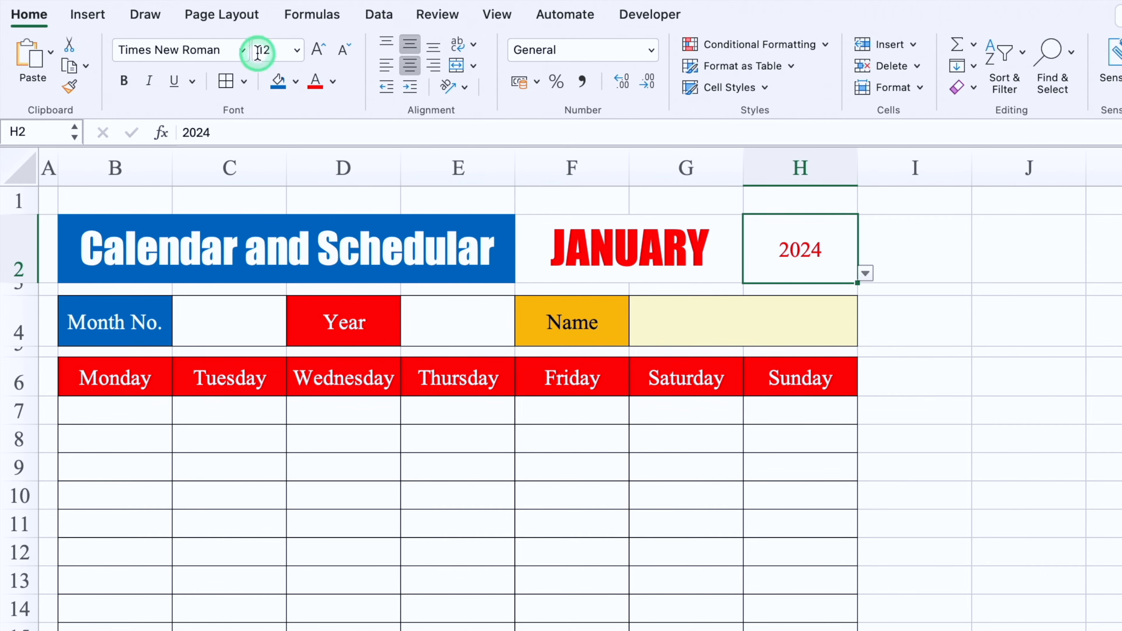
pyautogui.click(242, 52)
pyautogui.click(221, 221)
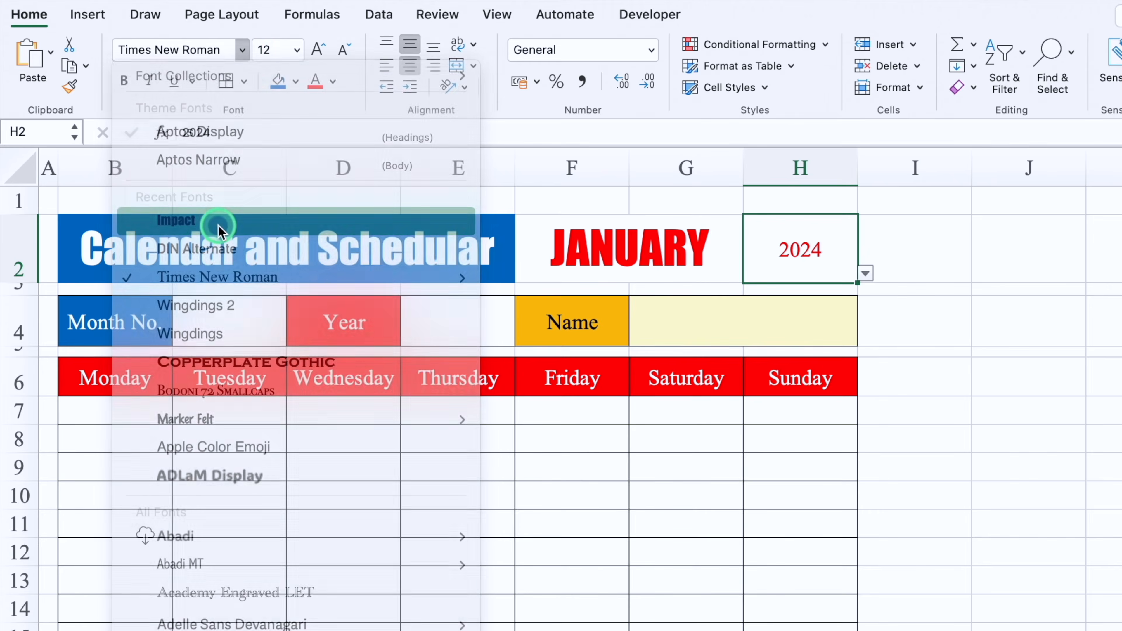
pyautogui.click(316, 49)
pyautogui.click(316, 50)
pyautogui.click(316, 49)
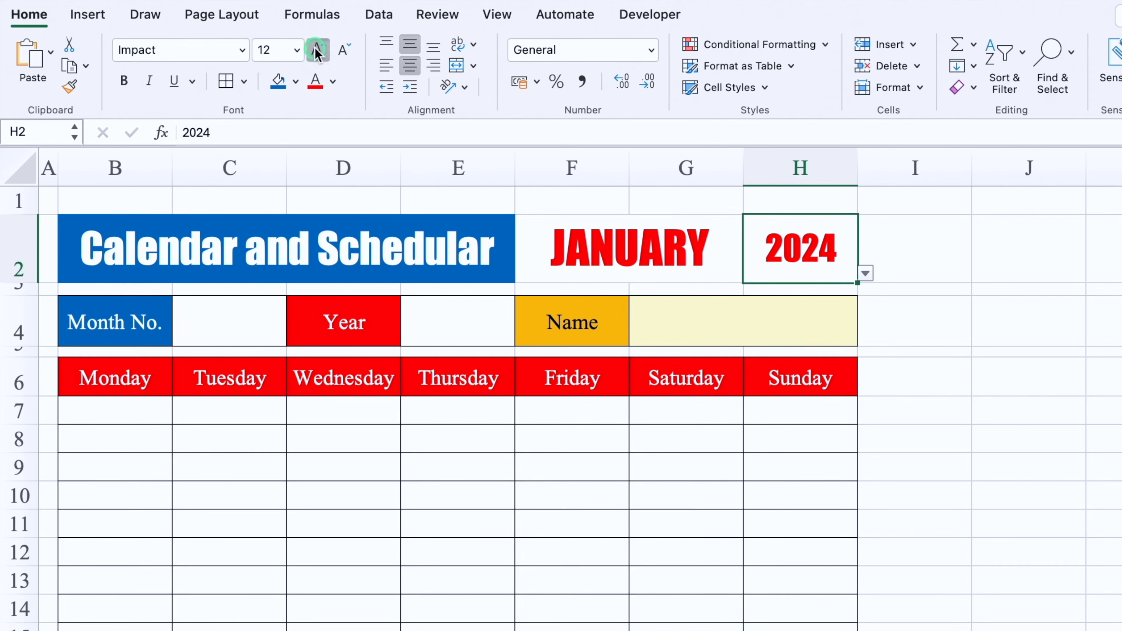
# Step: Enlarge the year in H2 until its text matches the height of the month beside it
pyautogui.click(316, 49)
pyautogui.click(316, 50)
pyautogui.click(316, 49)
# Step: Hide the gridlines on the calendar sheet
pyautogui.click(505, 15)
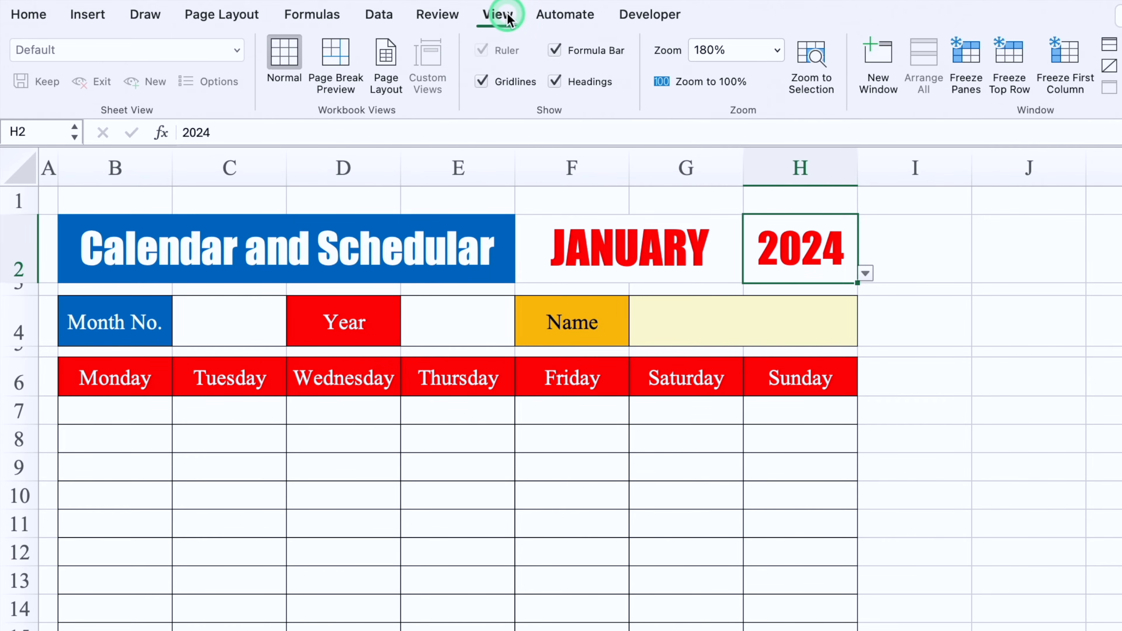
pyautogui.click(481, 81)
pyautogui.click(1028, 351)
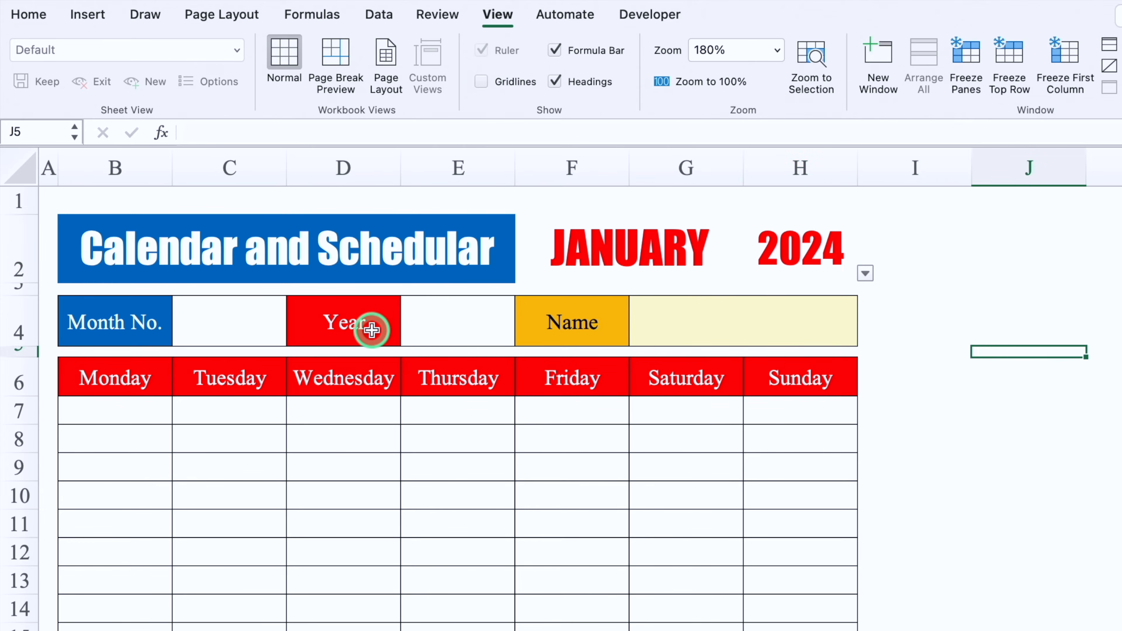
# Step: Enter the formula =H2 in E4 to pull in the selected year
pyautogui.click(451, 320)
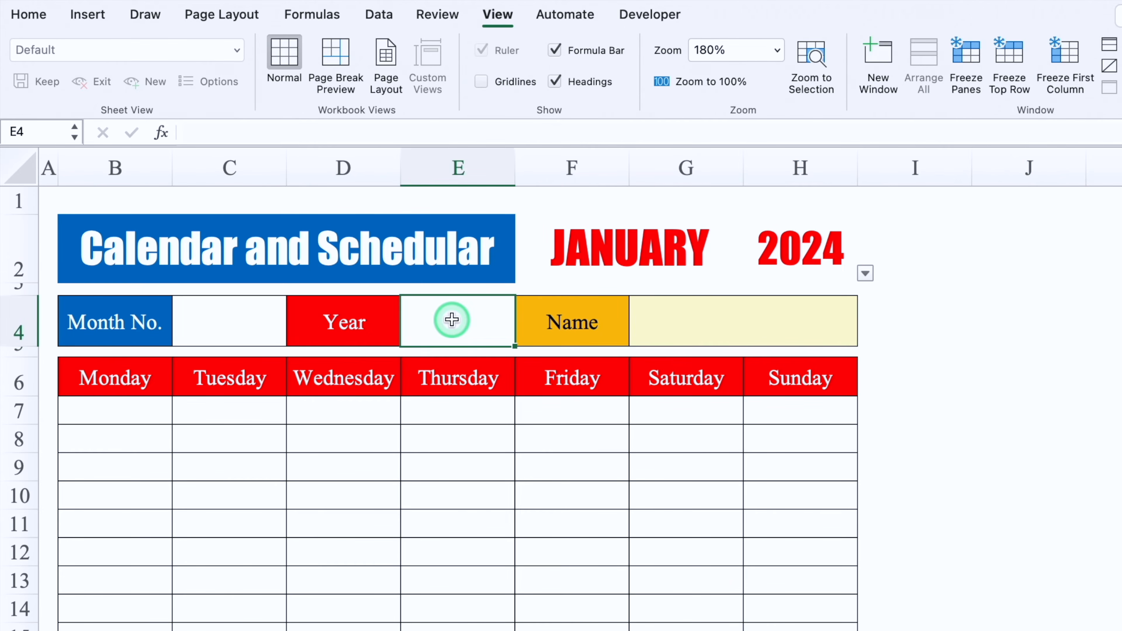
pyautogui.write('=')
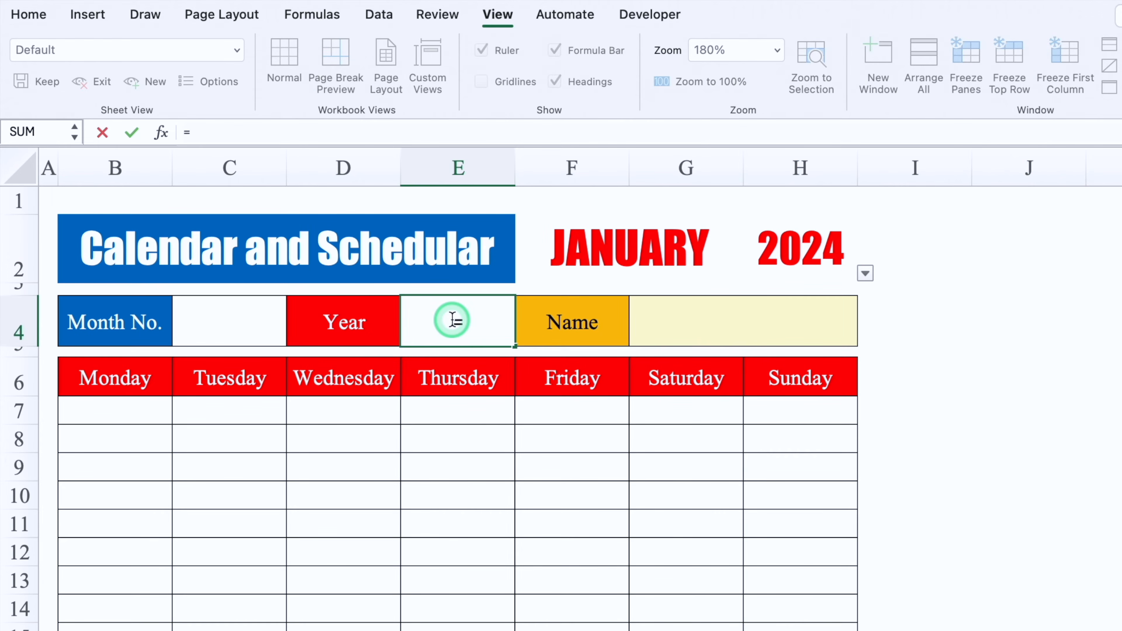
pyautogui.click(779, 250)
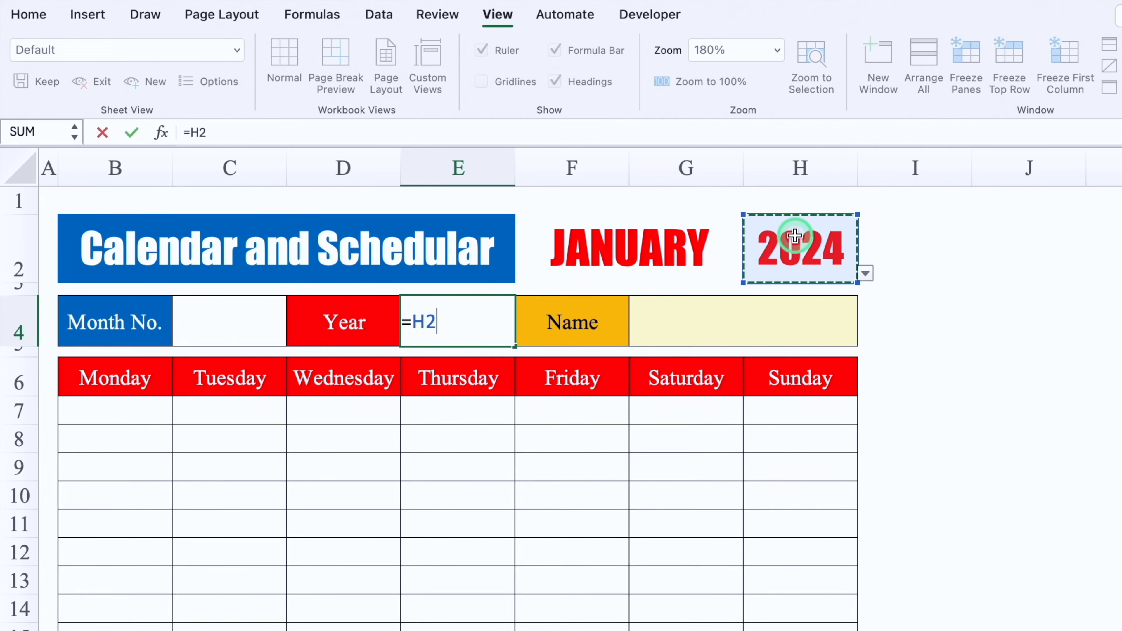
pyautogui.press('Return')
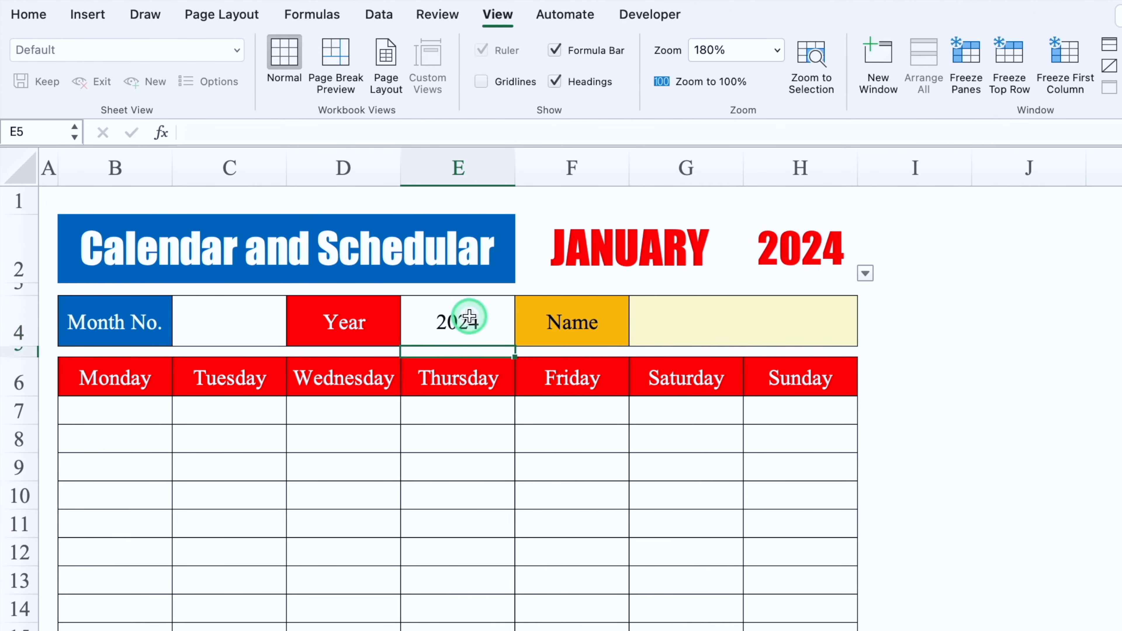
# Step: Colour the year in E4 red and set all of row 4 to the DIN Alternate font at size 14
pyautogui.click(29, 14)
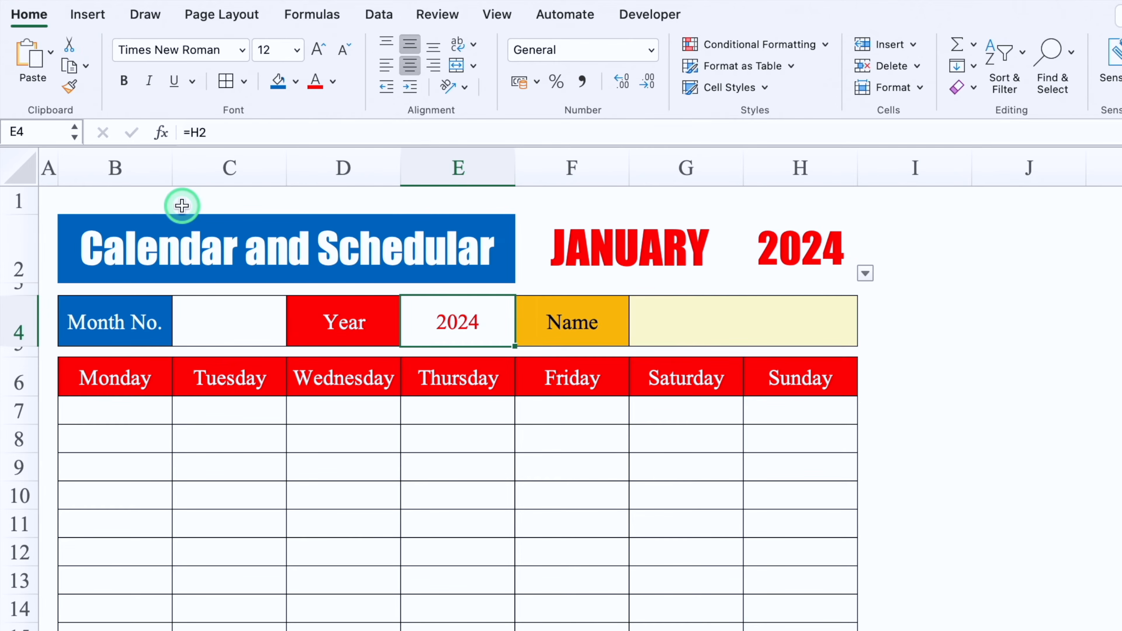
pyautogui.click(18, 322)
pyautogui.click(242, 50)
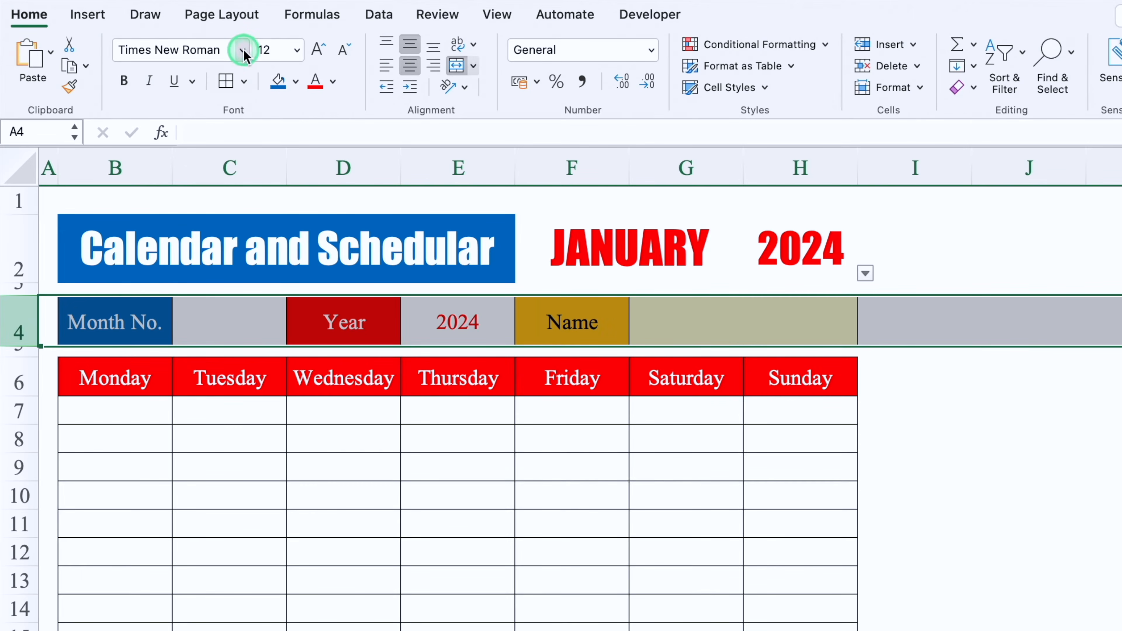
pyautogui.click(237, 177)
pyautogui.click(318, 49)
# Step: Enter the month number formula =MONTH(DATEVALUE("1"&F2&H2)) in C4
pyautogui.click(284, 318)
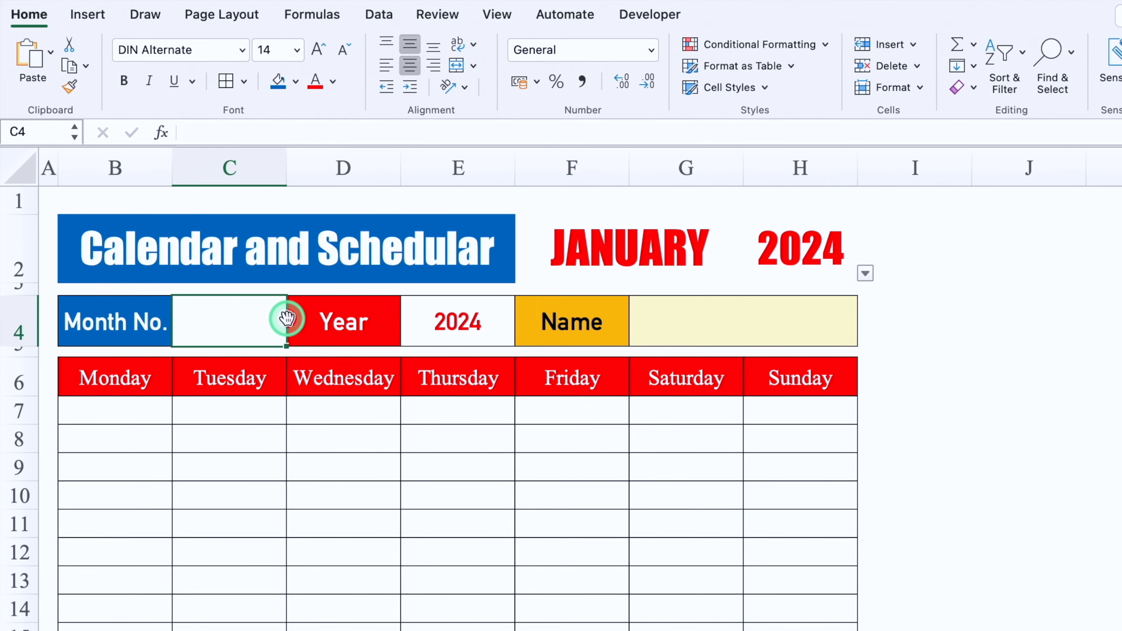
pyautogui.write('=Mon')
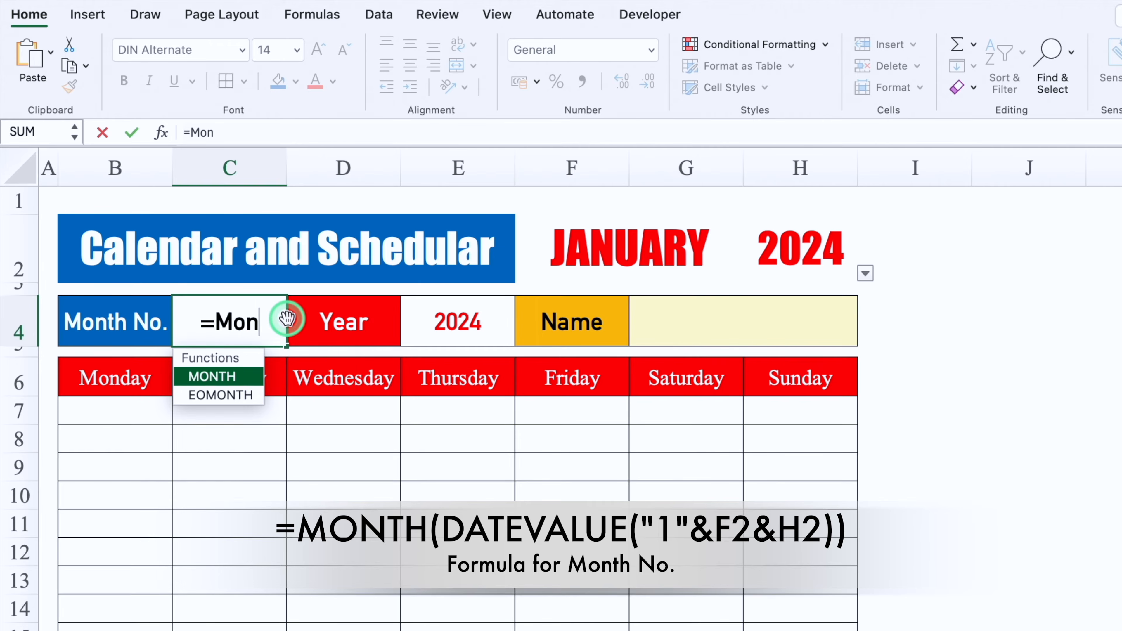
pyautogui.doubleClick(234, 377)
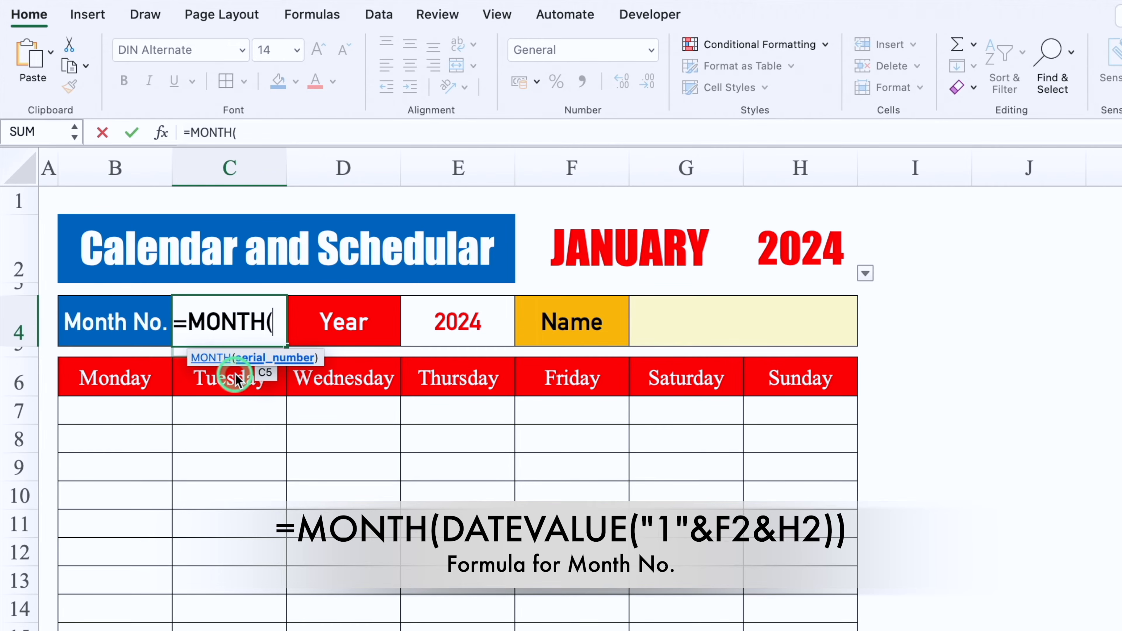
pyautogui.write('date')
pyautogui.doubleClick(237, 397)
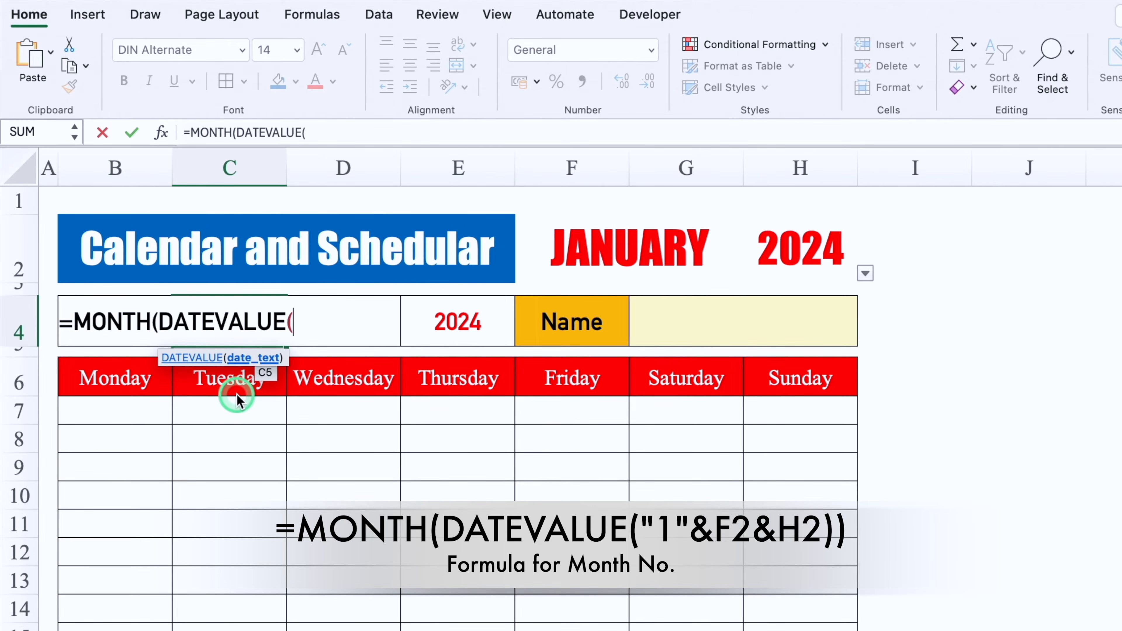
pyautogui.write('"1"&')
pyautogui.click(599, 244)
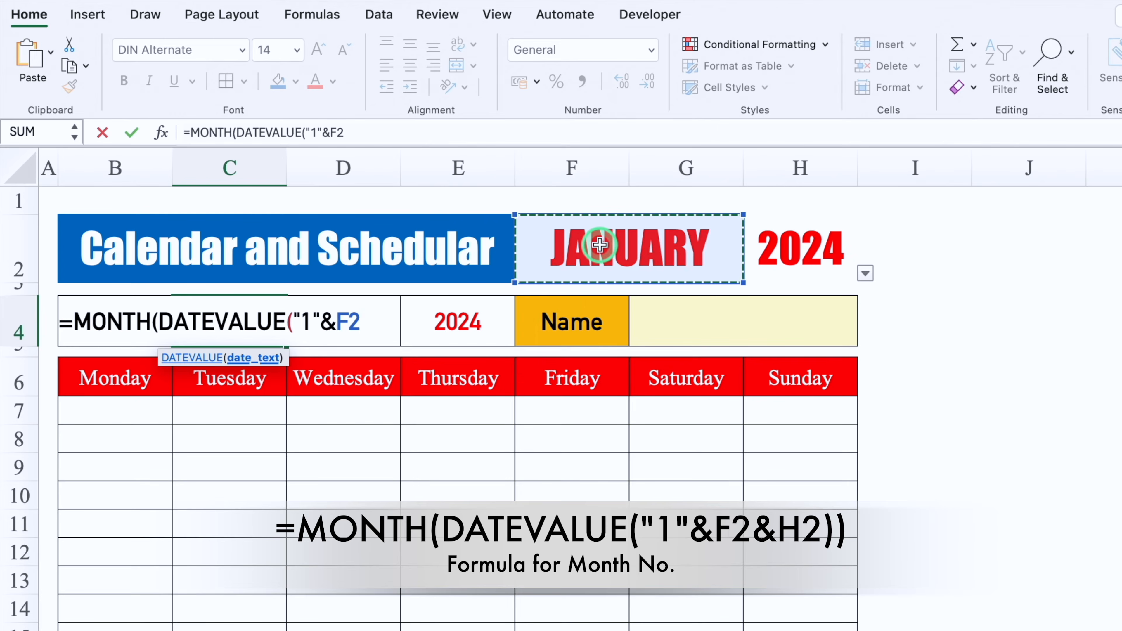
pyautogui.write('&')
pyautogui.click(822, 248)
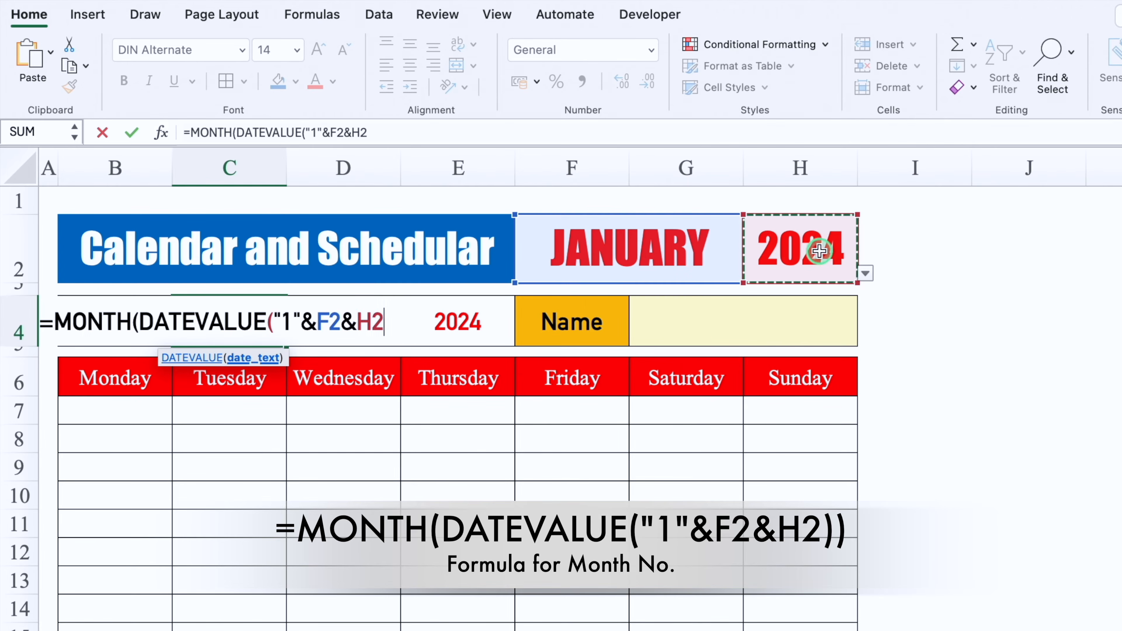
pyautogui.write(')')
pyautogui.click(454, 127)
pyautogui.write(')')
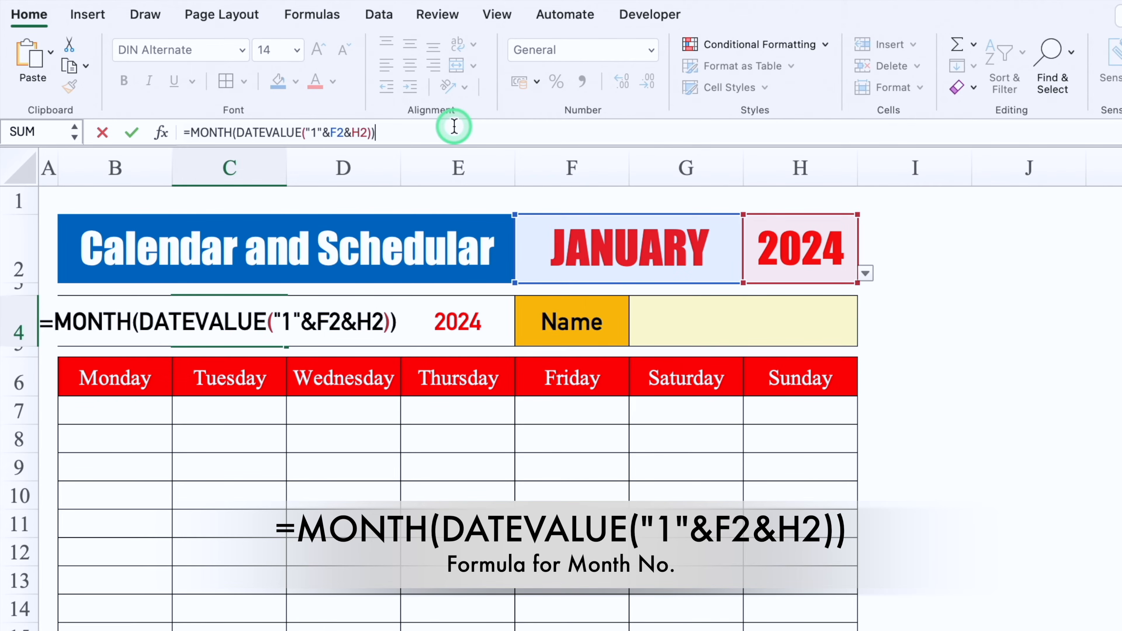
pyautogui.press('Return')
pyautogui.click(251, 314)
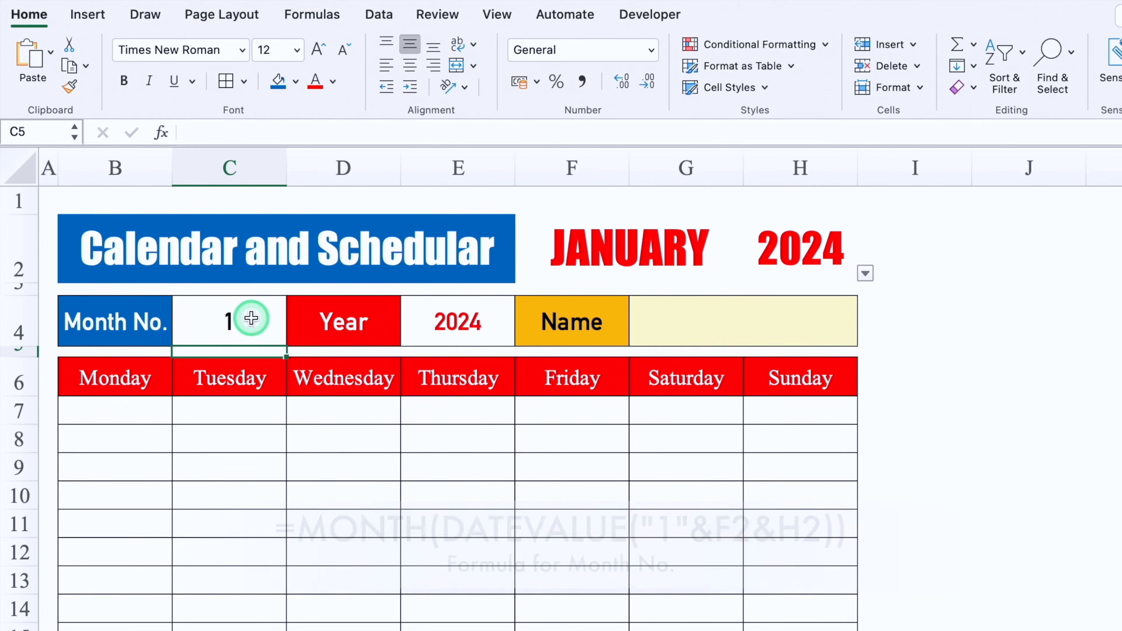
# Step: Test the month number formula by choosing FEBRUARY, AUGUST and finally JANUARY from the F2 drop-down
pyautogui.click(658, 250)
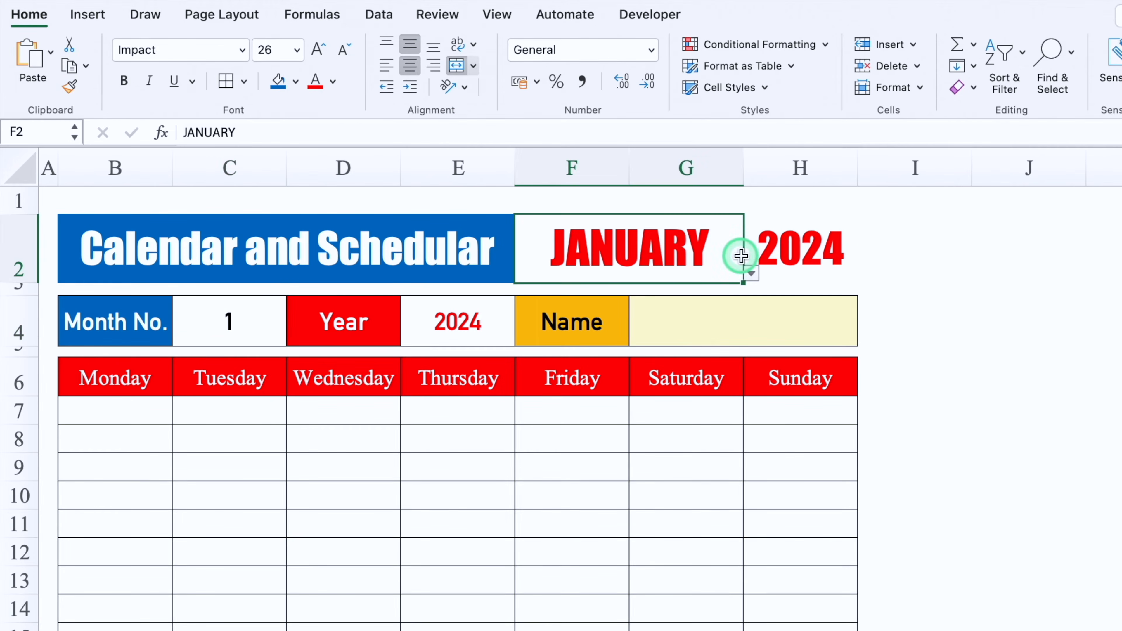
pyautogui.click(752, 276)
pyautogui.click(593, 313)
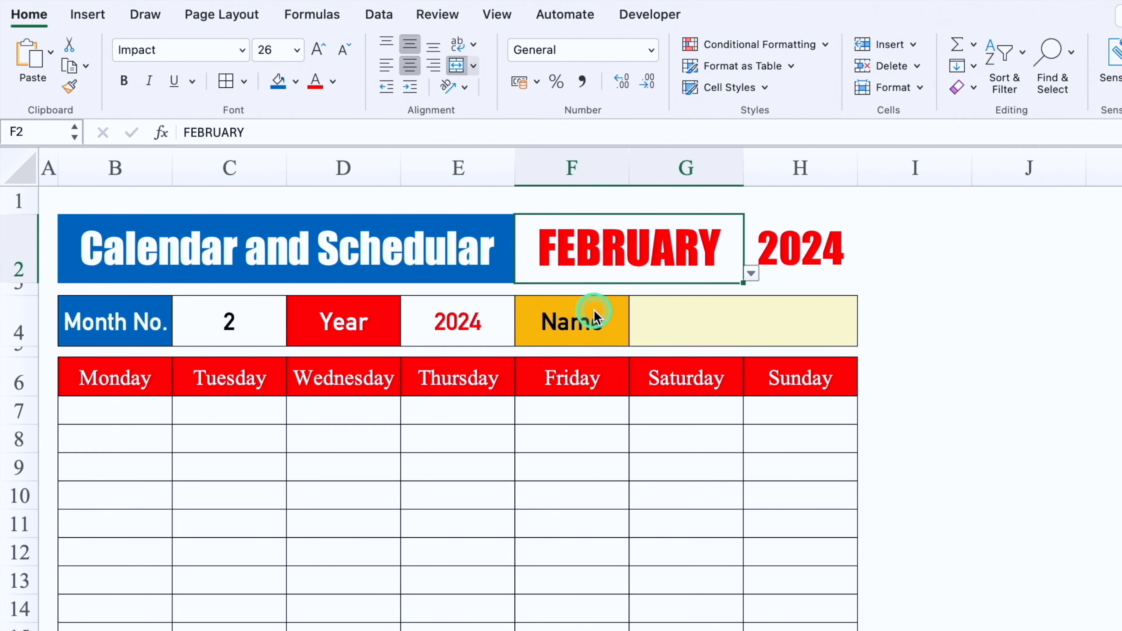
pyautogui.click(753, 275)
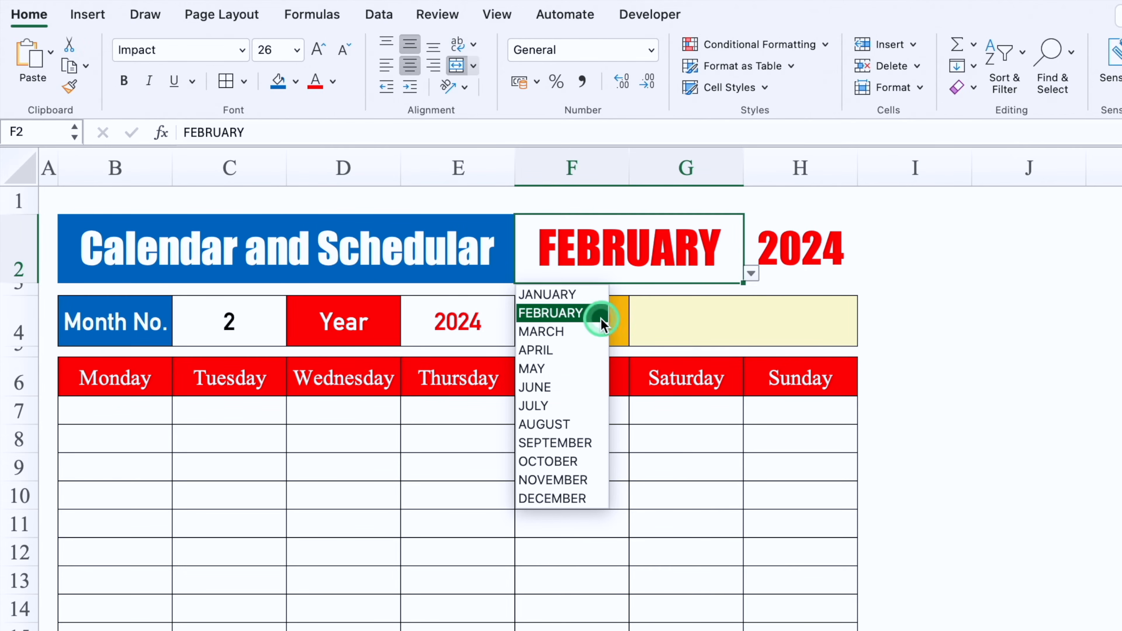
pyautogui.click(577, 425)
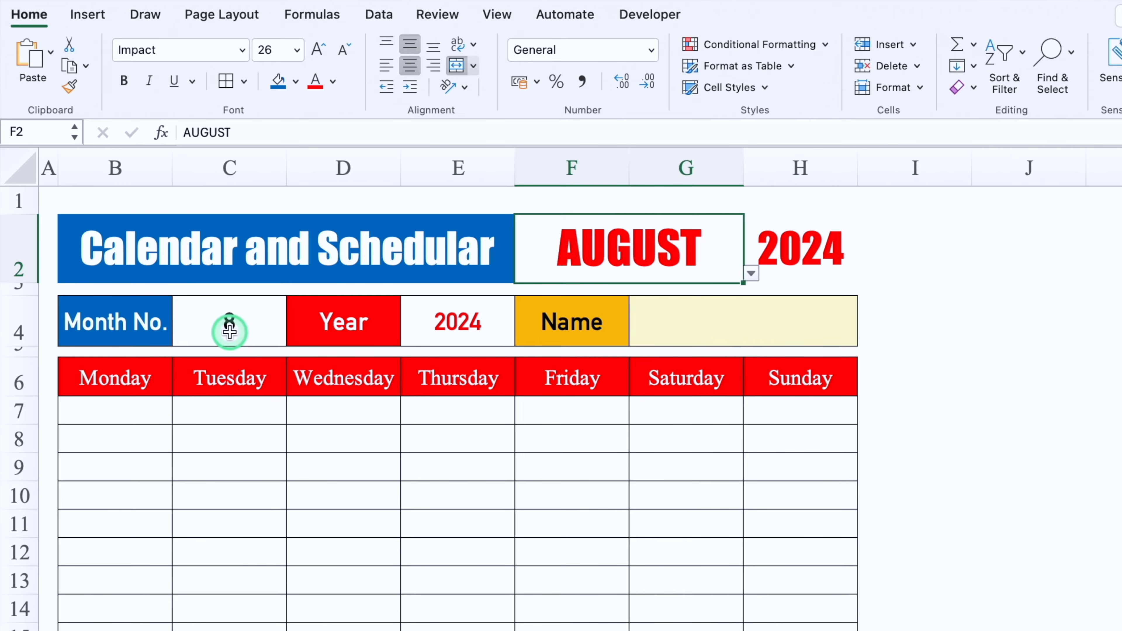
pyautogui.click(751, 274)
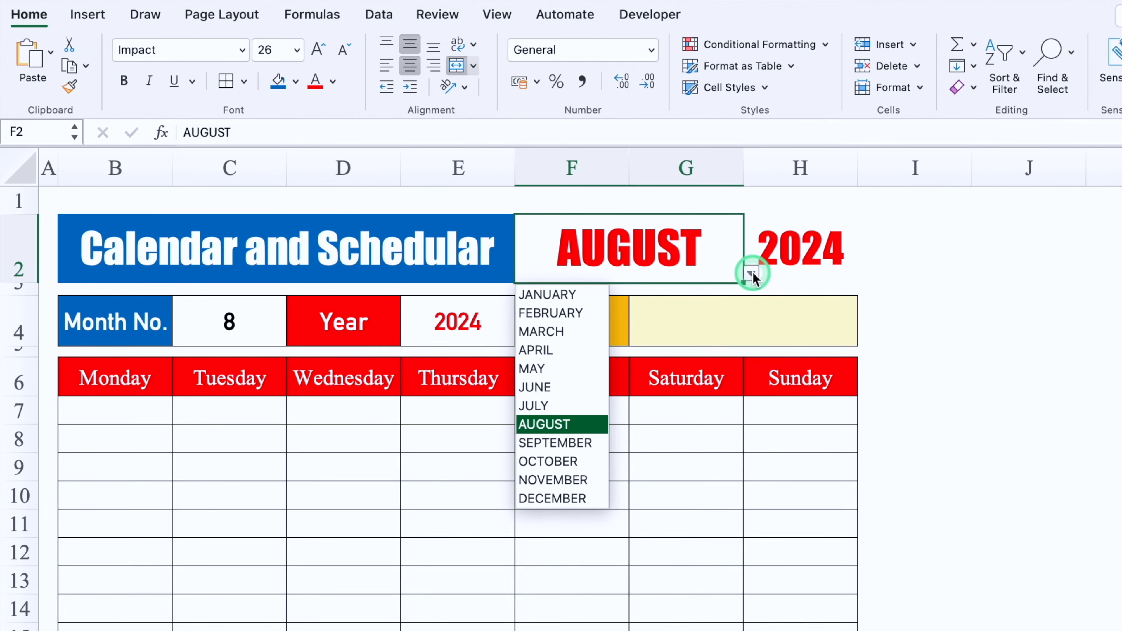
pyautogui.click(581, 295)
# Step: Add a List data validation to G4 with source =Scheduling!$D$3:$D$1048576
pyautogui.click(718, 325)
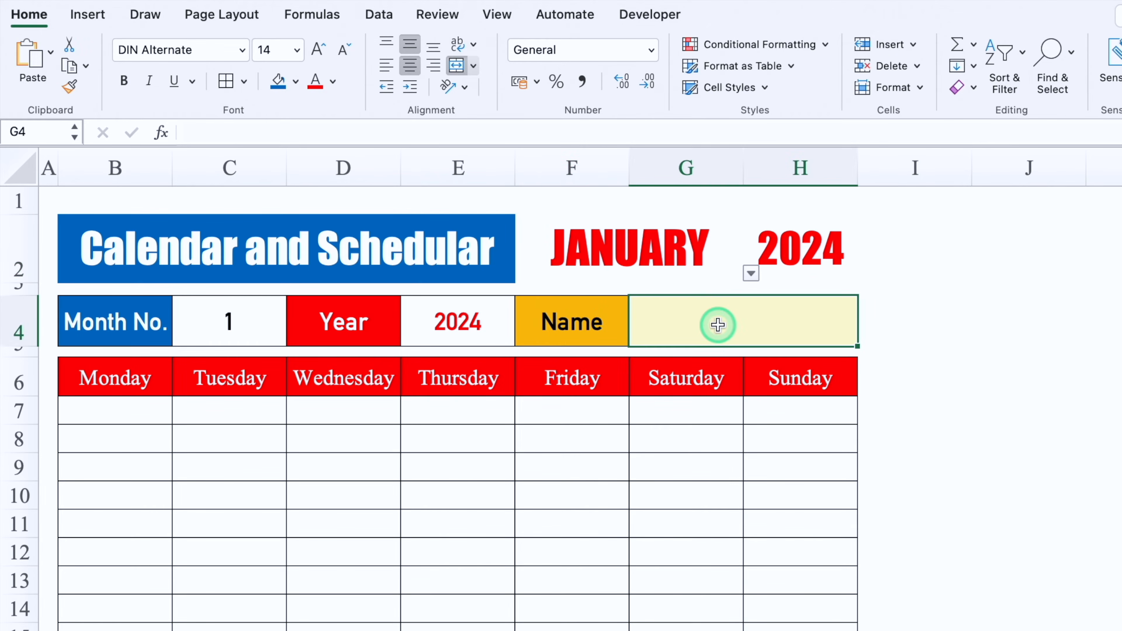
pyautogui.click(378, 14)
pyautogui.click(921, 50)
pyautogui.click(949, 77)
pyautogui.click(652, 201)
pyautogui.click(541, 260)
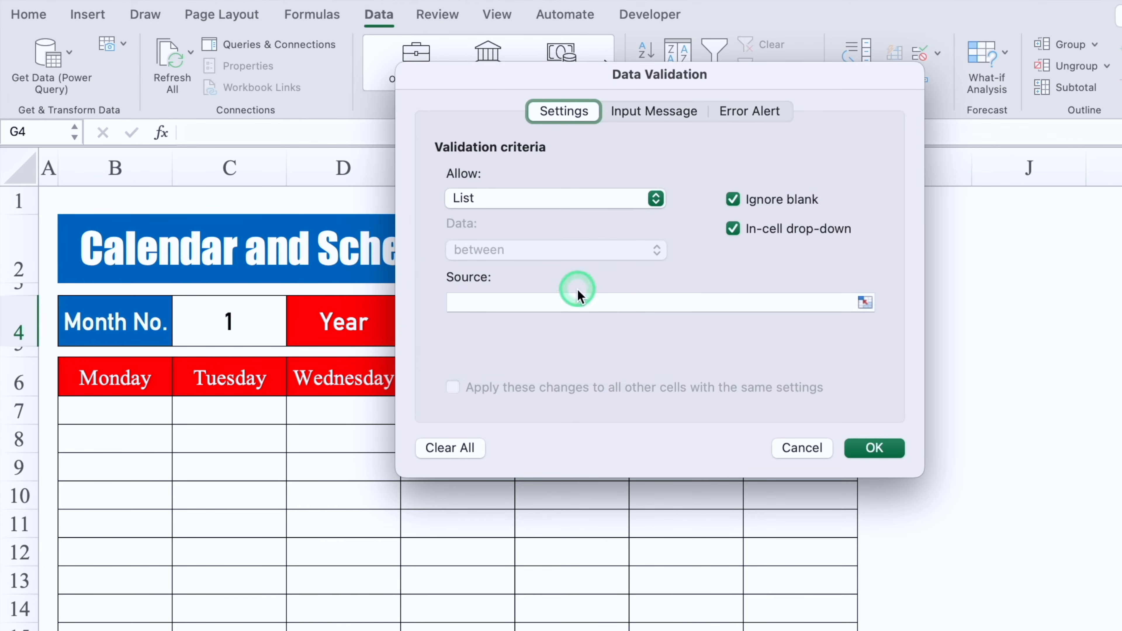
pyautogui.click(579, 302)
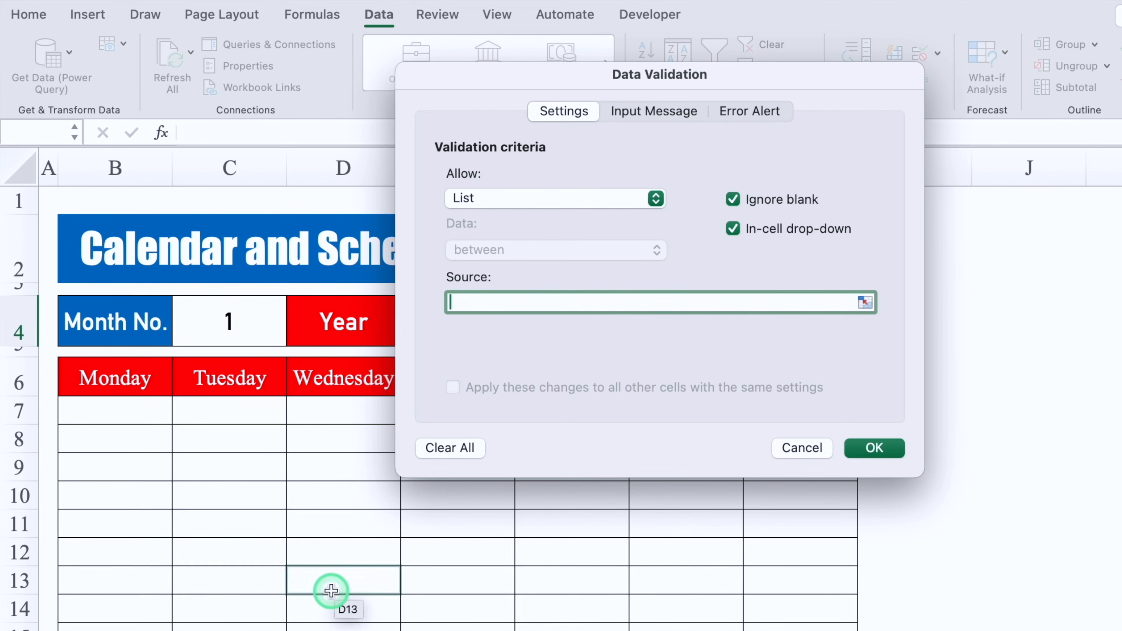
pyautogui.click(311, 629)
pyautogui.moveTo(532, 84); pyautogui.dragTo(771, 92)
pyautogui.click(346, 258)
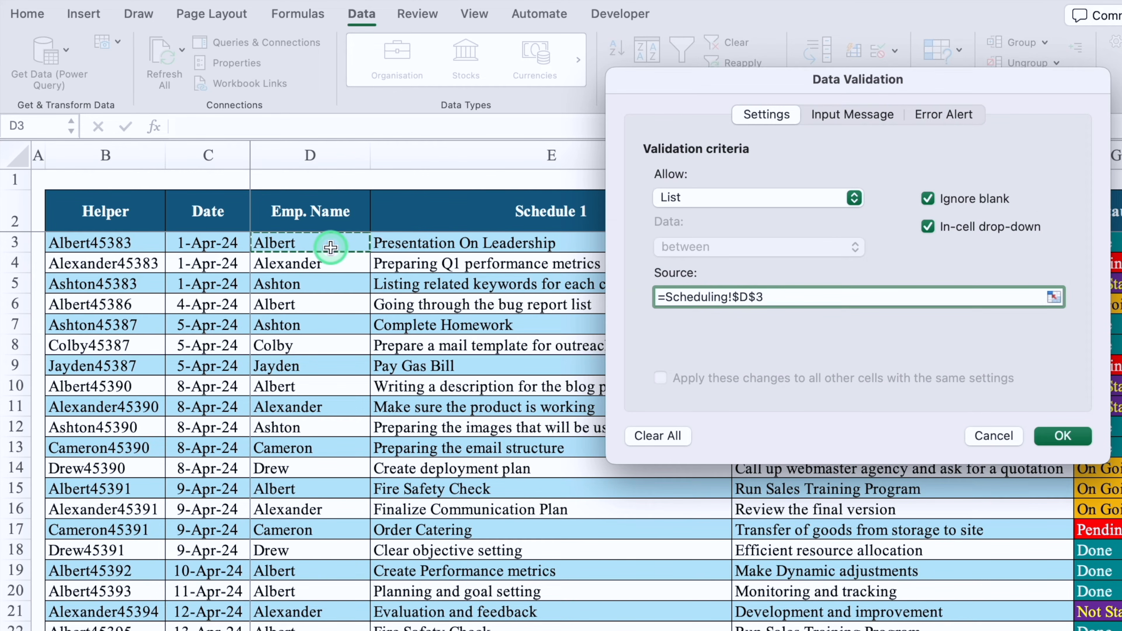
pyautogui.press('super+shift+Down')
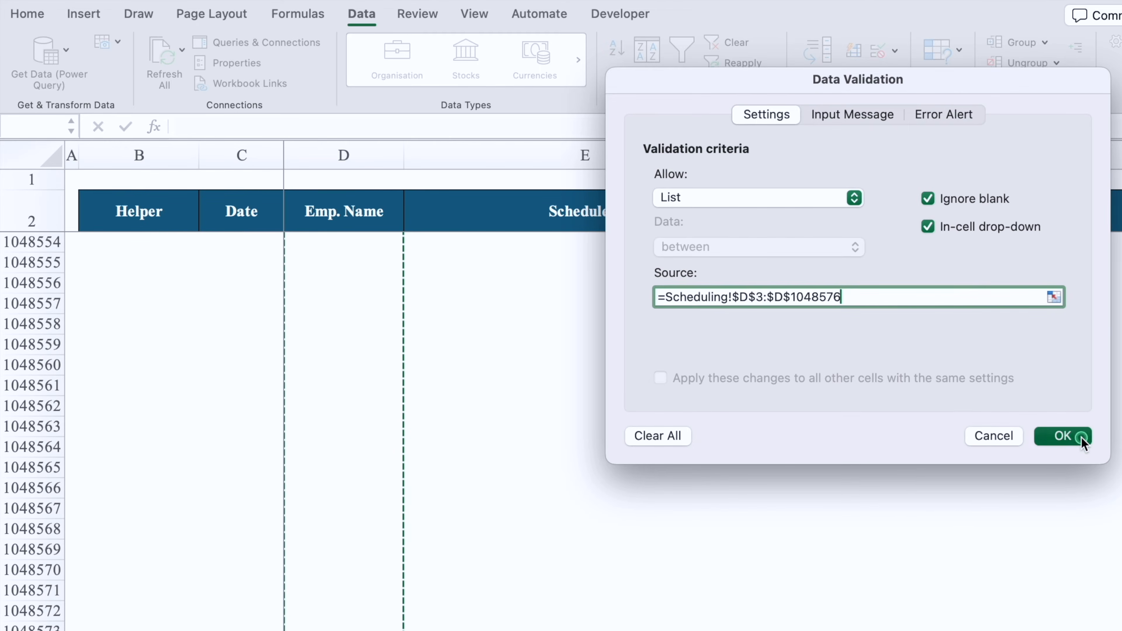
pyautogui.click(1080, 438)
# Step: Choose the first employee name from the G4 drop-down and enlarge its font
pyautogui.click(826, 321)
pyautogui.click(650, 345)
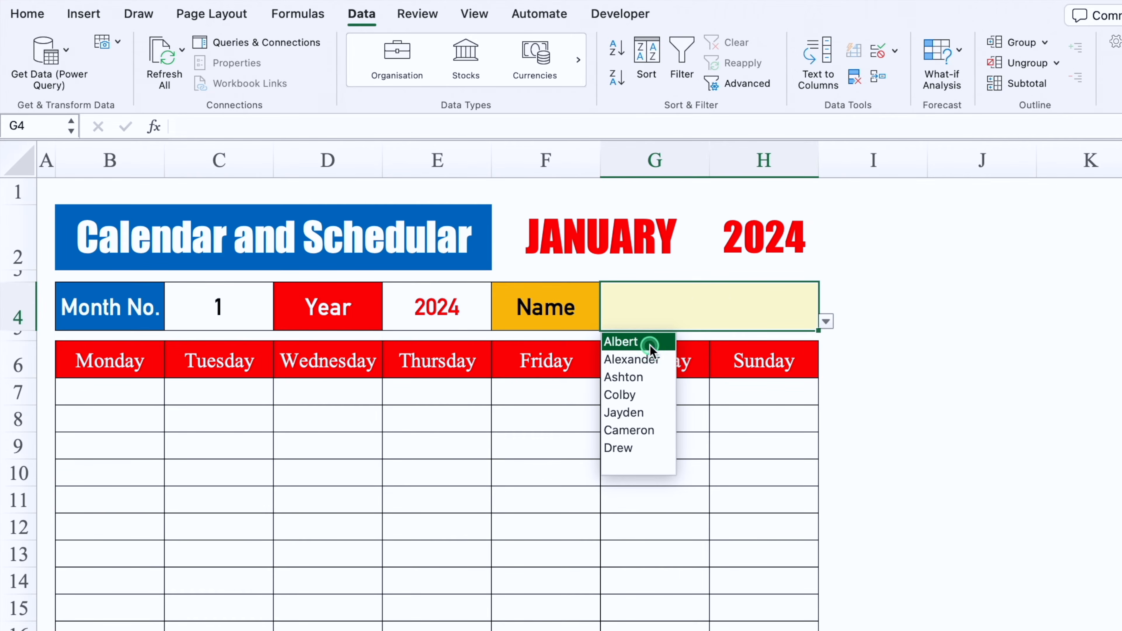
pyautogui.click(53, 15)
pyautogui.click(303, 46)
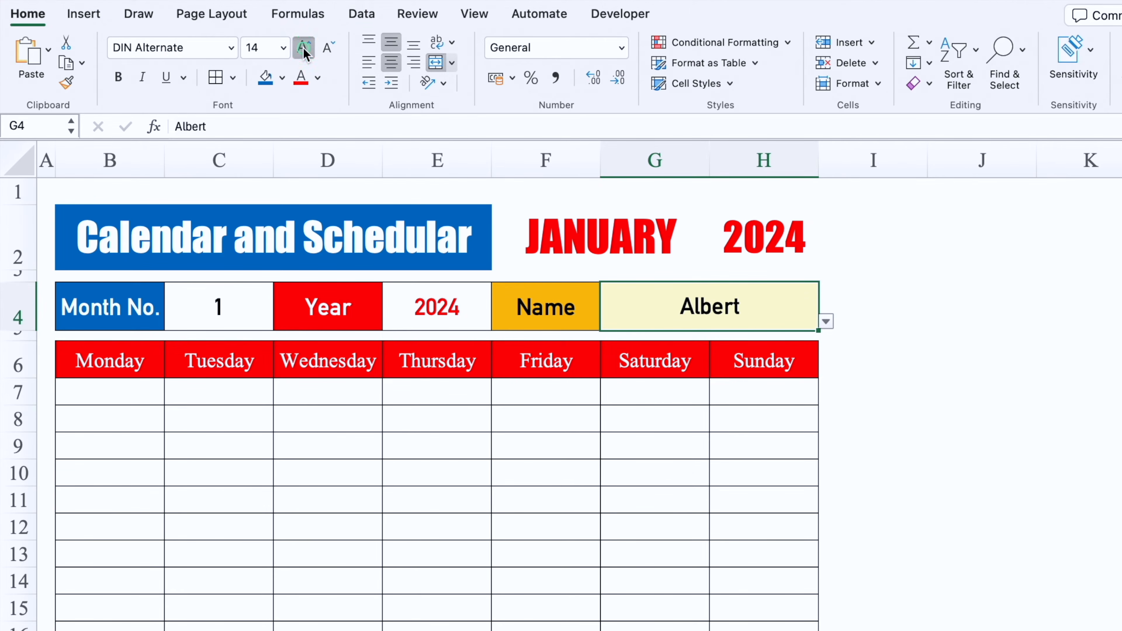
pyautogui.click(304, 47)
# Step: Enter the first-date formula =DATE(E4,$C$4,1)-WEEKDAY(DATE(E4,$C$4,1),2)+1 in B7 under Monday
pyautogui.click(133, 388)
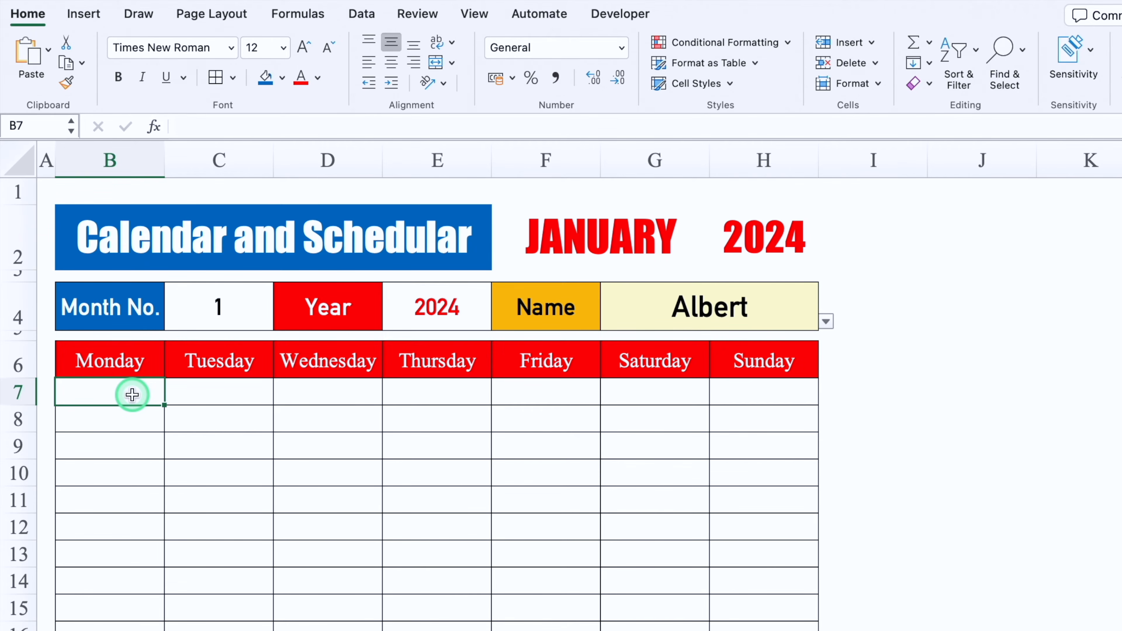
pyautogui.write('=')
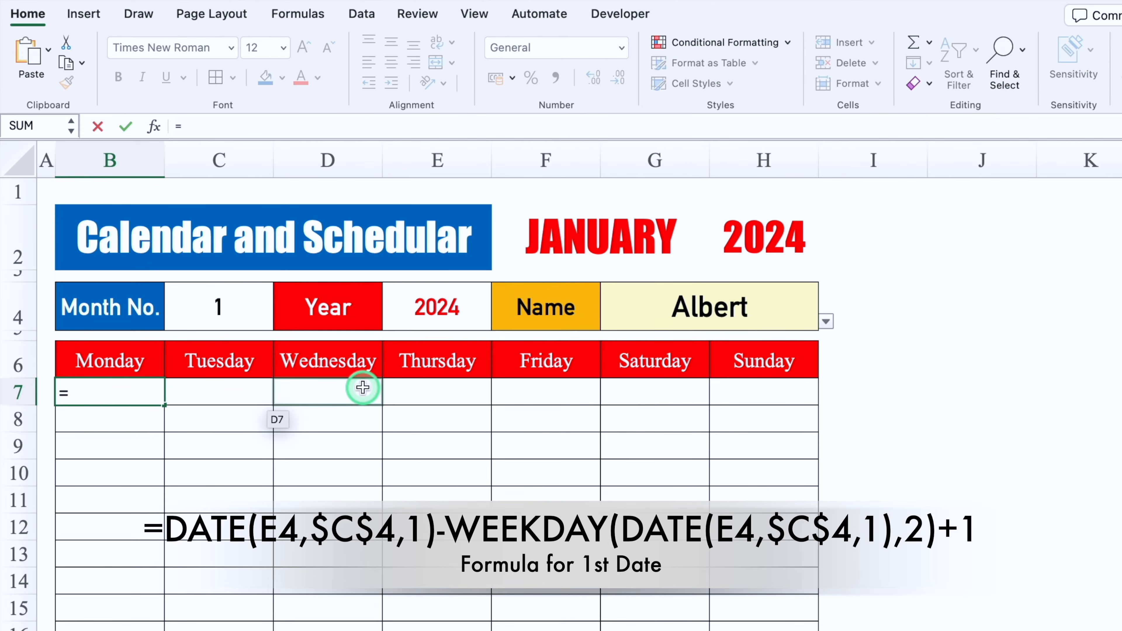
pyautogui.write('date')
pyautogui.doubleClick(116, 435)
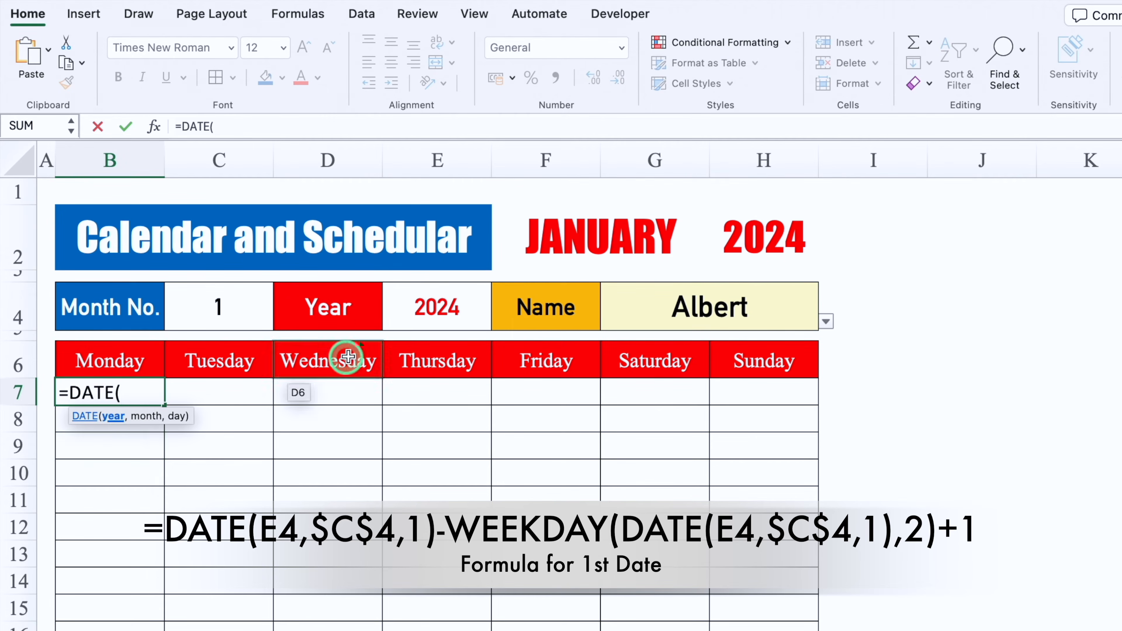
pyautogui.click(423, 309)
pyautogui.write(',')
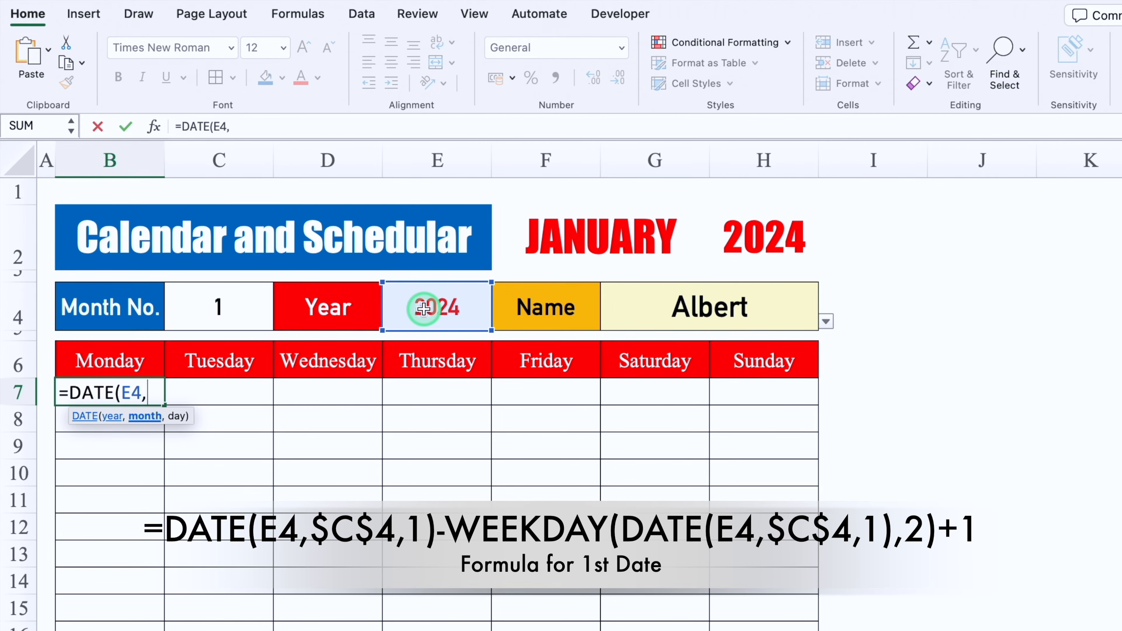
pyautogui.click(206, 313)
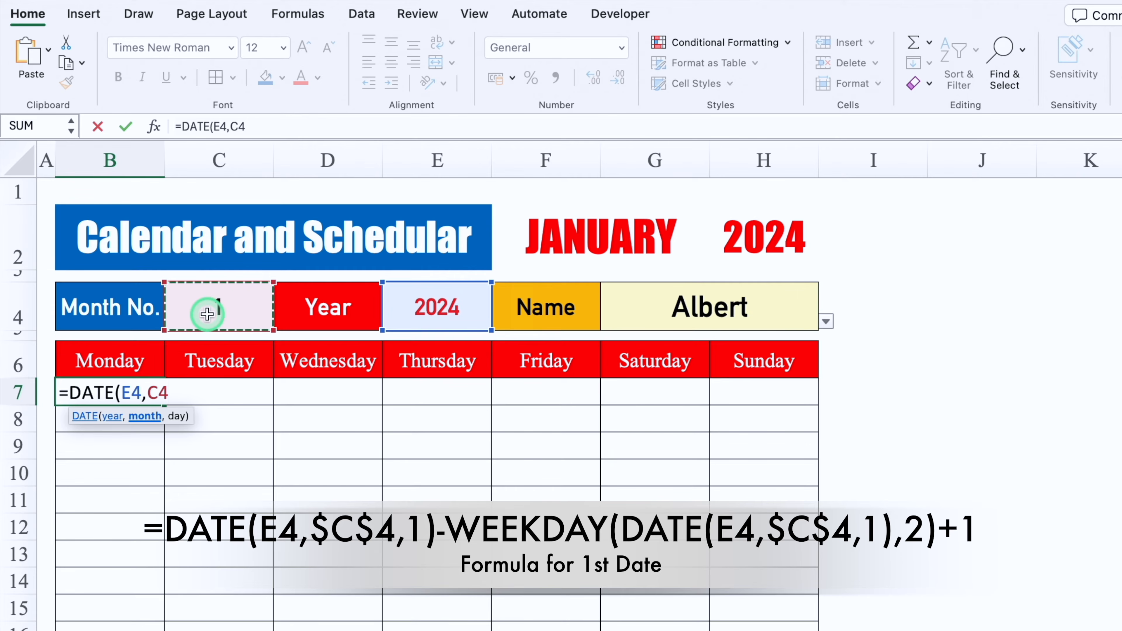
pyautogui.press('F4')
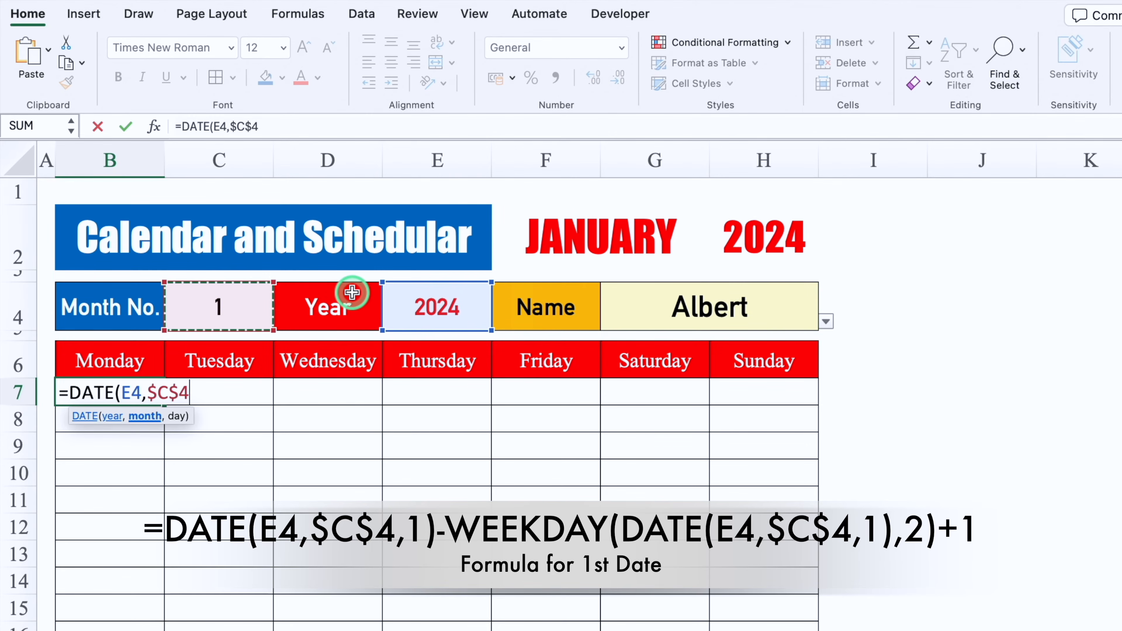
pyautogui.write(',')
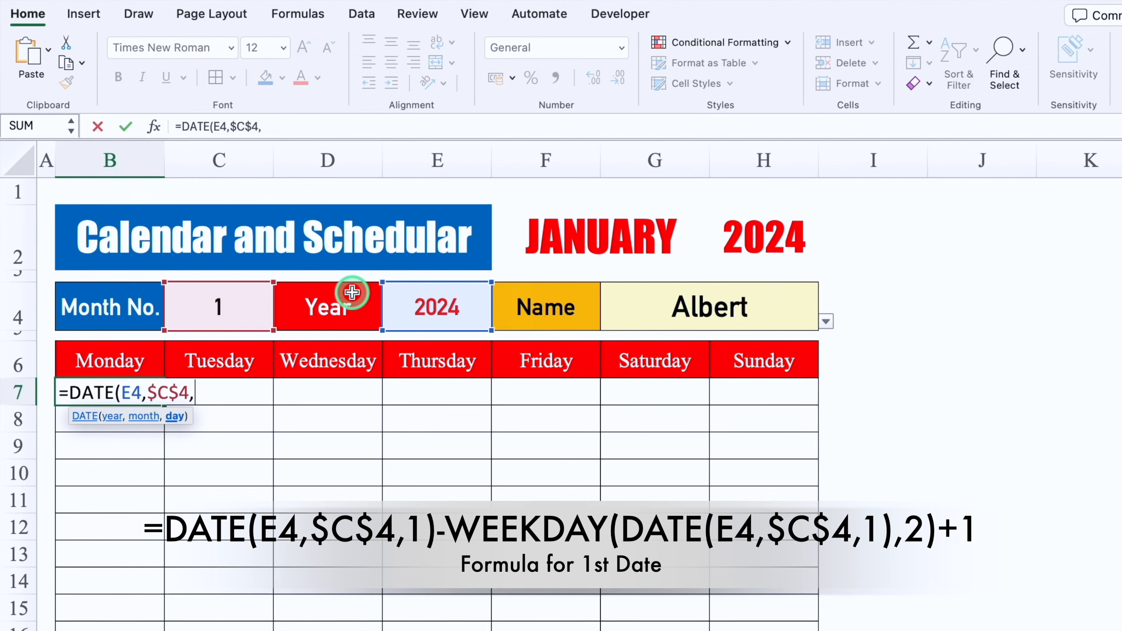
pyautogui.write('1)-week')
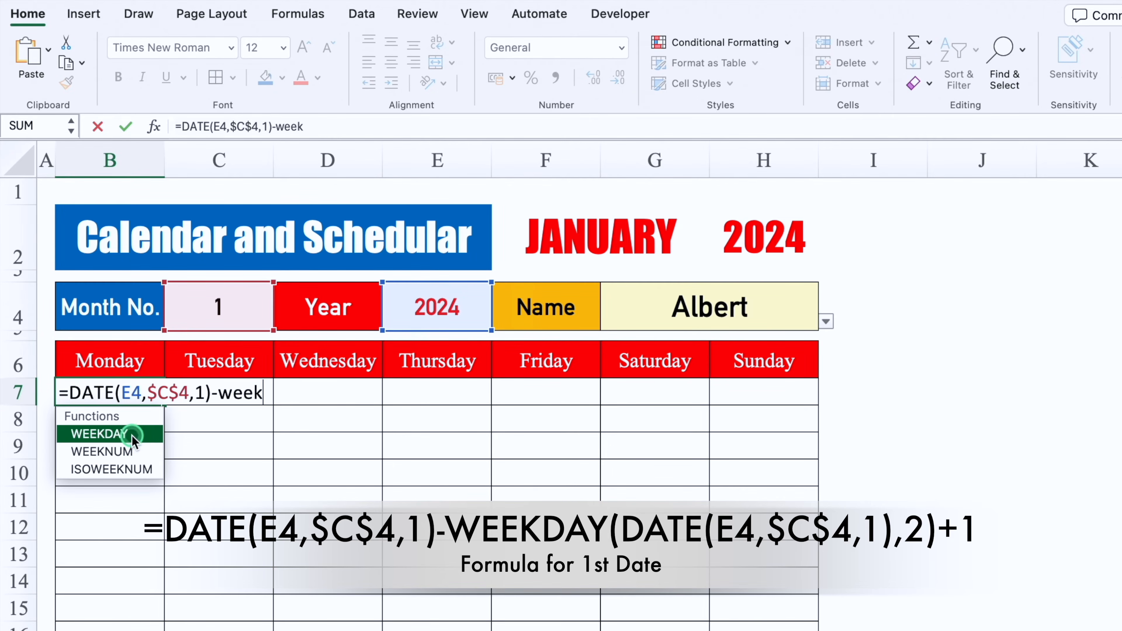
pyautogui.doubleClick(132, 435)
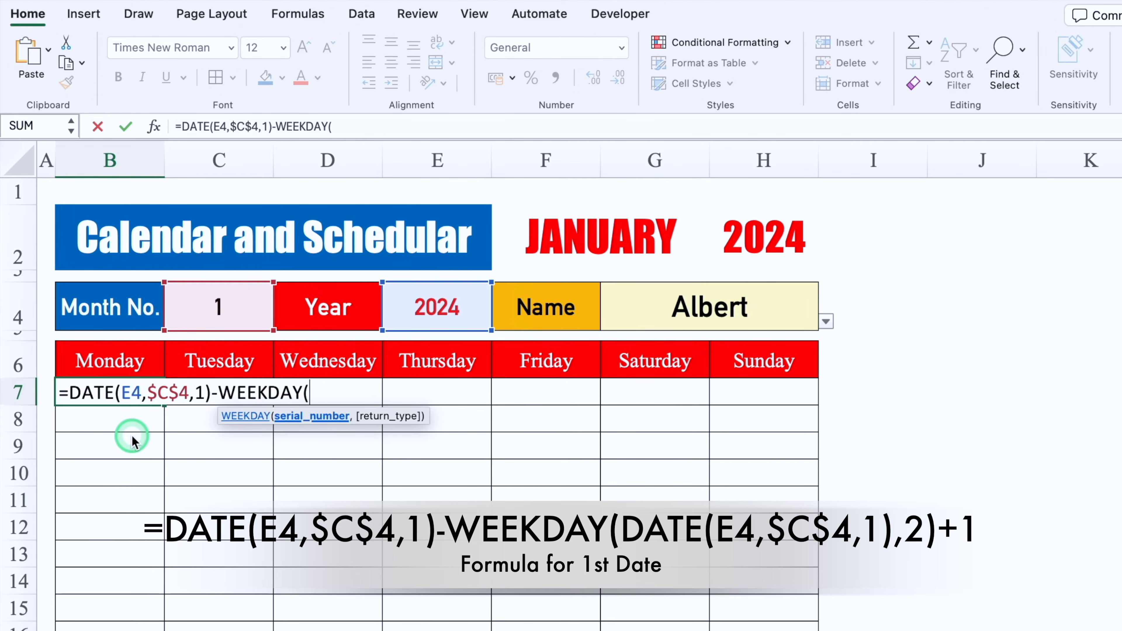
pyautogui.write('date')
pyautogui.doubleClick(118, 432)
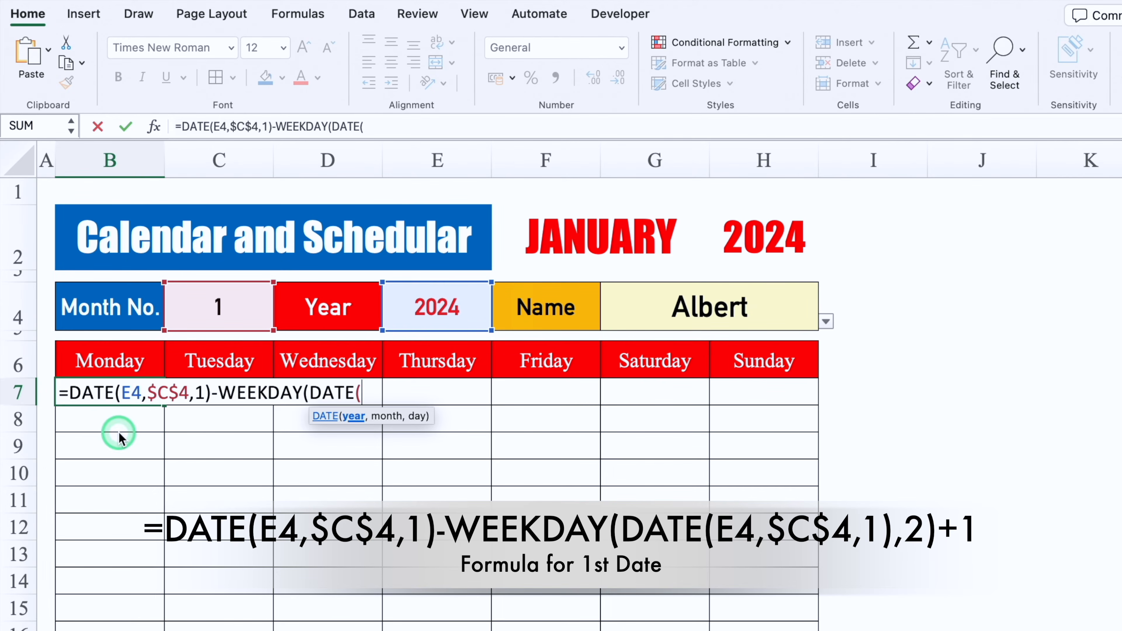
pyautogui.click(426, 309)
pyautogui.write(',')
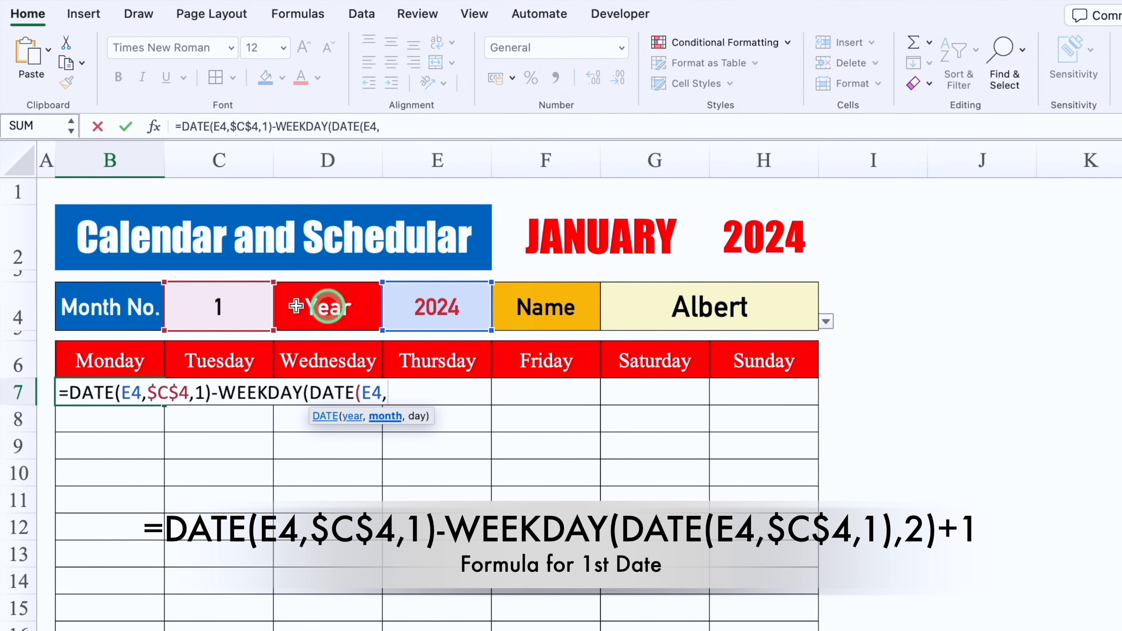
pyautogui.click(218, 309)
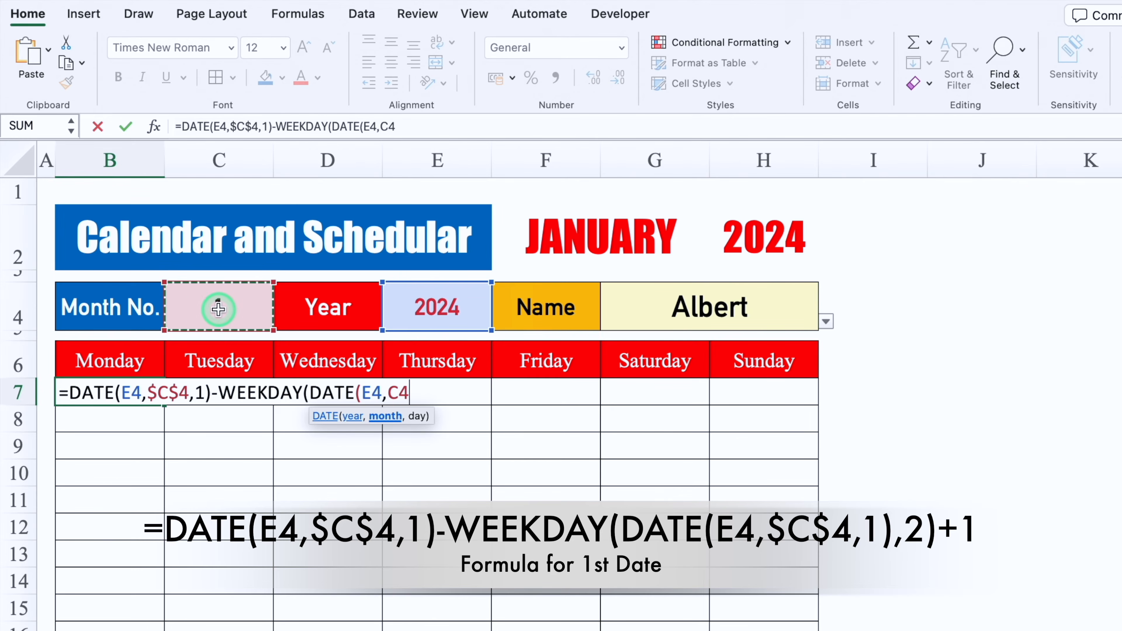
pyautogui.press('F4')
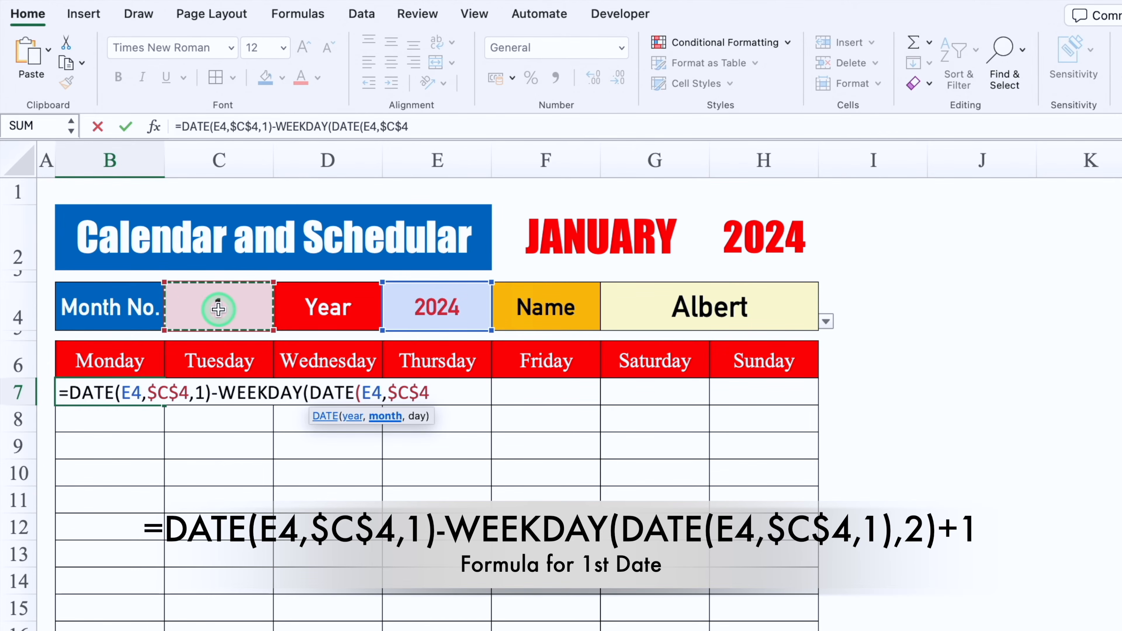
pyautogui.write(',')
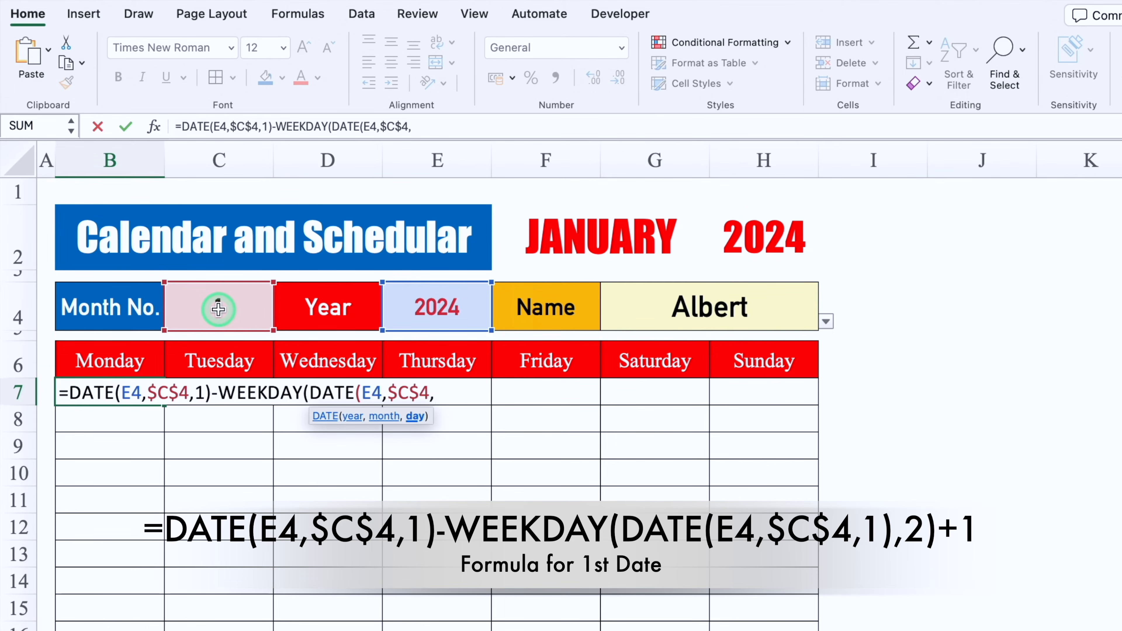
pyautogui.write('1)')
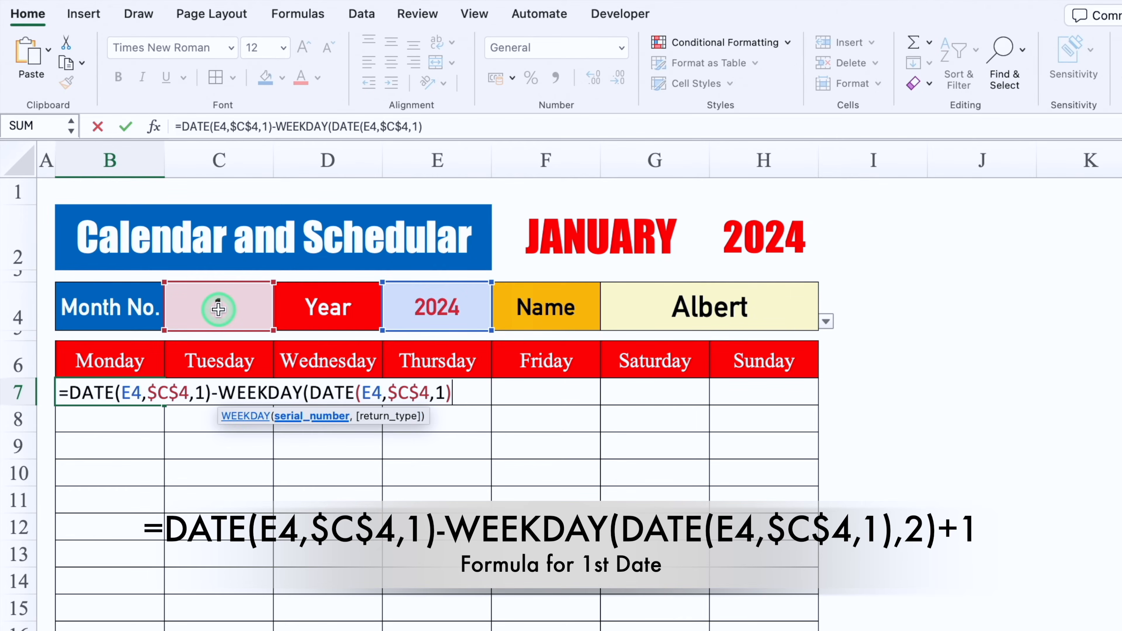
pyautogui.write(',2')
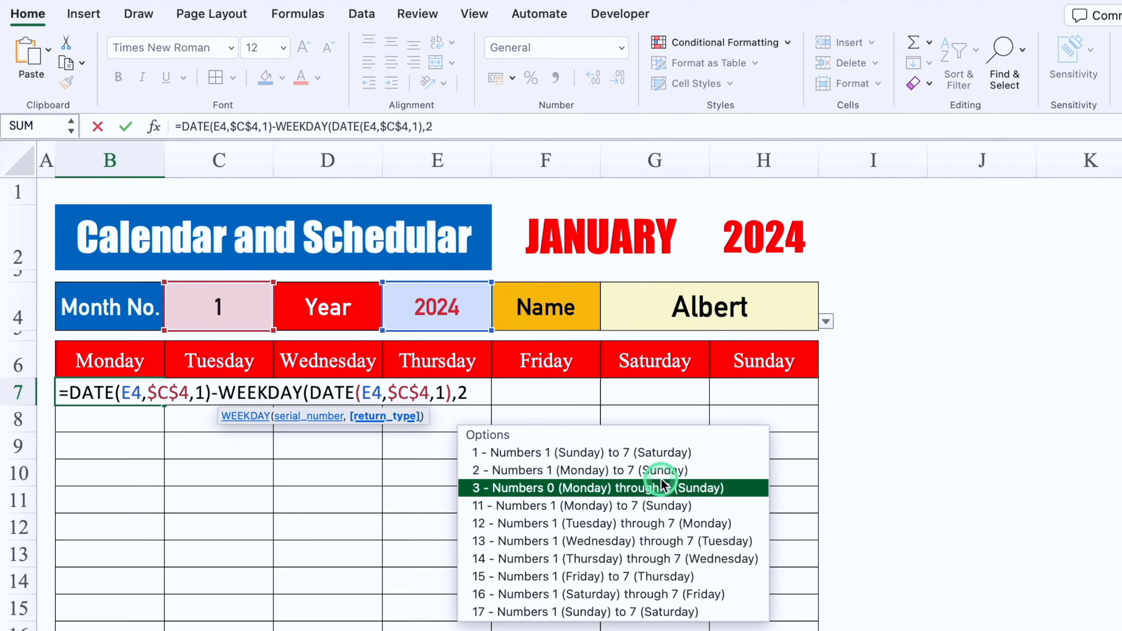
pyautogui.write(')+1')
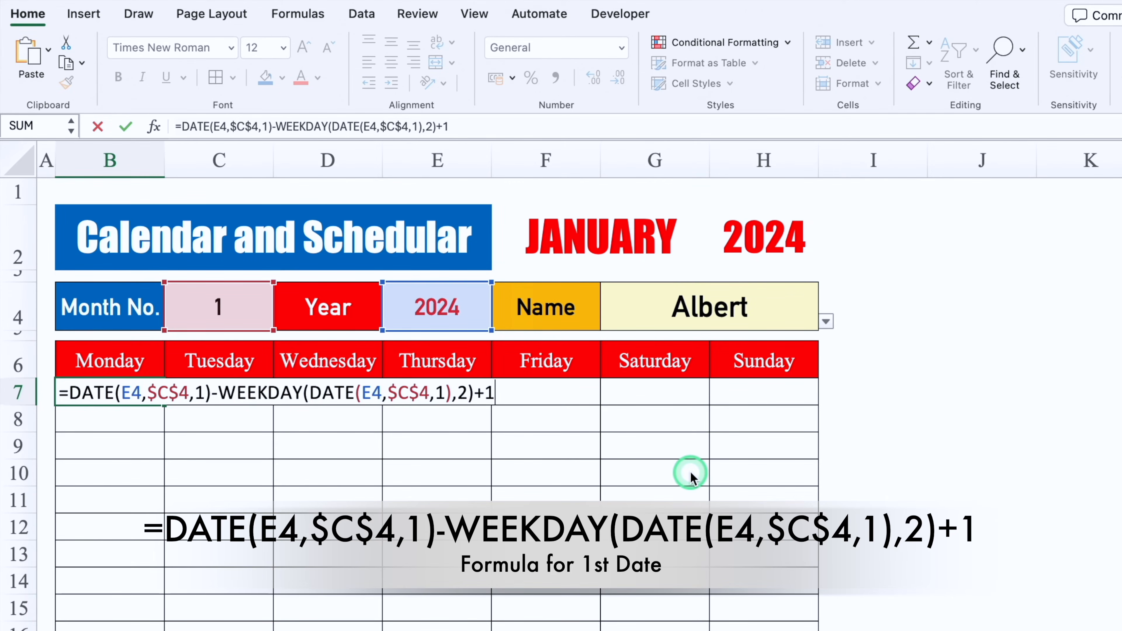
pyautogui.press('Return')
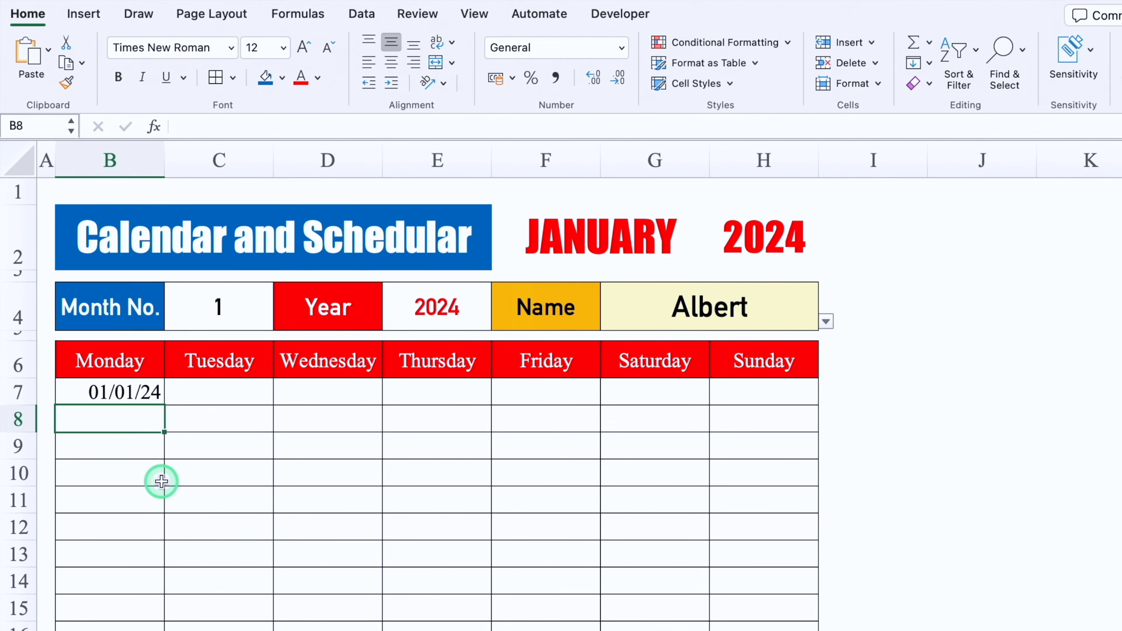
# Step: Centre the calendar date cells below the weekday headers horizontally, starting from B7
pyautogui.click(121, 392)
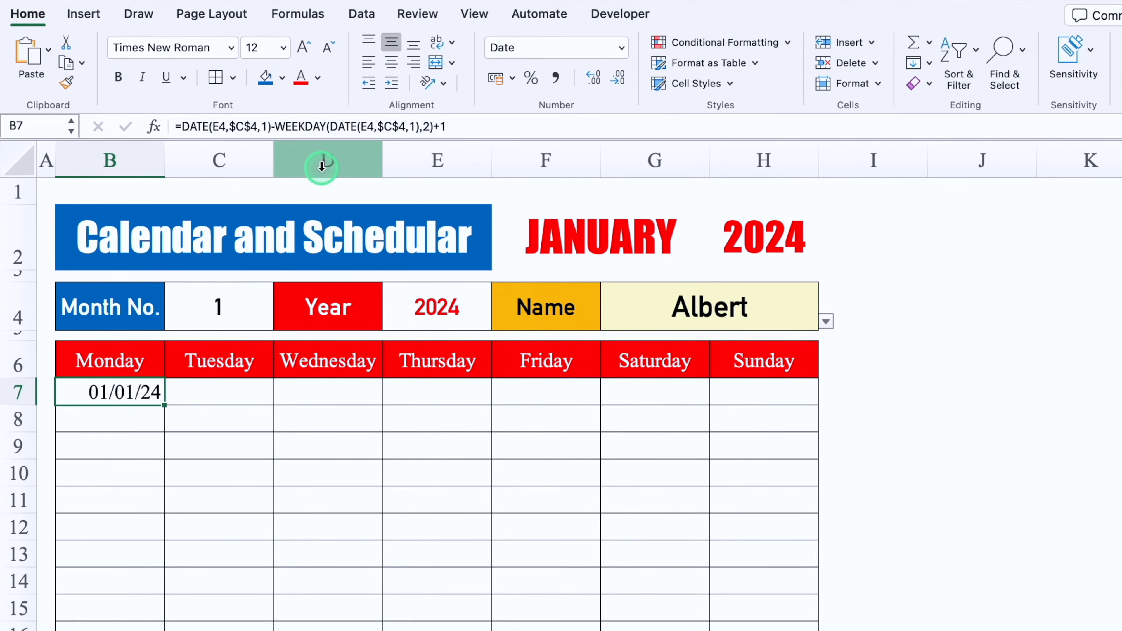
pyautogui.click(390, 62)
pyautogui.moveTo(146, 392); pyautogui.dragTo(746, 621)
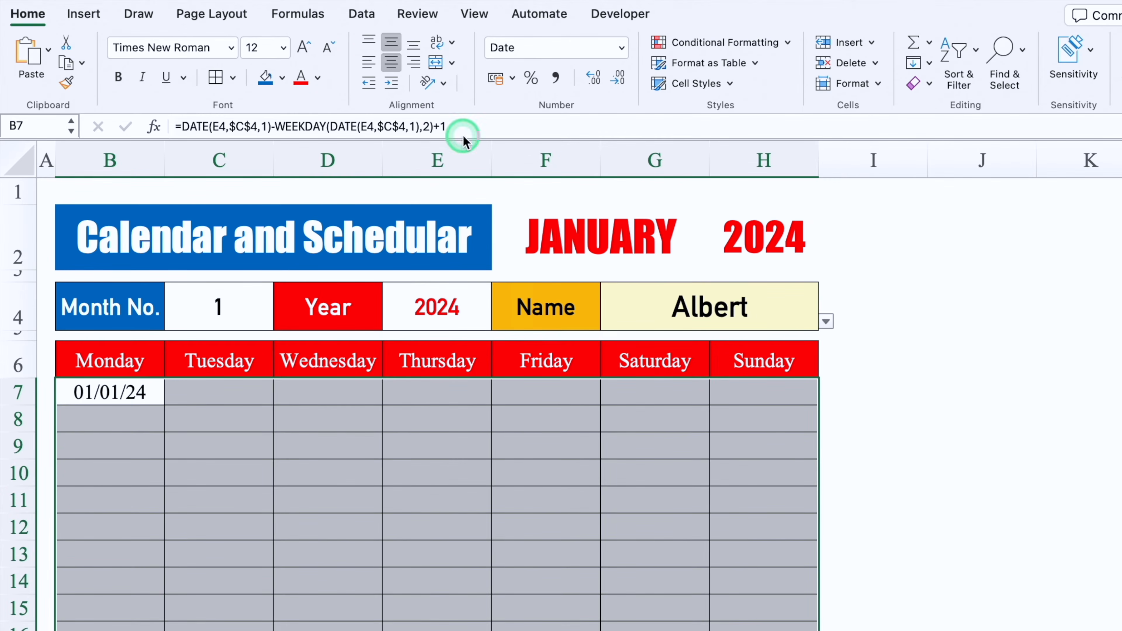
pyautogui.click(241, 413)
# Step: Format B7 as a date of type 14-Mar with the English (United States) locale
pyautogui.click(157, 392)
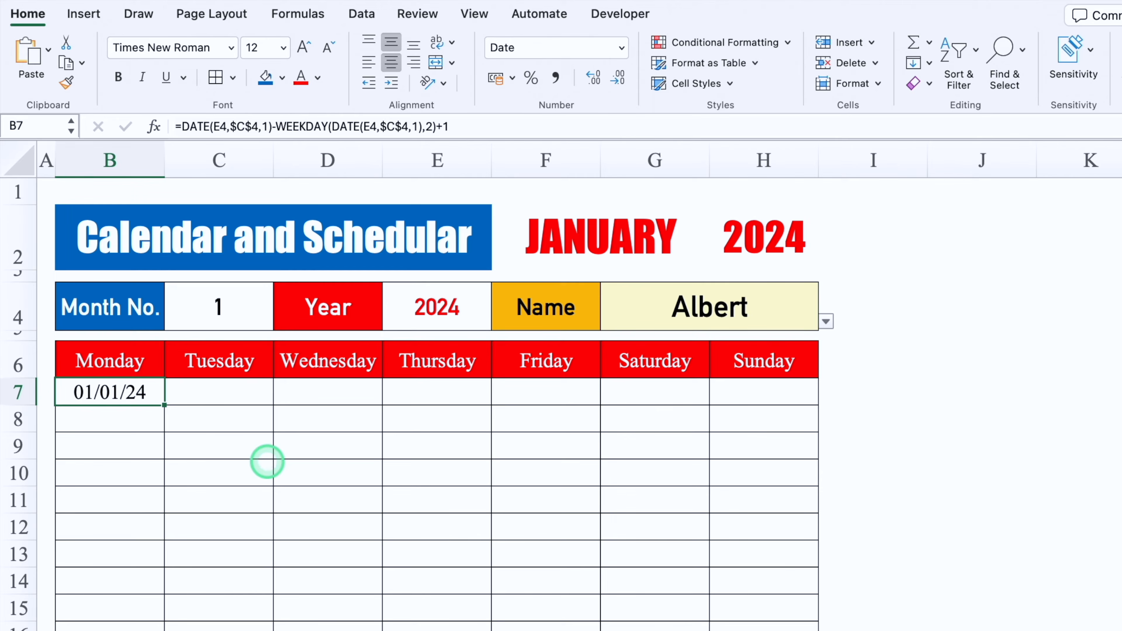
pyautogui.press('super+1')
pyautogui.click(408, 183)
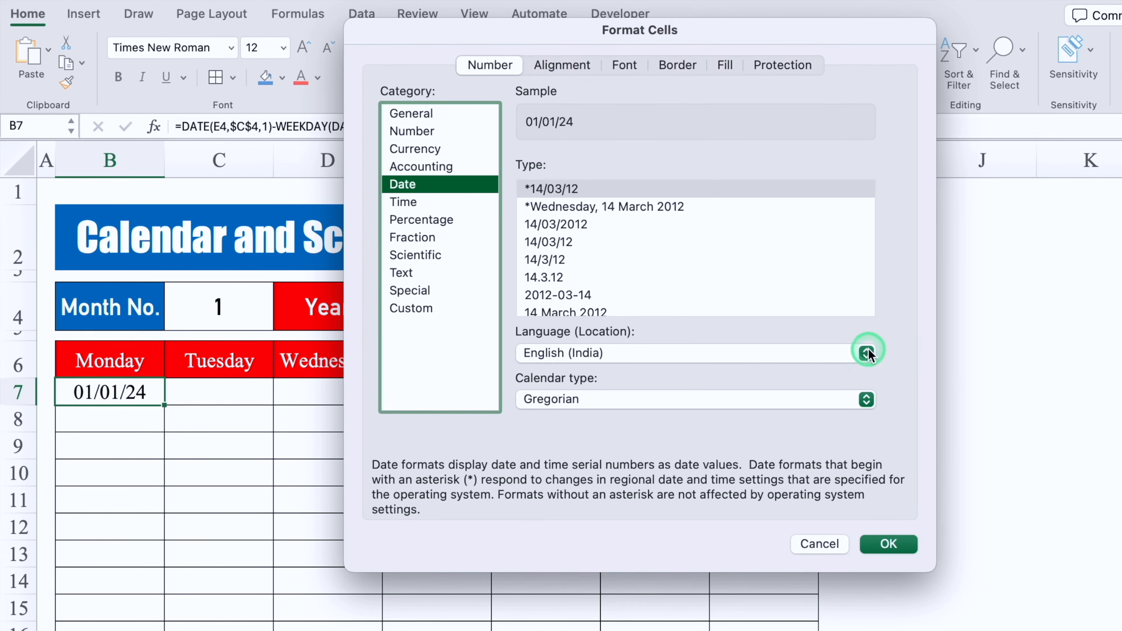
pyautogui.click(867, 354)
pyautogui.click(675, 576)
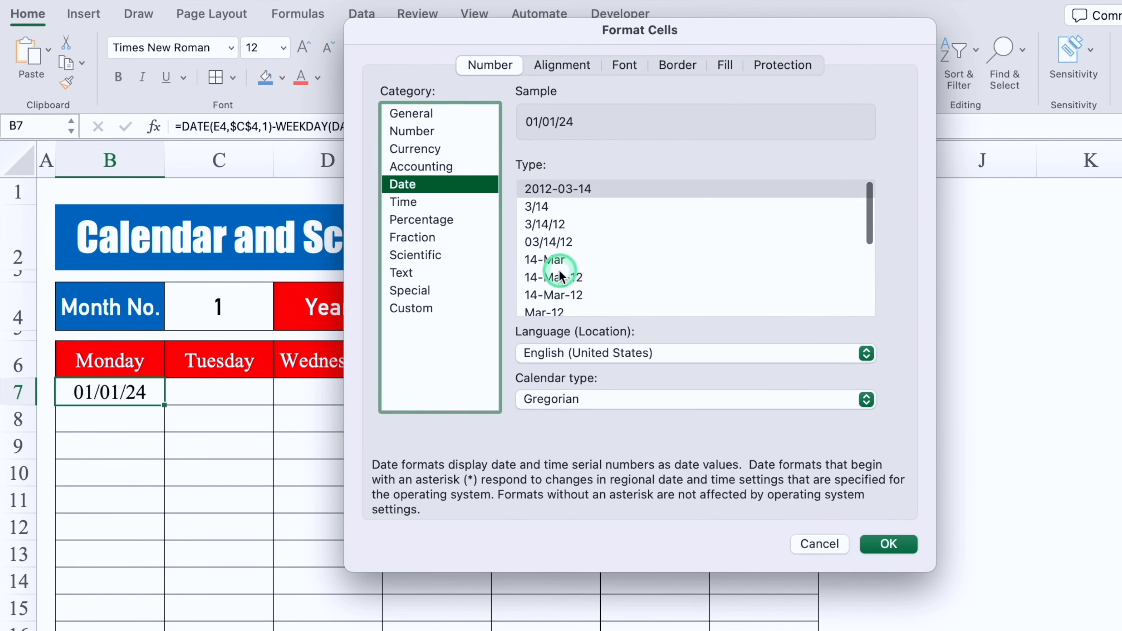
pyautogui.click(552, 260)
pyautogui.click(887, 543)
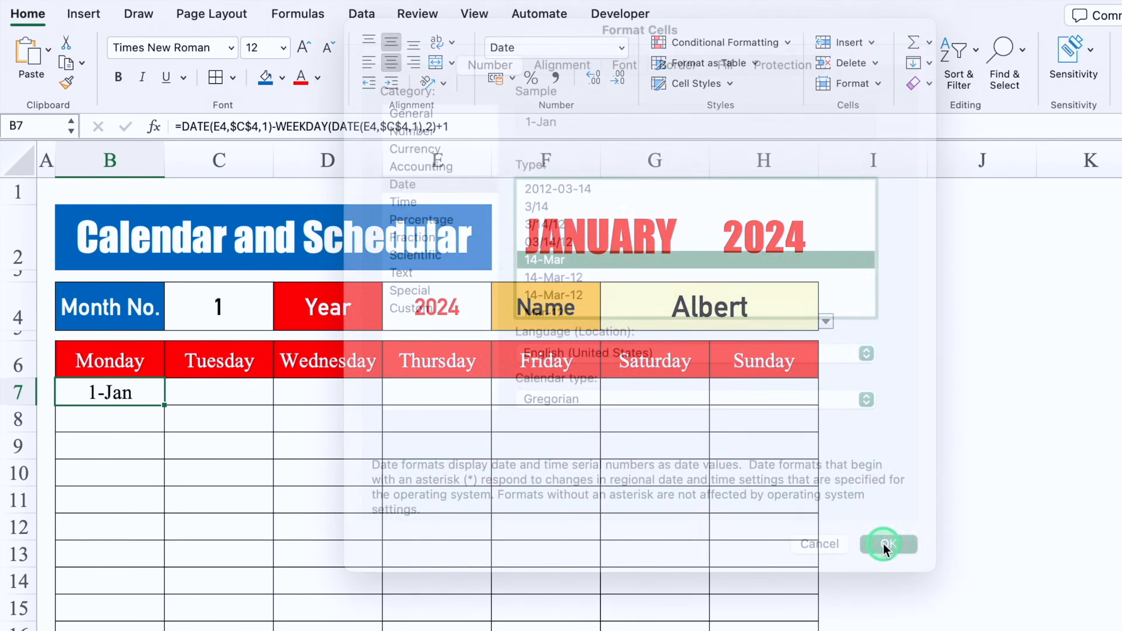
# Step: Enter =B7+1 in C7 and fill the formula across the first week to H7
pyautogui.click(186, 395)
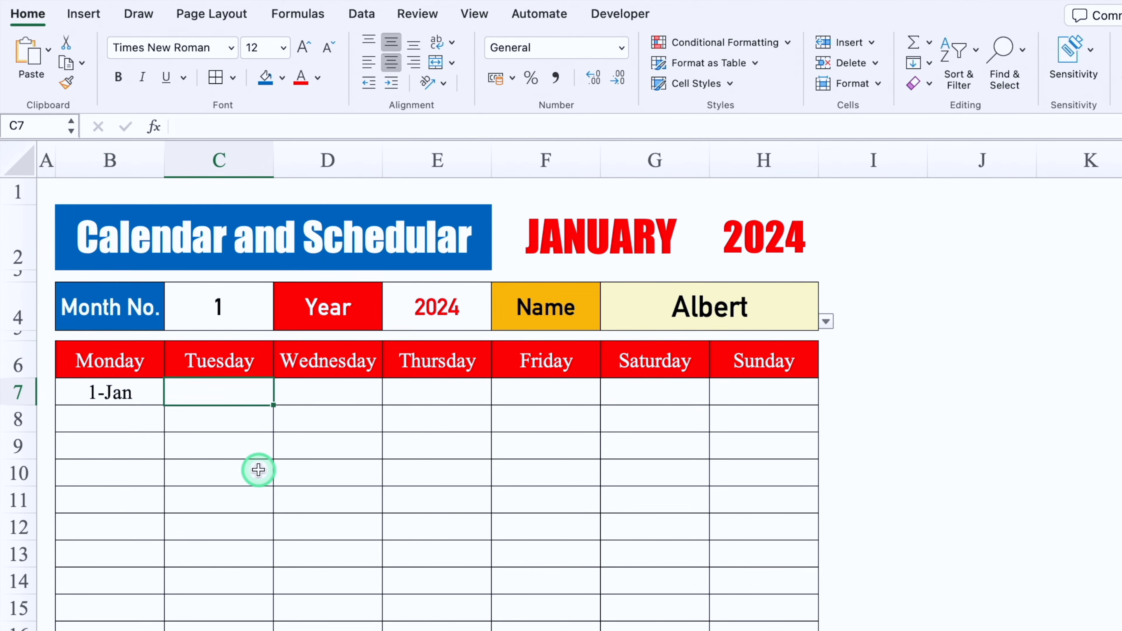
pyautogui.write('=')
pyautogui.click(137, 397)
pyautogui.write('+1')
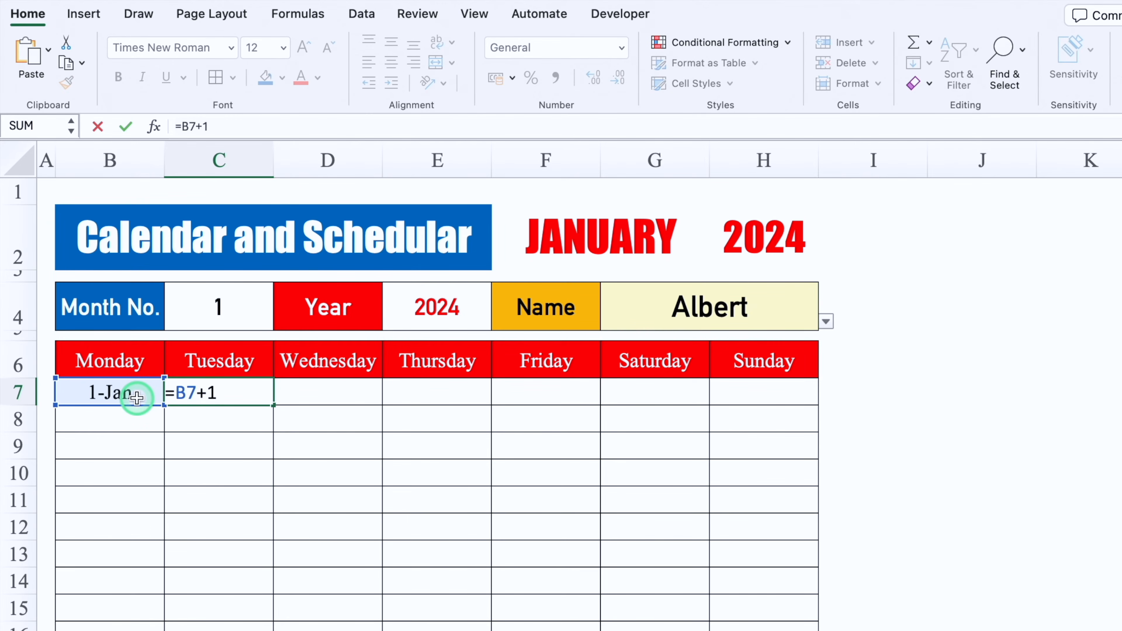
pyautogui.press('Return')
pyautogui.click(265, 399)
pyautogui.moveTo(273, 404); pyautogui.dragTo(779, 402)
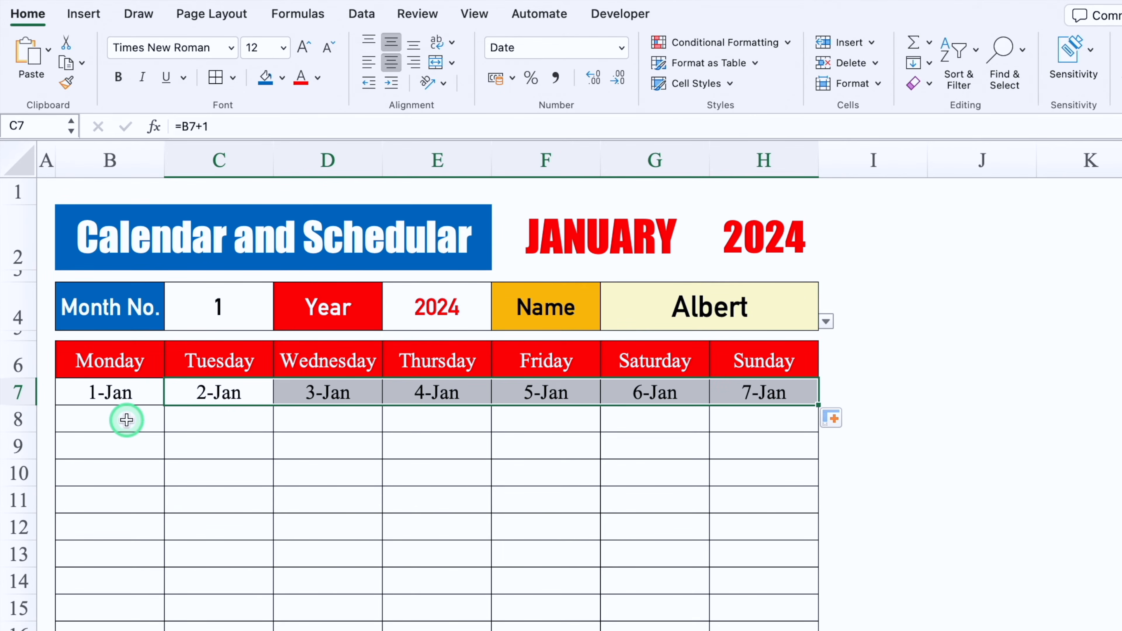
# Step: Enter =B7+7 in B8 and fill the formula across to column H and down to row 15
pyautogui.click(126, 419)
pyautogui.write('=')
pyautogui.click(123, 391)
pyautogui.write('+')
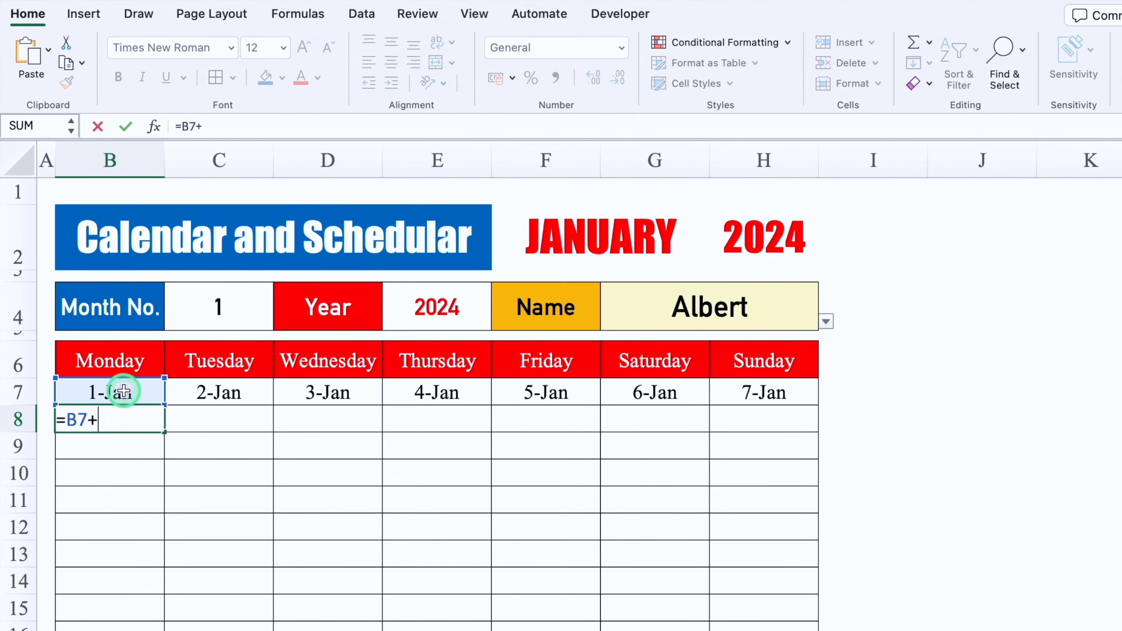
pyautogui.write('7')
pyautogui.hotkey('ctrl', 'Return')
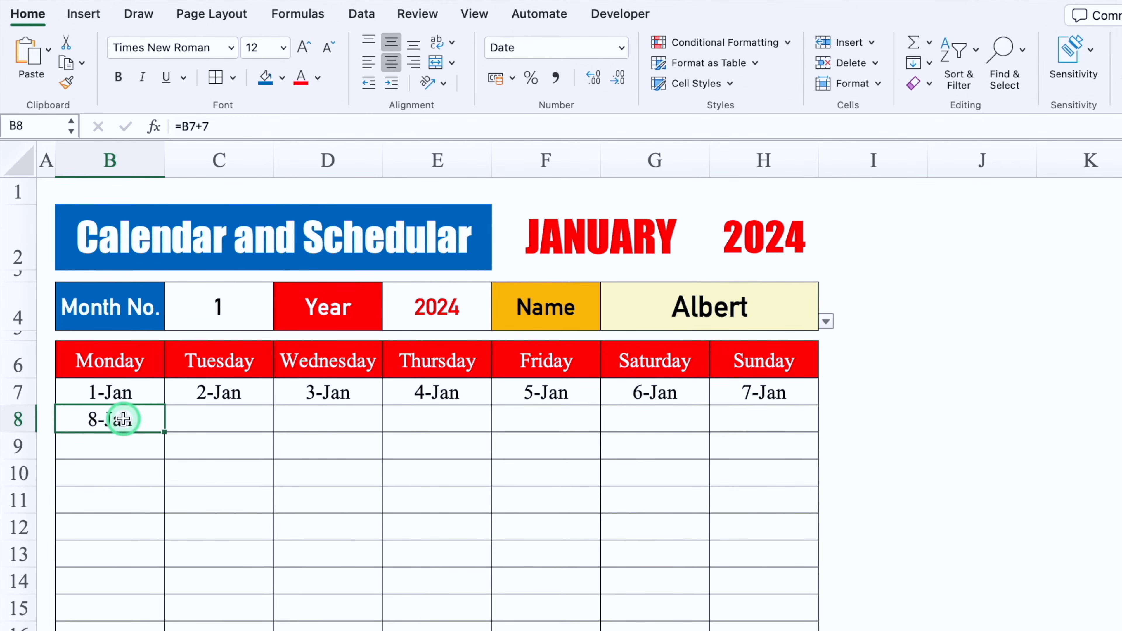
pyautogui.moveTo(188, 393); pyautogui.dragTo(817, 423)
pyautogui.moveTo(111, 417); pyautogui.dragTo(770, 581)
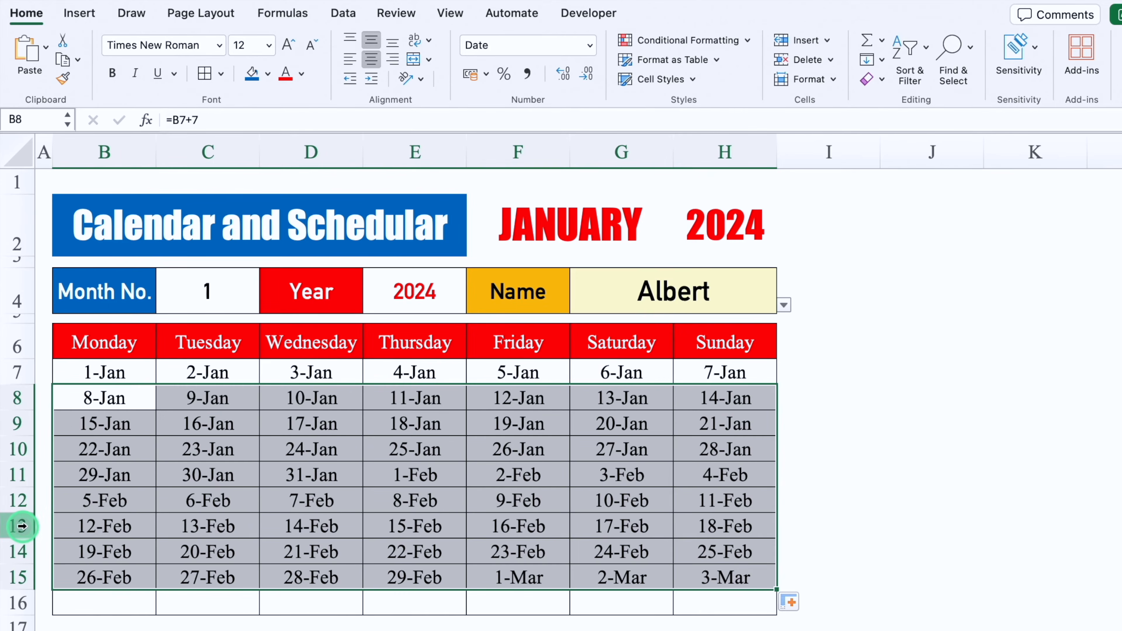
# Step: Delete the surplus calendar rows 13 to 16
pyautogui.moveTo(22, 526); pyautogui.dragTo(20, 602)
pyautogui.rightClick(16, 554)
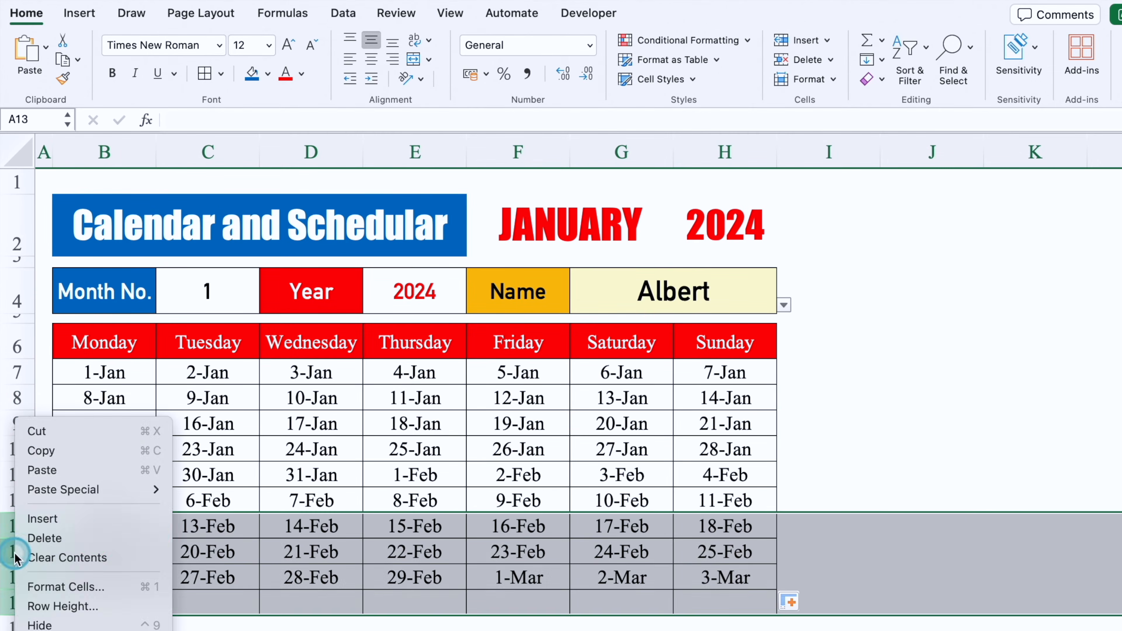
pyautogui.click(44, 538)
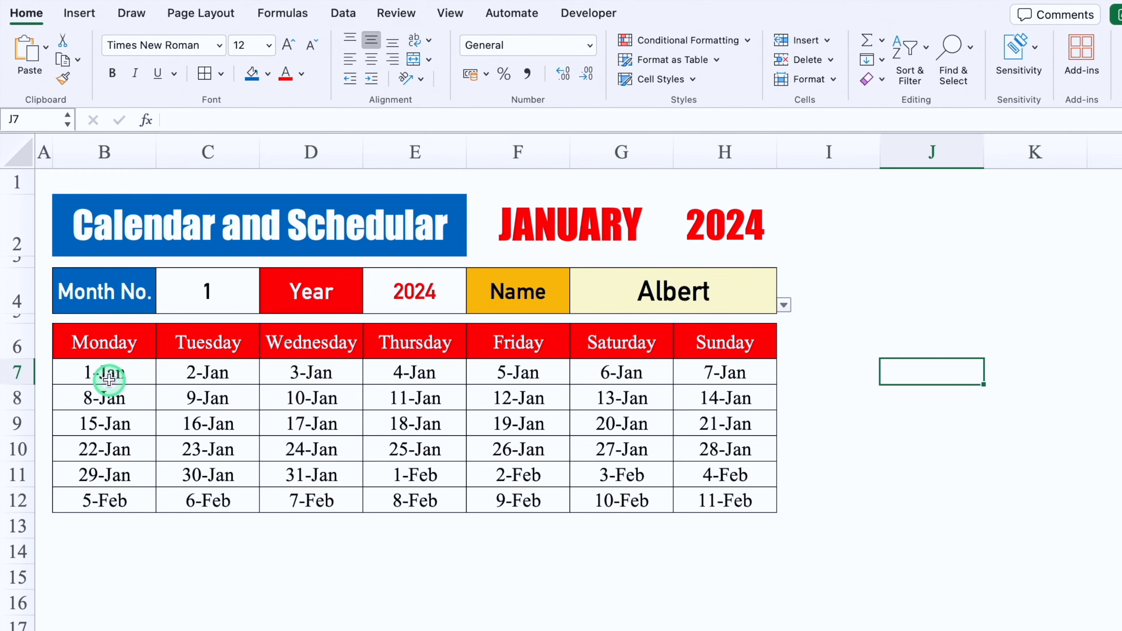
# Step: Start a Classic conditional formatting rule on B7:H12 that uses a formula to determine which cells to format
pyautogui.moveTo(108, 378); pyautogui.dragTo(702, 497)
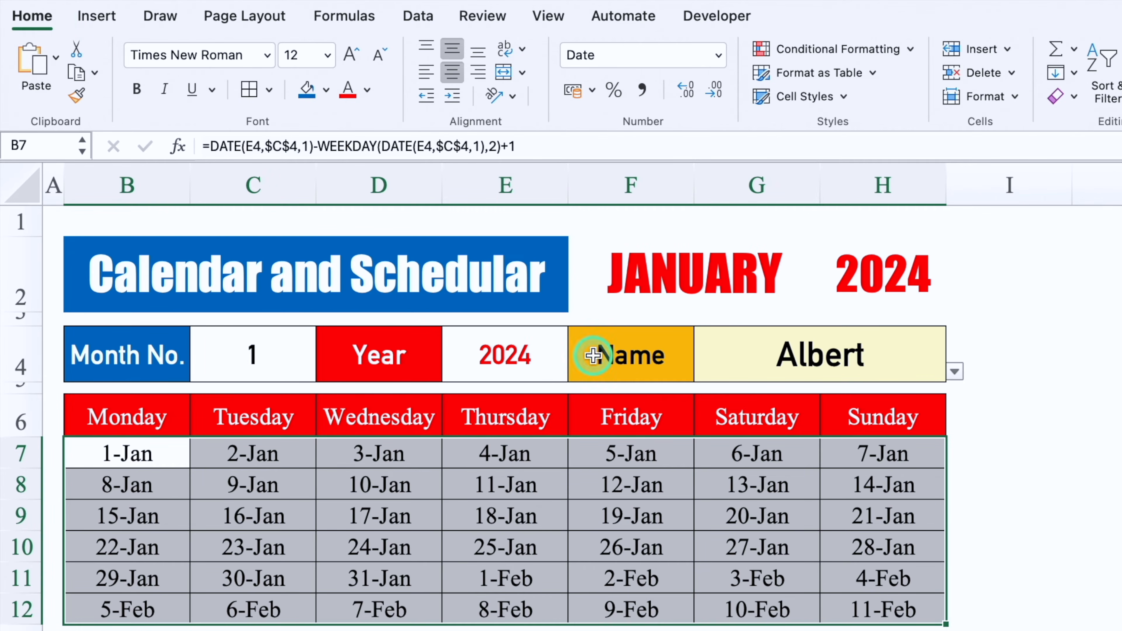
pyautogui.click(865, 50)
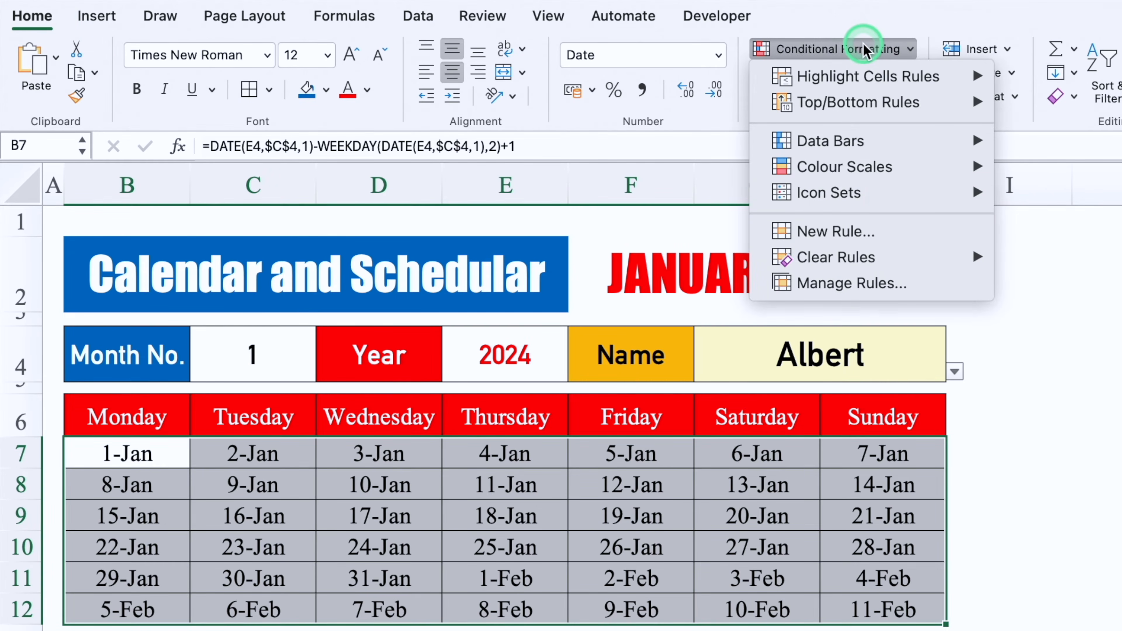
pyautogui.click(835, 231)
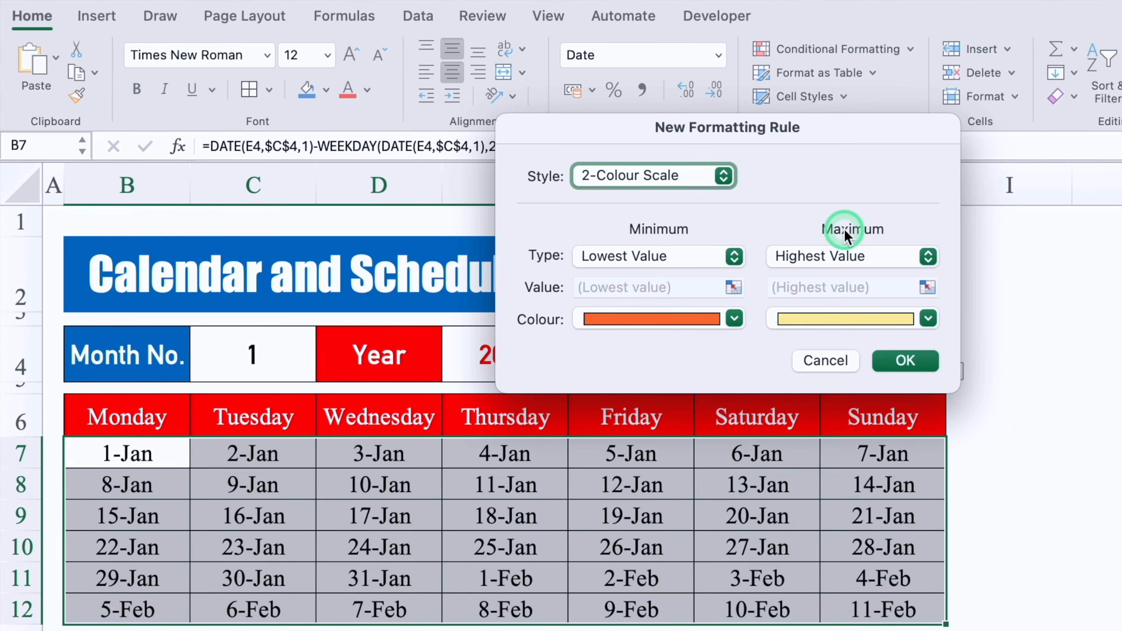
pyautogui.click(725, 175)
pyautogui.click(646, 270)
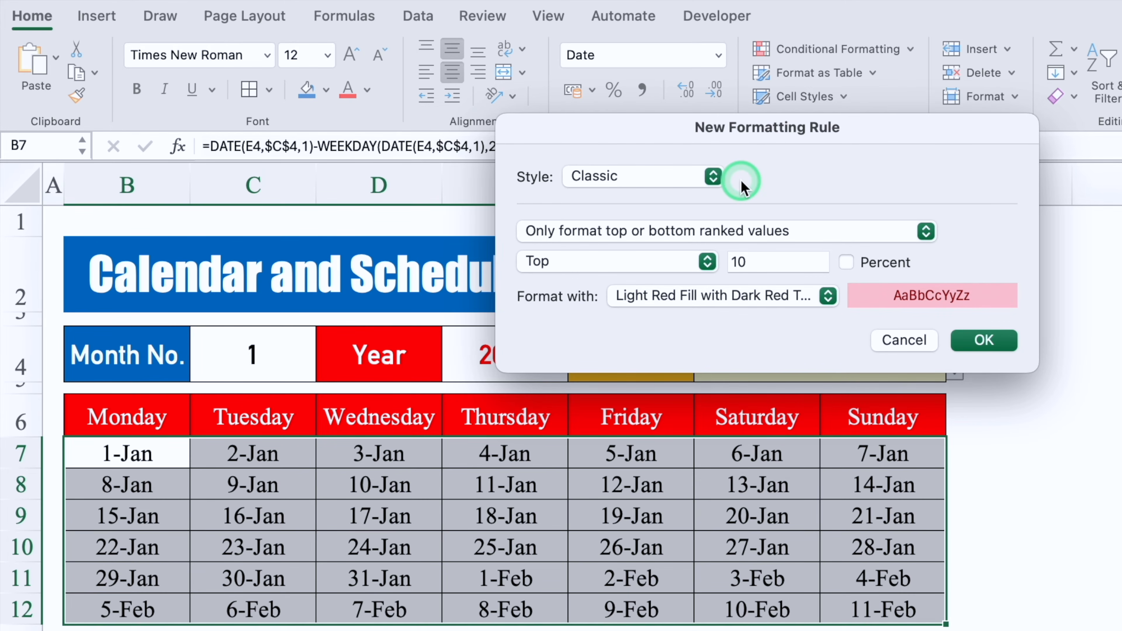
pyautogui.click(801, 227)
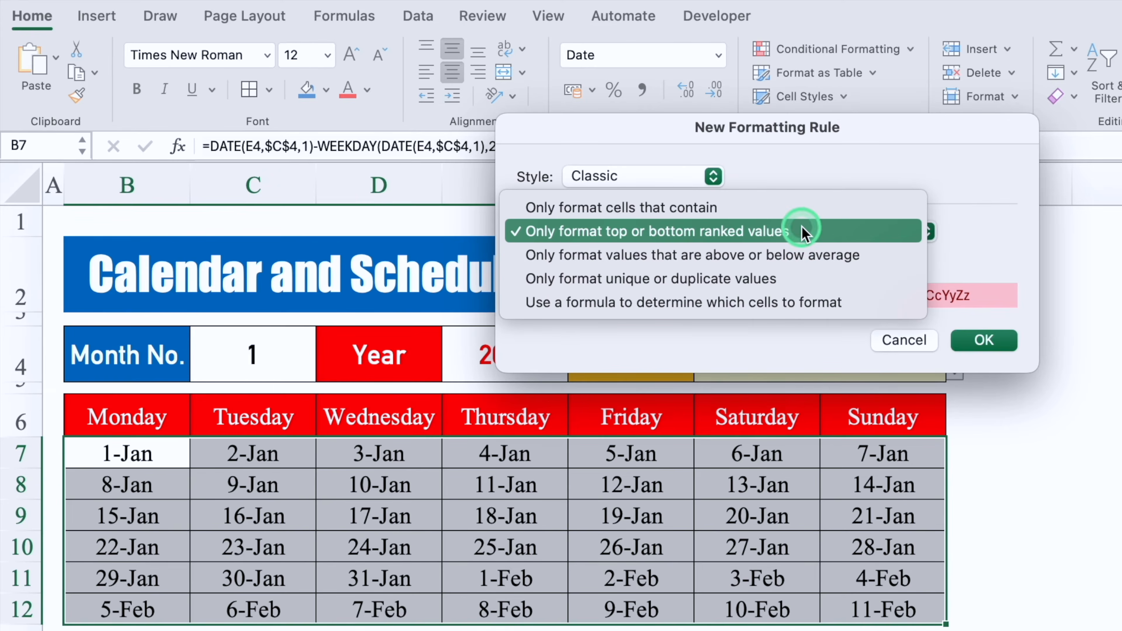
pyautogui.click(864, 304)
# Step: Enter the rule formula =MONTH(B7)<>$C$4, keeping B7 as a relative reference
pyautogui.click(805, 266)
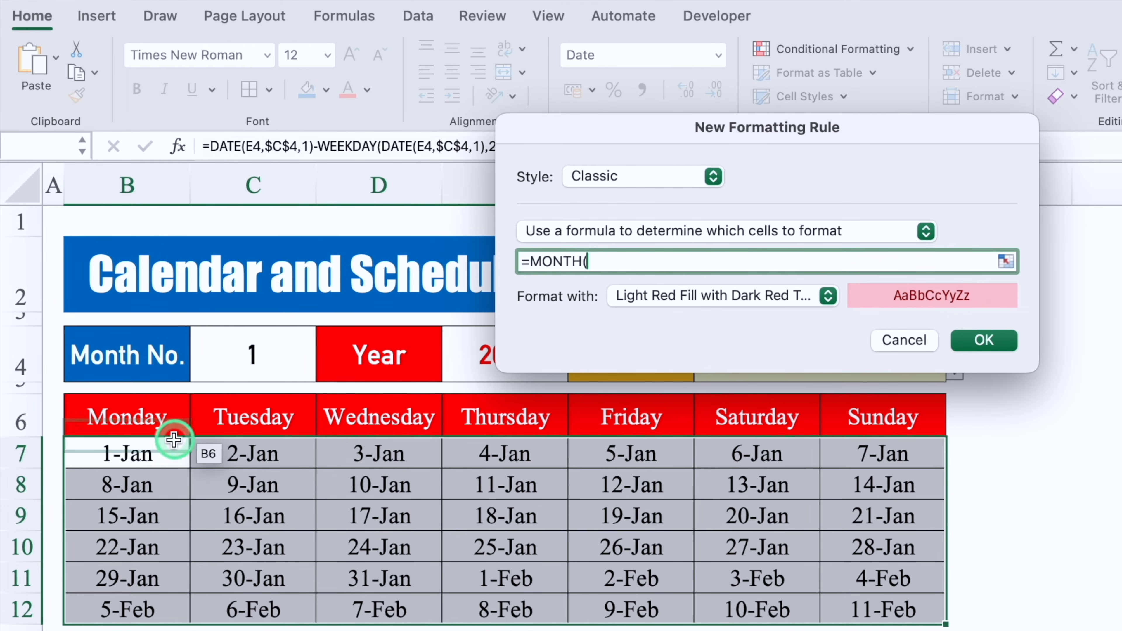
pyautogui.click(165, 449)
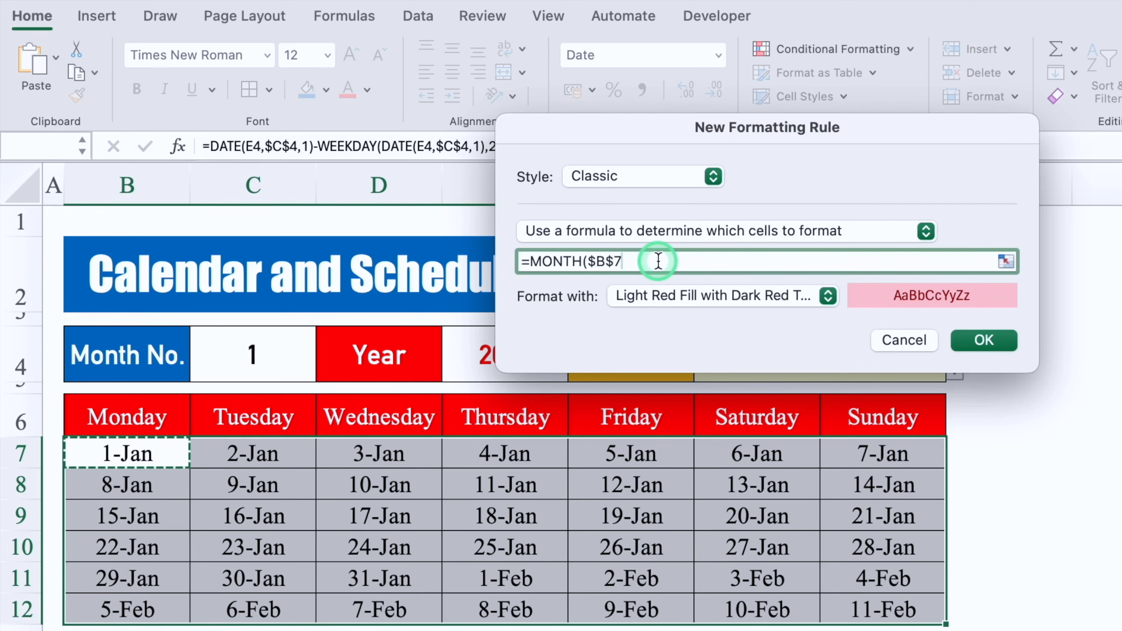
pyautogui.click(614, 261)
pyautogui.press('BackSpace')
pyautogui.click(594, 260)
pyautogui.press('BackSpace')
pyautogui.click(825, 260)
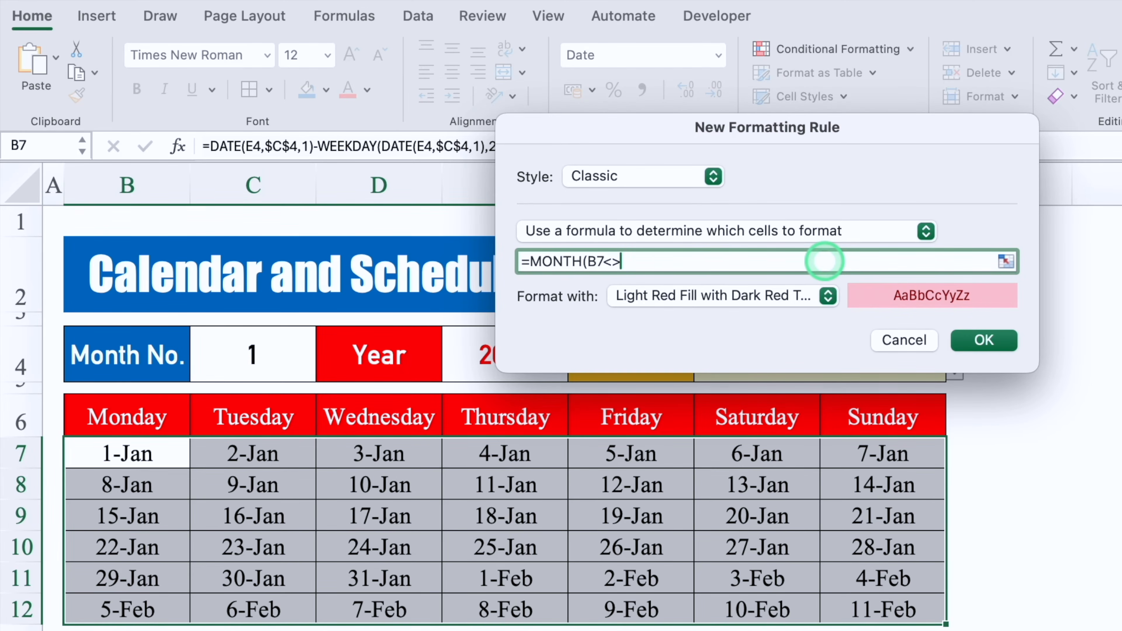
pyautogui.click(277, 346)
# Step: Give the rule a customised format with standard blue fill and matching blue font, and apply it to the calendar
pyautogui.click(828, 299)
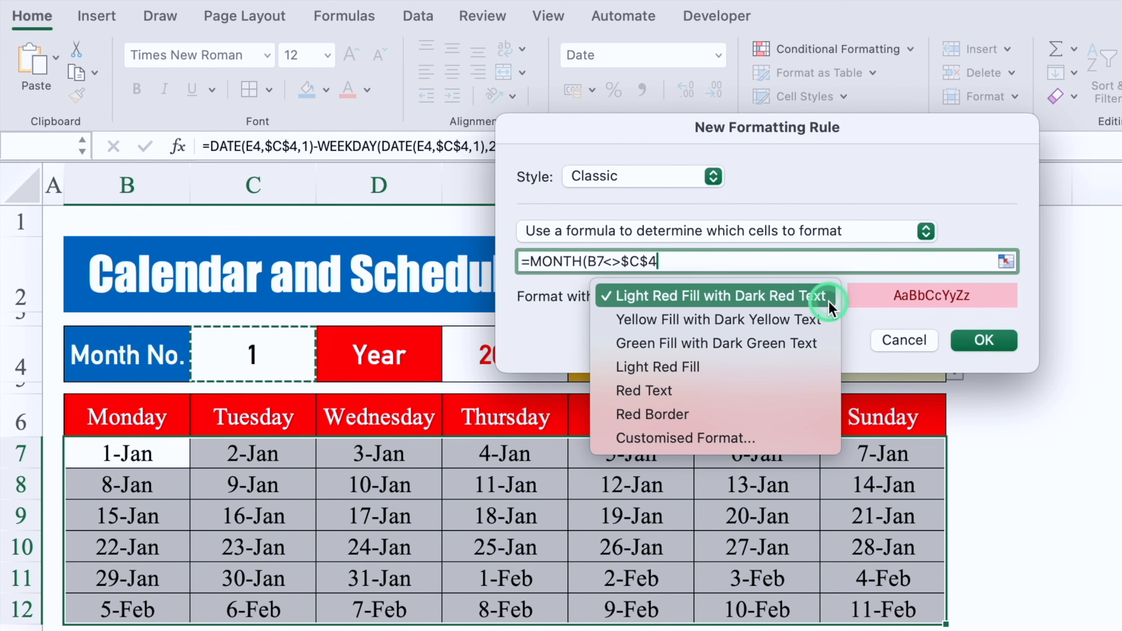
pyautogui.click(760, 440)
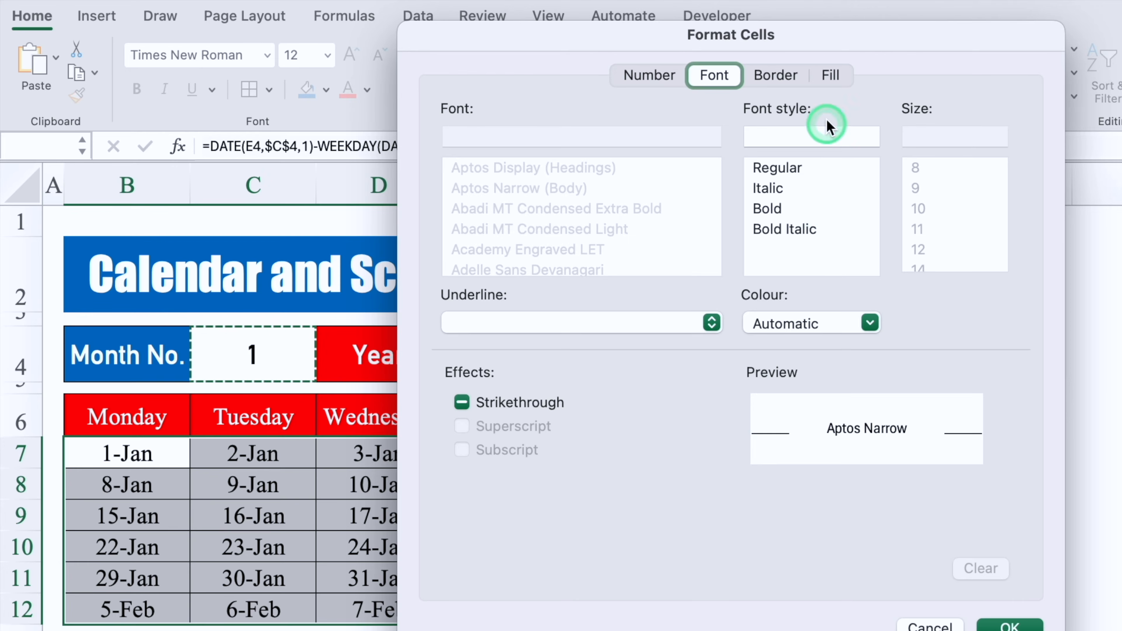
pyautogui.click(818, 85)
pyautogui.click(664, 157)
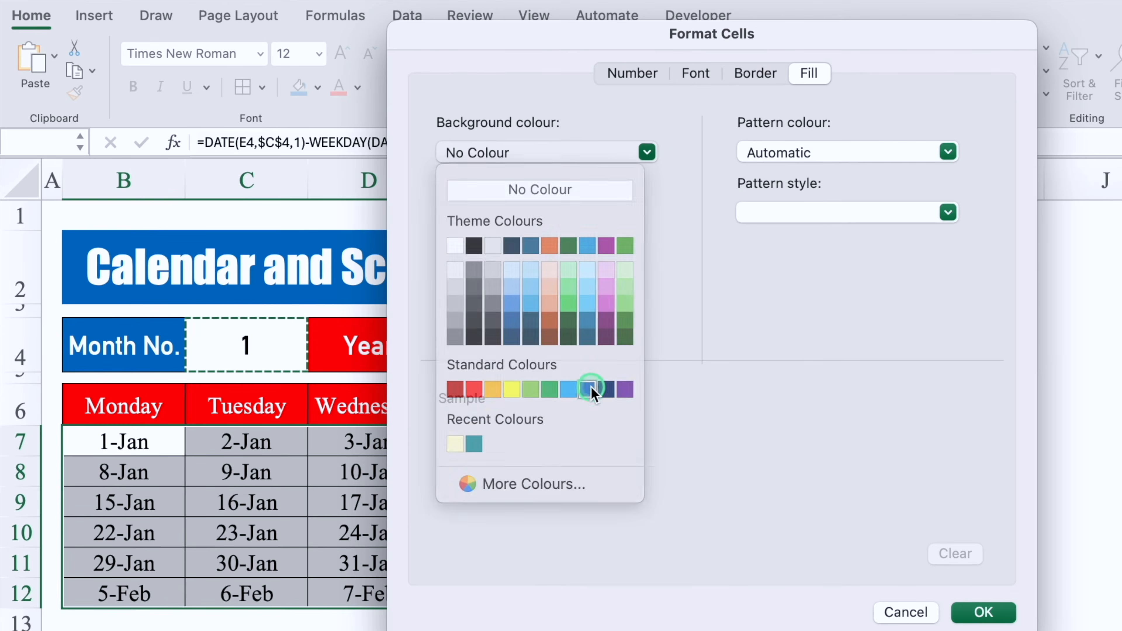
pyautogui.click(591, 389)
pyautogui.click(693, 75)
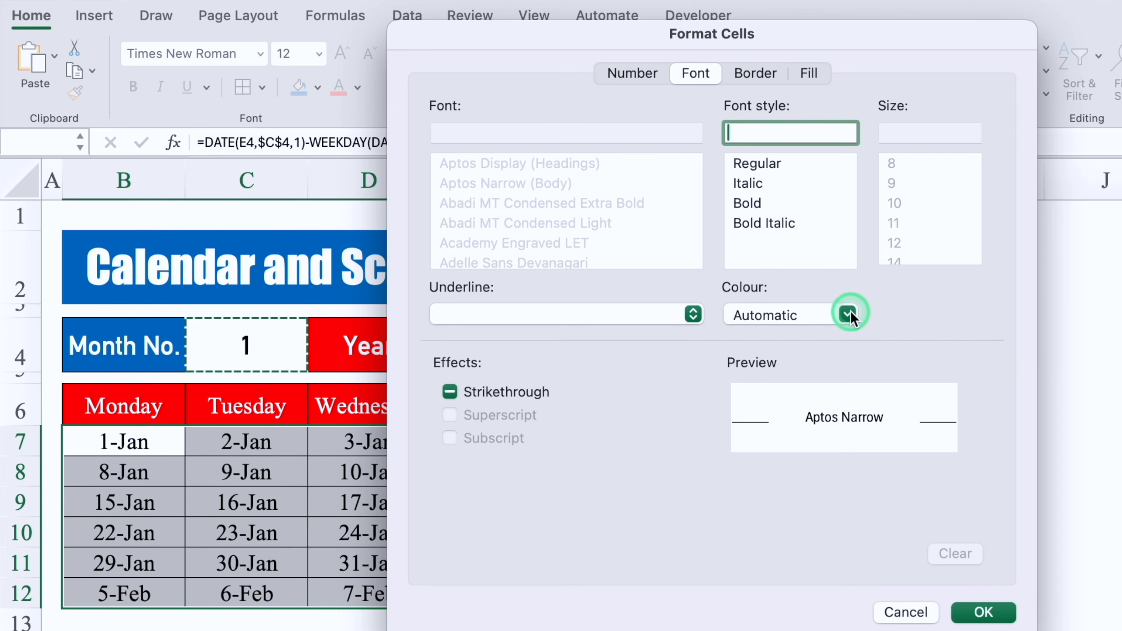
pyautogui.click(847, 314)
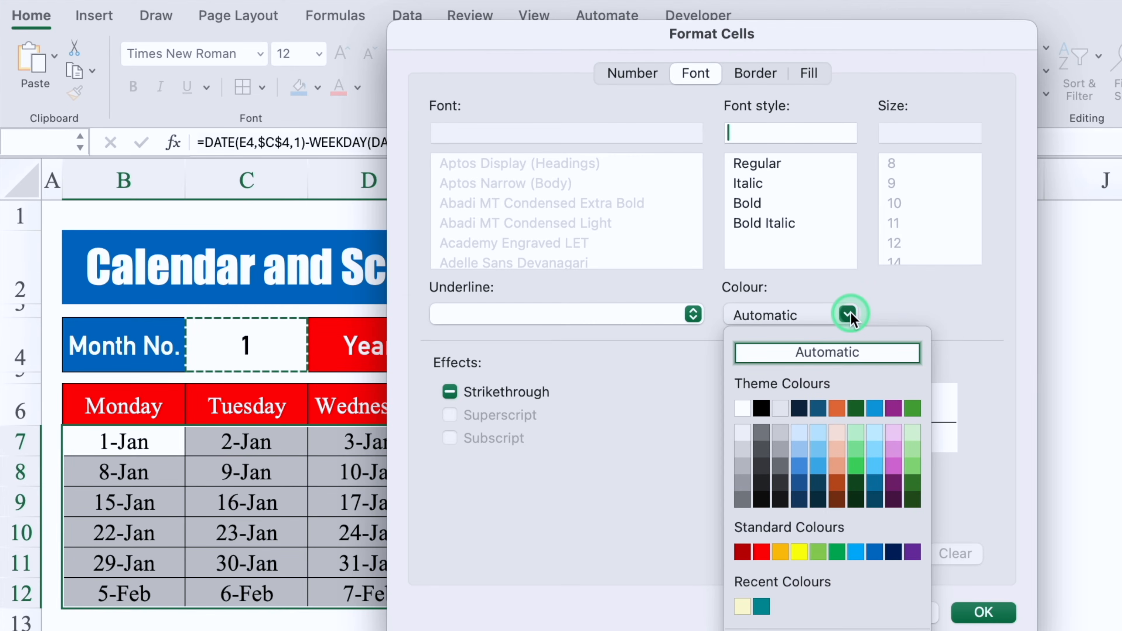
pyautogui.click(875, 552)
pyautogui.click(983, 612)
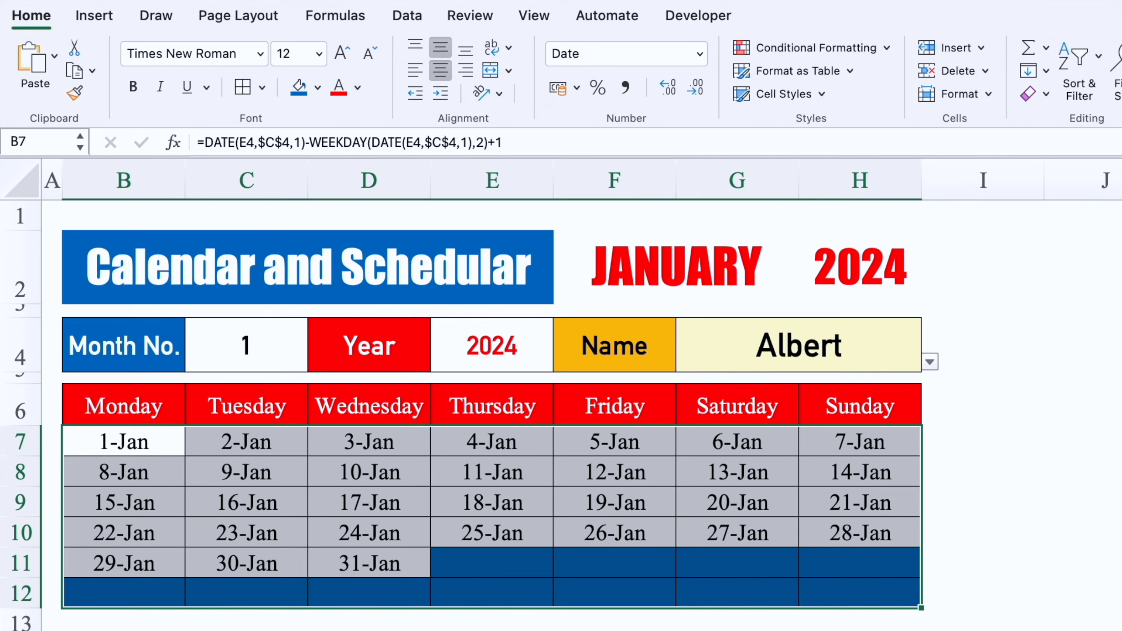
pyautogui.click(374, 627)
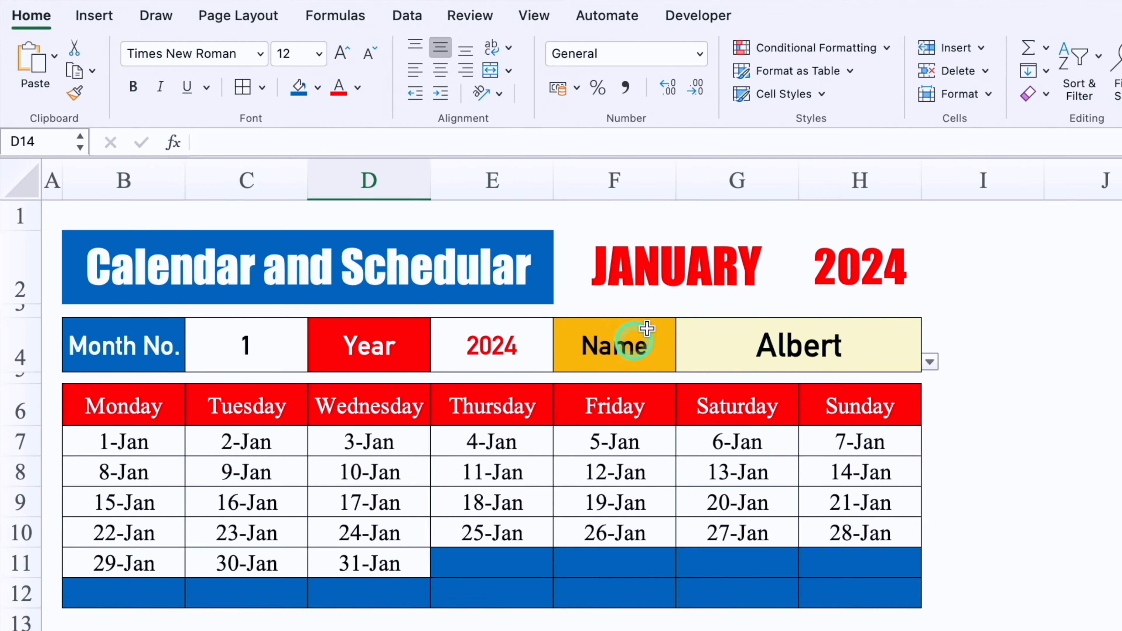
# Step: Check the calendar rule by selecting FEBRUARY as the month in F2 and switching back to JANUARY
pyautogui.click(673, 268)
pyautogui.click(806, 292)
pyautogui.click(635, 334)
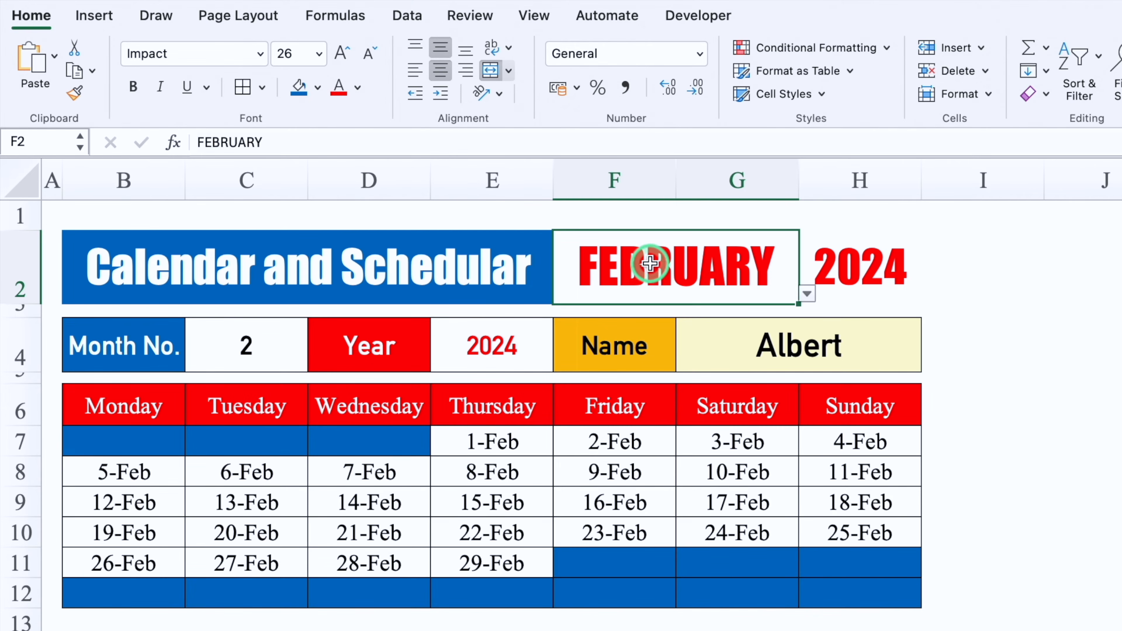
pyautogui.click(806, 293)
pyautogui.click(604, 316)
pyautogui.click(1082, 441)
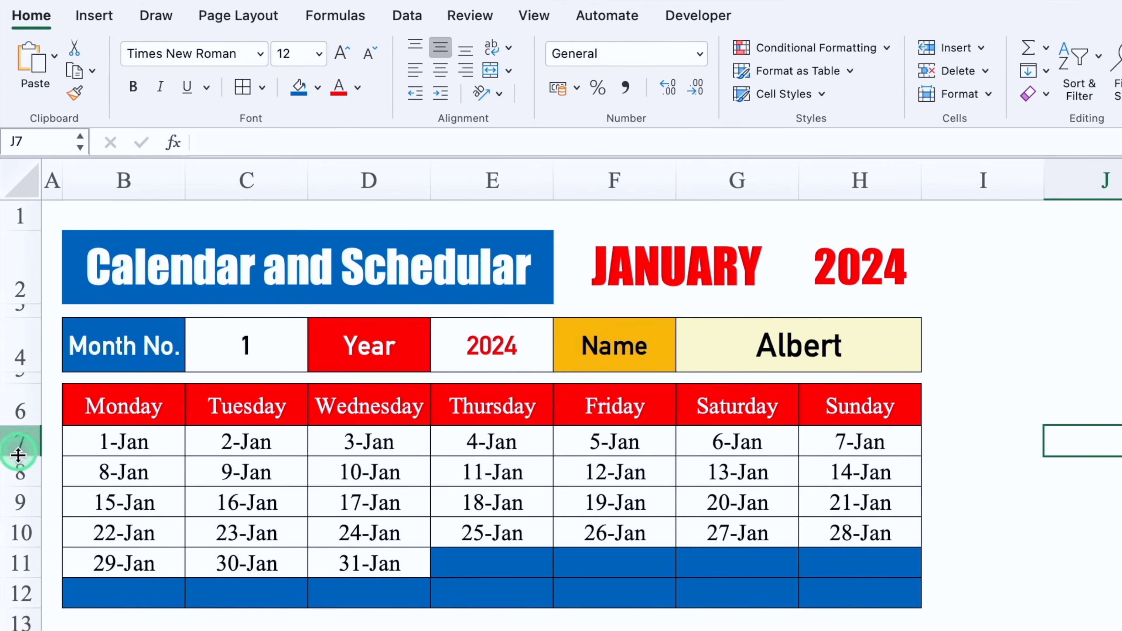
# Step: Insert three blank rows below the first week's date row, at rows 8 to 10
pyautogui.click(21, 467)
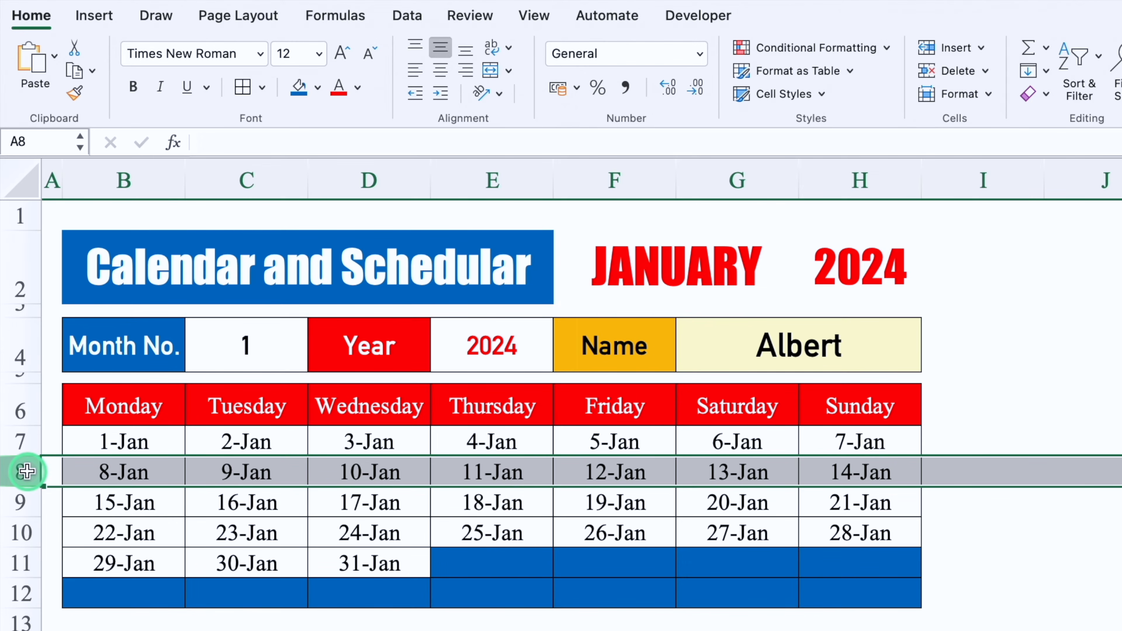
pyautogui.rightClick(26, 471)
pyautogui.click(80, 592)
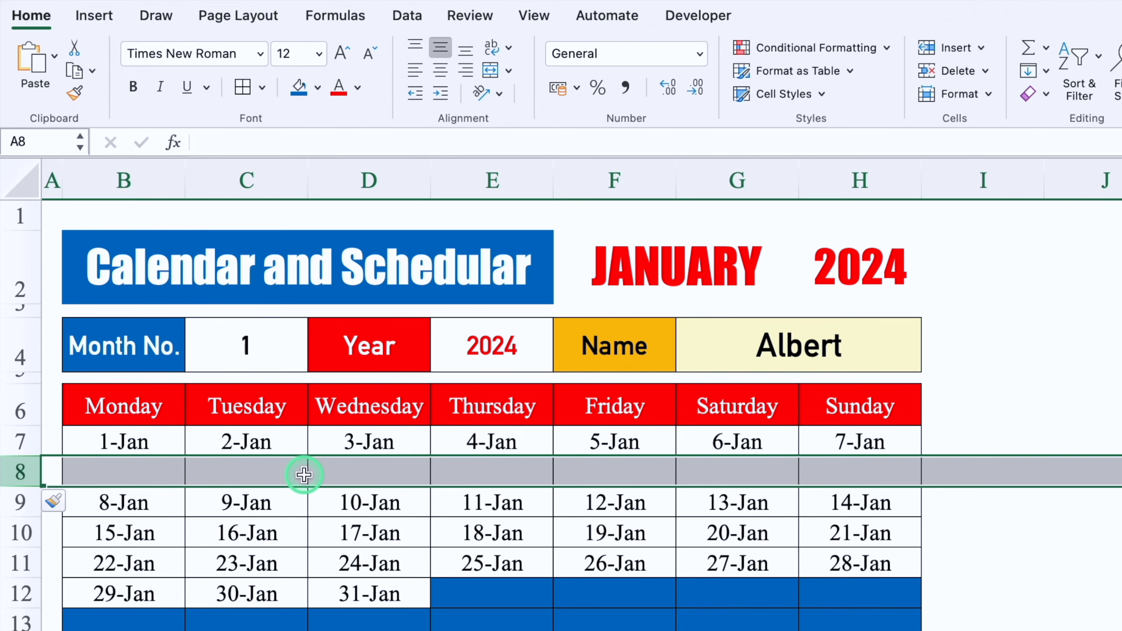
pyautogui.rightClick(21, 470)
pyautogui.click(55, 591)
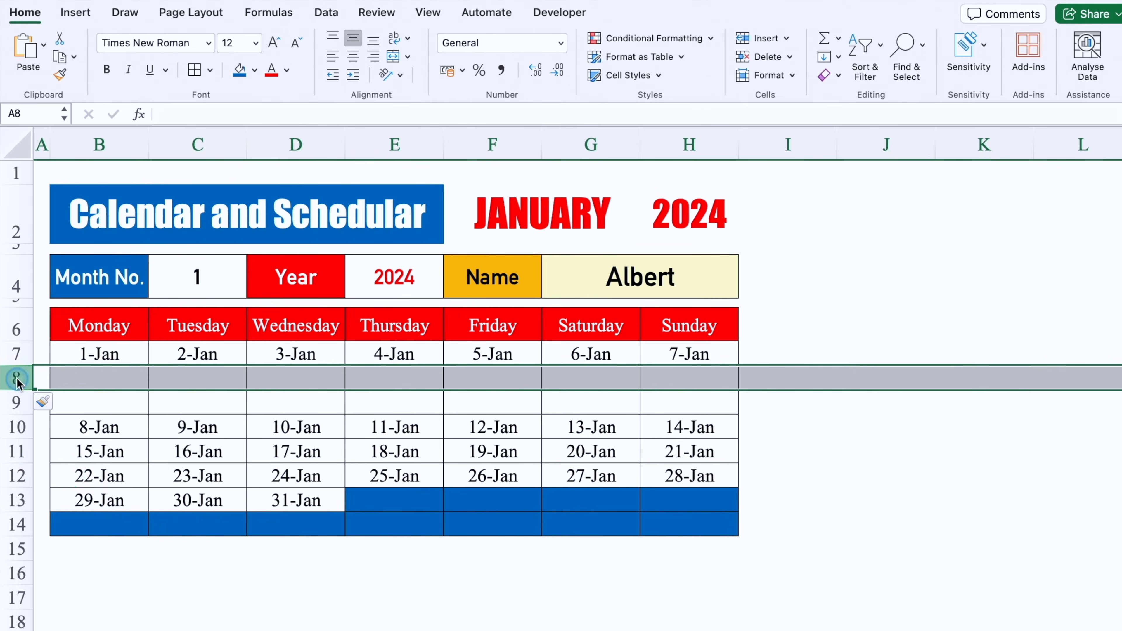
pyautogui.rightClick(17, 380)
pyautogui.click(53, 459)
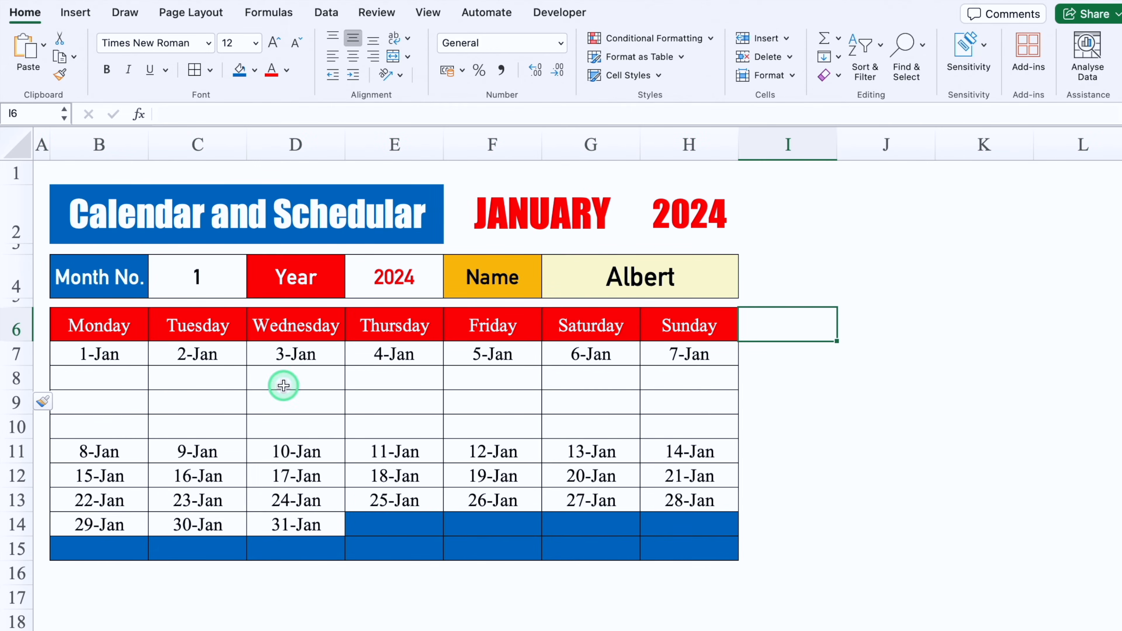
# Step: Format the date cells B7:H7 and B11:H15 with blue fill and white font
pyautogui.moveTo(117, 355); pyautogui.dragTo(673, 355)
pyautogui.click(242, 79)
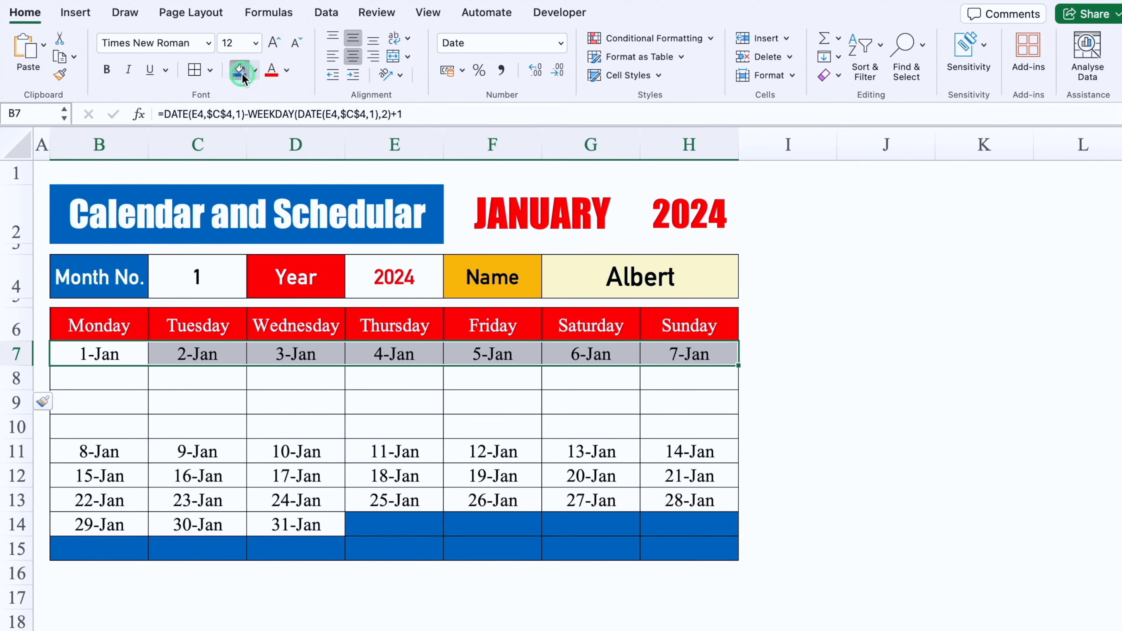
pyautogui.click(287, 70)
pyautogui.click(275, 147)
pyautogui.click(98, 451)
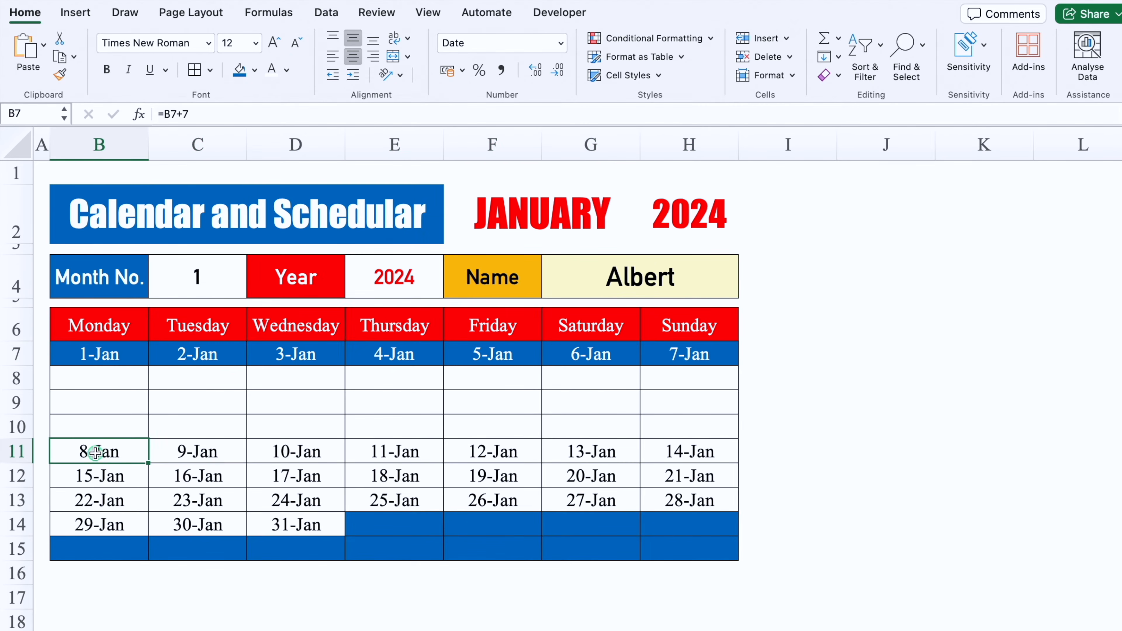
pyautogui.moveTo(97, 452); pyautogui.dragTo(707, 548)
pyautogui.click(273, 73)
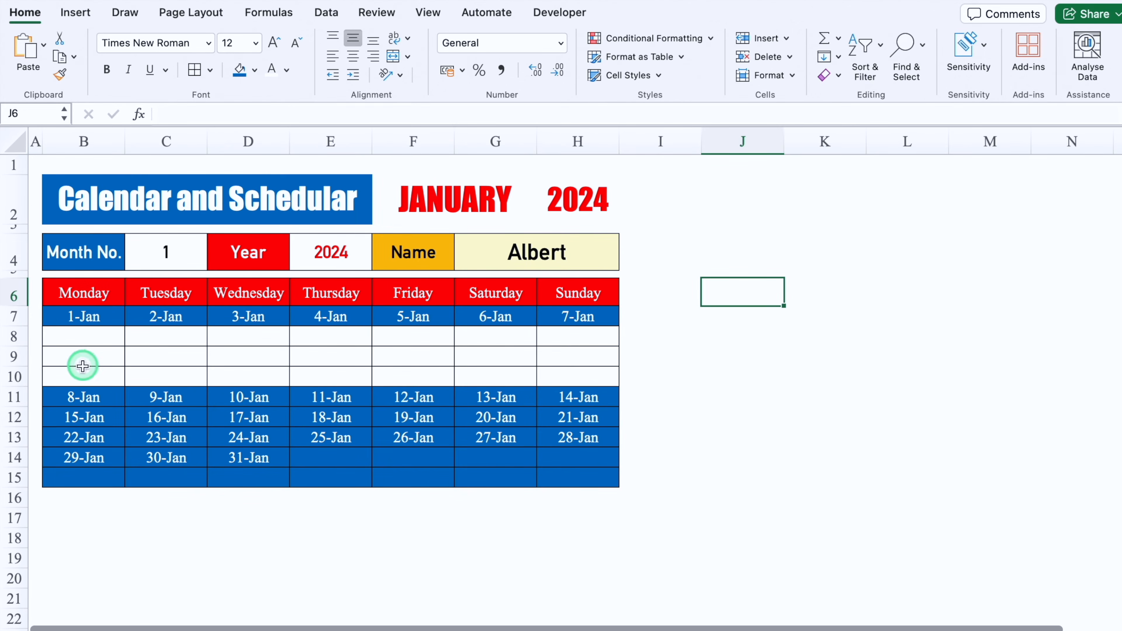
# Step: Insert three blank rows at rows 12 to 14, below the 8-Jan week, and remove their fill
pyautogui.rightClick(16, 417)
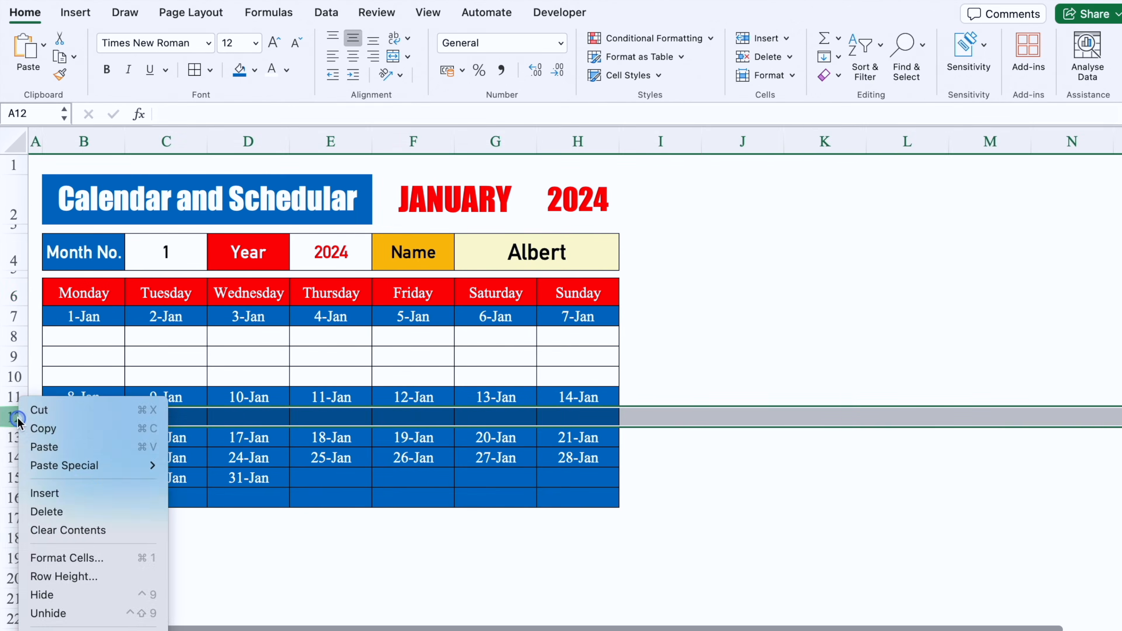
pyautogui.click(45, 493)
pyautogui.rightClick(16, 417)
pyautogui.click(45, 493)
pyautogui.click(9, 416)
pyautogui.moveTo(9, 422); pyautogui.dragTo(10, 457)
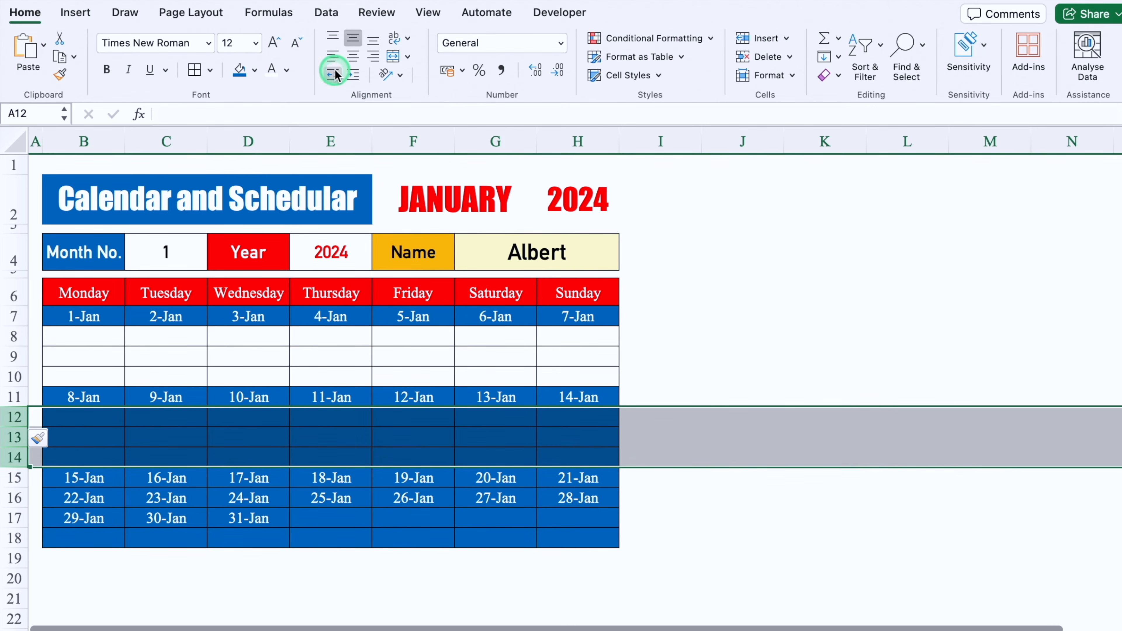
pyautogui.click(255, 70)
pyautogui.click(274, 101)
# Step: Insert three unfilled rows at rows 16 to 18, below the 15-Jan week, and set the blank rows' font to black
pyautogui.rightClick(14, 497)
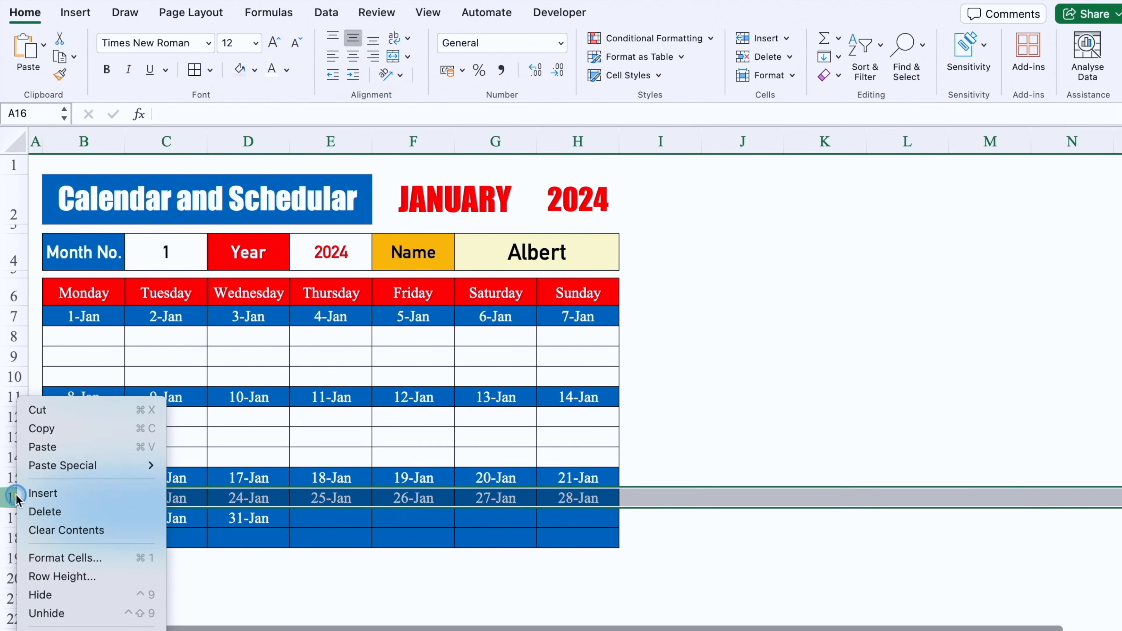
pyautogui.click(45, 494)
pyautogui.rightClick(15, 497)
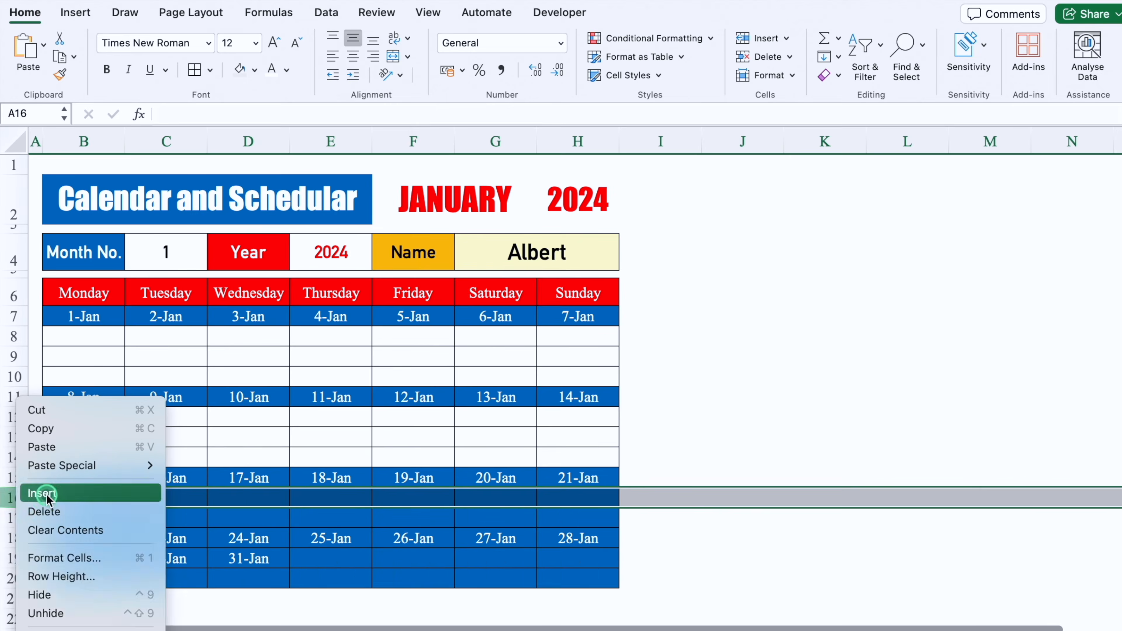
pyautogui.click(45, 495)
pyautogui.moveTo(15, 498); pyautogui.dragTo(14, 537)
pyautogui.click(287, 70)
pyautogui.moveTo(17, 417); pyautogui.dragTo(26, 451)
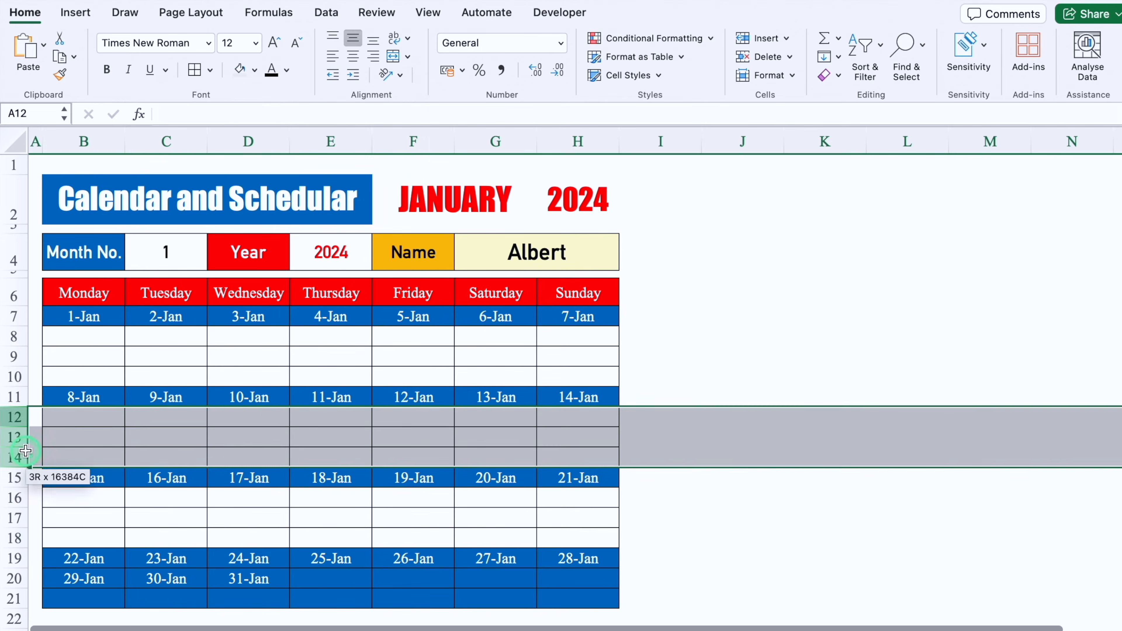
pyautogui.click(15, 498)
pyautogui.click(661, 336)
# Step: Insert three blank rows at rows 20 to 22, below the 22-Jan week, and remove their fill
pyautogui.scroll(-3, 1091, 308)
pyautogui.rightClick(16, 508)
pyautogui.click(43, 494)
pyautogui.moveTo(15, 507); pyautogui.dragTo(22, 542)
pyautogui.click(240, 69)
pyautogui.click(15, 587)
# Step: Insert three blank rows below the 29-Jan week, at rows 24 to 26, and remove their fill
pyautogui.scroll(-3, 723, 163)
pyautogui.moveTo(117, 529); pyautogui.dragTo(577, 567)
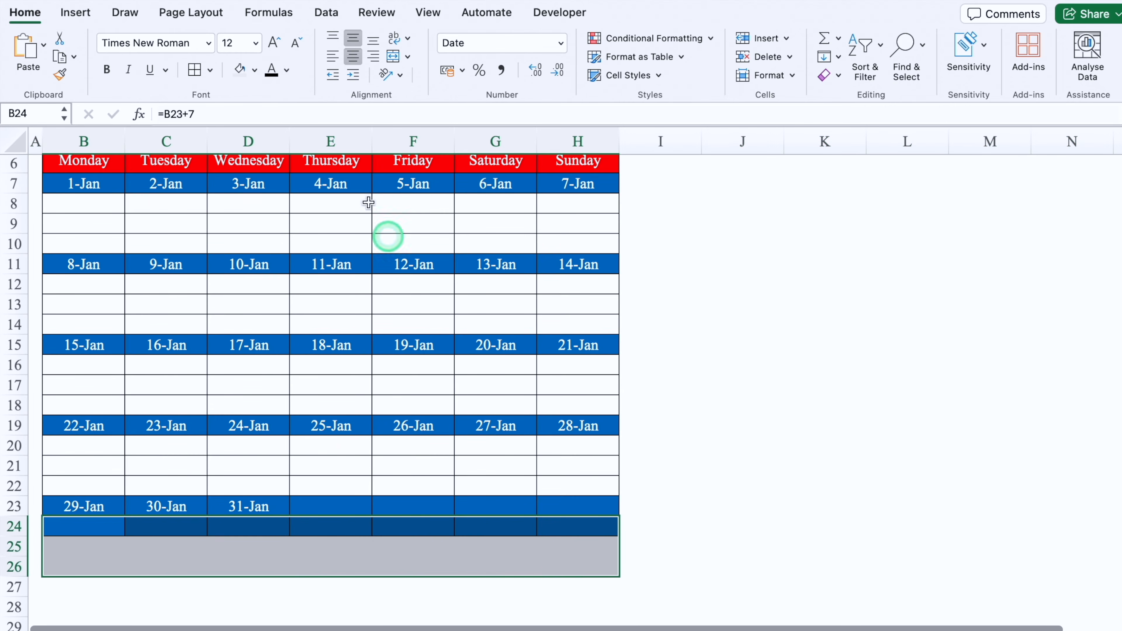
pyautogui.click(259, 461)
pyautogui.rightClick(14, 526)
pyautogui.click(42, 493)
pyautogui.moveTo(15, 526); pyautogui.dragTo(17, 567)
pyautogui.click(240, 71)
# Step: Add cell borders to the empty rows in columns B to H at the end of the calendar
pyautogui.scroll(-3, 530, 442)
pyautogui.moveTo(84, 526); pyautogui.dragTo(577, 587)
pyautogui.click(194, 69)
pyautogui.click(742, 345)
pyautogui.scroll(5, 642, 258)
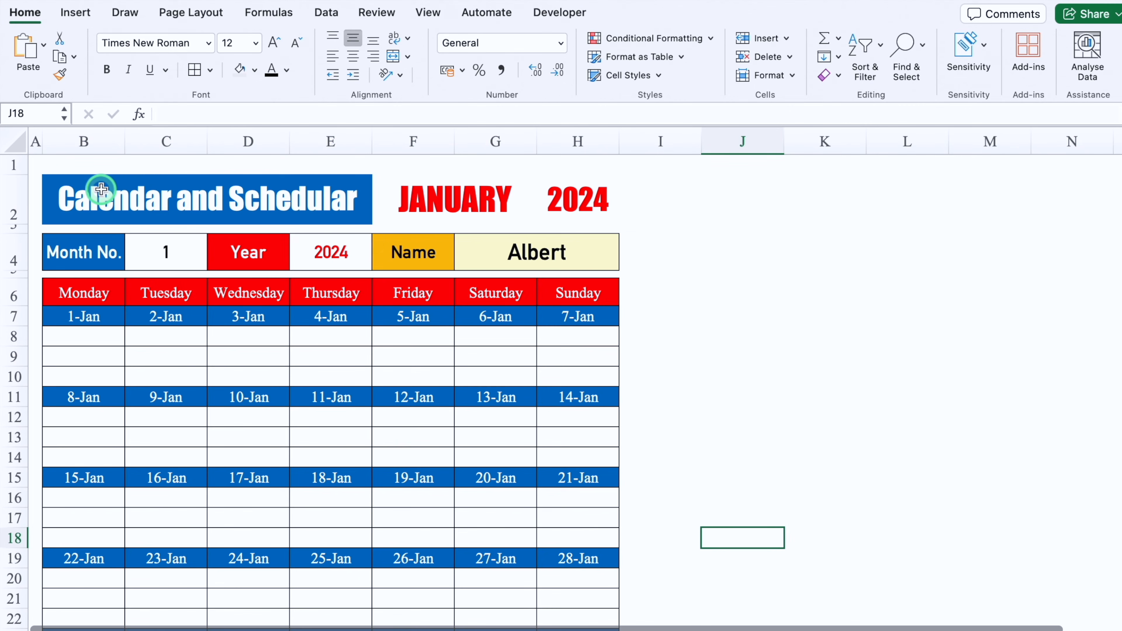
# Step: Widen columns B to H equally and increase the selector row 4 font size to 20
pyautogui.click(101, 189)
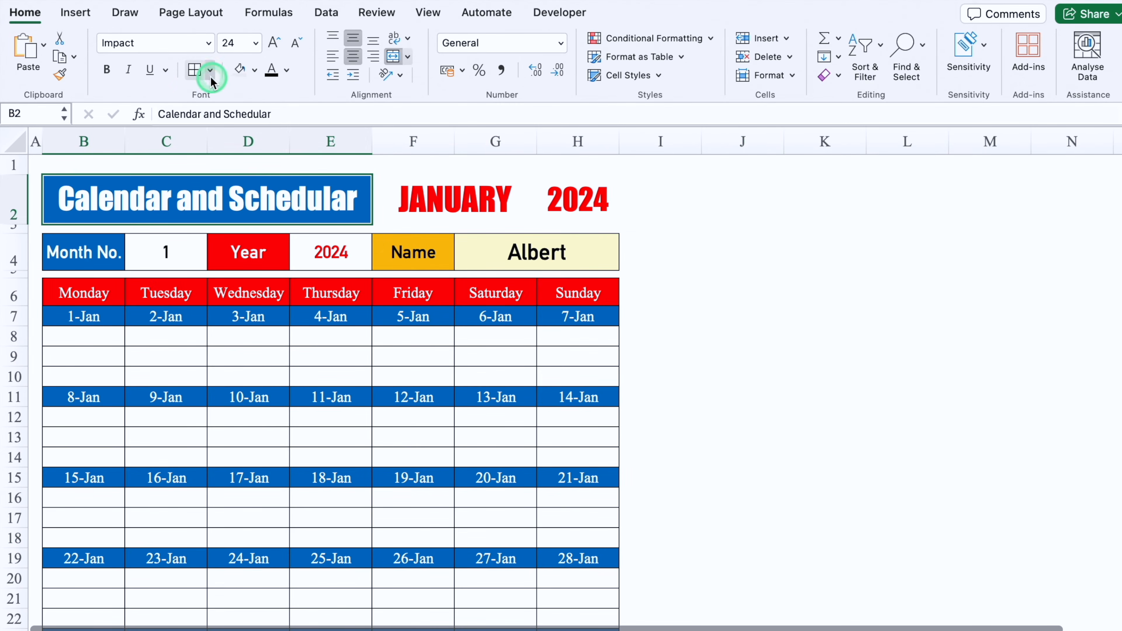
pyautogui.moveTo(83, 141); pyautogui.dragTo(912, 132)
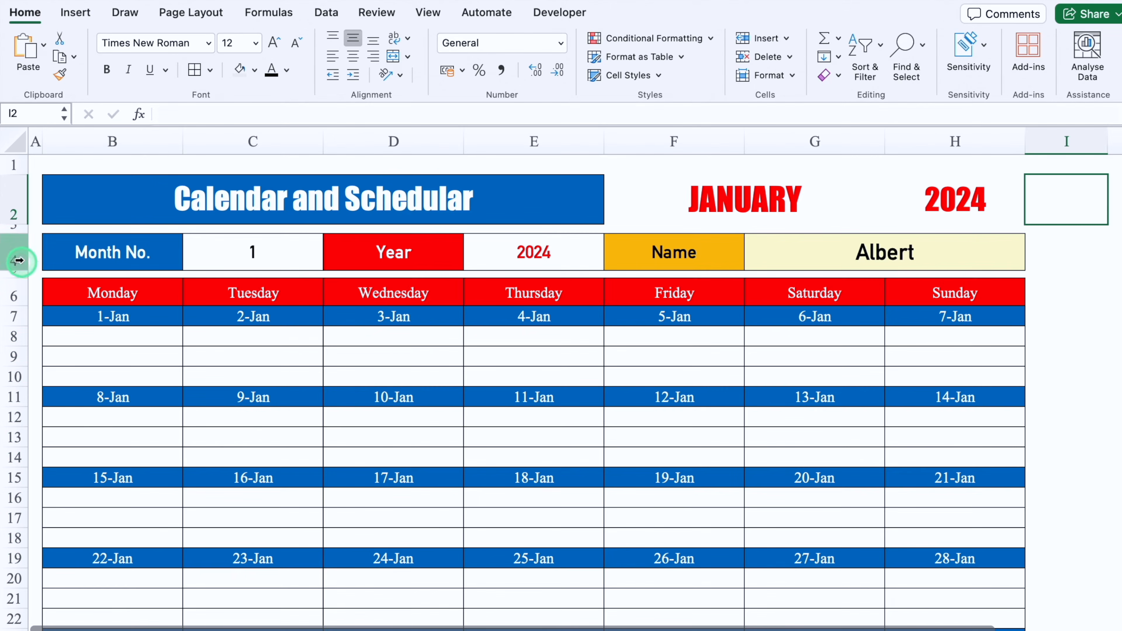
pyautogui.click(20, 260)
pyautogui.click(273, 44)
pyautogui.click(274, 44)
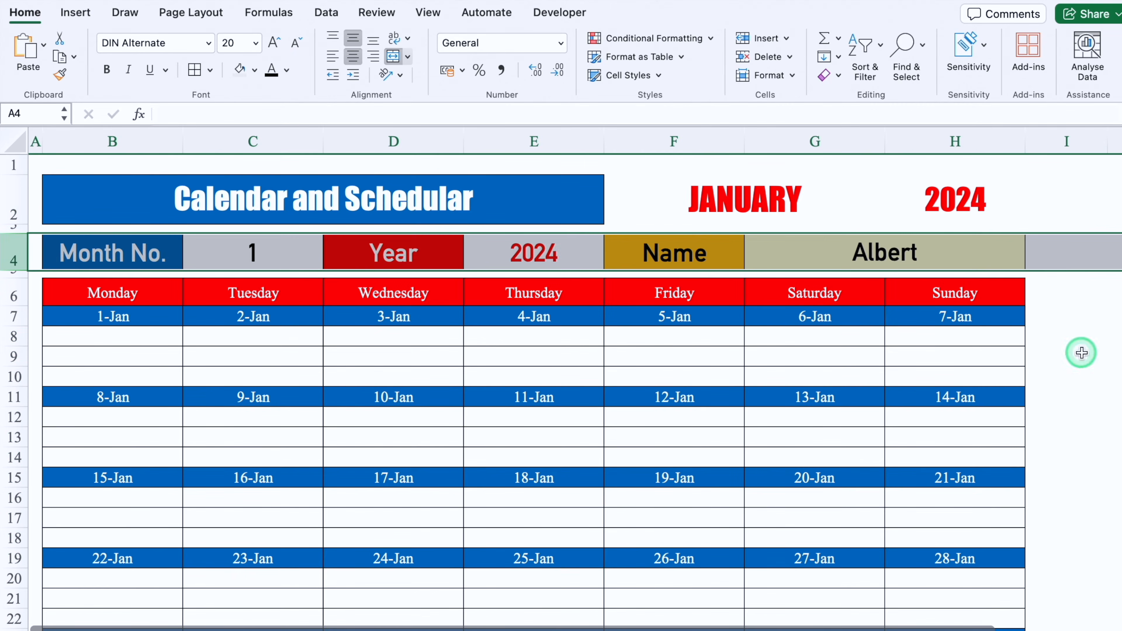
pyautogui.click(1078, 354)
# Step: Increase the font size of the Calendar and Schedular title in B2 to 28
pyautogui.click(358, 193)
pyautogui.click(274, 42)
pyautogui.click(274, 43)
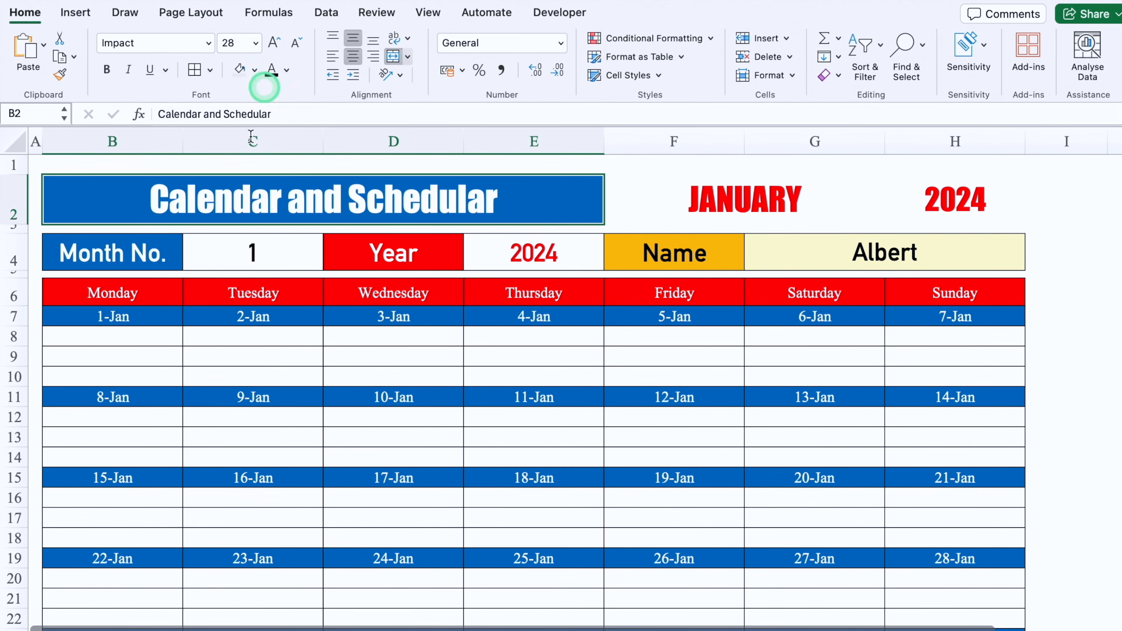
# Step: Start a VLOOKUP formula in cell B8 using $G$4&B$7 as the lookup value
pyautogui.click(131, 336)
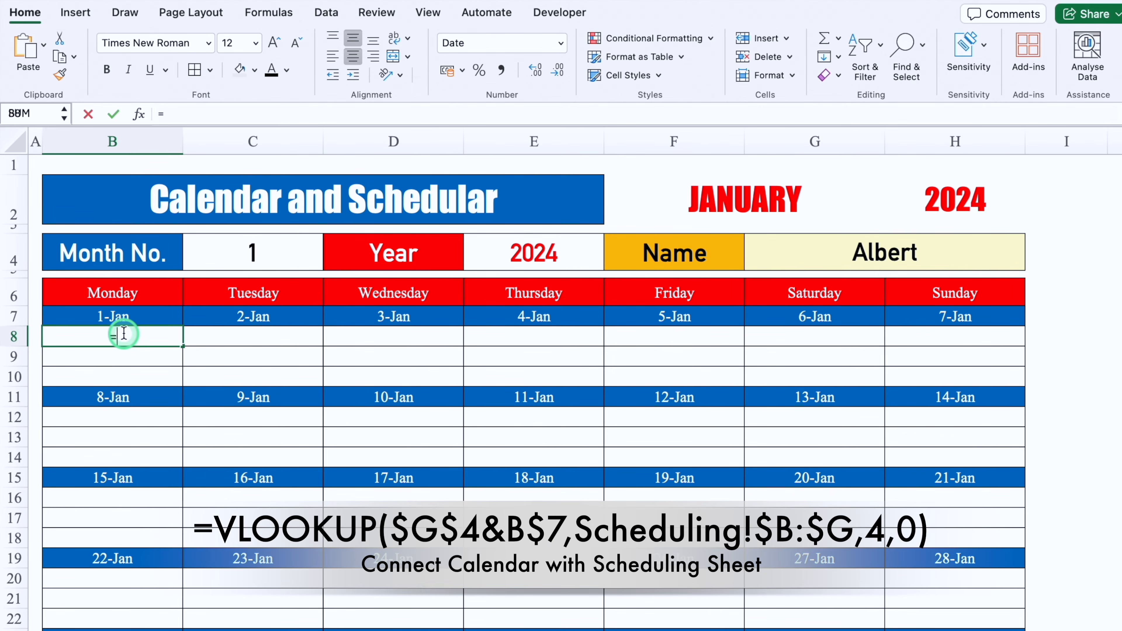
pyautogui.write('=')
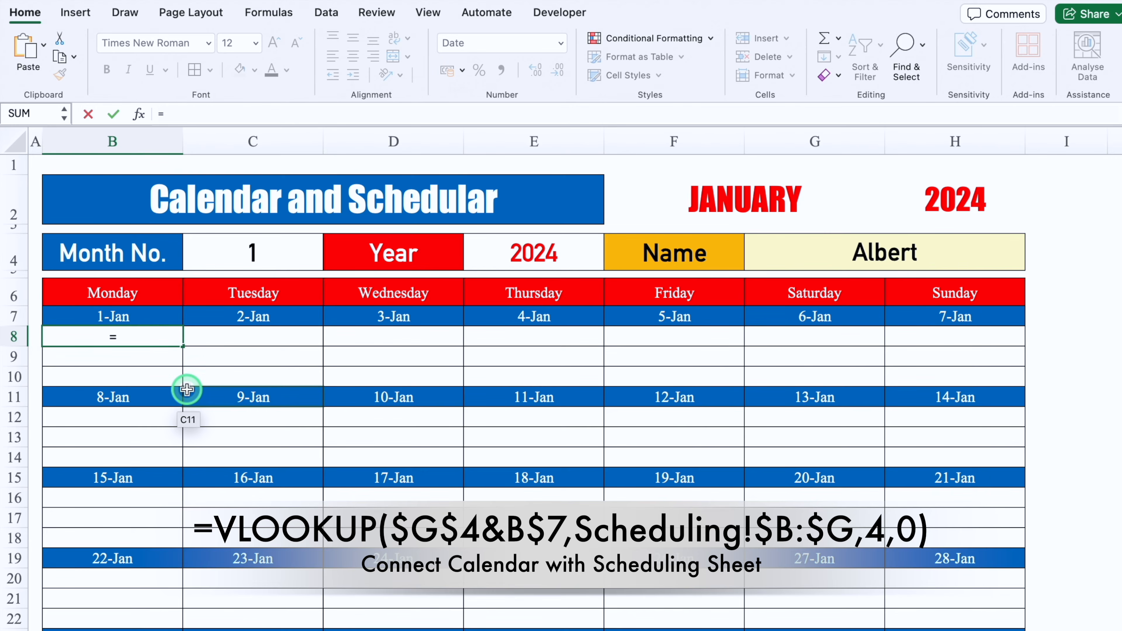
pyautogui.write('vlo')
pyautogui.doubleClick(97, 372)
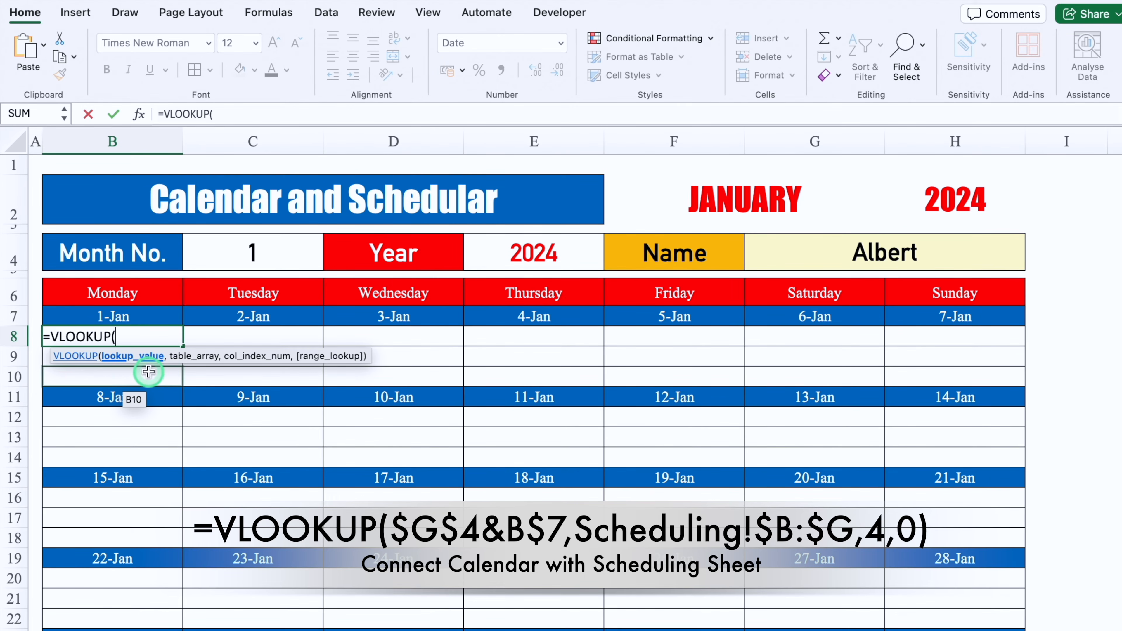
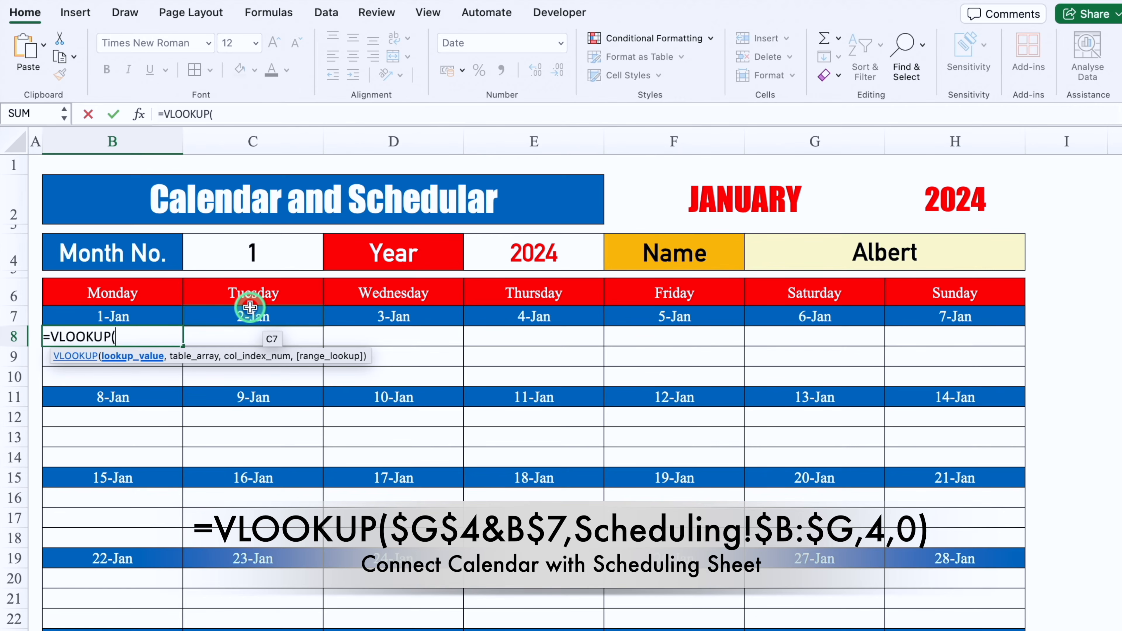
pyautogui.click(888, 250)
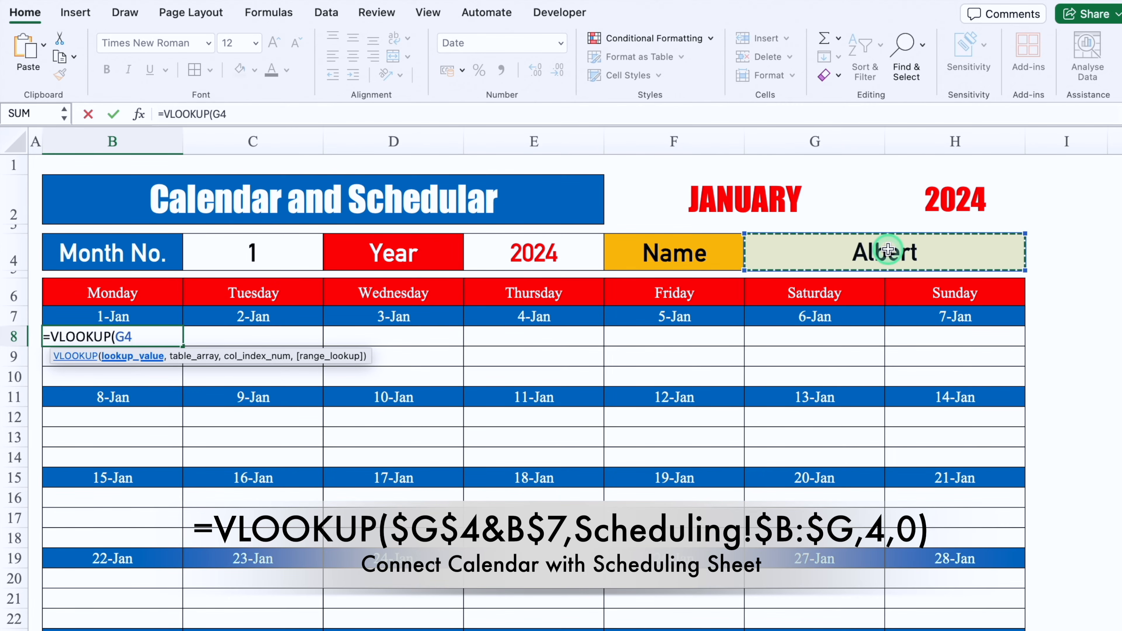
pyautogui.write('&')
pyautogui.click(132, 314)
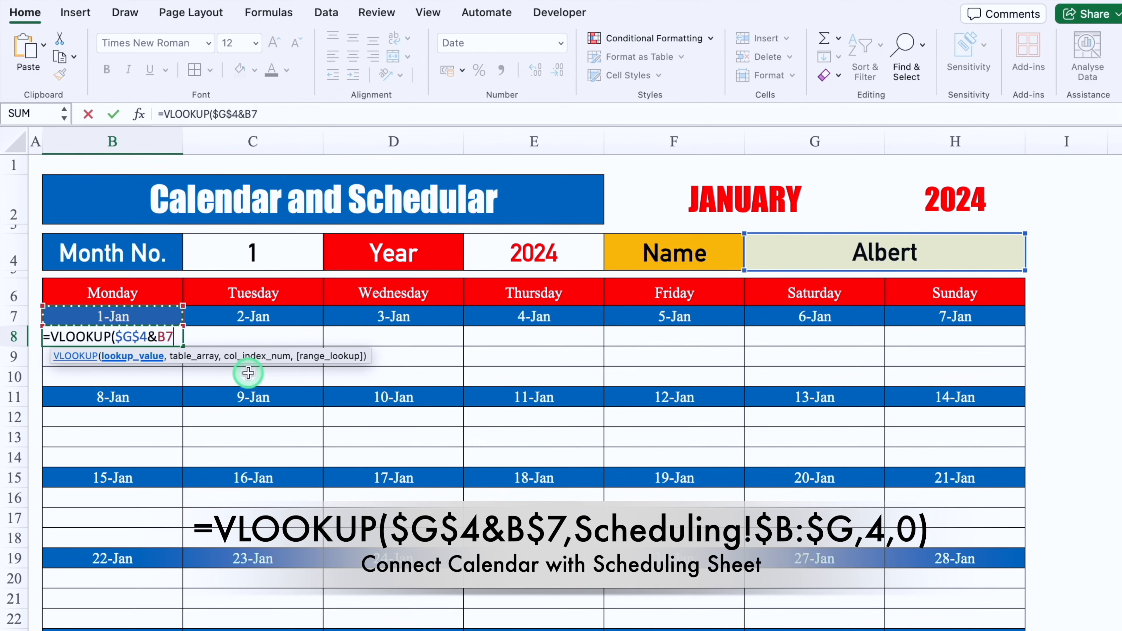
pyautogui.press('F4')
pyautogui.press('F4')
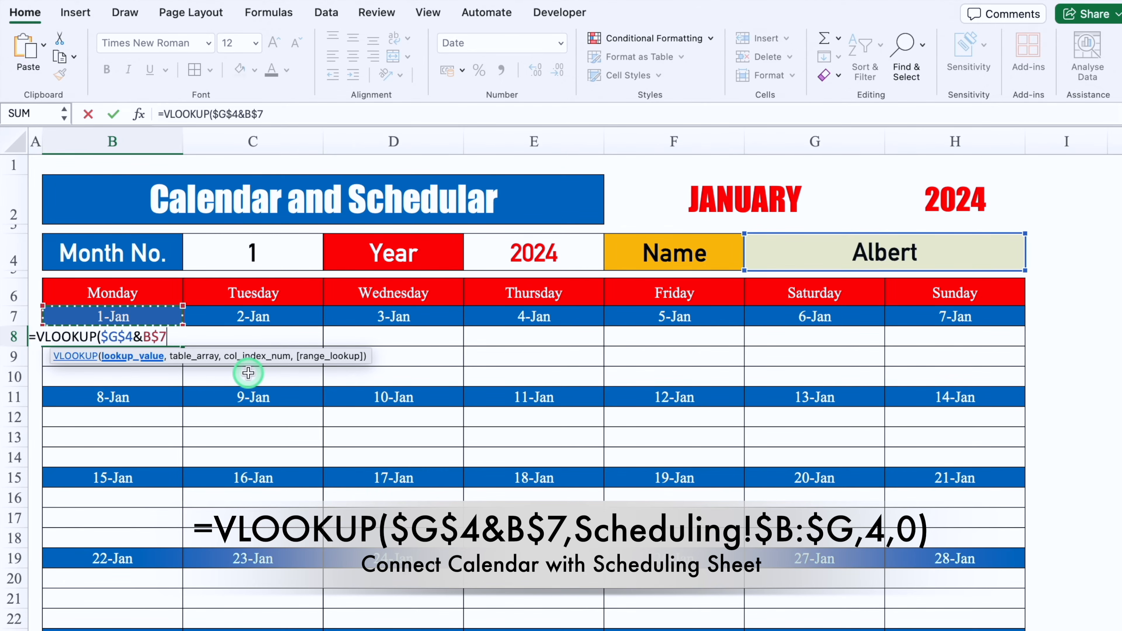
pyautogui.write(',')
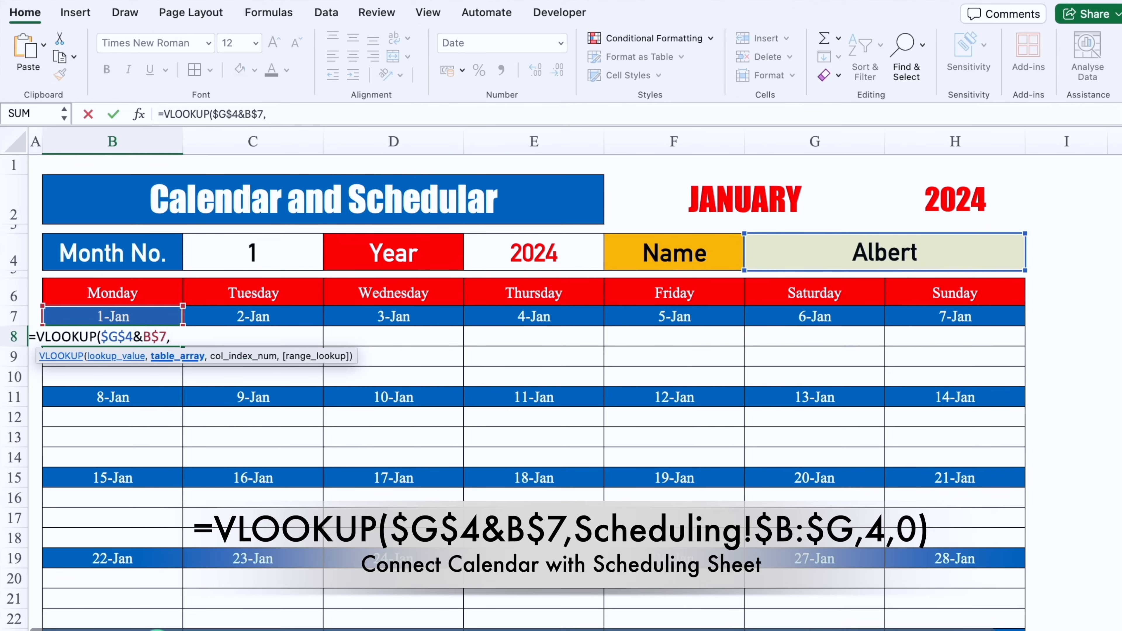
# Step: Complete the B8 VLOOKUP with table array Scheduling!$B:$G, column index 4 and range lookup 0
pyautogui.click(157, 630)
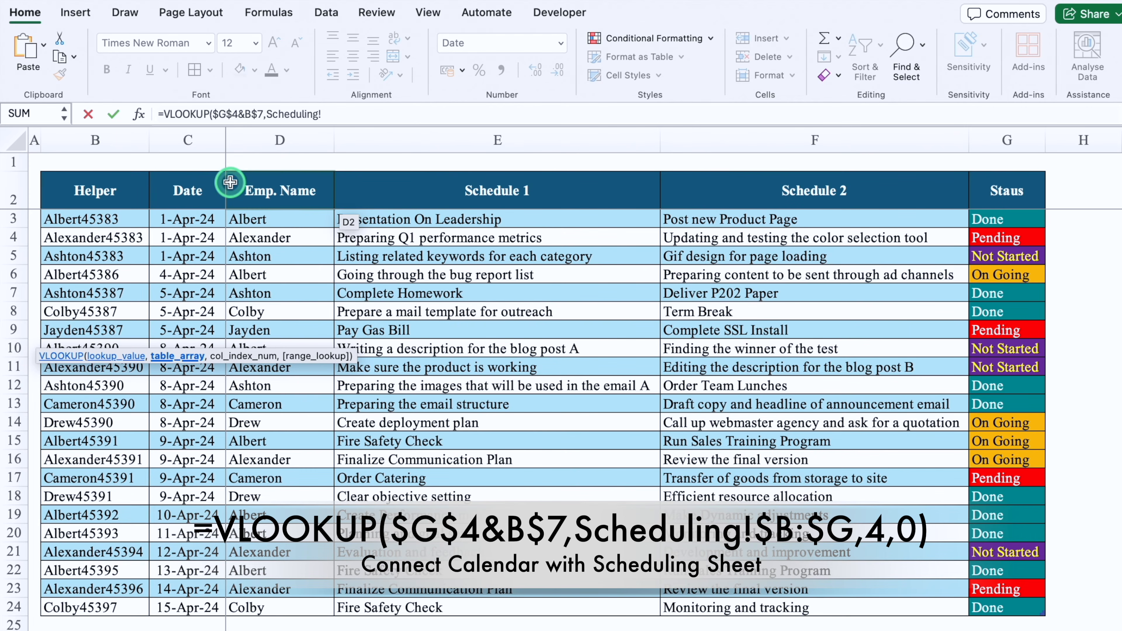
pyautogui.moveTo(103, 140); pyautogui.dragTo(1029, 143)
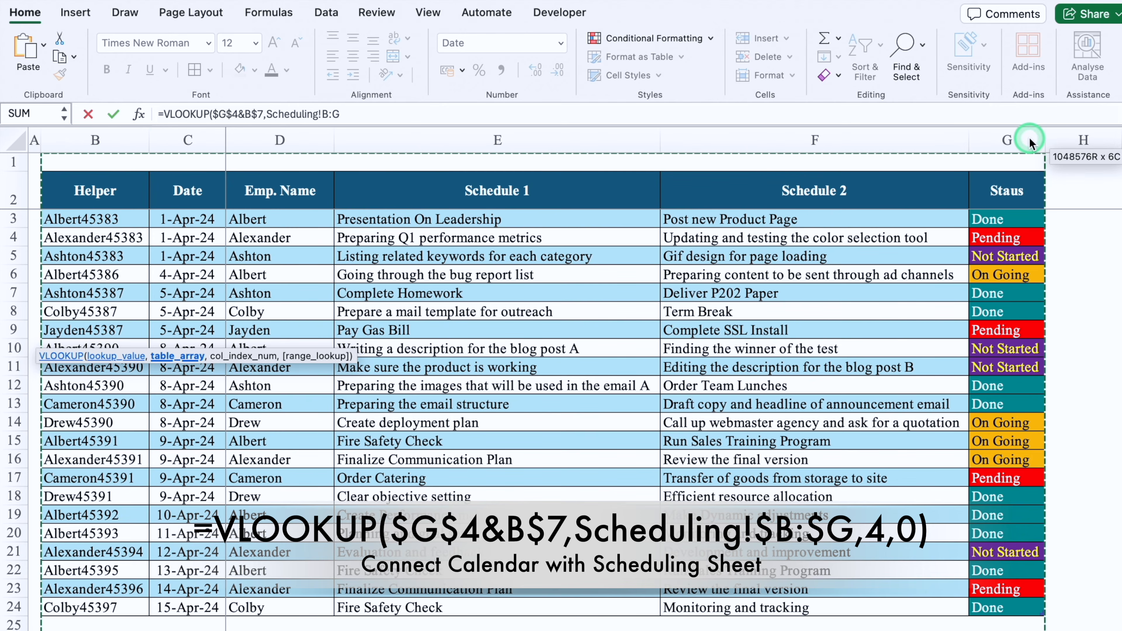
pyautogui.press('F4')
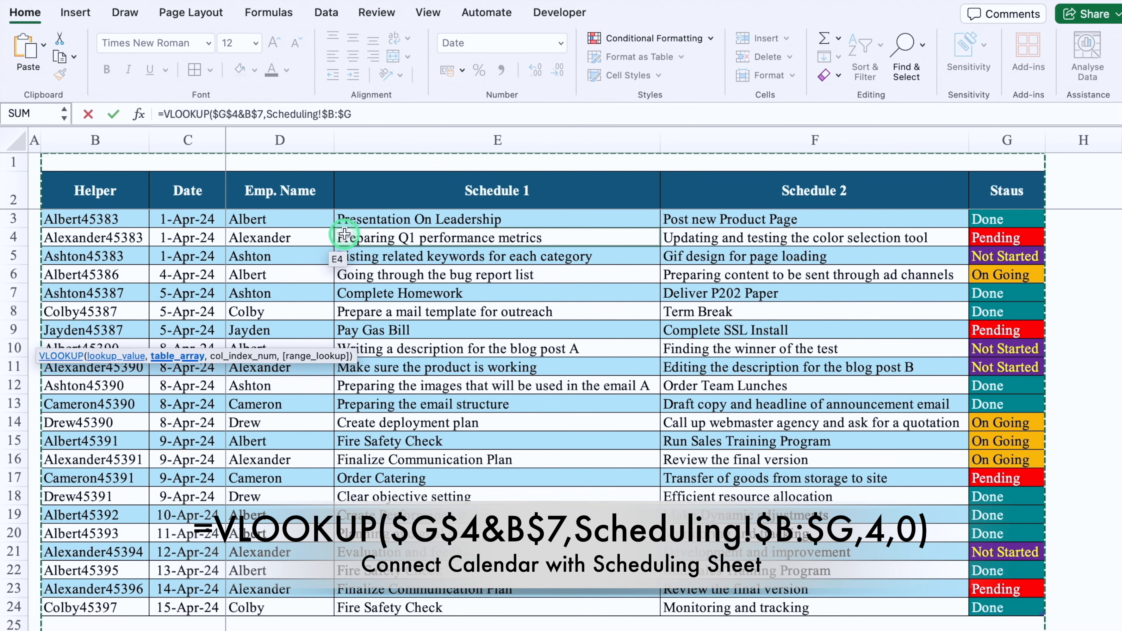
pyautogui.write(',')
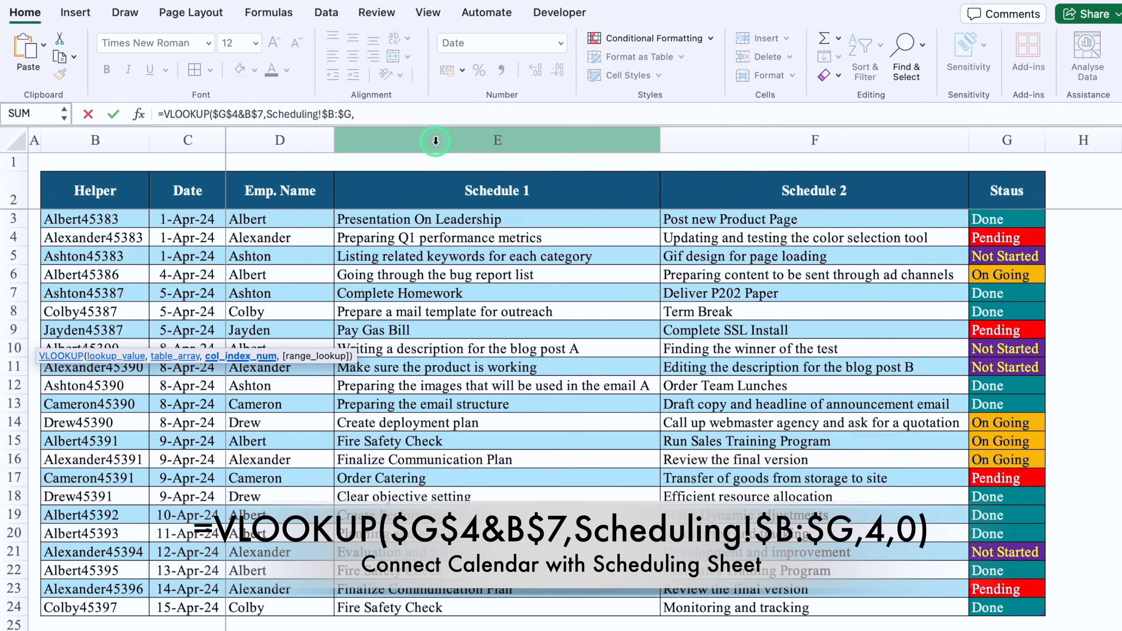
pyautogui.write('4,')
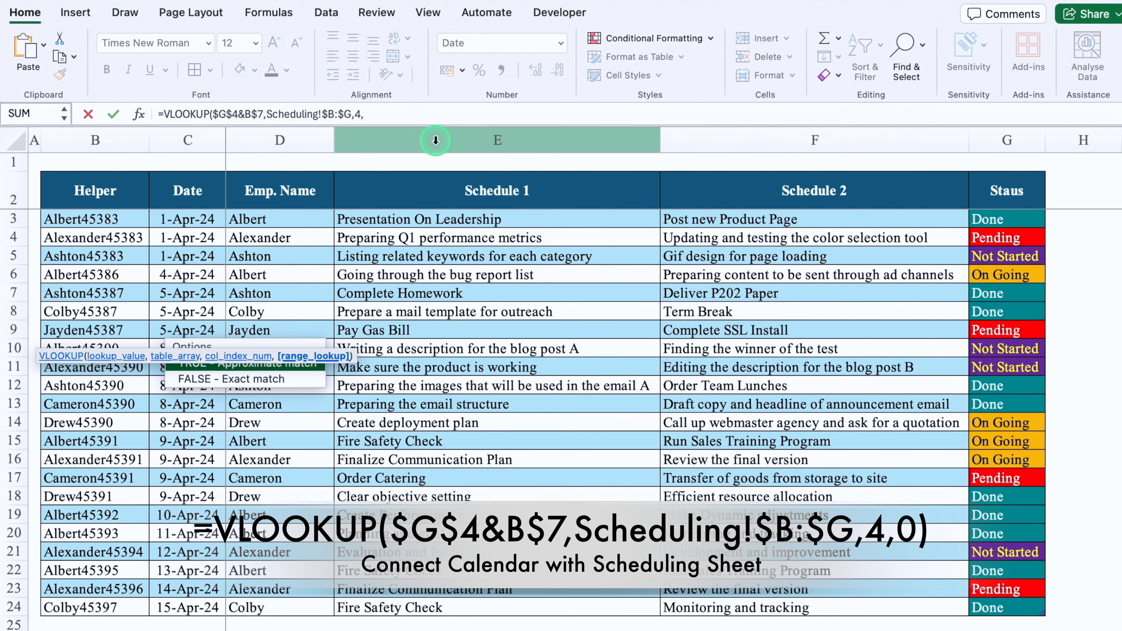
pyautogui.write('0)')
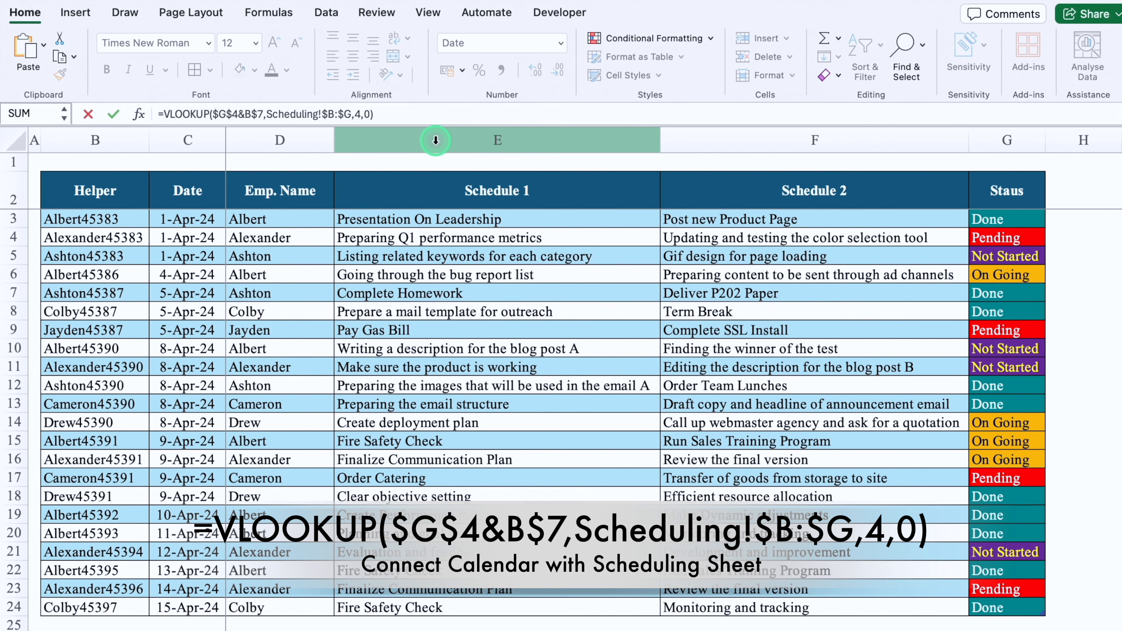
pyautogui.press('Return')
pyautogui.click(159, 334)
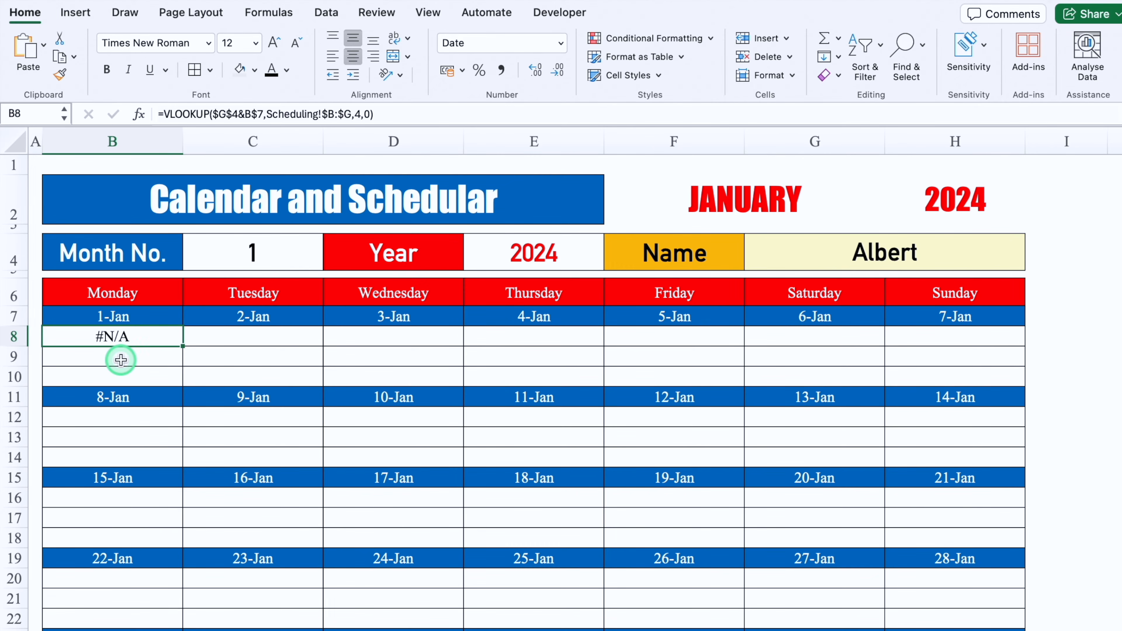
# Step: Wrap the B8 VLOOKUP in IFERROR with "" as the value returned on error
pyautogui.click(203, 630)
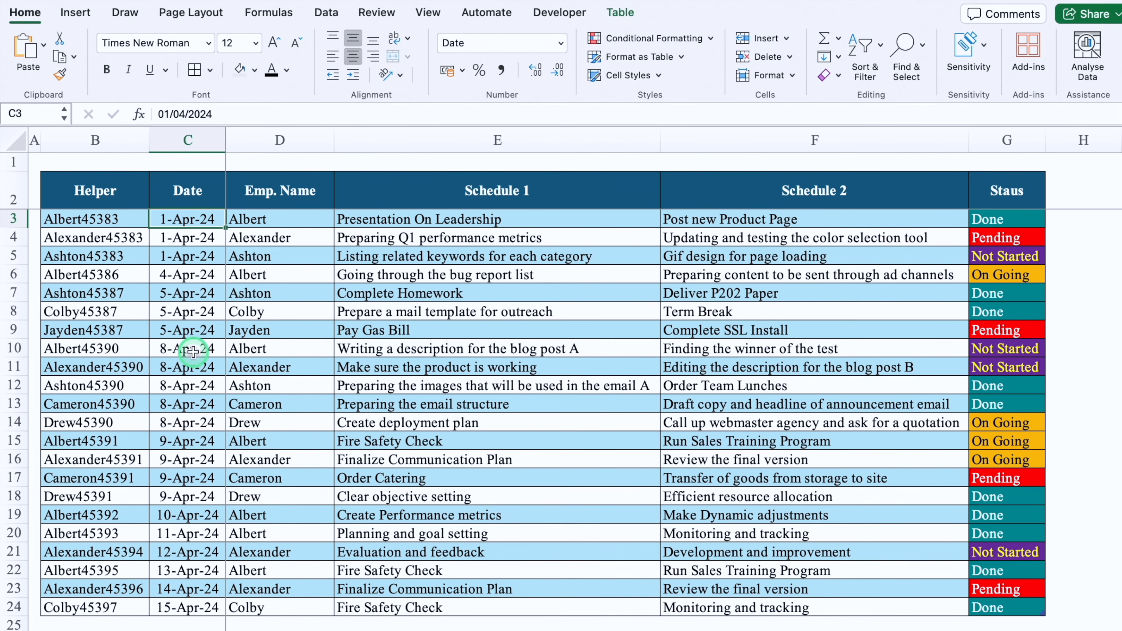
pyautogui.click(133, 630)
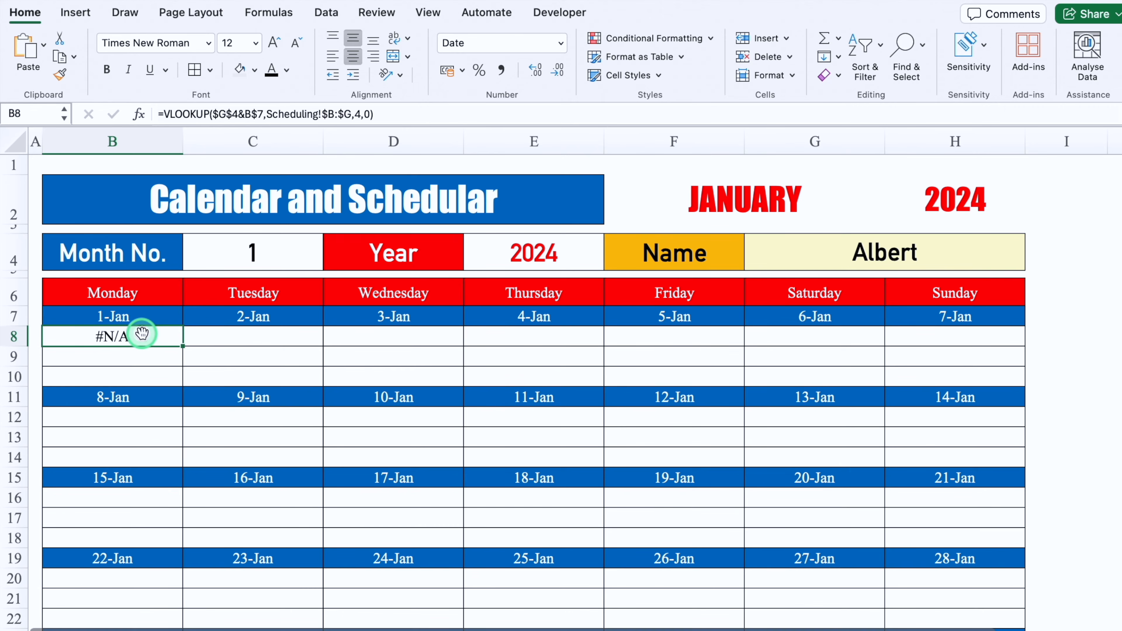
pyautogui.click(164, 114)
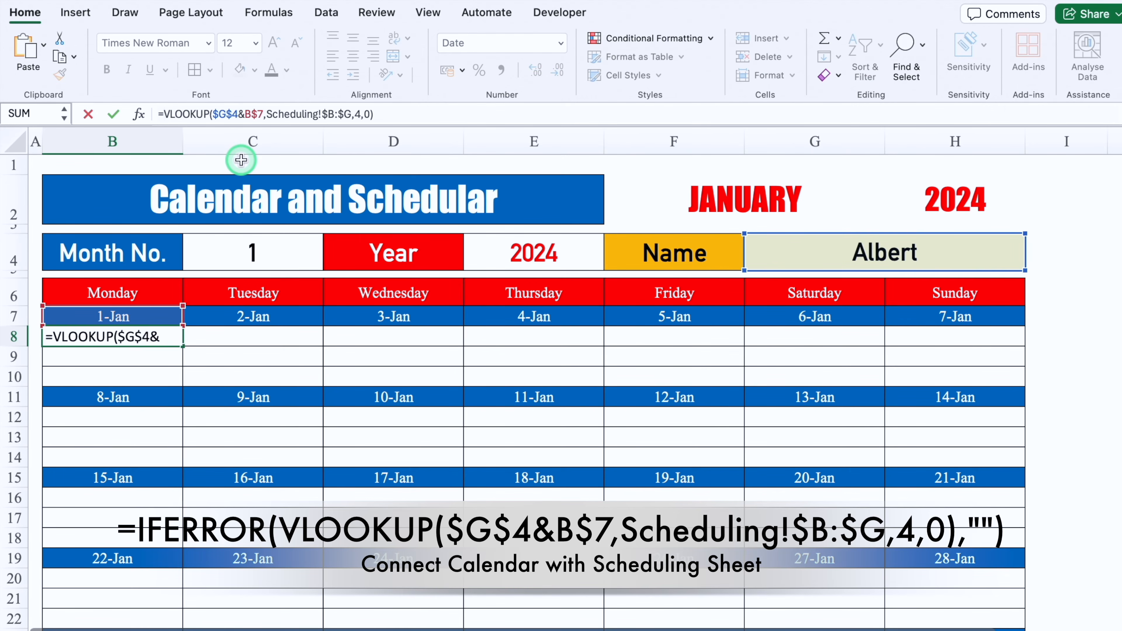
pyautogui.write('IFERROR(')
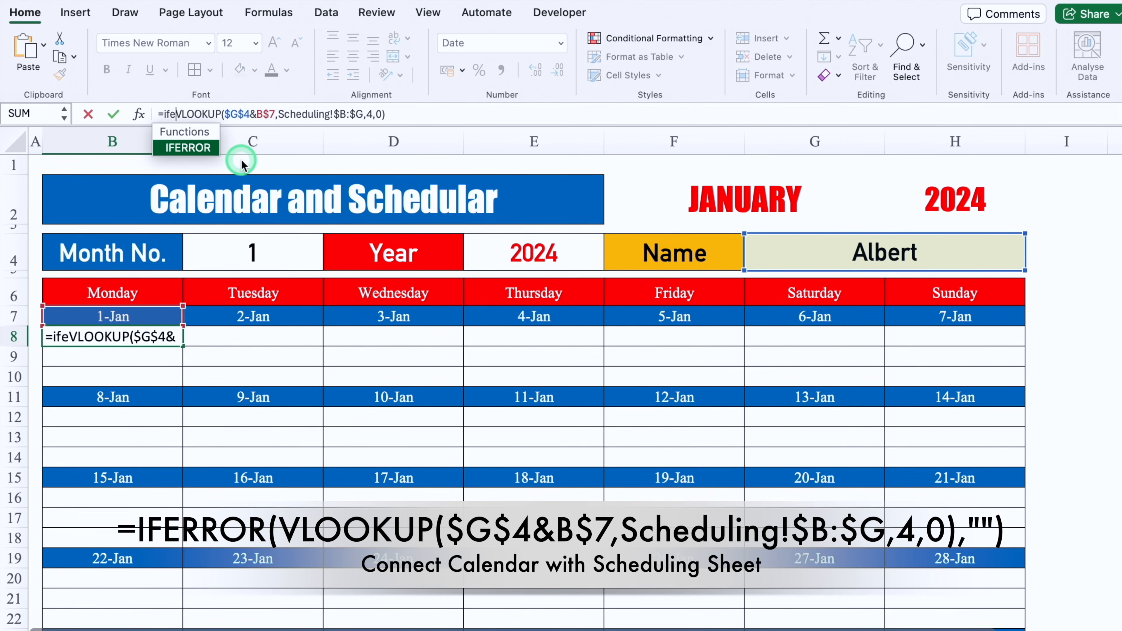
pyautogui.click(196, 148)
pyautogui.click(461, 116)
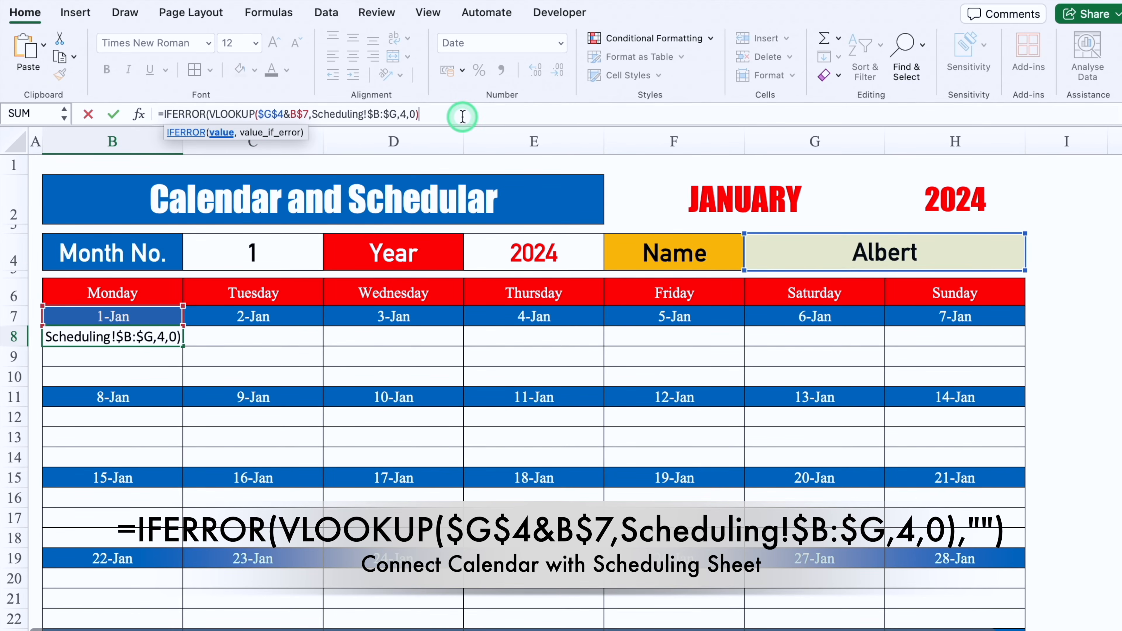
pyautogui.write(',')
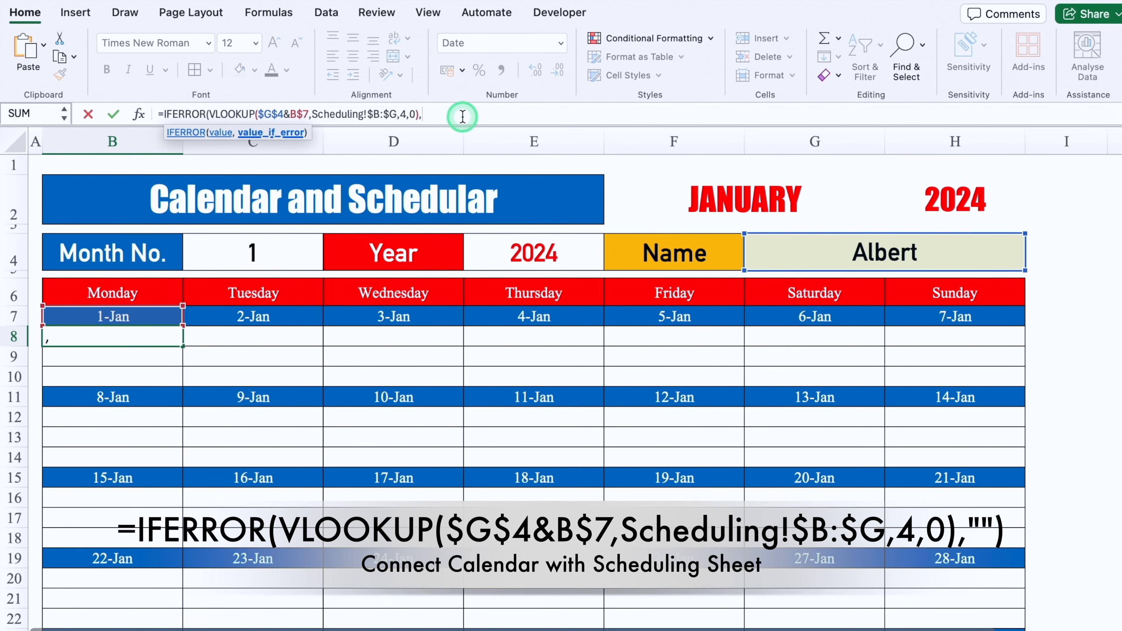
pyautogui.write('"")')
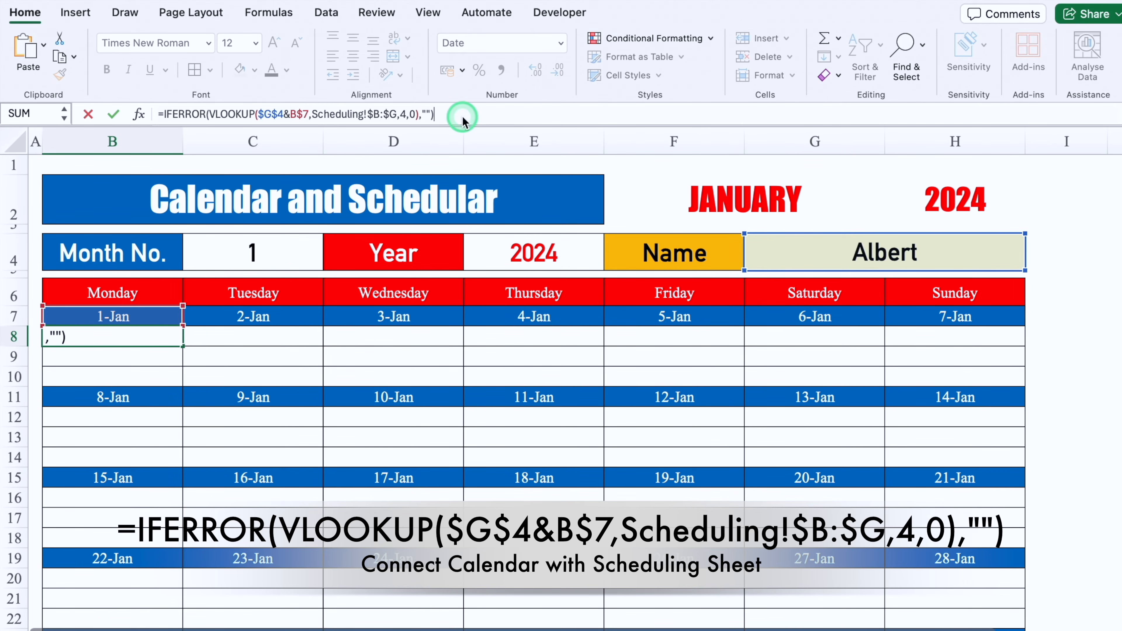
pyautogui.press('Return')
pyautogui.click(160, 332)
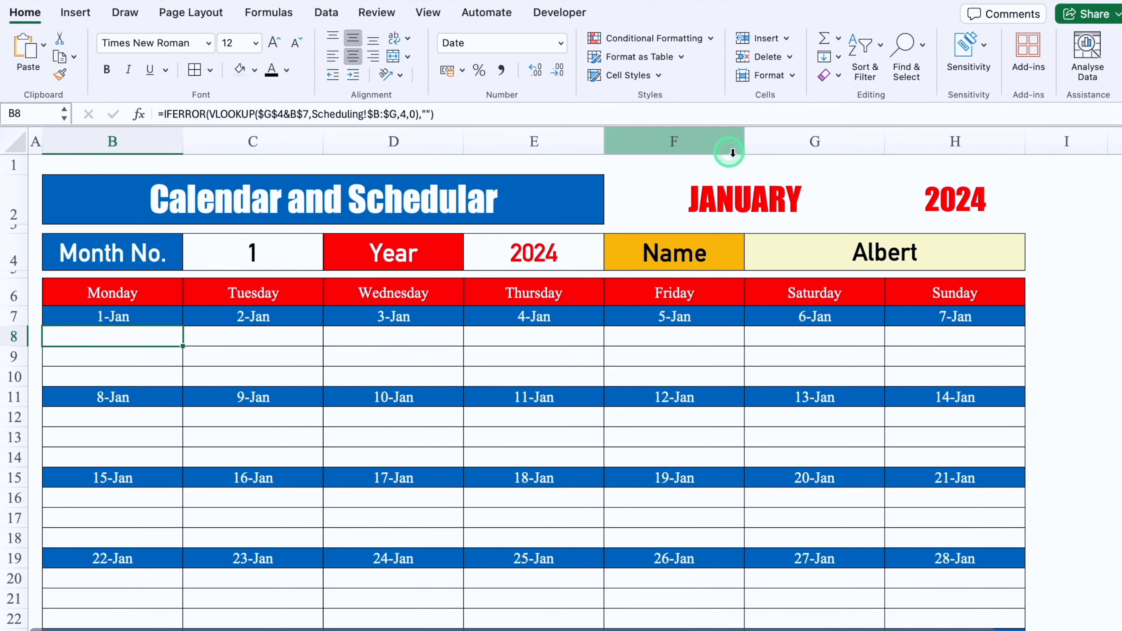
# Step: Fill the B8 formula down through B10
pyautogui.click(749, 203)
pyautogui.click(891, 216)
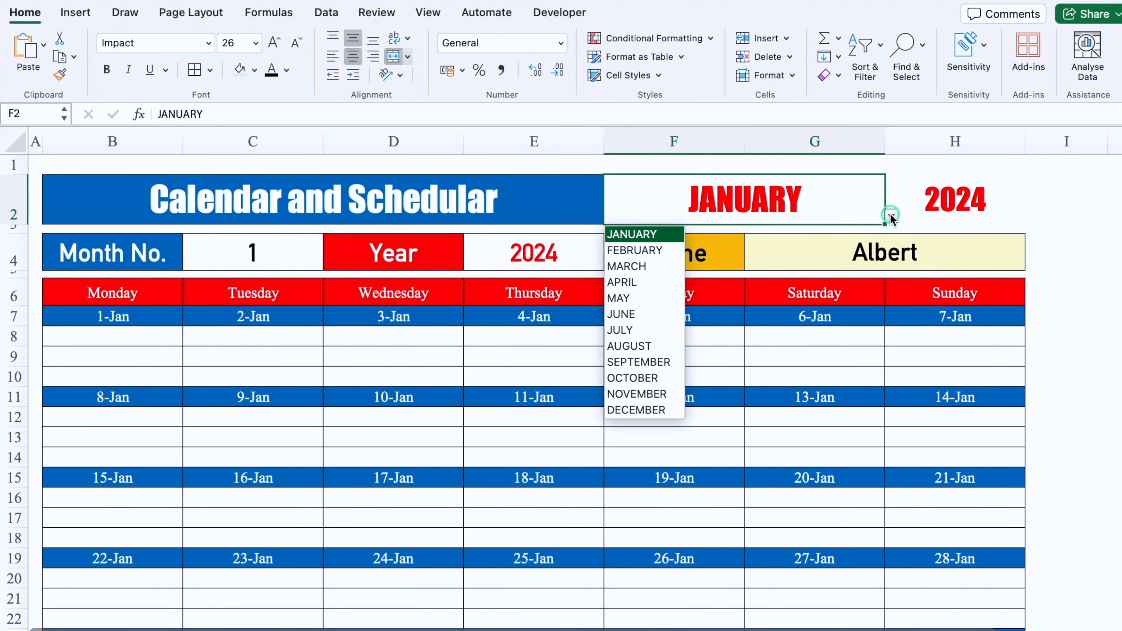
pyautogui.click(181, 345)
pyautogui.moveTo(182, 373); pyautogui.dragTo(182, 381)
# Step: Replace the VLOOKUP column index 4 in the formulas of B9 and B10
pyautogui.click(130, 340)
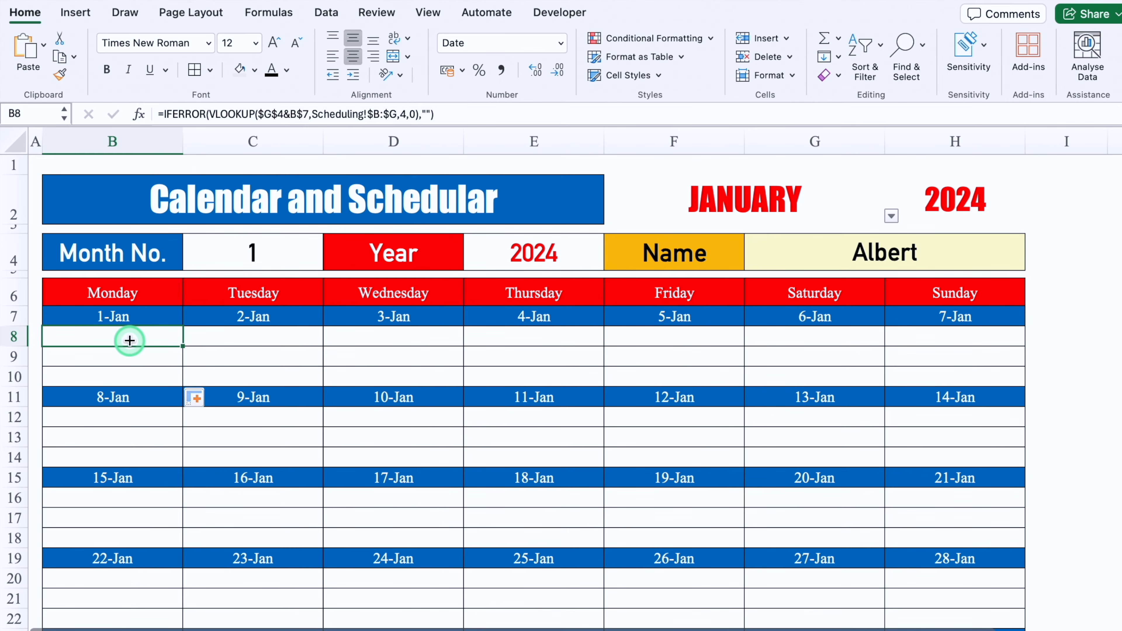
pyautogui.click(155, 352)
pyautogui.click(394, 116)
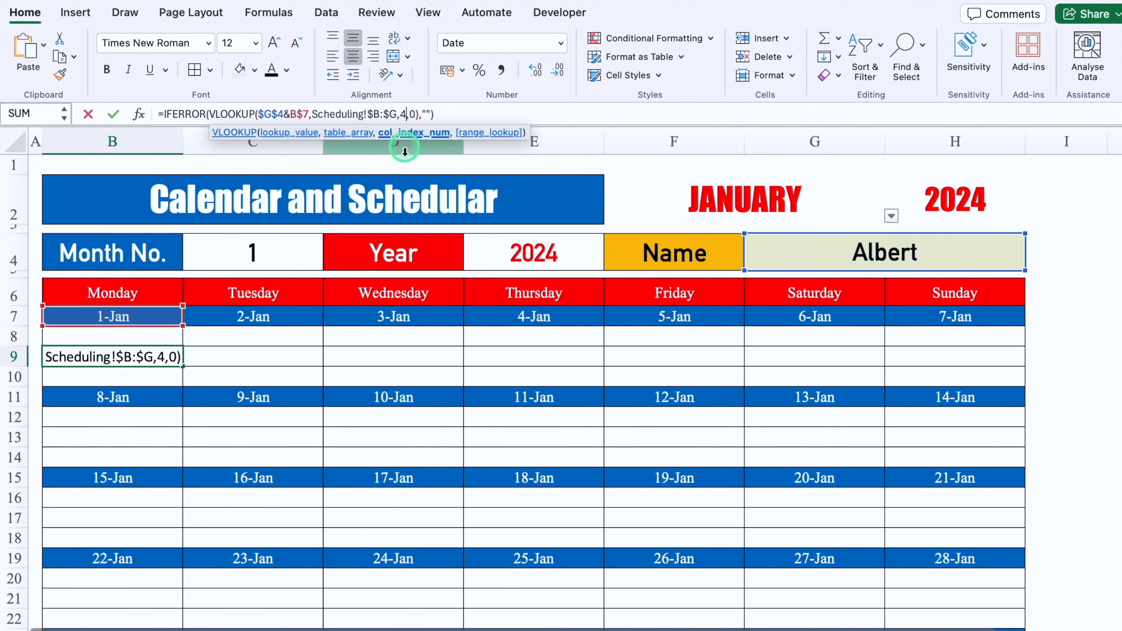
pyautogui.press('Delete')
pyautogui.press('Return')
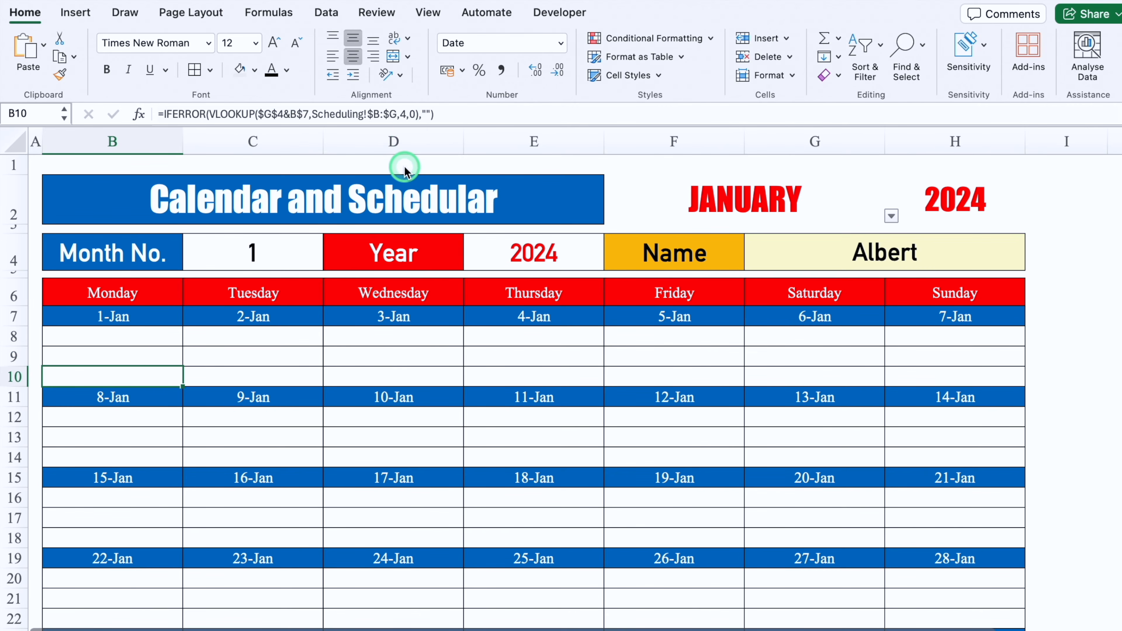
pyautogui.click(405, 121)
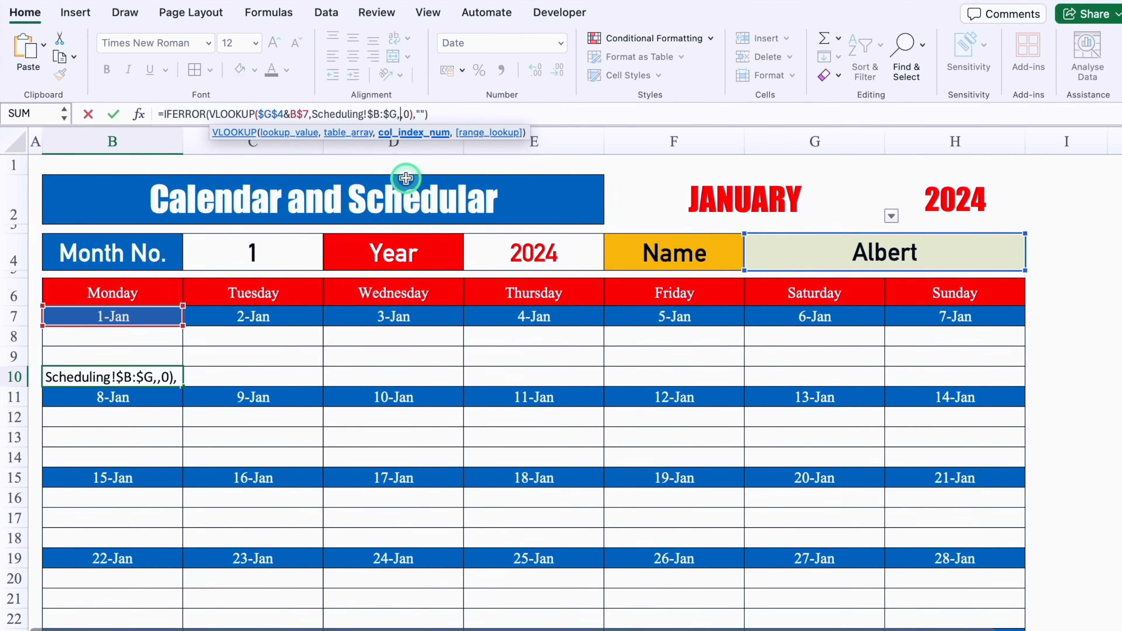
pyautogui.press('Return')
# Step: Fill the B8:B10 formulas across to column H and copy the block into B12:H14 below the 8-Jan week
pyautogui.moveTo(137, 336); pyautogui.dragTo(188, 388)
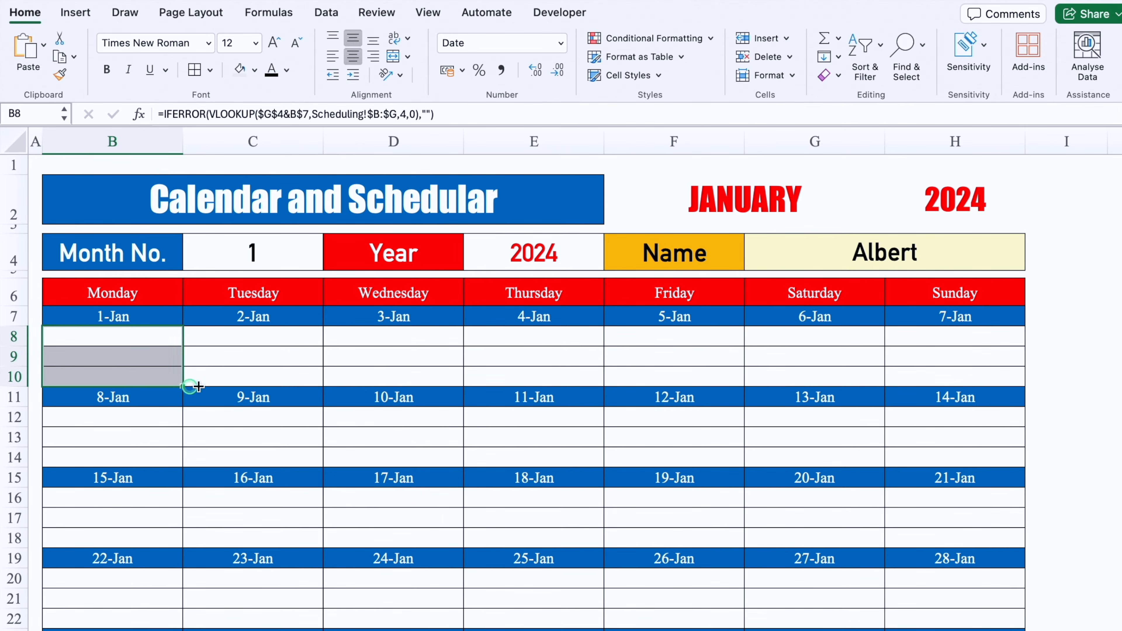
pyautogui.moveTo(347, 387); pyautogui.dragTo(984, 412)
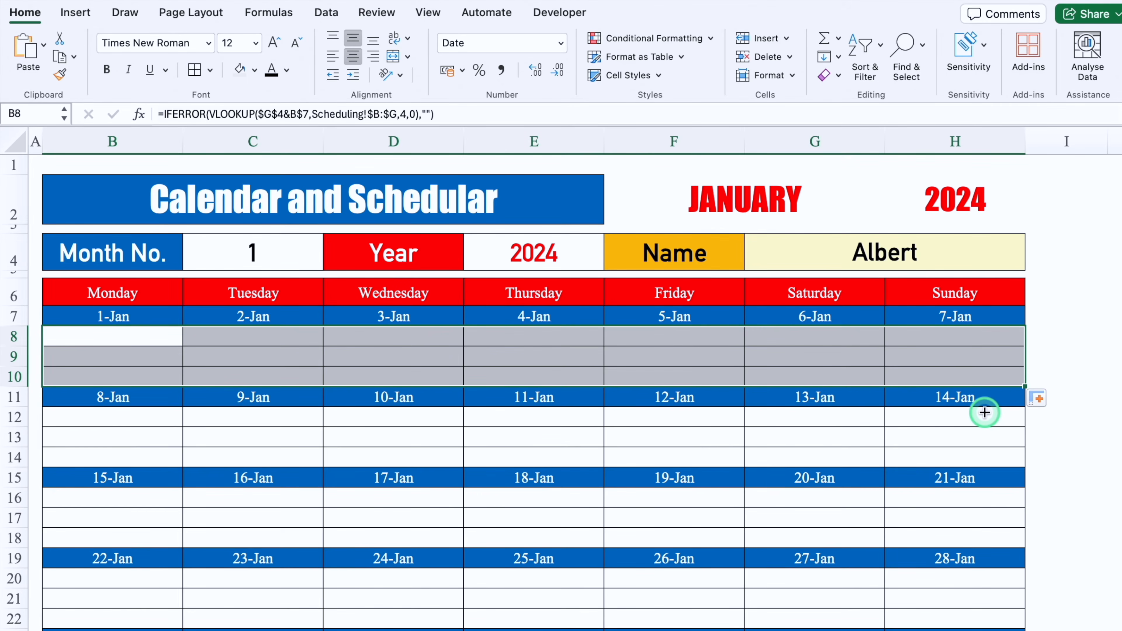
pyautogui.hotkey('ctrl', 'c')
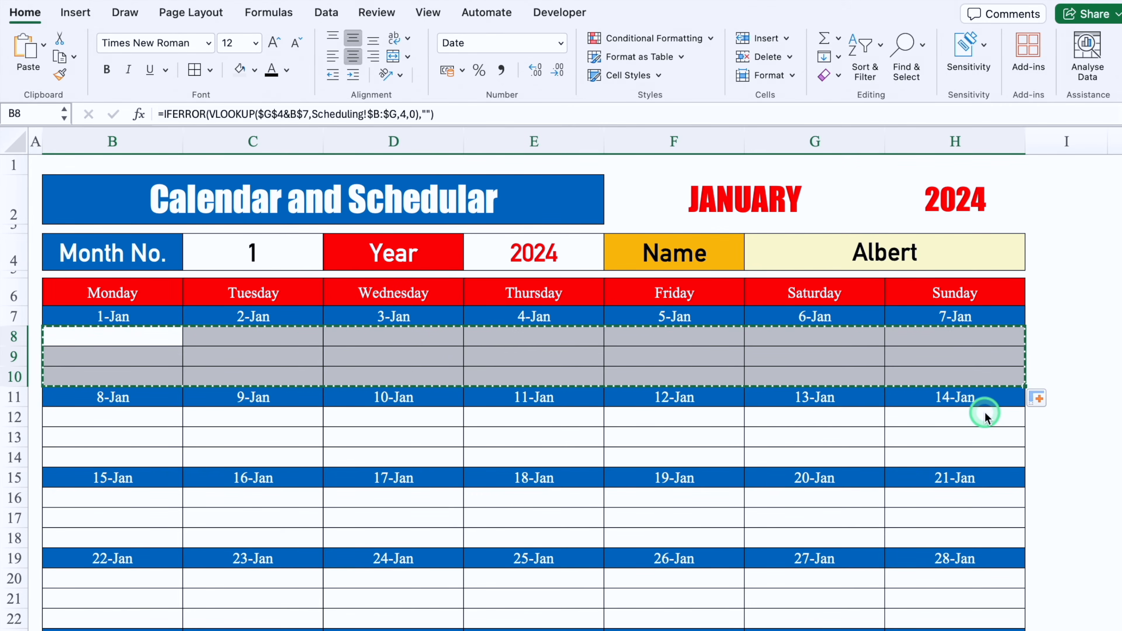
pyautogui.click(130, 414)
pyautogui.hotkey('ctrl', 'v')
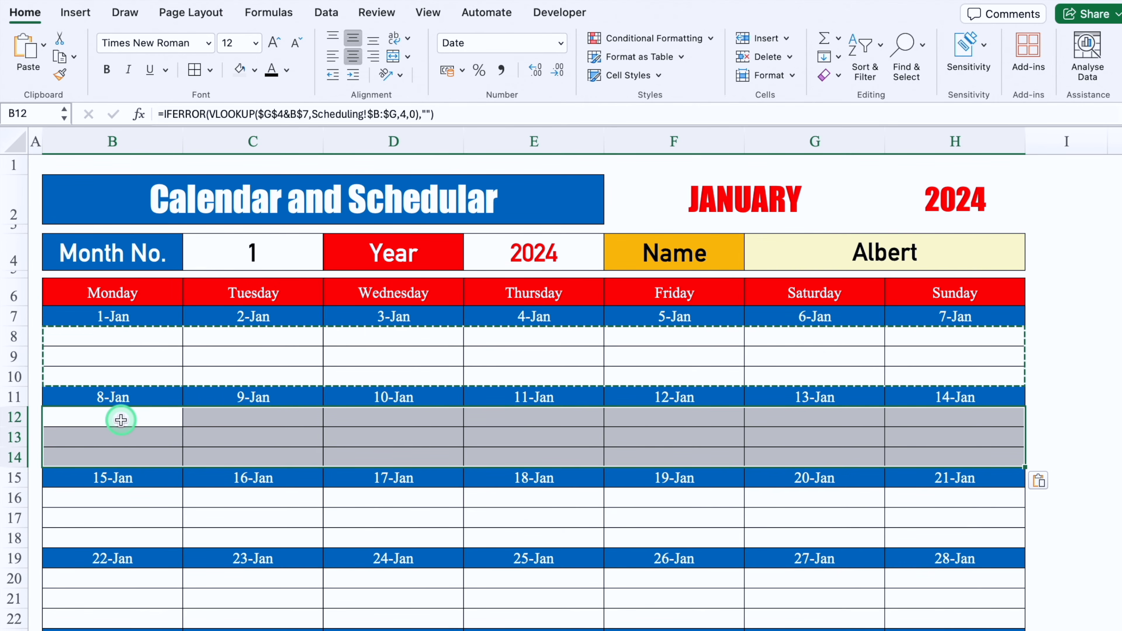
# Step: Change the date reference in the VLOOKUP formulas of B12, B13 and B14 to B$11
pyautogui.click(121, 419)
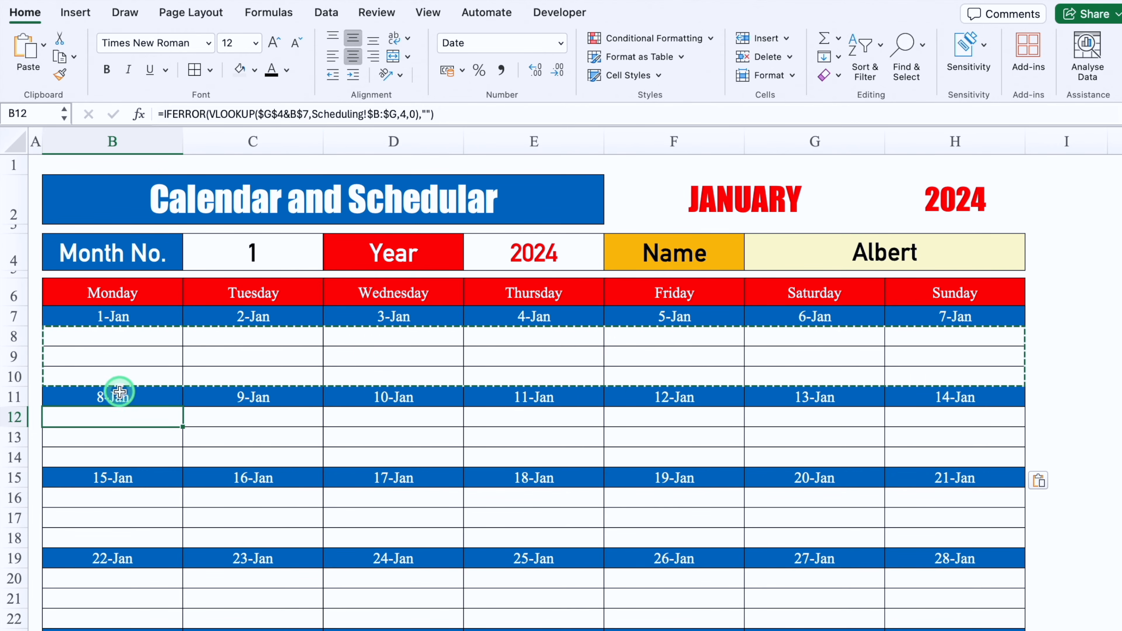
pyautogui.click(310, 114)
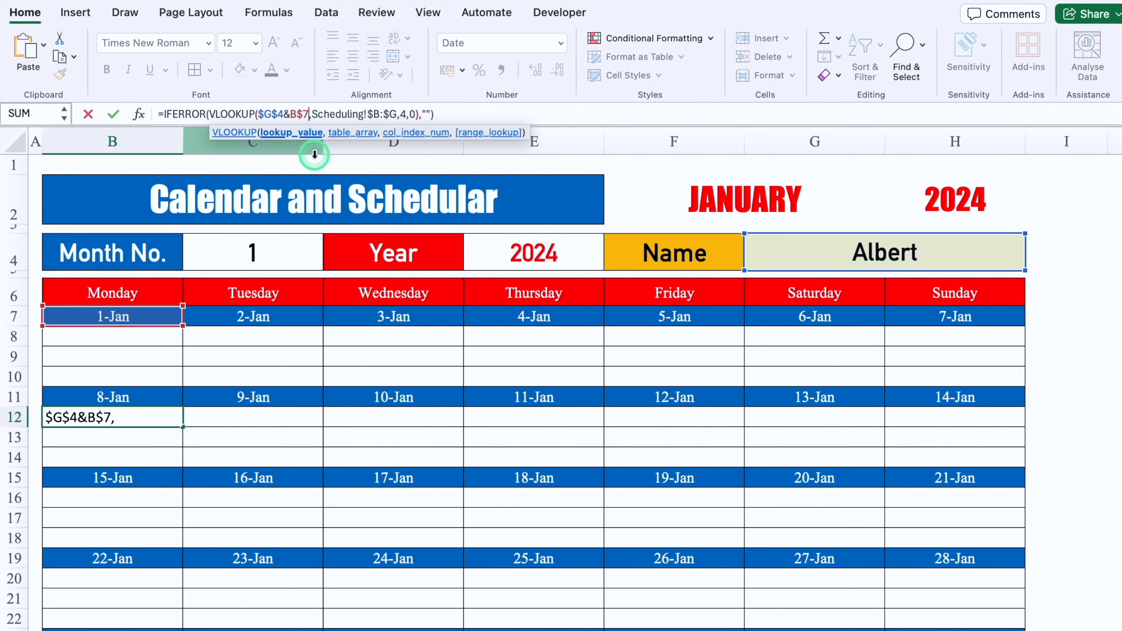
pyautogui.press('BackSpace')
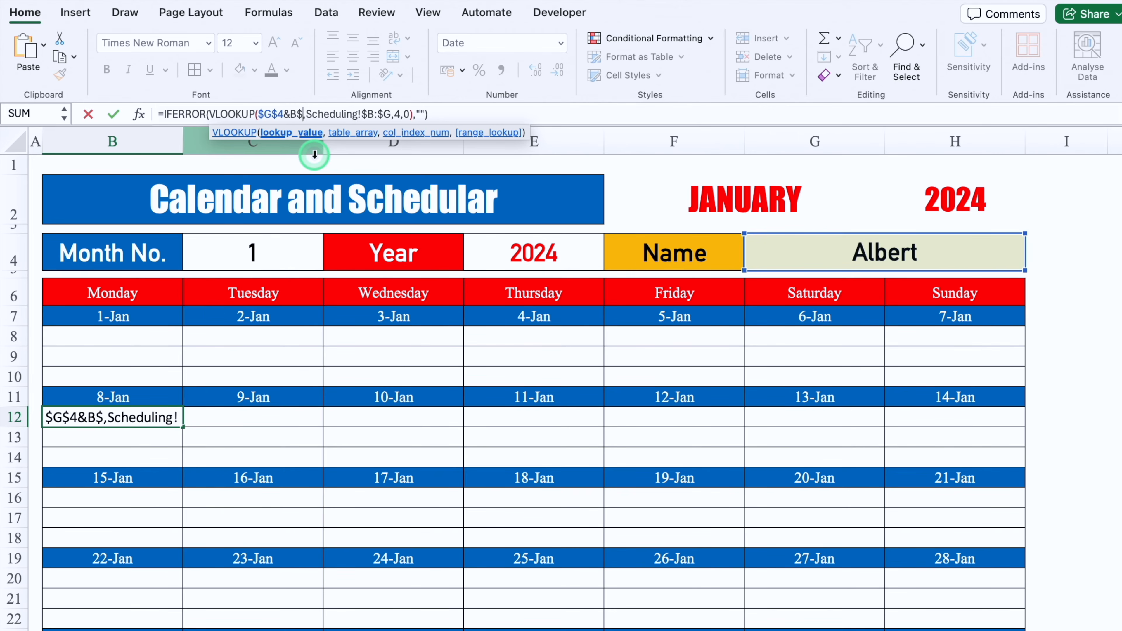
pyautogui.write('11')
pyautogui.press('Return')
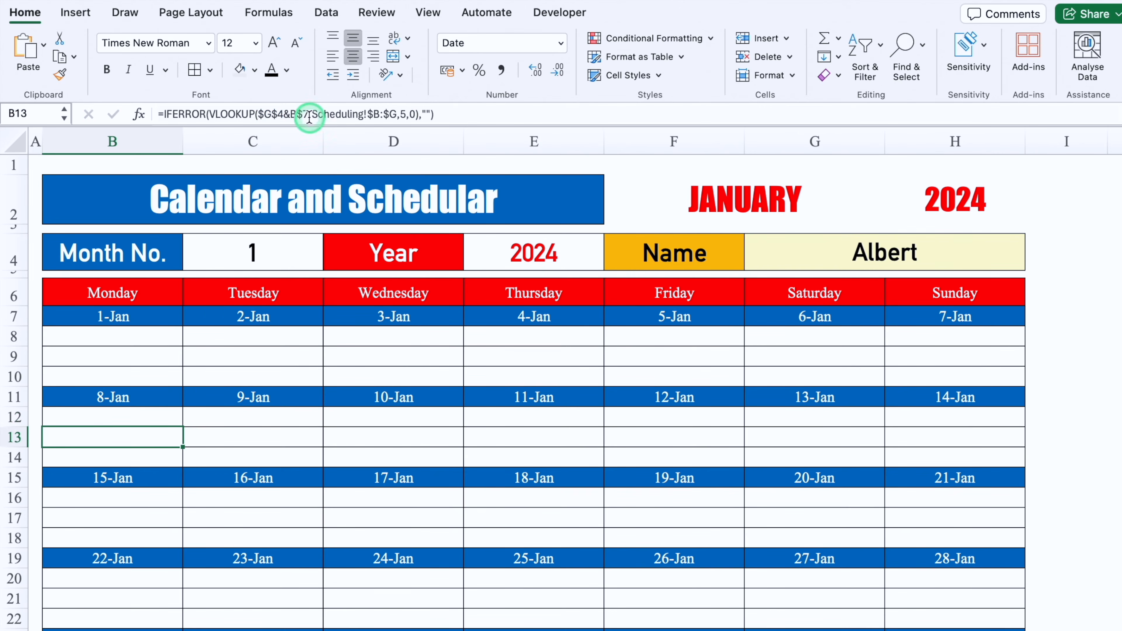
pyautogui.click(310, 114)
pyautogui.press('BackSpace')
pyautogui.write('11')
pyautogui.press('Return')
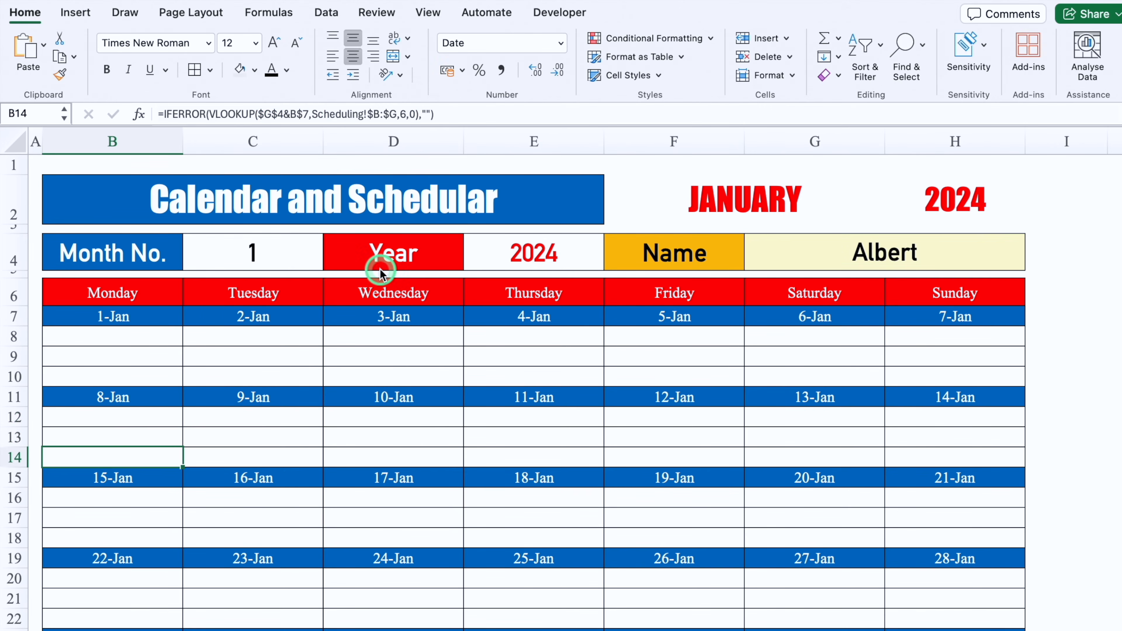
pyautogui.click(310, 114)
pyautogui.press('BackSpace')
pyautogui.write('11')
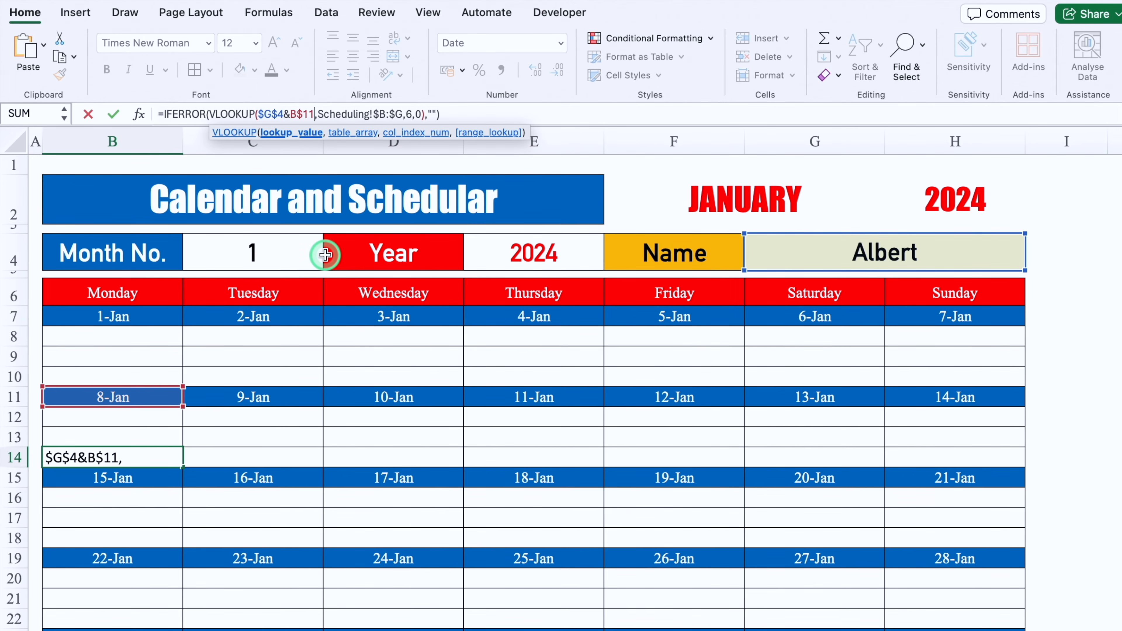
pyautogui.press('Return')
# Step: Fill the B12:B14 formulas across to column H and copy the block into B16:H18 below the 15-Jan week
pyautogui.moveTo(143, 418); pyautogui.dragTo(357, 460)
pyautogui.moveTo(445, 448); pyautogui.dragTo(977, 463)
pyautogui.hotkey('ctrl', 'c')
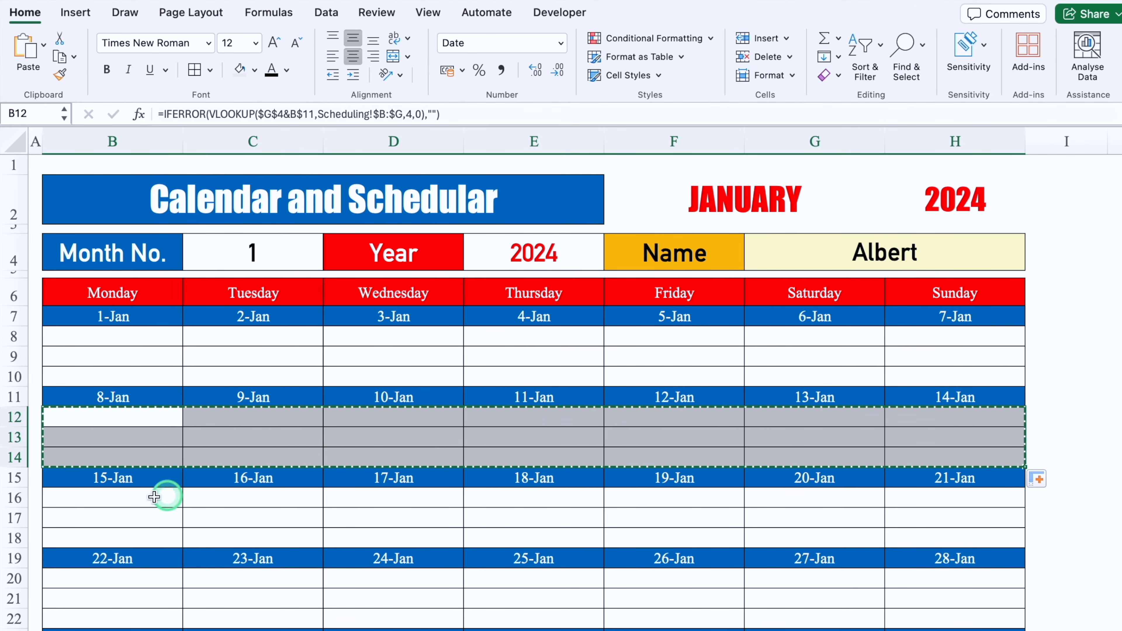
pyautogui.click(116, 496)
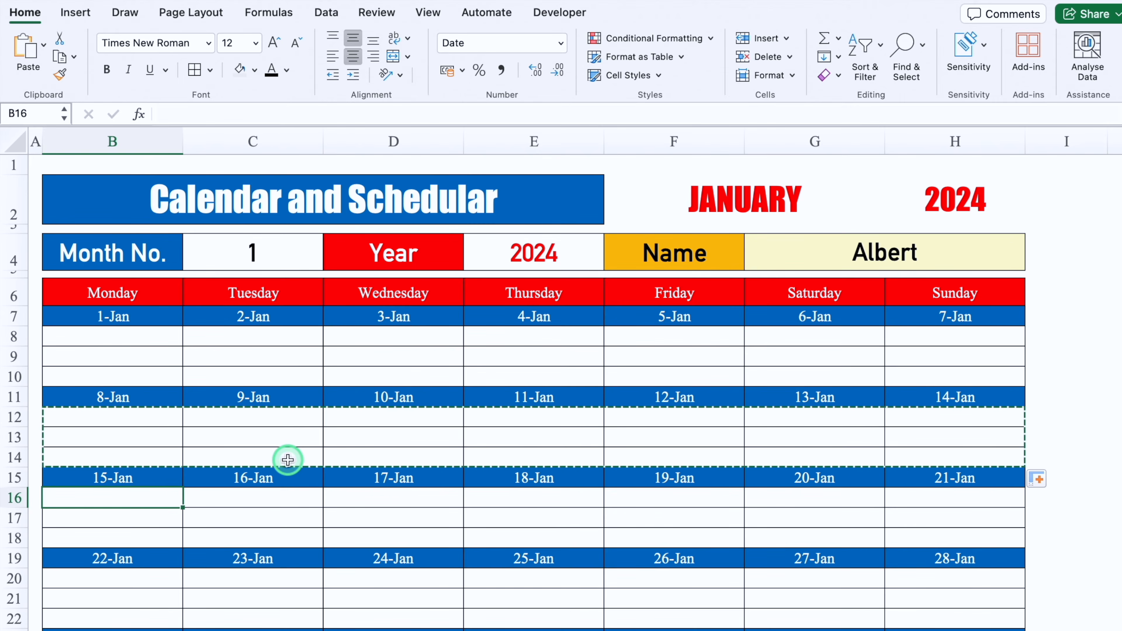
pyautogui.hotkey('ctrl', 'v')
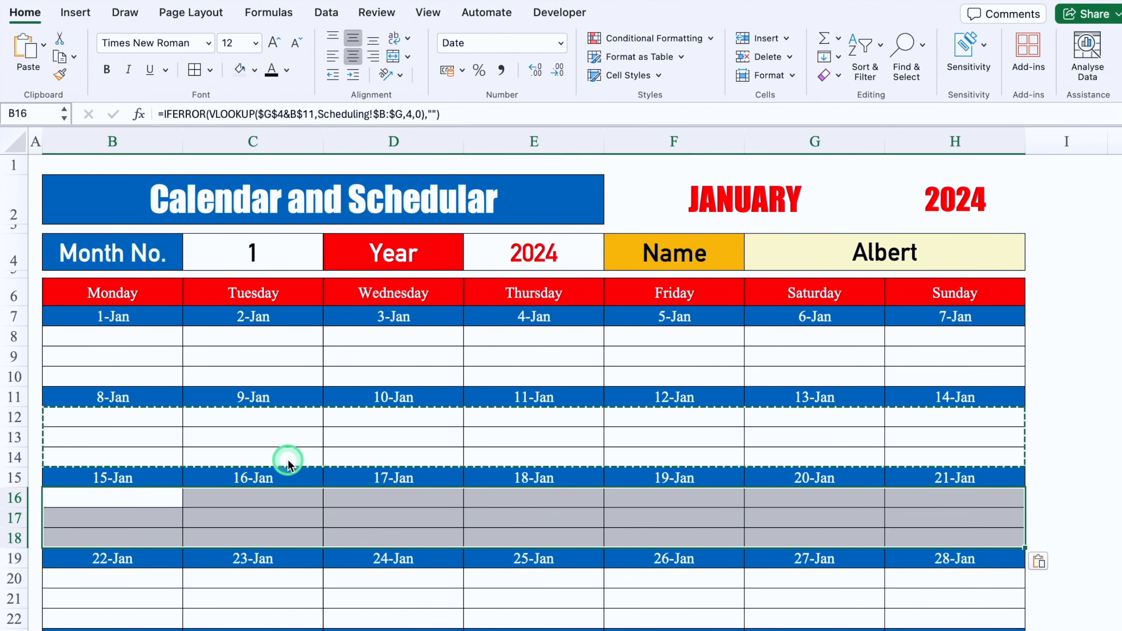
# Step: Change the date reference in the VLOOKUP formulas of B16, B17 and B18 to B$15
pyautogui.click(129, 500)
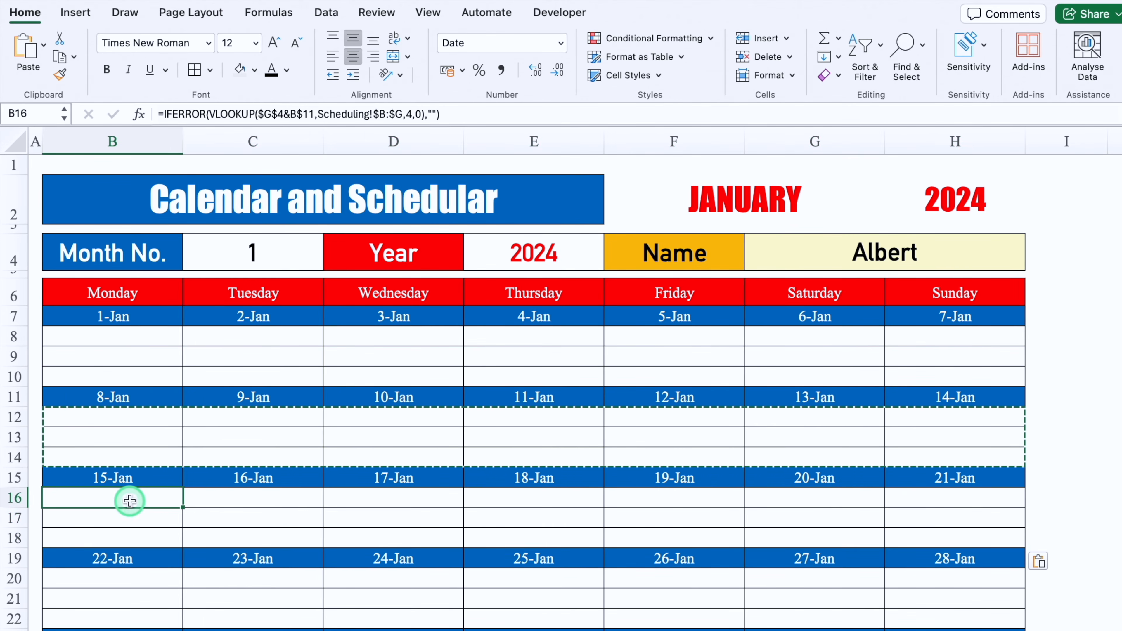
pyautogui.click(313, 113)
pyautogui.press('BackSpace')
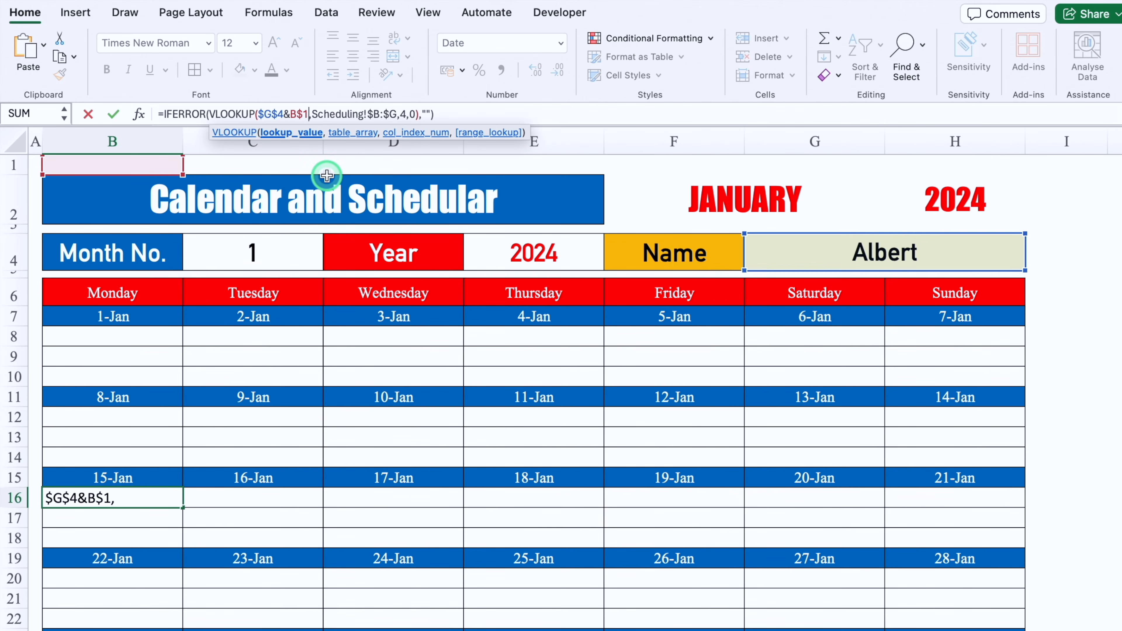
pyautogui.press('Return')
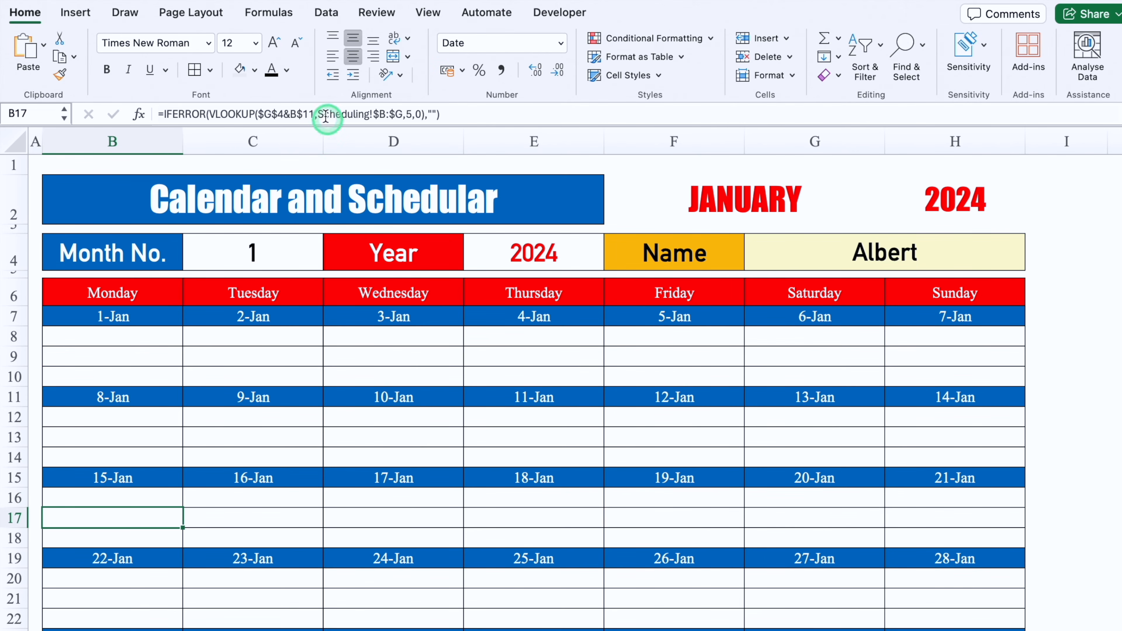
pyautogui.click(136, 530)
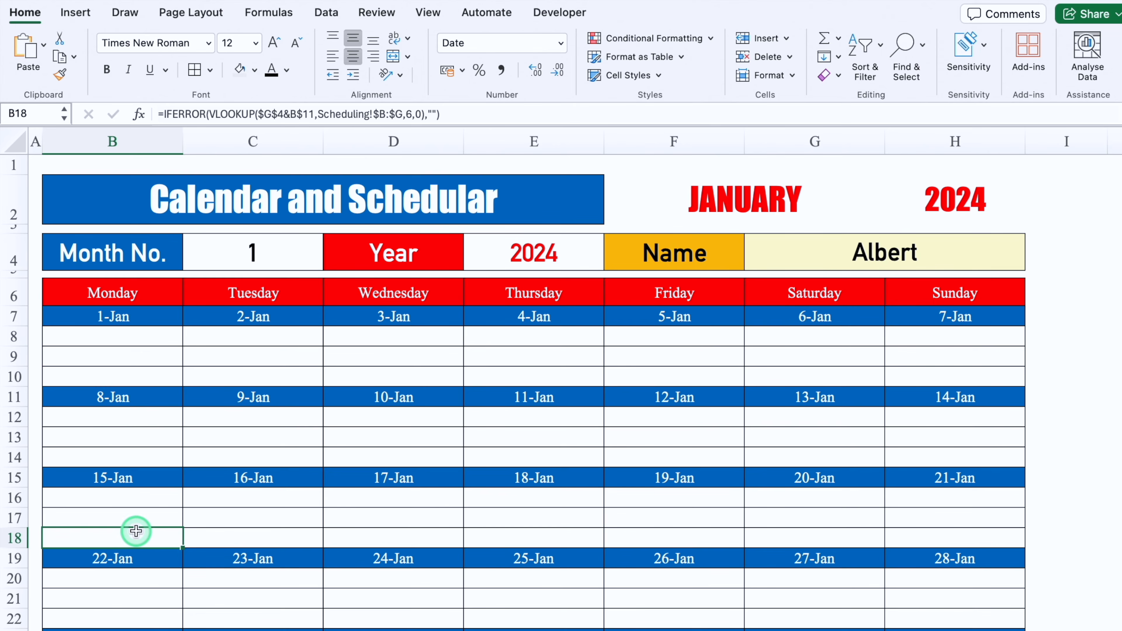
pyautogui.click(313, 115)
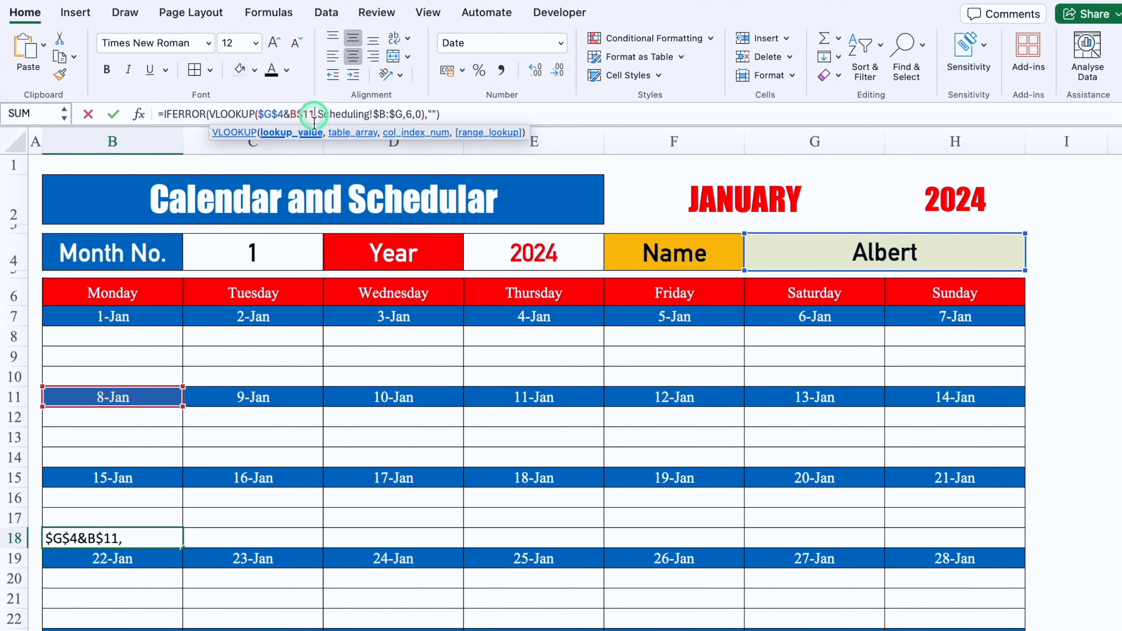
pyautogui.press('BackSpace')
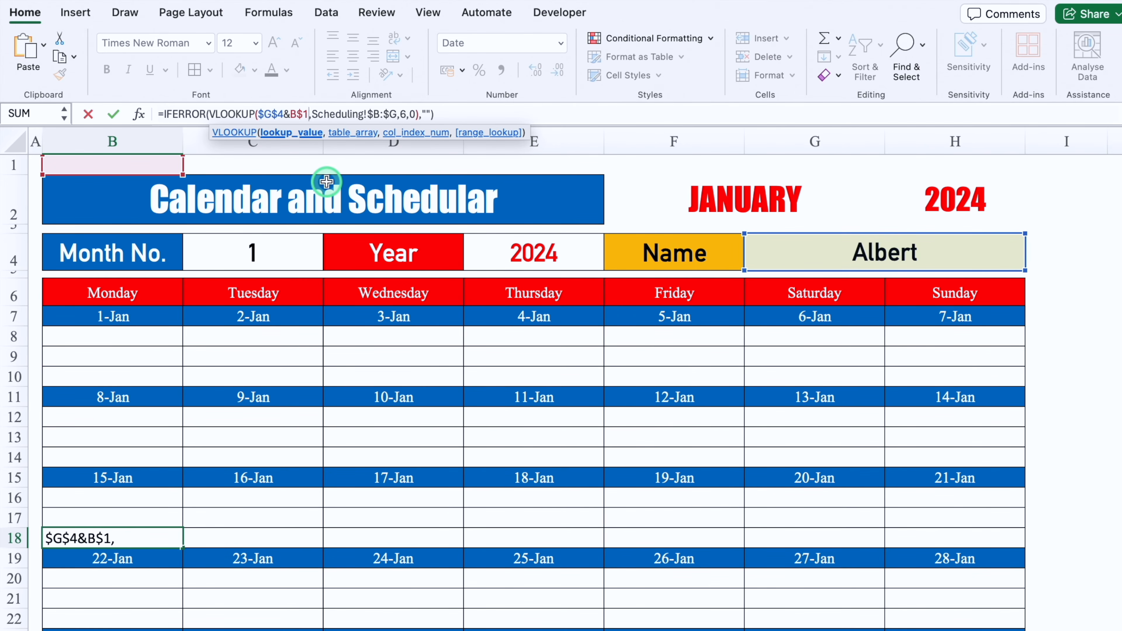
pyautogui.write('1')
pyautogui.press('BackSpace')
pyautogui.write('5')
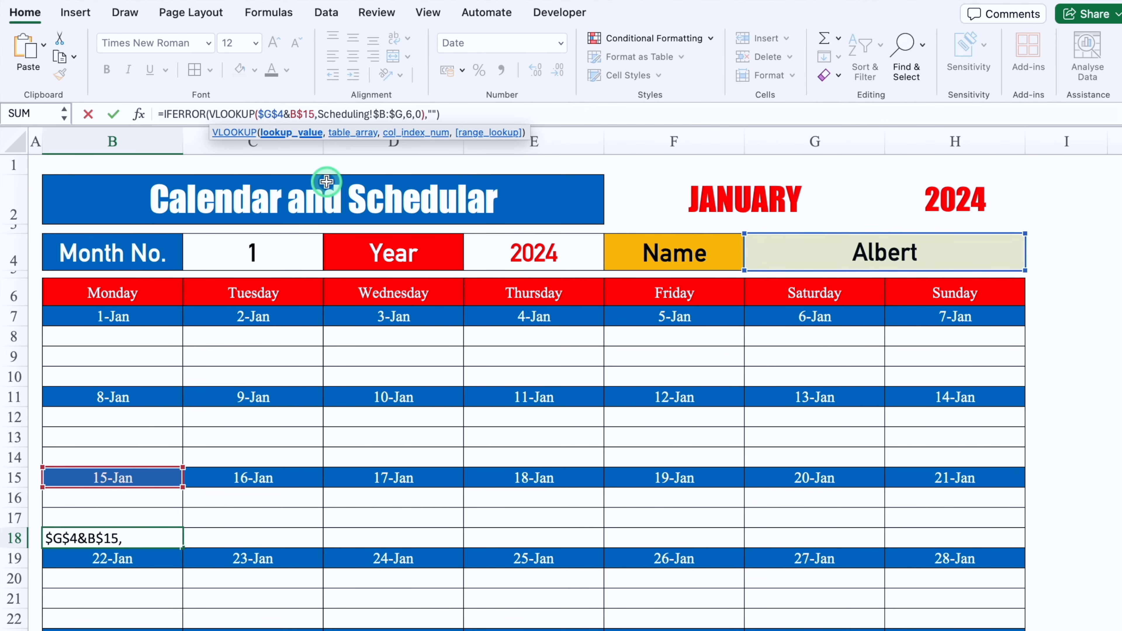
pyautogui.press('Return')
# Step: Fill the B16:B18 formulas across to column H and copy the block into the remaining weeks starting at B20, B24 and B28
pyautogui.moveTo(143, 496); pyautogui.dragTo(1011, 541)
pyautogui.scroll(-5, 533, 375)
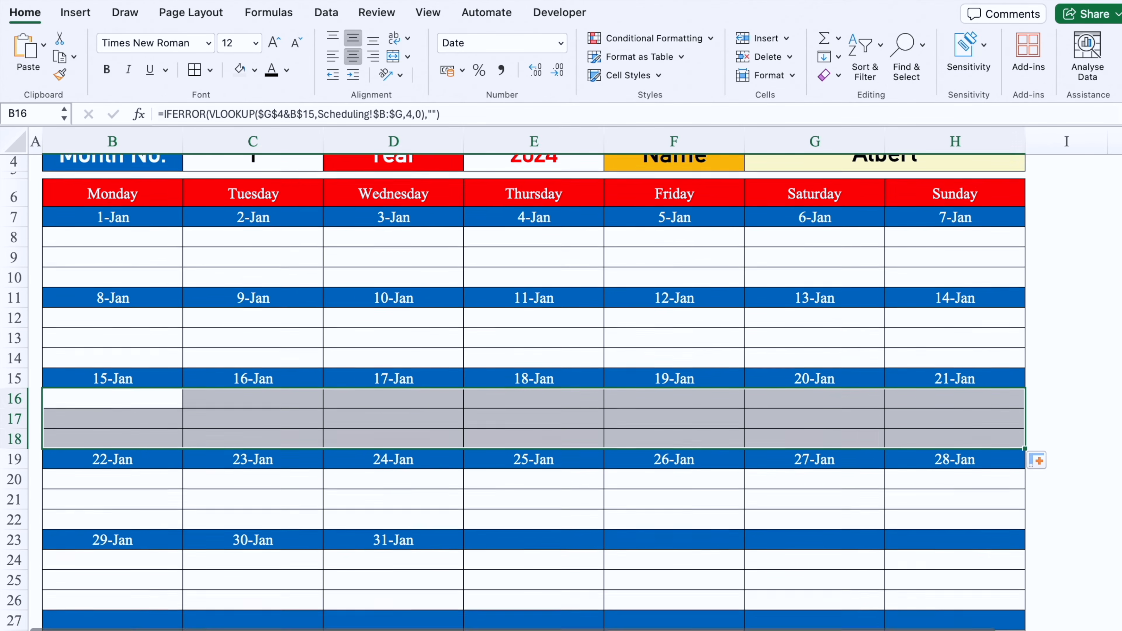
pyautogui.press('super+c')
pyautogui.click(128, 386)
pyautogui.press('super+v')
pyautogui.click(131, 465)
pyautogui.press('super+v')
pyautogui.click(133, 546)
pyautogui.press('super+v')
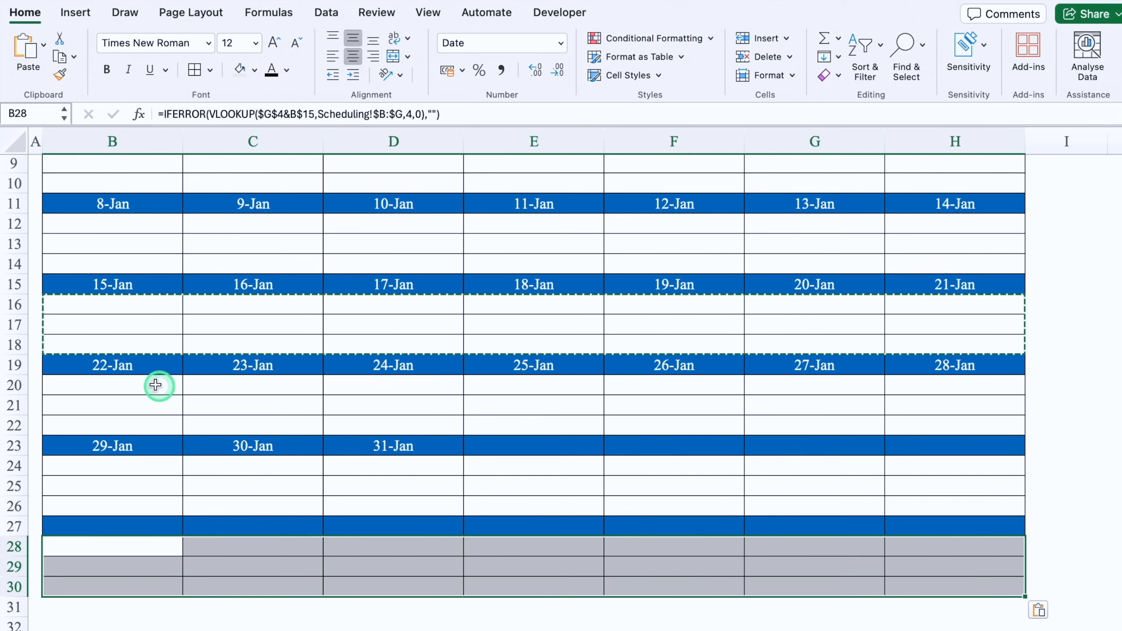
# Step: Change the date reference in the B20:B22 formulas to B$19 and fill them across to column H
pyautogui.click(155, 385)
pyautogui.doubleClick(310, 114)
pyautogui.write('19')
pyautogui.press('Return')
pyautogui.moveTo(177, 385); pyautogui.dragTo(1011, 429)
# Step: Change the date reference in the B24:B26 formulas to B$23 and fill them across to column H
pyautogui.click(132, 465)
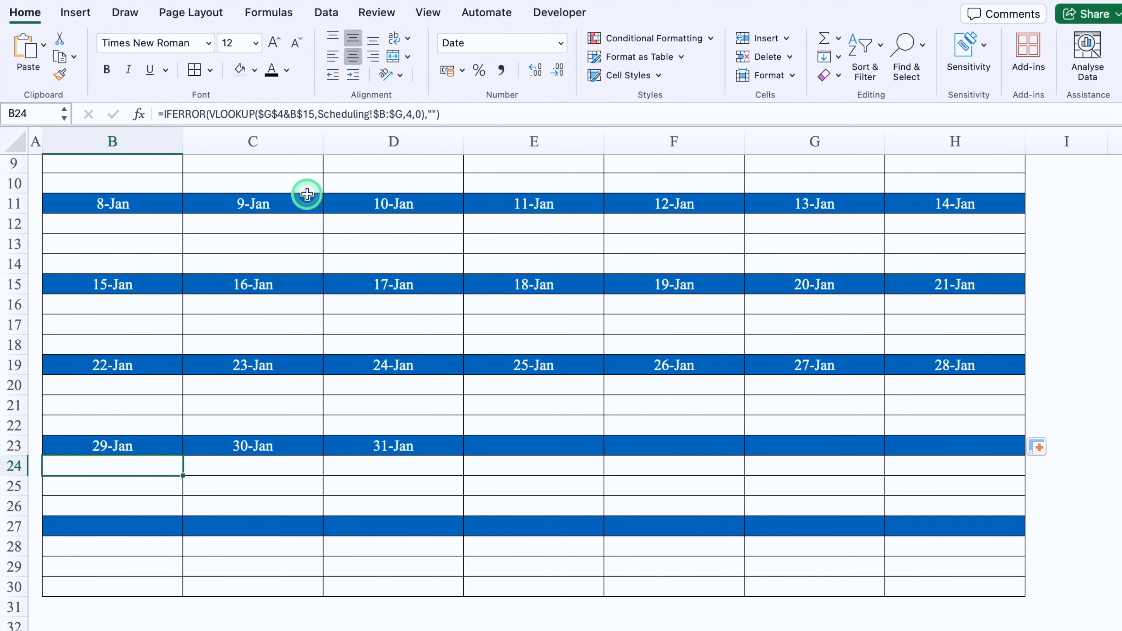
pyautogui.click(313, 114)
pyautogui.press('BackSpace')
pyautogui.press('BackSpace')
pyautogui.write('23')
pyautogui.press('Return')
pyautogui.click(313, 113)
pyautogui.press('BackSpace')
pyautogui.press('BackSpace')
pyautogui.write('23')
pyautogui.press('Return')
pyautogui.moveTo(155, 466); pyautogui.dragTo(1011, 508)
# Step: Change the date reference in the B28:B30 formulas to B$27 and fill them across to column H
pyautogui.click(150, 548)
pyautogui.click(312, 114)
pyautogui.press('BackSpace')
pyautogui.press('BackSpace')
pyautogui.write('27')
pyautogui.doubleClick(311, 116)
pyautogui.write('27')
pyautogui.press('Return')
pyautogui.doubleClick(311, 116)
pyautogui.write('27')
pyautogui.press('Return')
pyautogui.moveTo(155, 547); pyautogui.dragTo(977, 599)
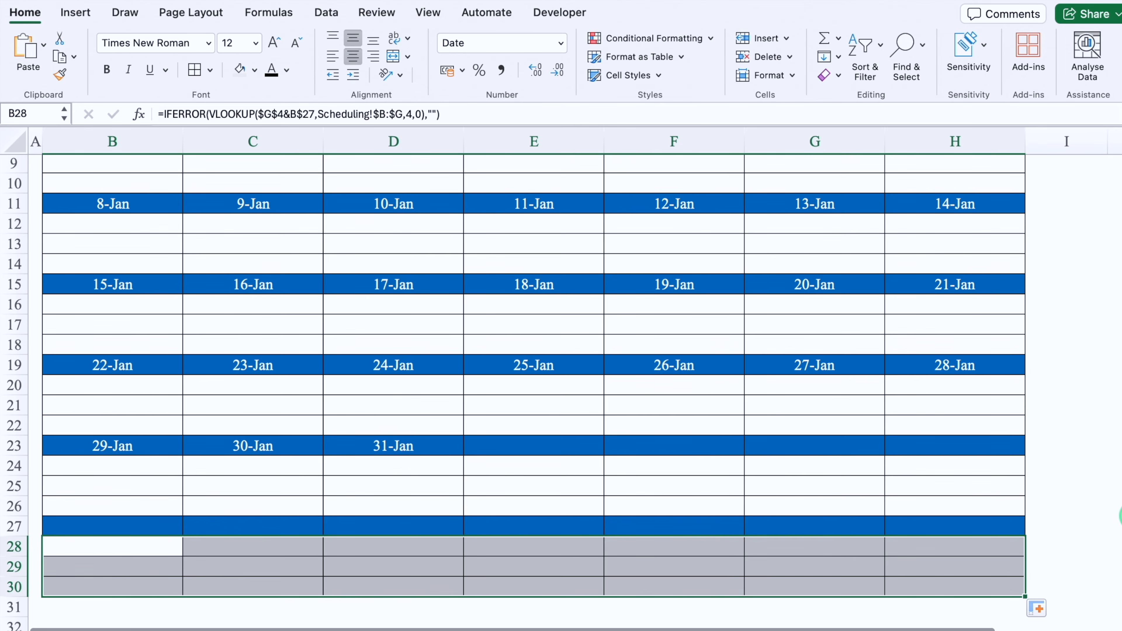
# Step: Set the calendar's month in F2 to APRIL
pyautogui.scroll(5, 1109, 284)
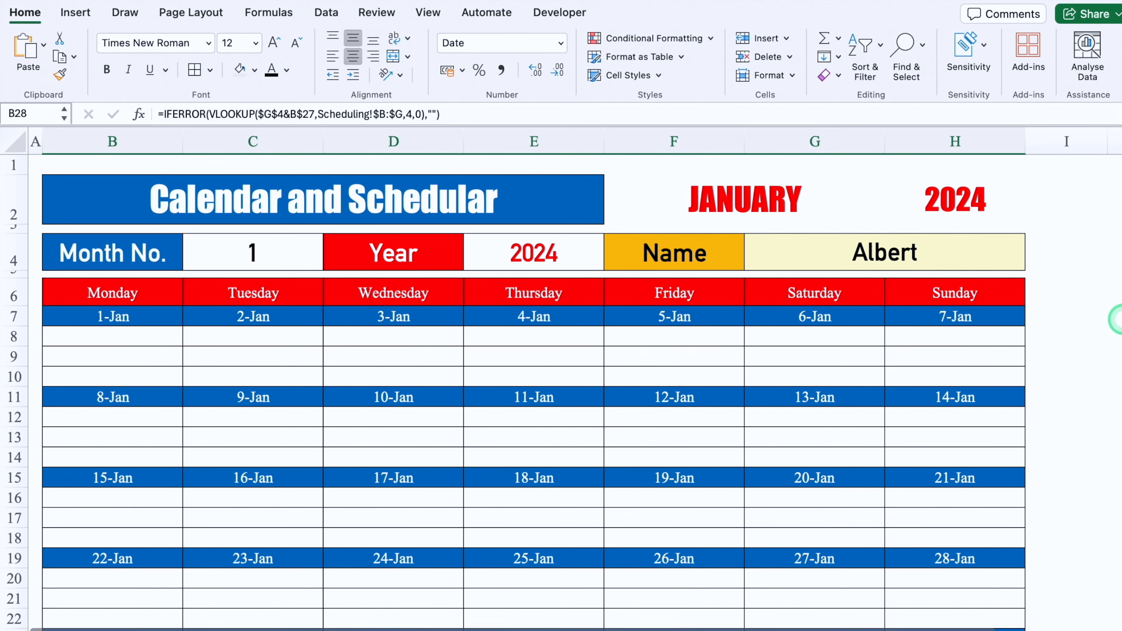
pyautogui.click(839, 196)
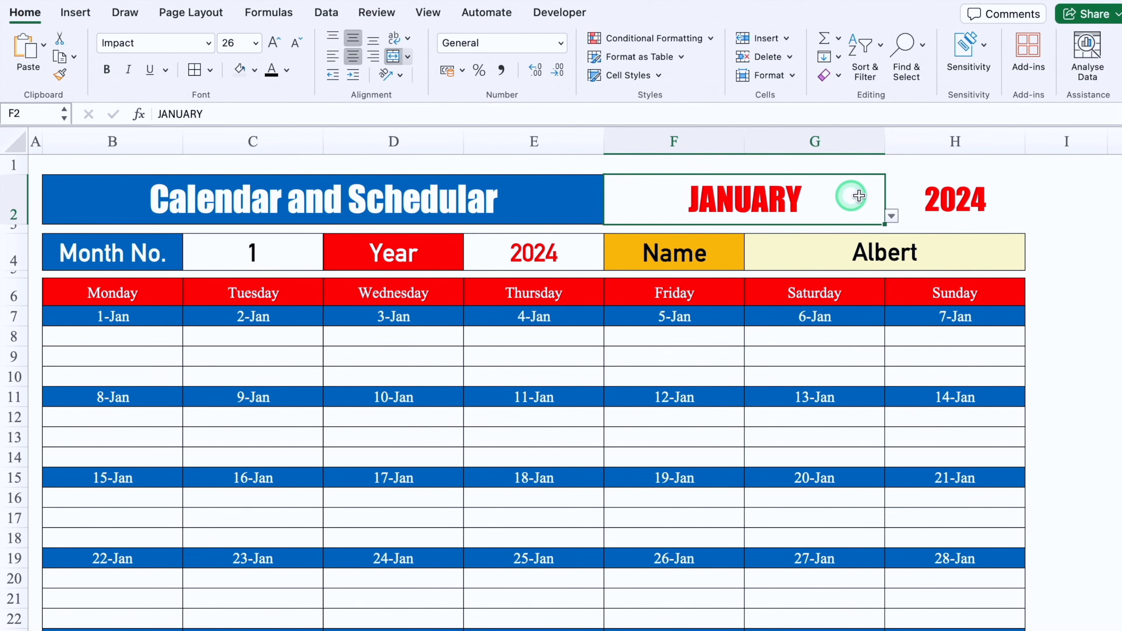
pyautogui.click(891, 216)
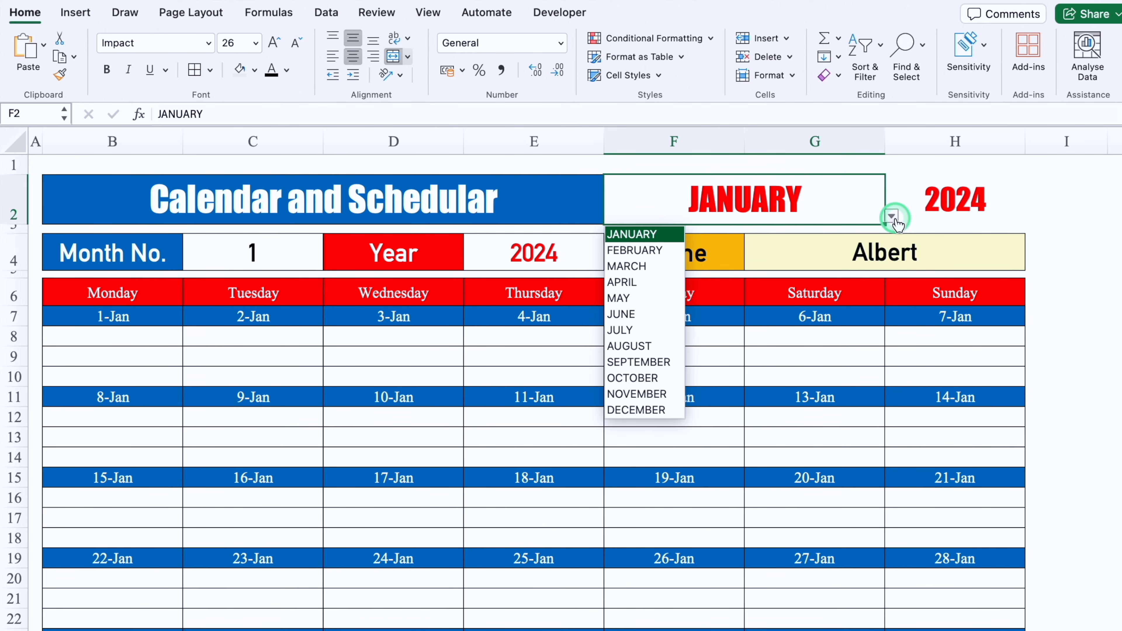
pyautogui.click(649, 282)
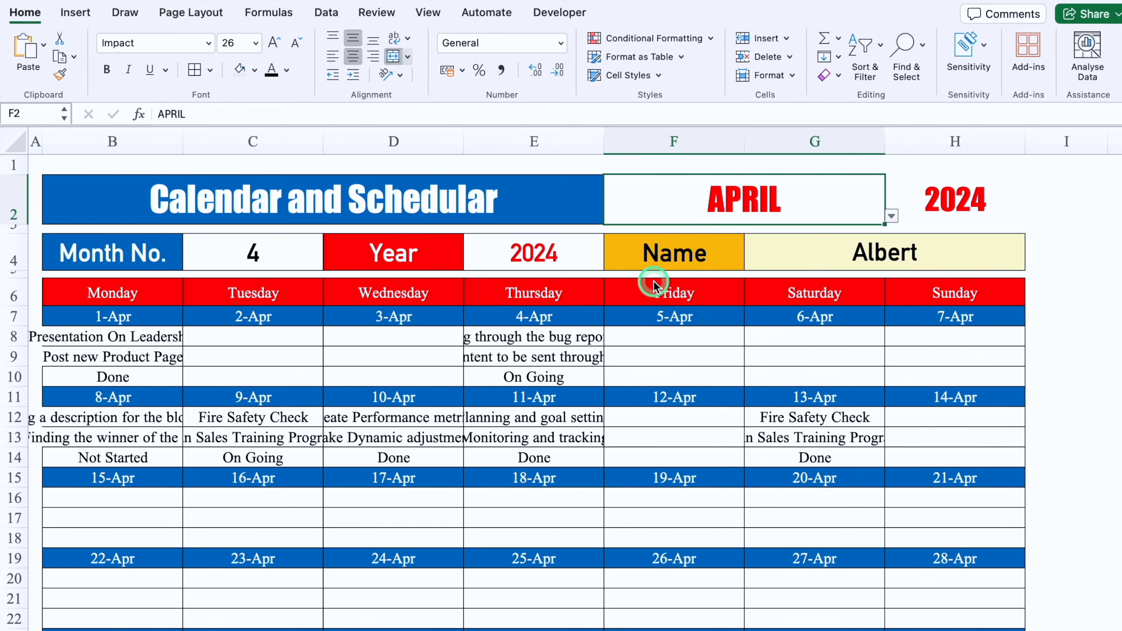
# Step: Turn on text wrapping for the entire calendar sheet
pyautogui.click(13, 139)
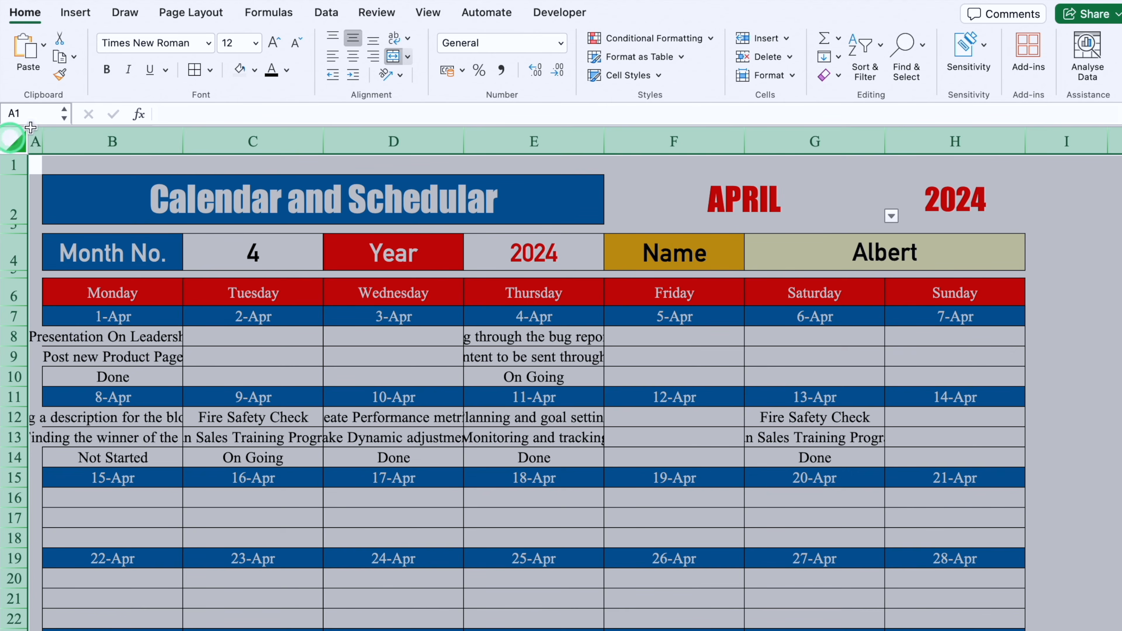
pyautogui.click(407, 38)
pyautogui.click(453, 57)
pyautogui.click(272, 365)
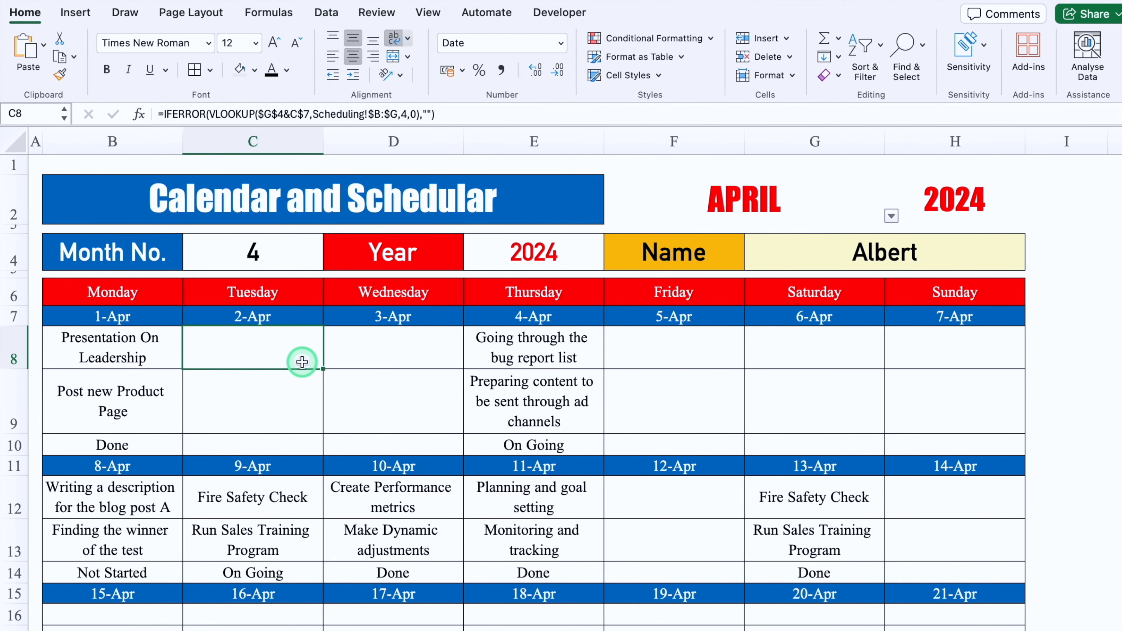
# Step: Reduce the font size of the schedule and status rows in all the week blocks to 10
pyautogui.moveTo(15, 352); pyautogui.dragTo(16, 599)
pyautogui.click(296, 42)
pyautogui.click(296, 42)
pyautogui.click(296, 42)
pyautogui.click(295, 42)
pyautogui.doubleClick(296, 42)
pyautogui.scroll(-5, 1113, 274)
pyautogui.moveTo(15, 419); pyautogui.dragTo(14, 582)
pyautogui.doubleClick(296, 43)
pyautogui.doubleClick(296, 43)
pyautogui.doubleClick(296, 43)
pyautogui.scroll(5, 1118, 429)
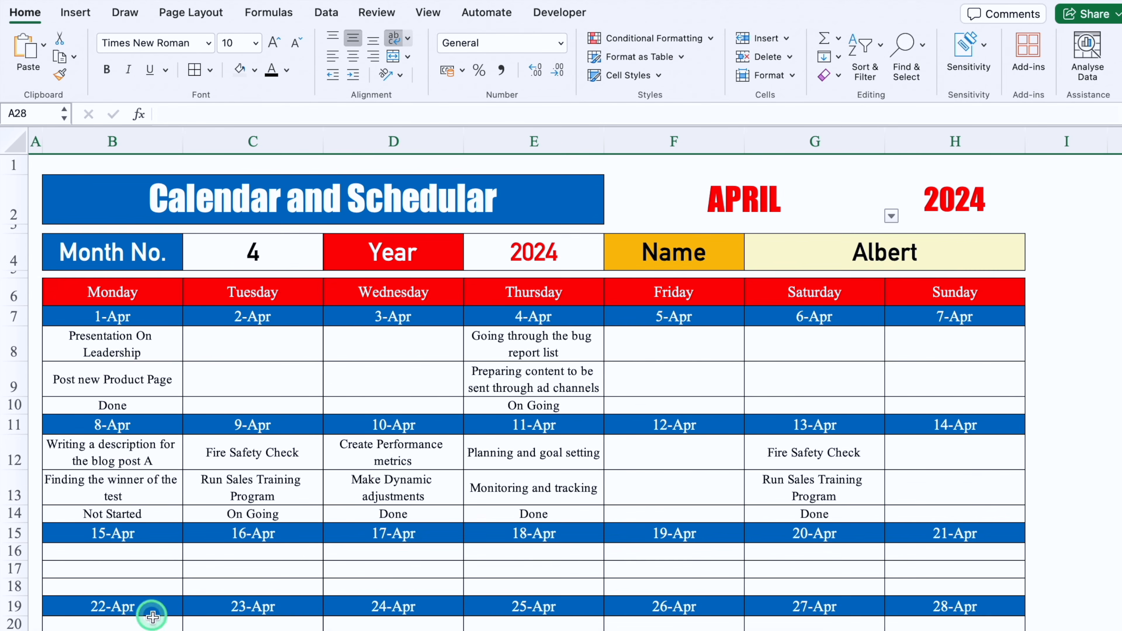
# Step: Copy the first status cell, G3, from the Scheduling sheet and paste only its formats onto B10:H10 of the calendar
pyautogui.click(162, 630)
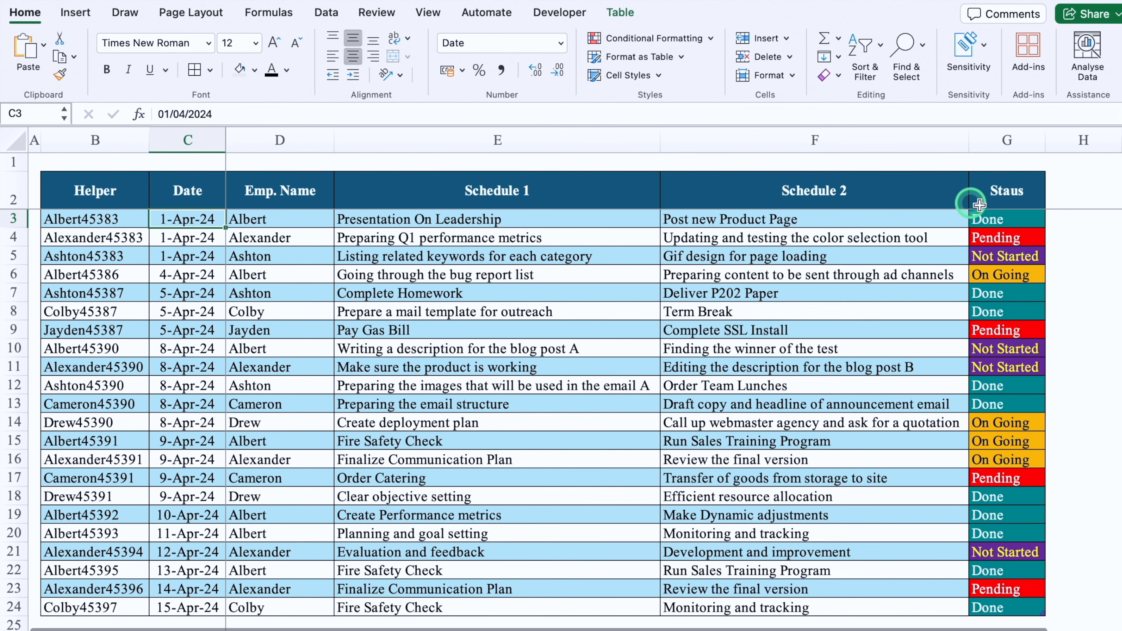
pyautogui.click(1031, 215)
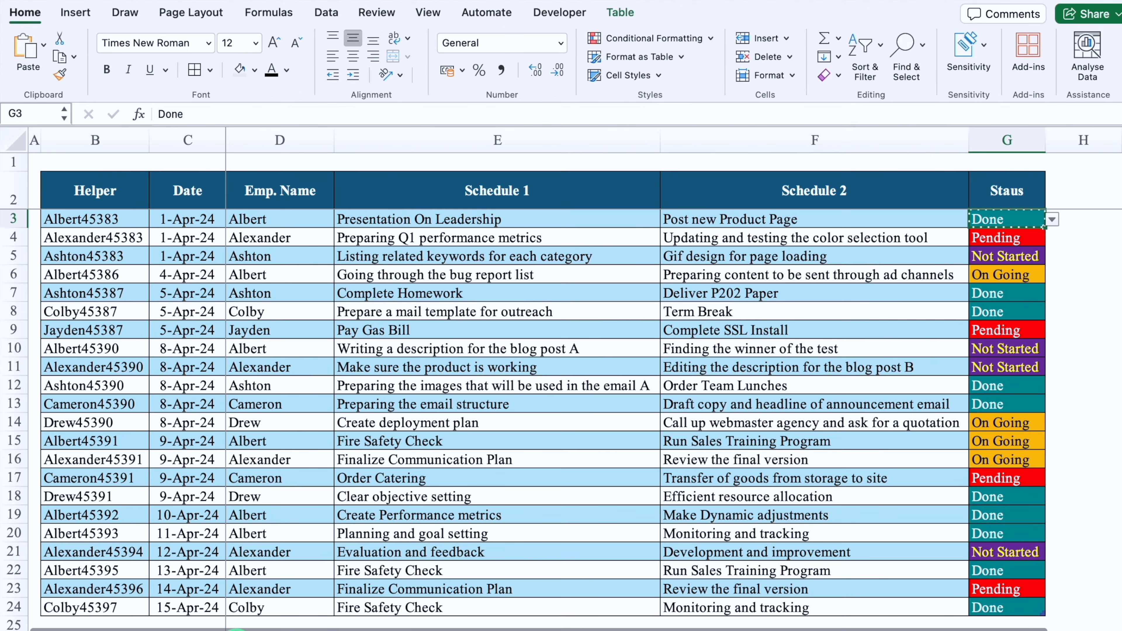
pyautogui.click(236, 630)
pyautogui.moveTo(110, 403); pyautogui.dragTo(853, 411)
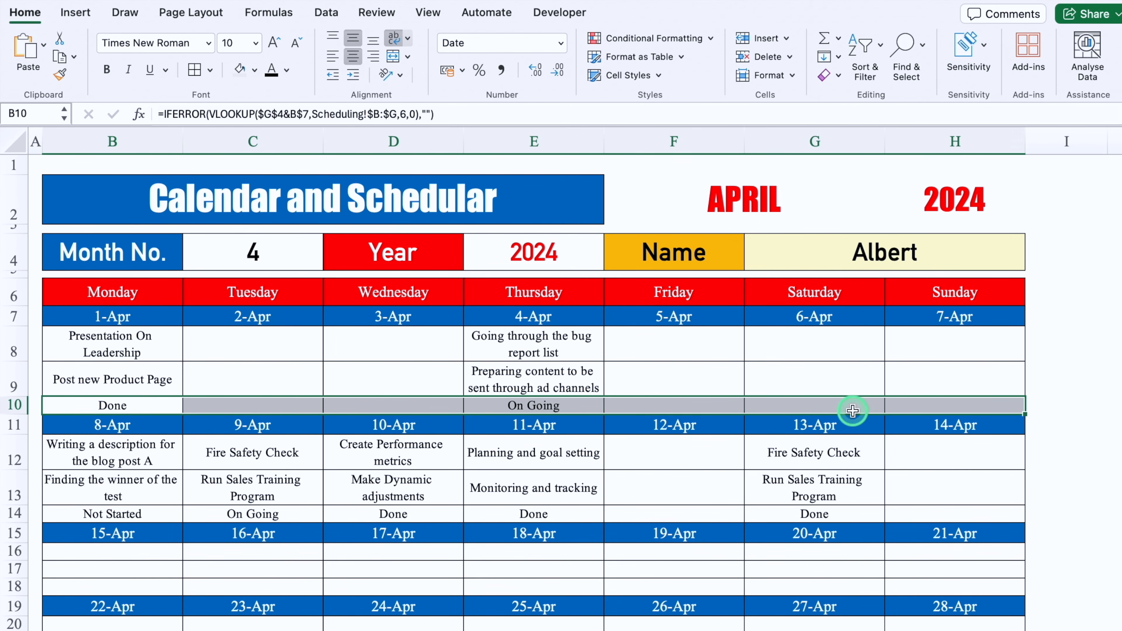
pyautogui.rightClick(793, 404)
pyautogui.moveTo(852, 318)
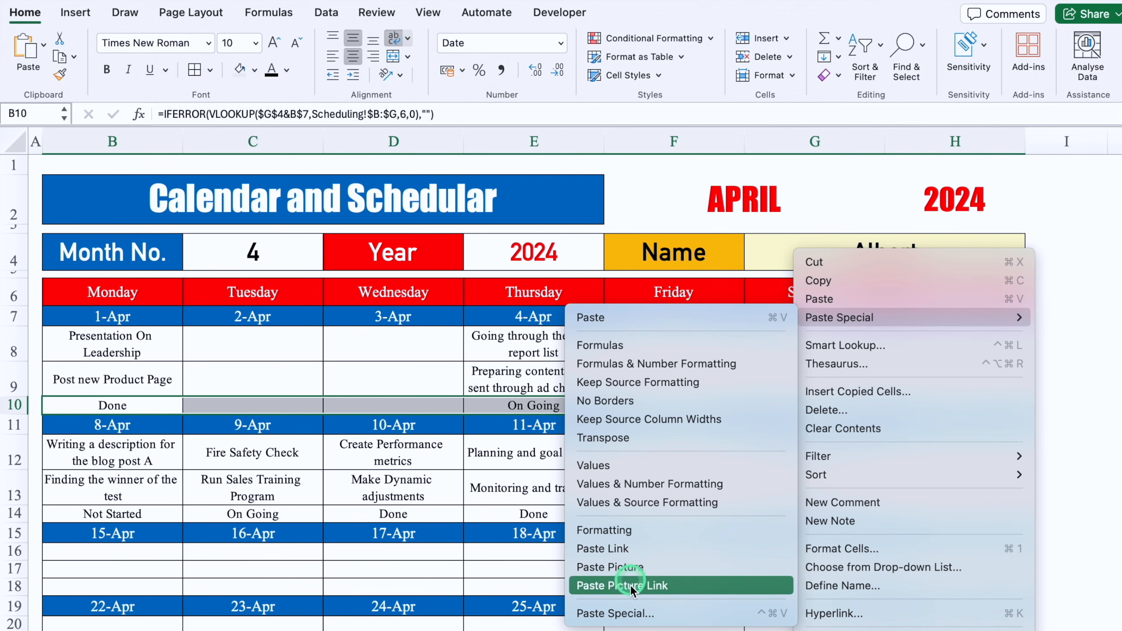
pyautogui.click(633, 532)
pyautogui.moveTo(697, 337); pyautogui.dragTo(697, 87)
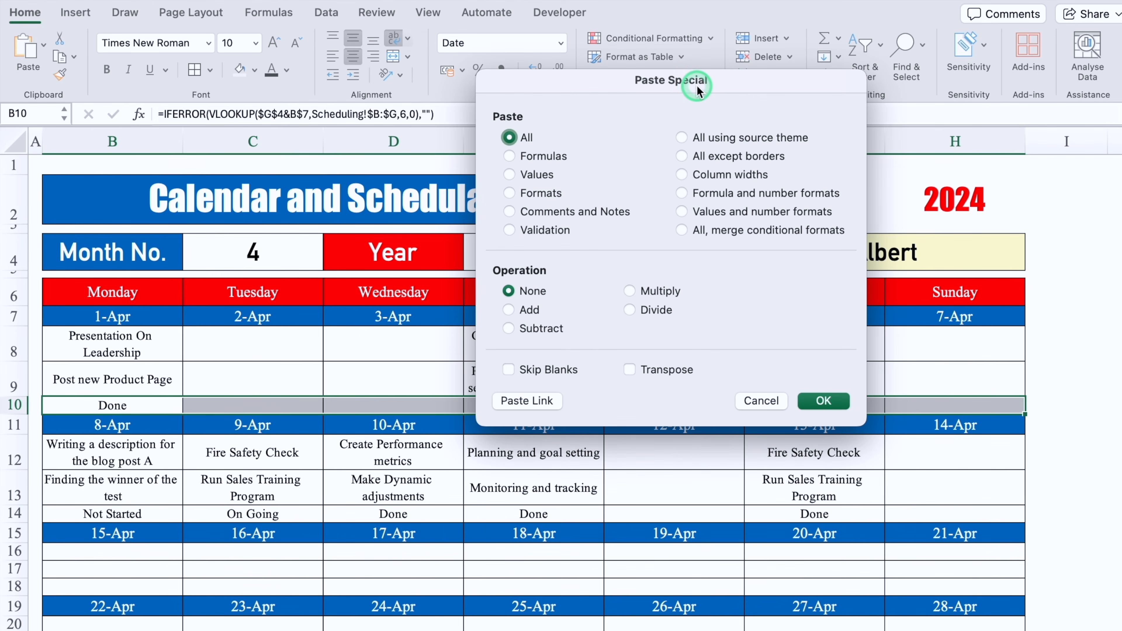
pyautogui.click(510, 194)
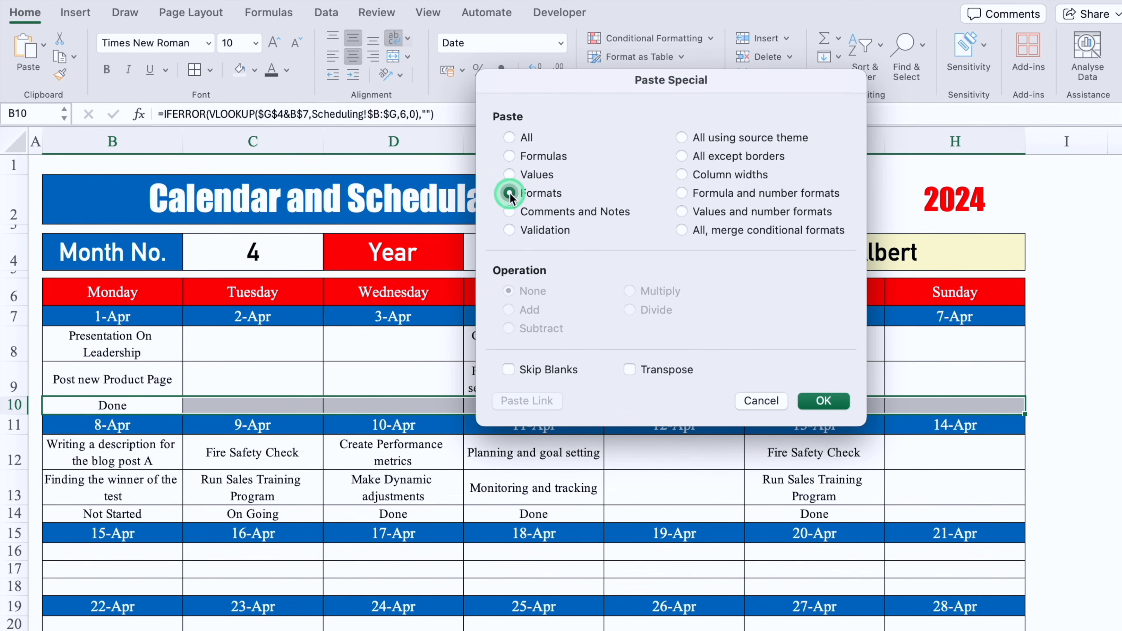
pyautogui.click(834, 403)
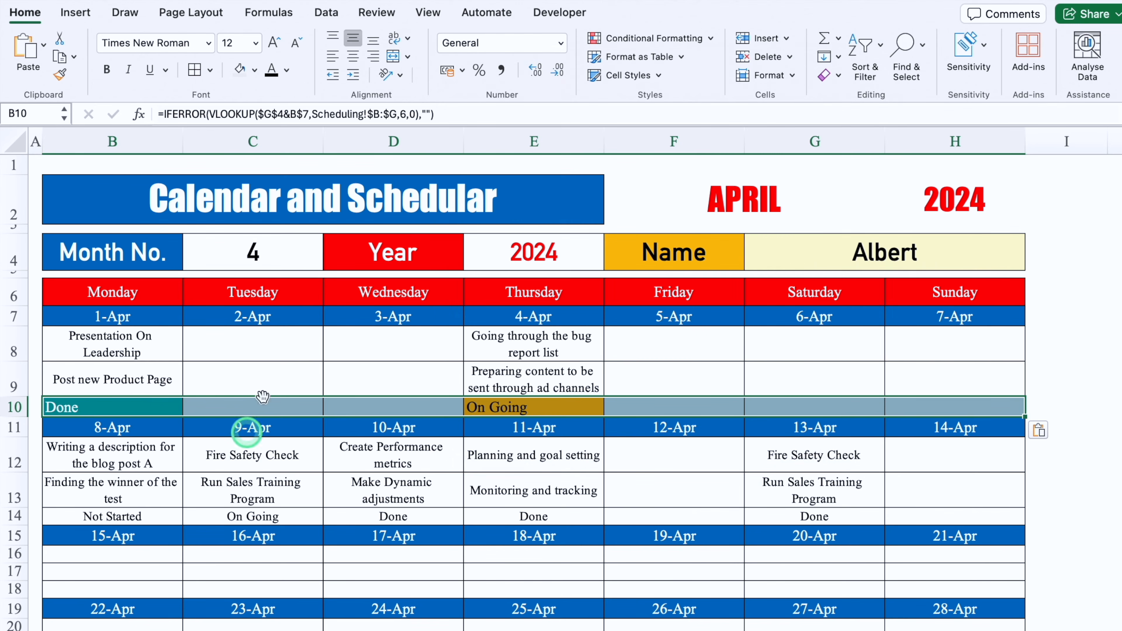
# Step: Center the status row B10:H10, copy it, and paste only its formats onto the second week's status row 14
pyautogui.click(352, 56)
pyautogui.click(128, 514)
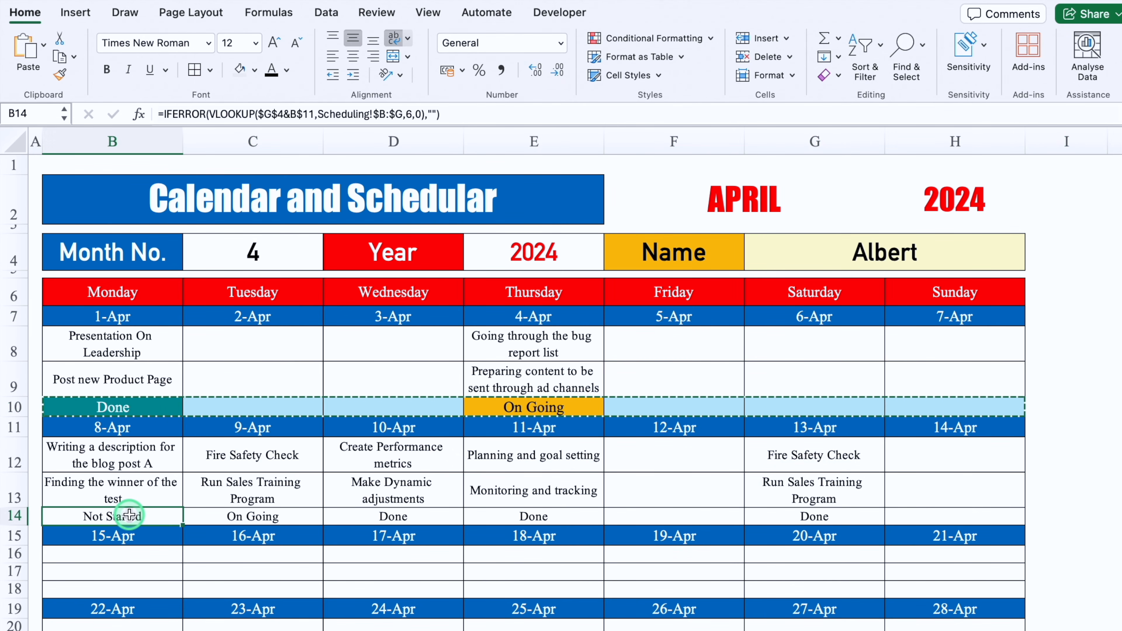
pyautogui.rightClick(129, 514)
pyautogui.moveTo(244, 319)
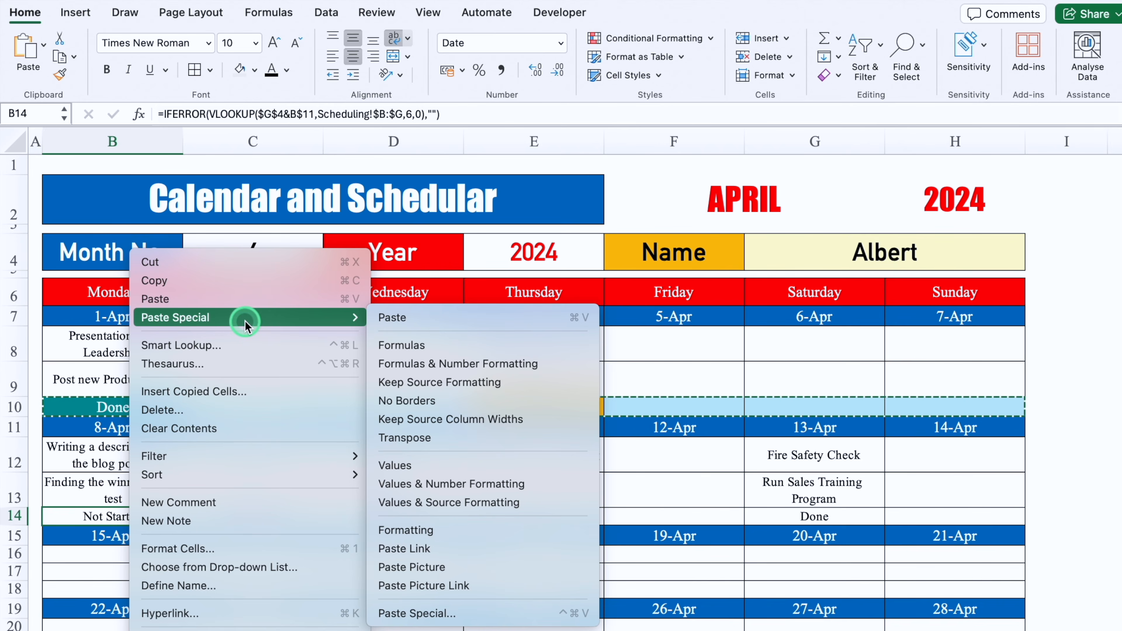
pyautogui.click(399, 612)
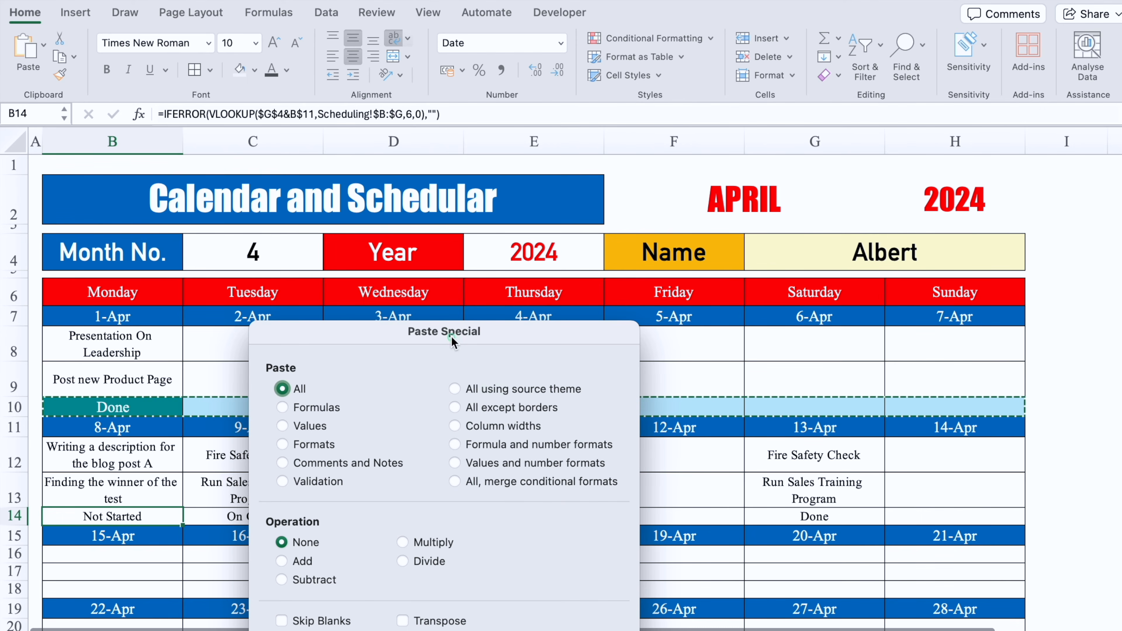
pyautogui.moveTo(451, 336); pyautogui.dragTo(469, 106)
pyautogui.click(299, 221)
pyautogui.click(599, 423)
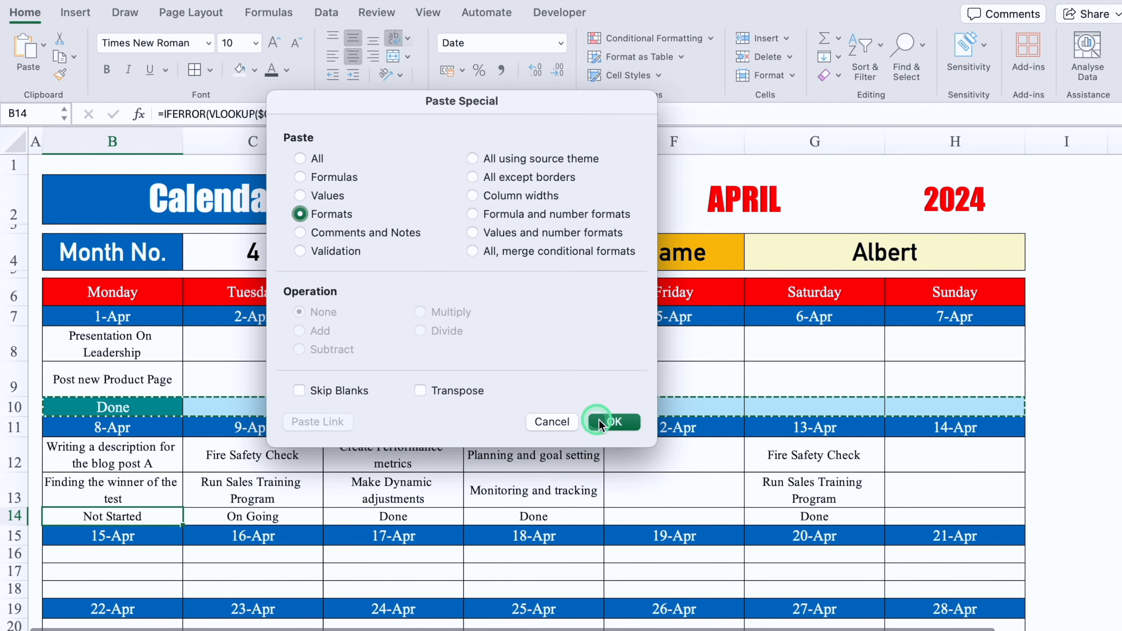
# Step: Paste only the copied status formats onto the third and fourth weeks' status rows, 18 and 22
pyautogui.scroll(-5, 534, 392)
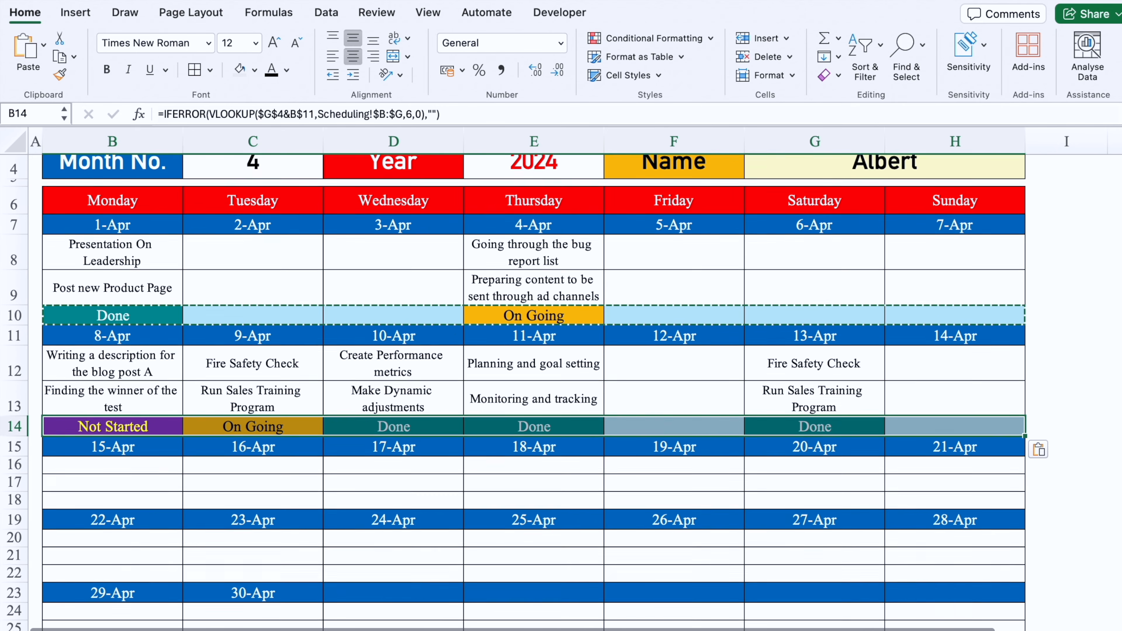
pyautogui.rightClick(58, 380)
pyautogui.moveTo(133, 317)
pyautogui.click(424, 613)
pyautogui.press('Return')
pyautogui.rightClick(93, 453)
pyautogui.click(300, 315)
pyautogui.click(393, 218)
pyautogui.click(681, 418)
# Step: Paste only the copied status formats onto the last two weeks' status rows, starting at B26 and B30
pyautogui.click(136, 531)
pyautogui.rightClick(136, 530)
pyautogui.click(424, 613)
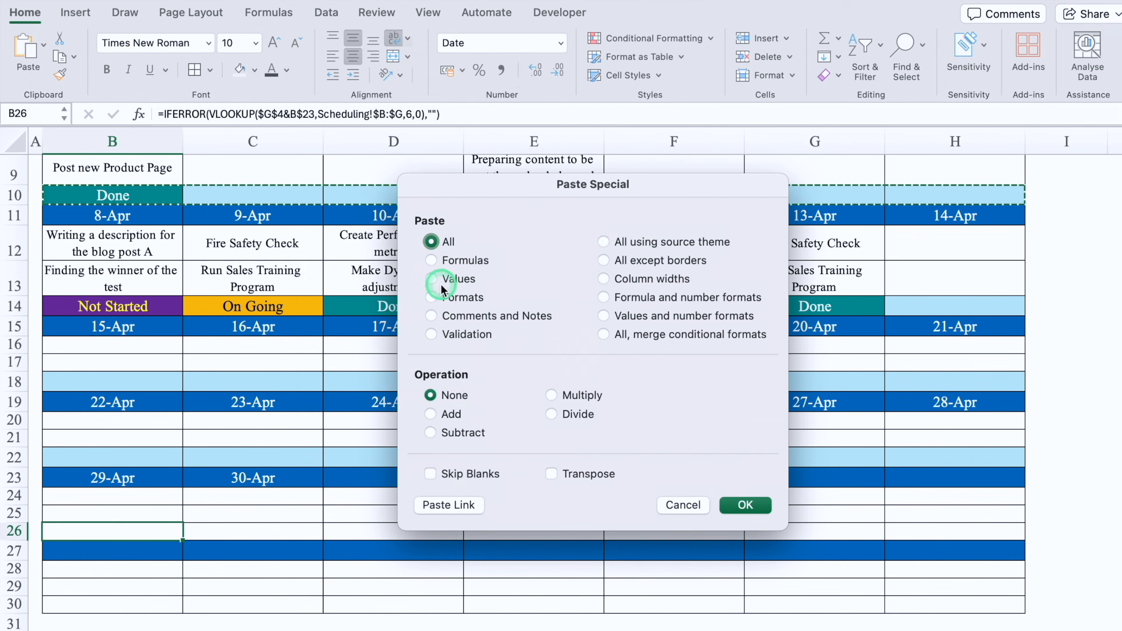
pyautogui.click(451, 299)
pyautogui.click(744, 504)
pyautogui.rightClick(108, 605)
pyautogui.click(398, 613)
pyautogui.click(403, 211)
pyautogui.click(695, 419)
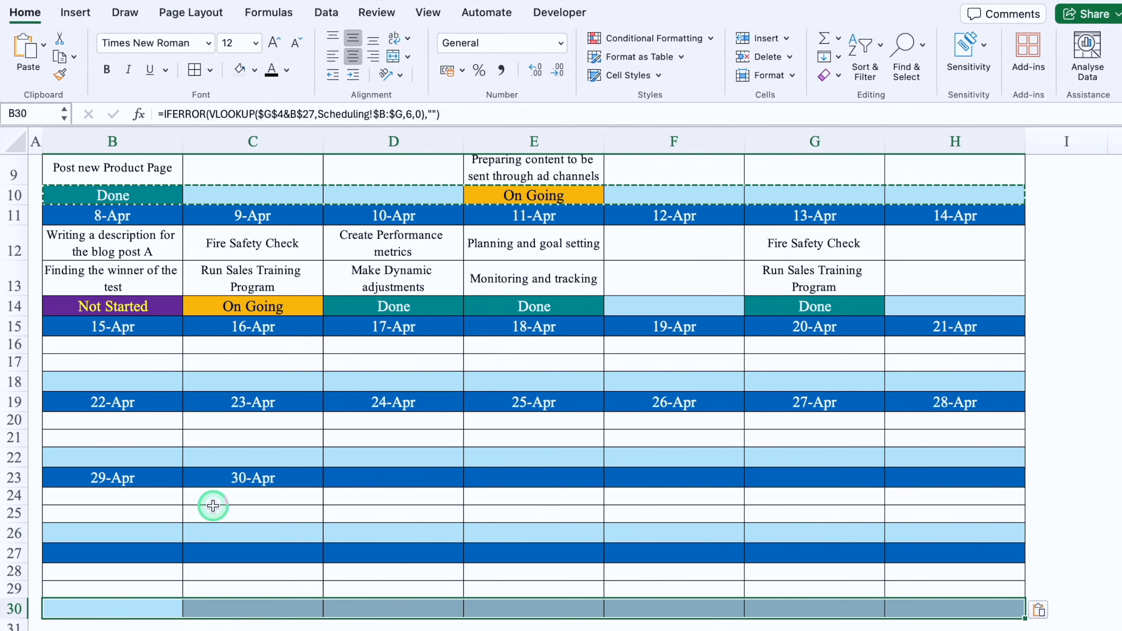
# Step: Remove the light blue fill from status rows 30, 26, 22 and 18, setting them to No Fill
pyautogui.click(254, 70)
pyautogui.click(282, 325)
pyautogui.click(14, 533)
pyautogui.click(240, 69)
pyautogui.click(14, 458)
pyautogui.click(240, 69)
pyautogui.click(14, 382)
pyautogui.click(239, 69)
pyautogui.click(1099, 289)
# Step: Compare the calendar's color-coded statuses with the entries on the Scheduling sheet and return to the calendar
pyautogui.scroll(5, 1104, 292)
pyautogui.scroll(2, 1106, 320)
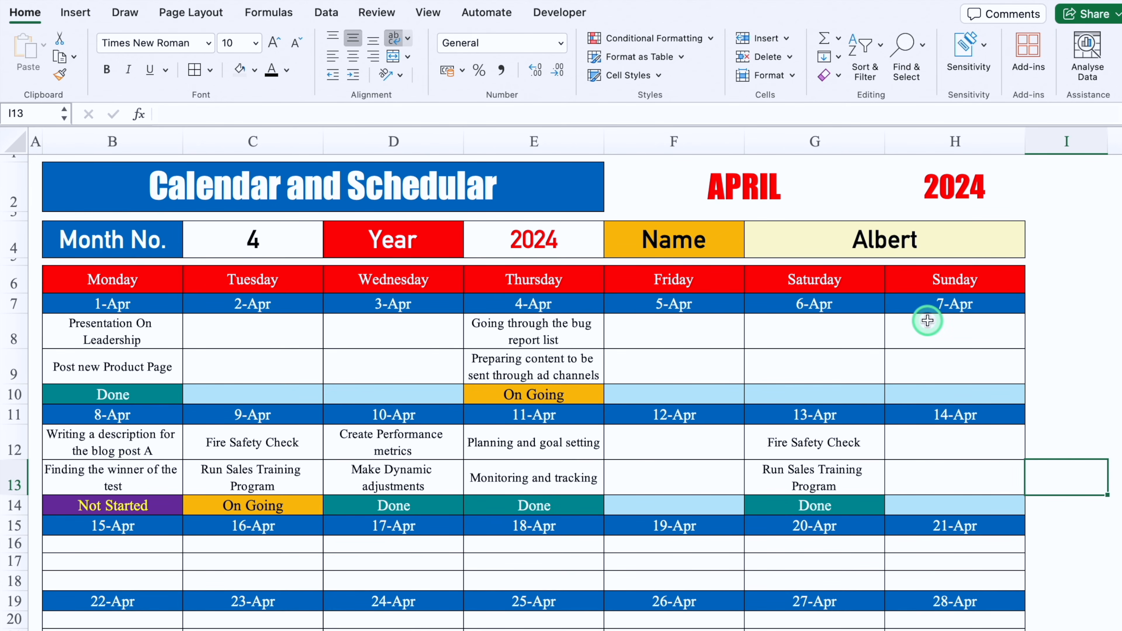
pyautogui.click(238, 629)
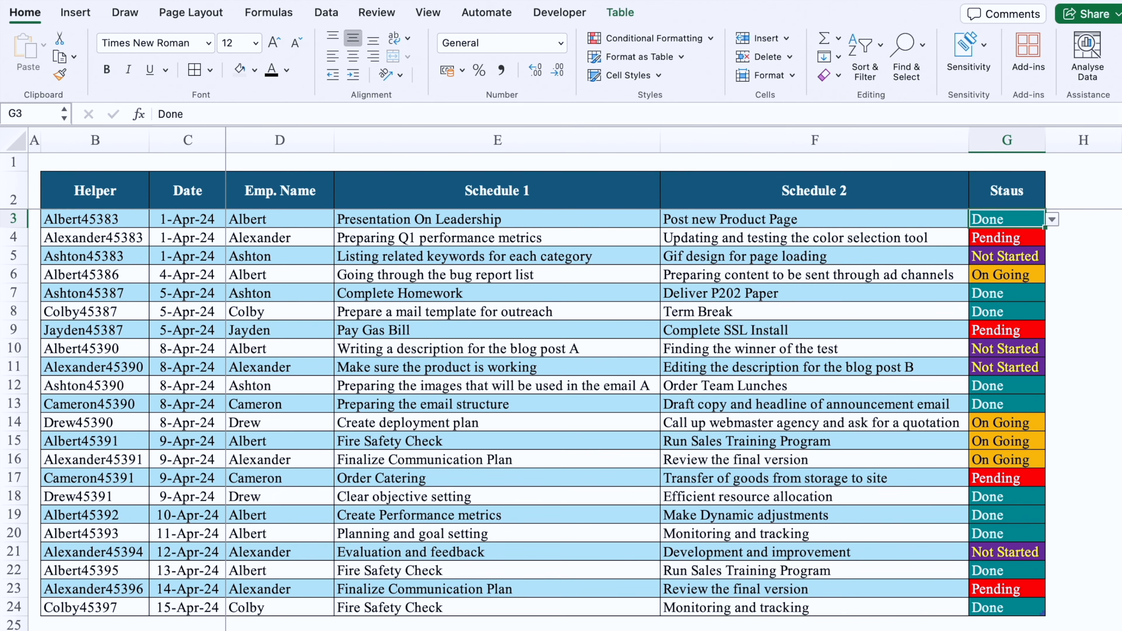
pyautogui.click(238, 629)
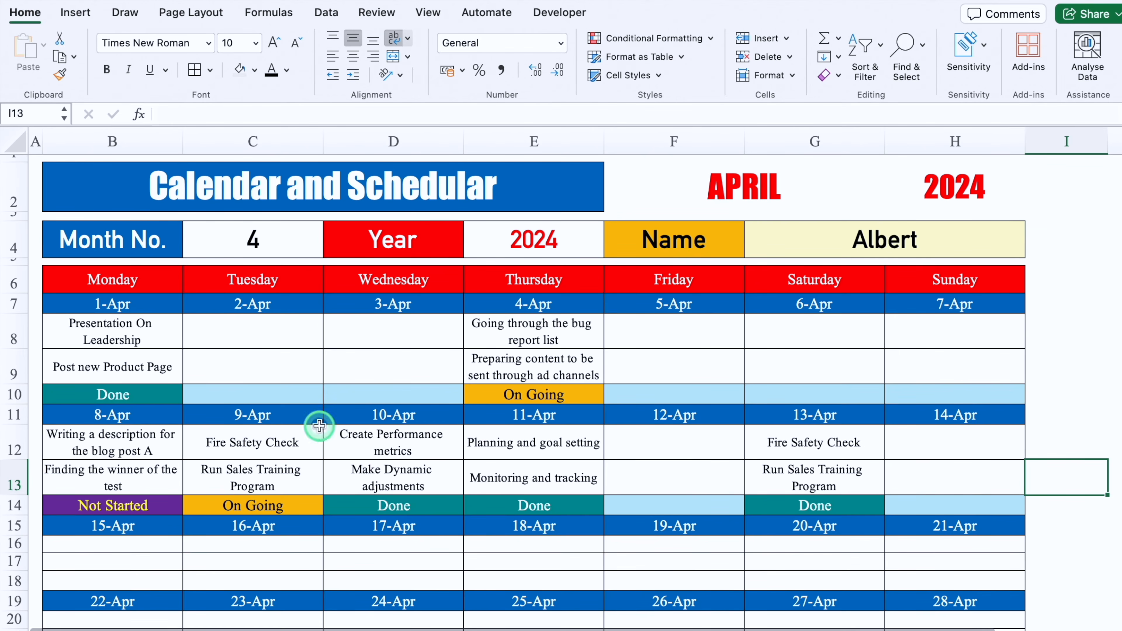